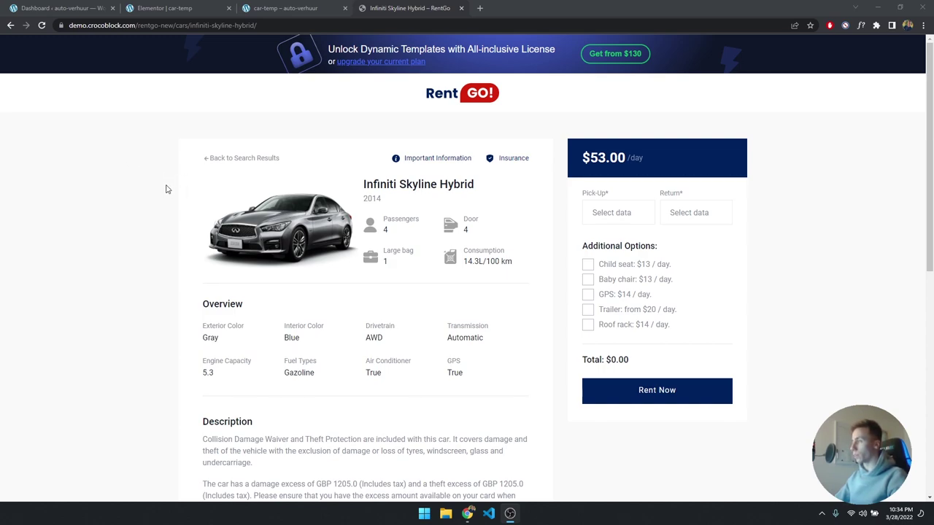
# - Compare the RentGo demo's Infiniti Skyline Hybrid page with the finished car-temp page, from the car details down to the image gallery
pyautogui.scroll(-4, 363, 219)
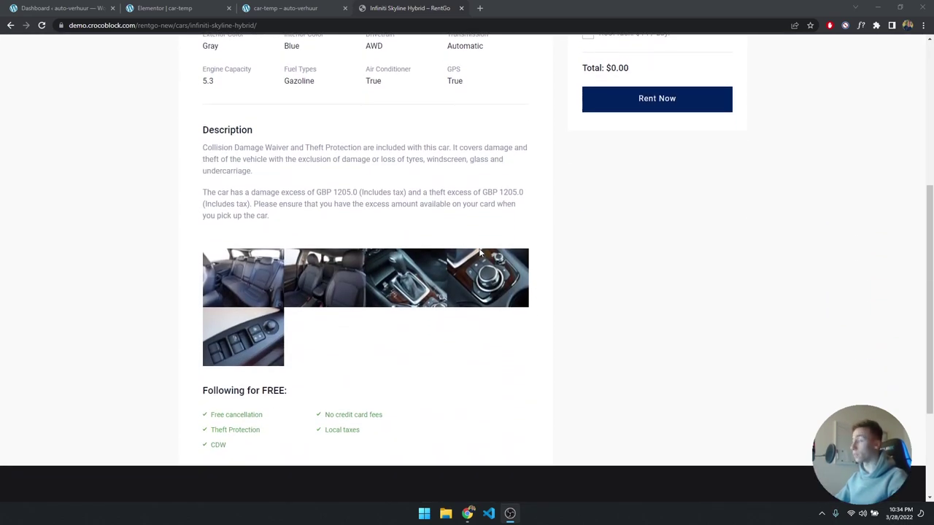
pyautogui.scroll(4, 524, 262)
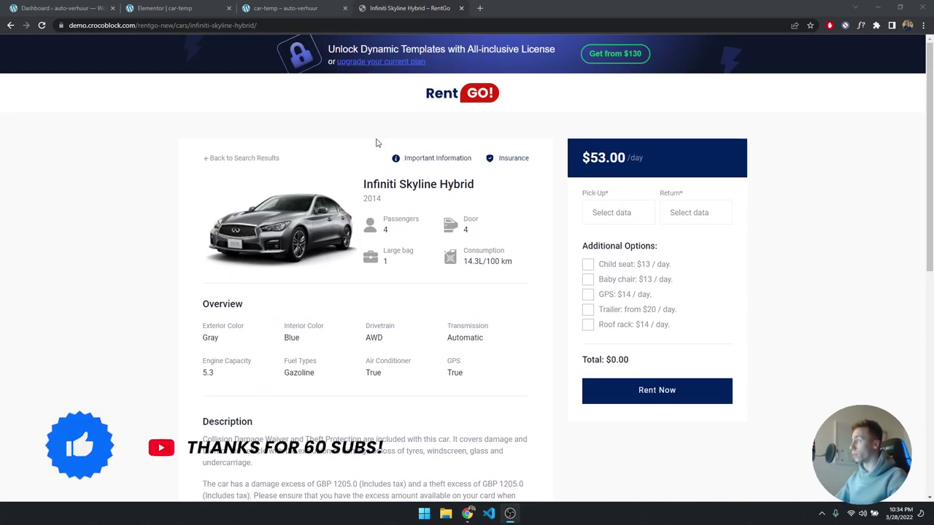
pyautogui.click(303, 9)
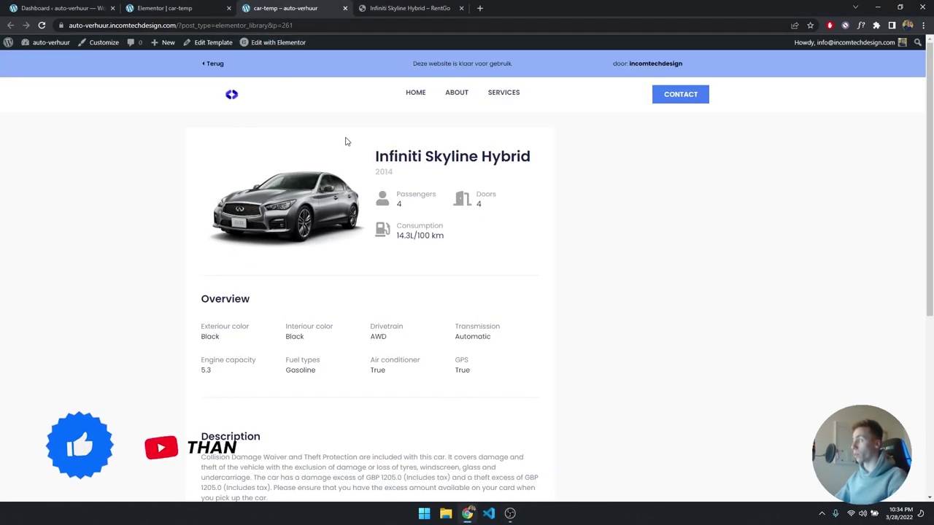
pyautogui.scroll(-3, 519, 176)
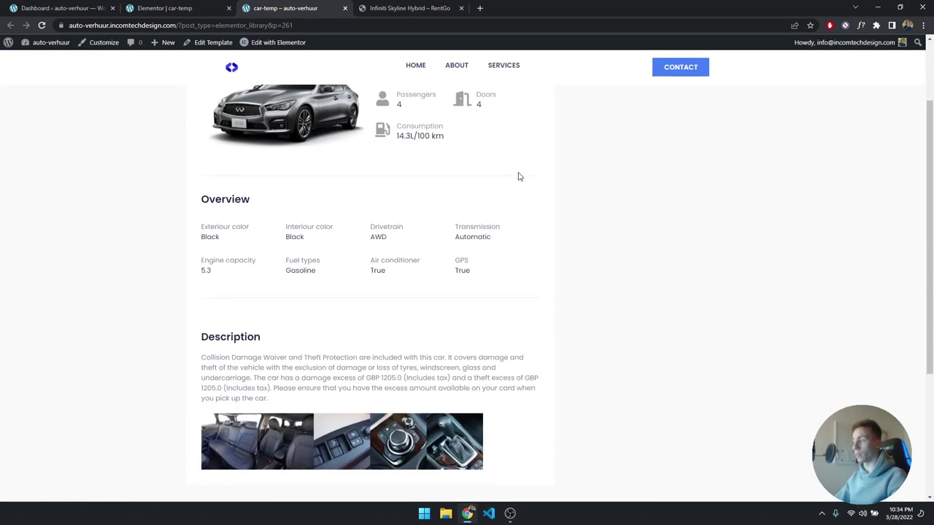
pyautogui.scroll(2, 529, 273)
pyautogui.scroll(1, 530, 274)
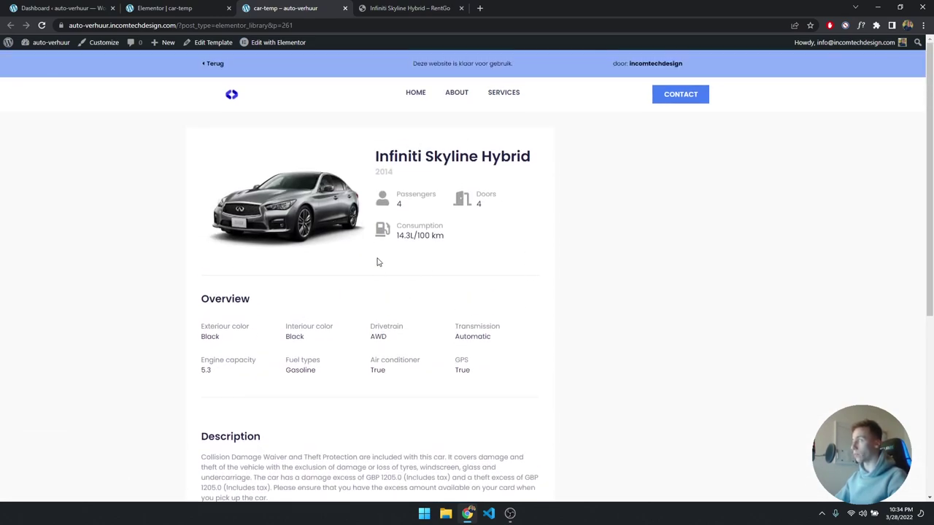
pyautogui.scroll(-4, 421, 235)
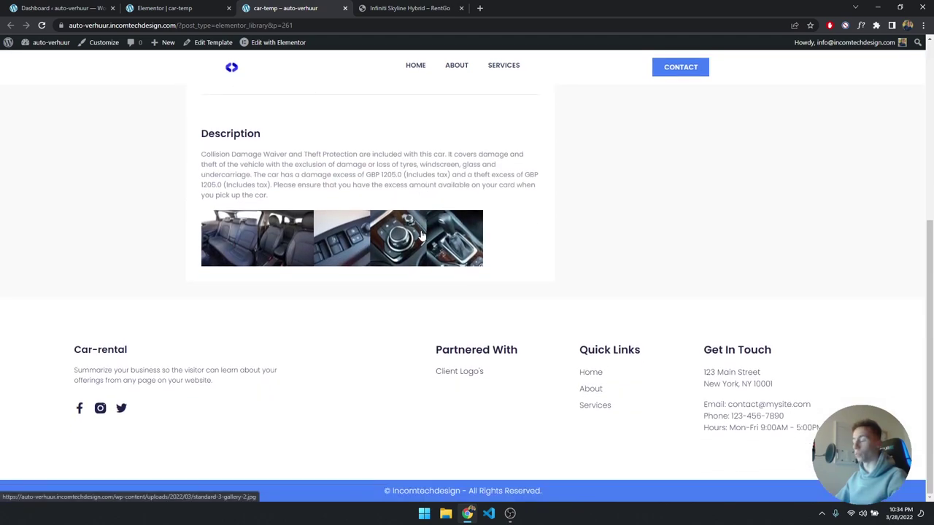
pyautogui.scroll(5, 421, 235)
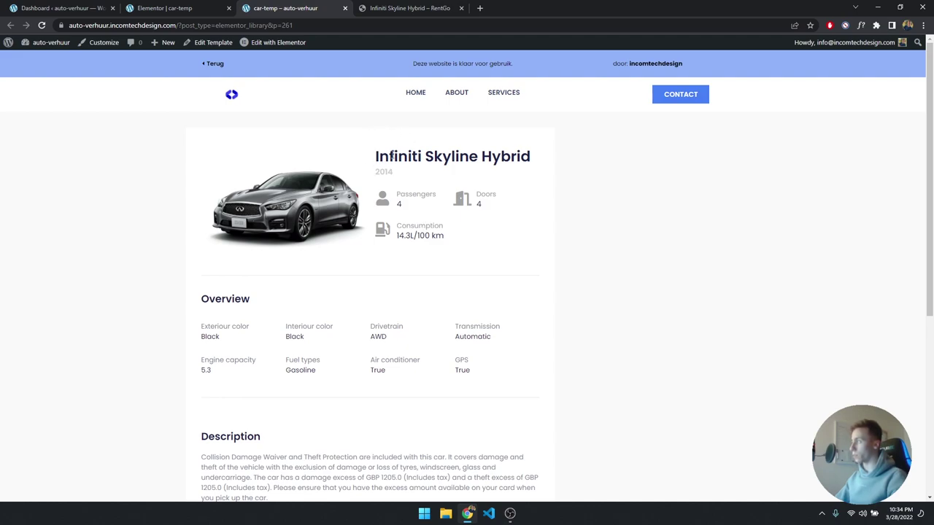
pyautogui.scroll(-5, 459, 179)
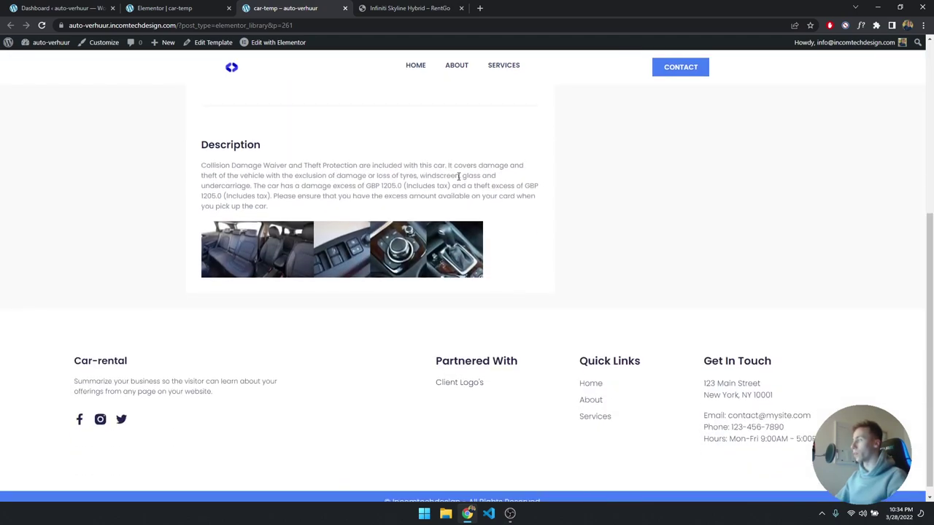
pyautogui.scroll(3, 459, 179)
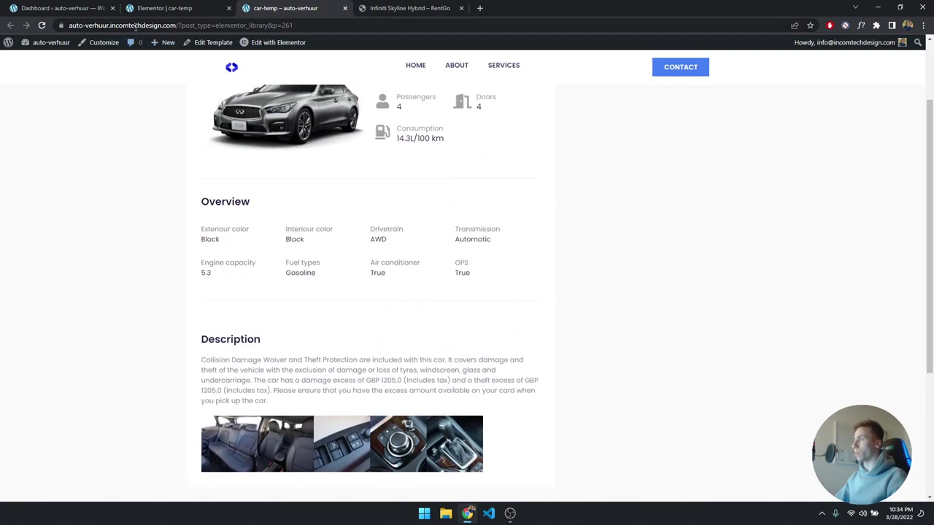
# - Open the Infiniti Skyline Hybrid entry from the Cars post list in the WordPress admin
pyautogui.click(89, 9)
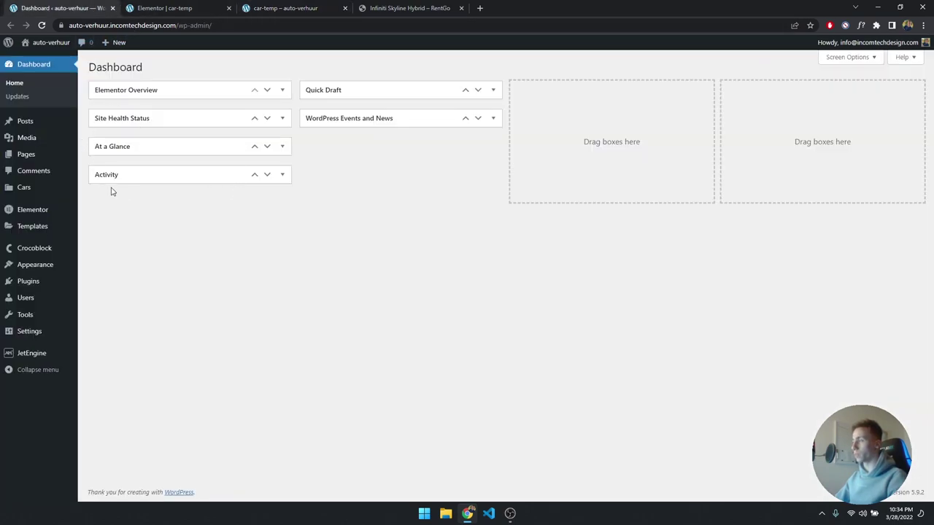
pyautogui.moveTo(56, 193)
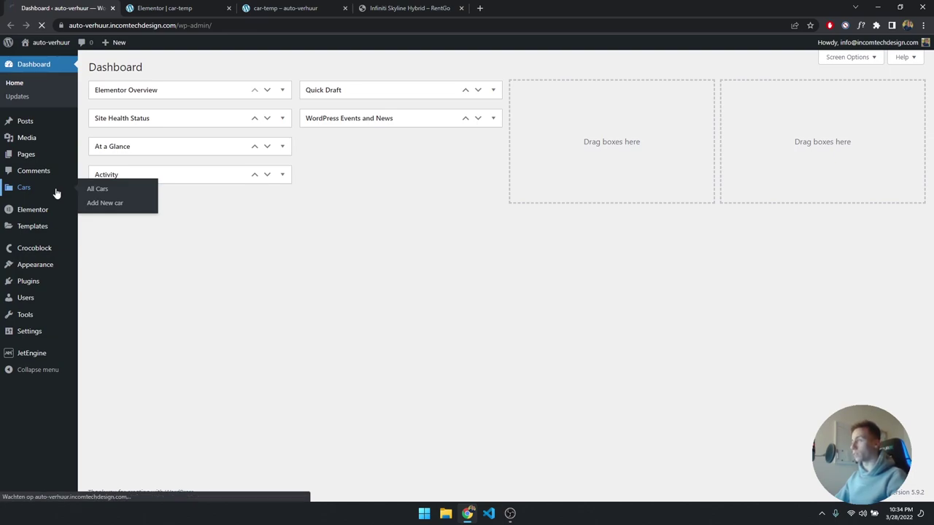
pyautogui.click(57, 192)
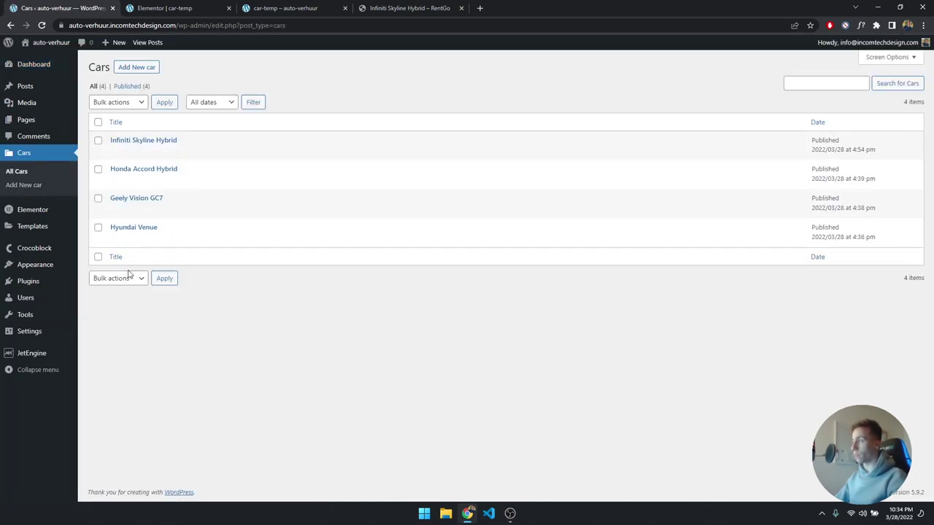
pyautogui.click(143, 142)
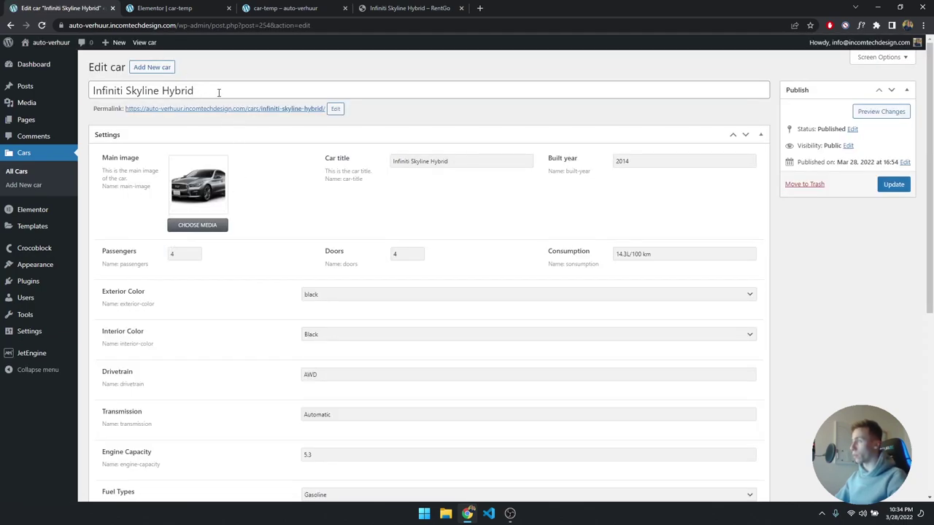
# - Copy the post title "Infiniti Skyline Hybrid" into the Car title field
pyautogui.tripleClick(218, 92)
pyautogui.hotkey('ctrl', 'c')
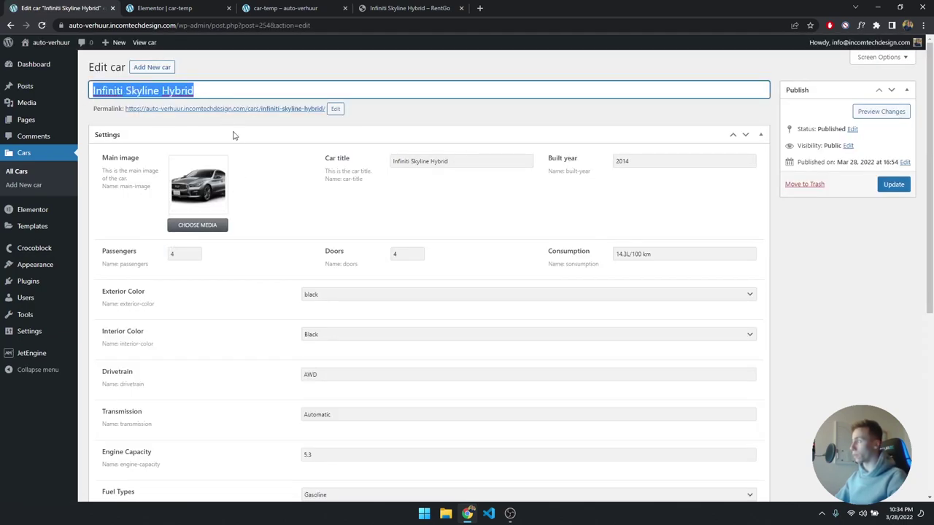
pyautogui.tripleClick(454, 160)
pyautogui.hotkey('ctrl', 'v')
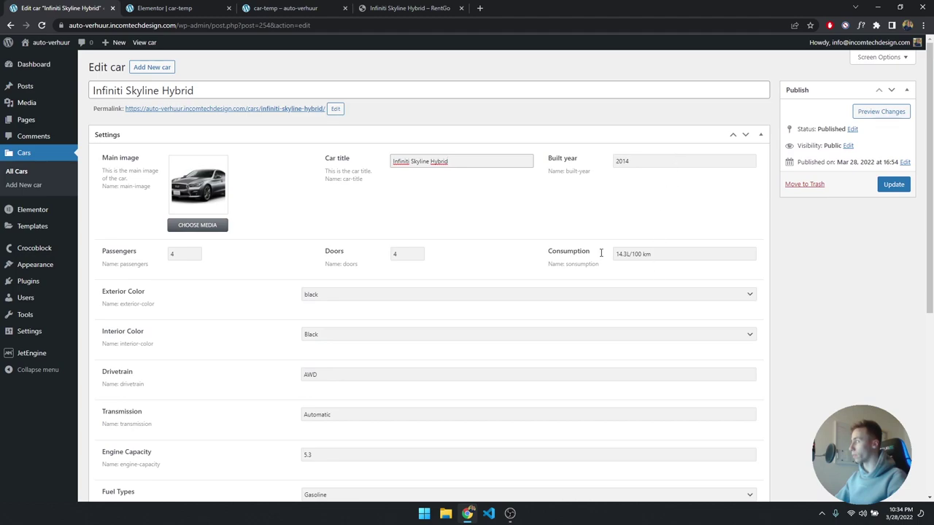
# - Look through the car entry's settings from the main image down to the image gallery
pyautogui.scroll(-4, 413, 278)
pyautogui.scroll(5, 411, 277)
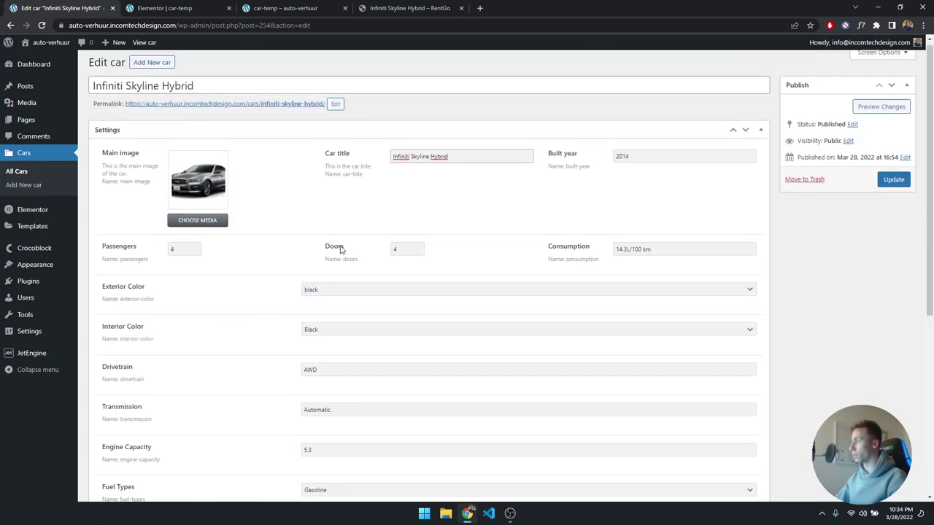
pyautogui.moveTo(214, 211)
pyautogui.scroll(-5, 240, 248)
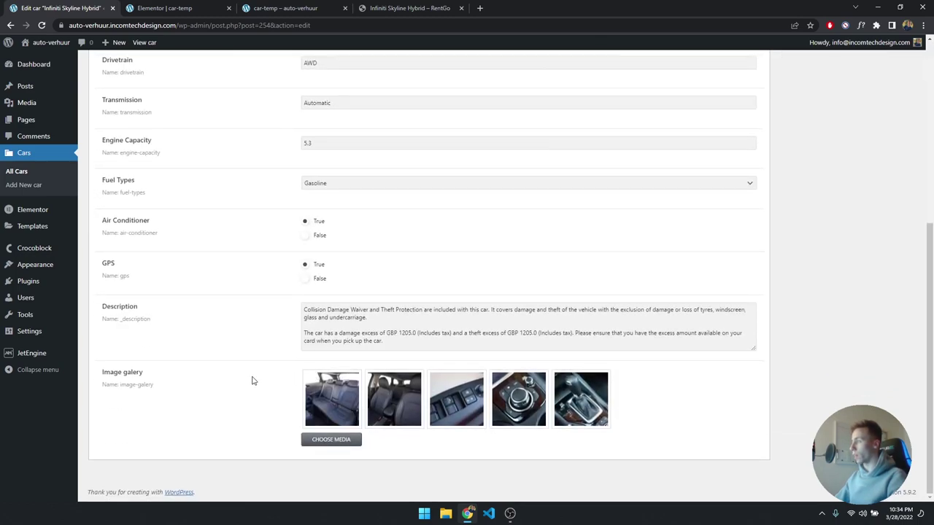
pyautogui.moveTo(567, 409)
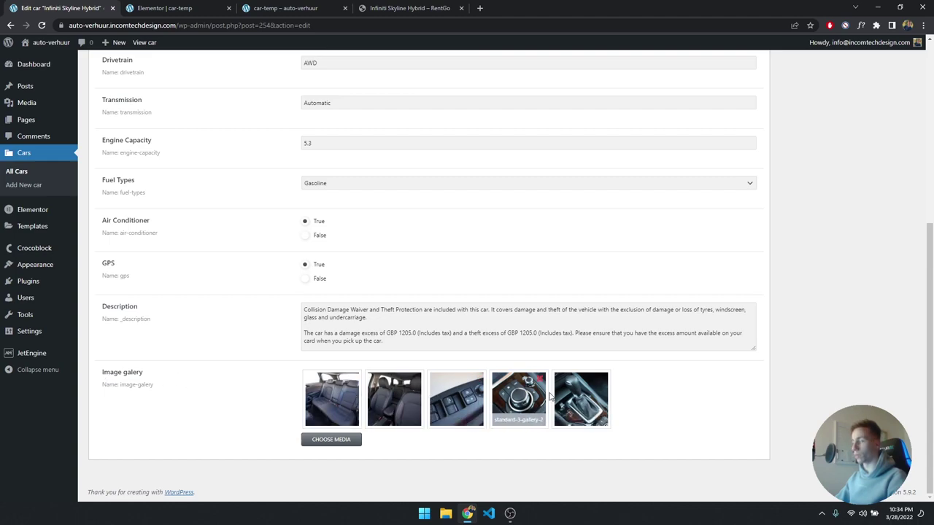
# - Examine the gallery, description and overview sections on the RentGo demo car page
pyautogui.click(408, 8)
pyautogui.scroll(-10, 413, 250)
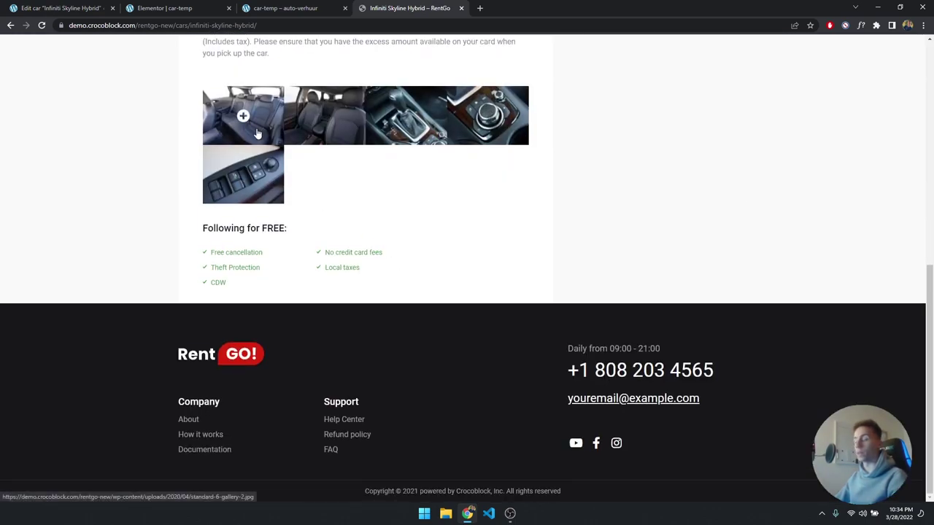
pyautogui.scroll(2, 290, 152)
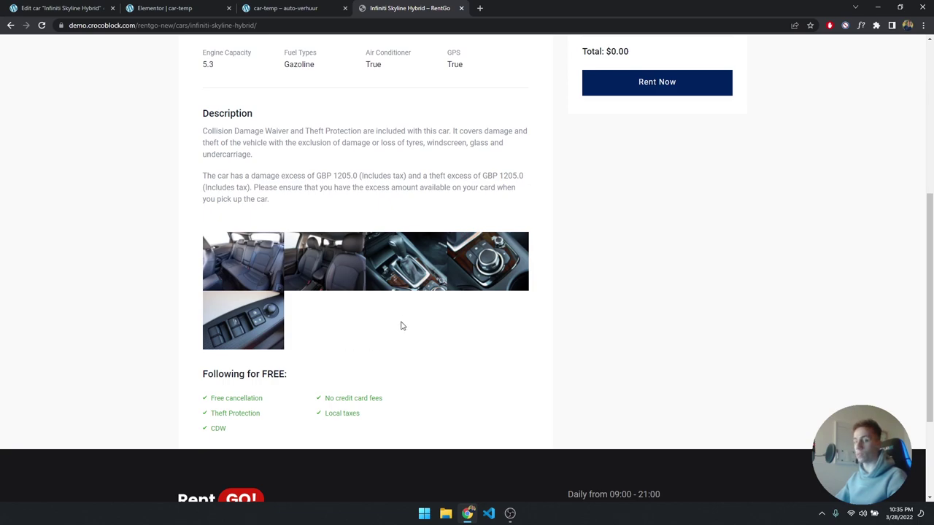
pyautogui.scroll(3, 401, 328)
pyautogui.scroll(-2, 402, 340)
pyautogui.scroll(2, 400, 342)
pyautogui.scroll(1, 400, 341)
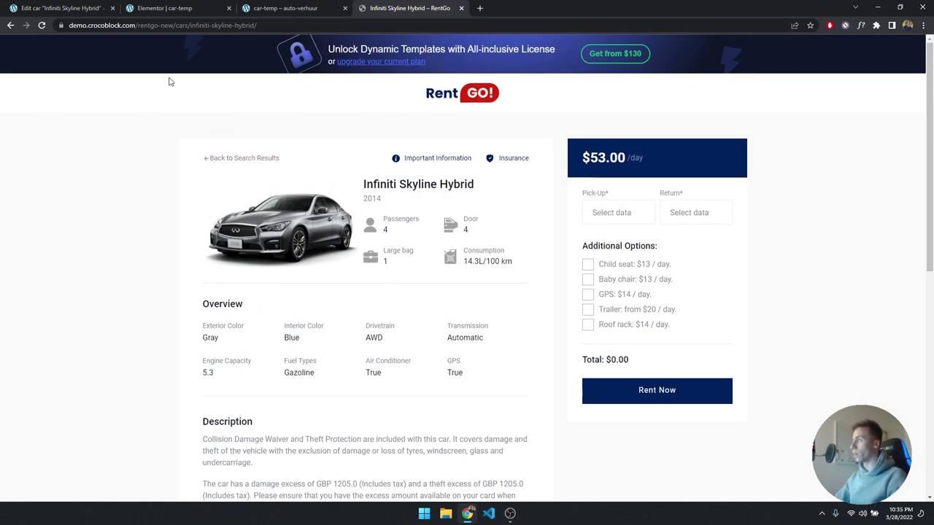
# - Return to the Infiniti Skyline Hybrid entry and review all its custom fields against the demo layout
pyautogui.click(79, 9)
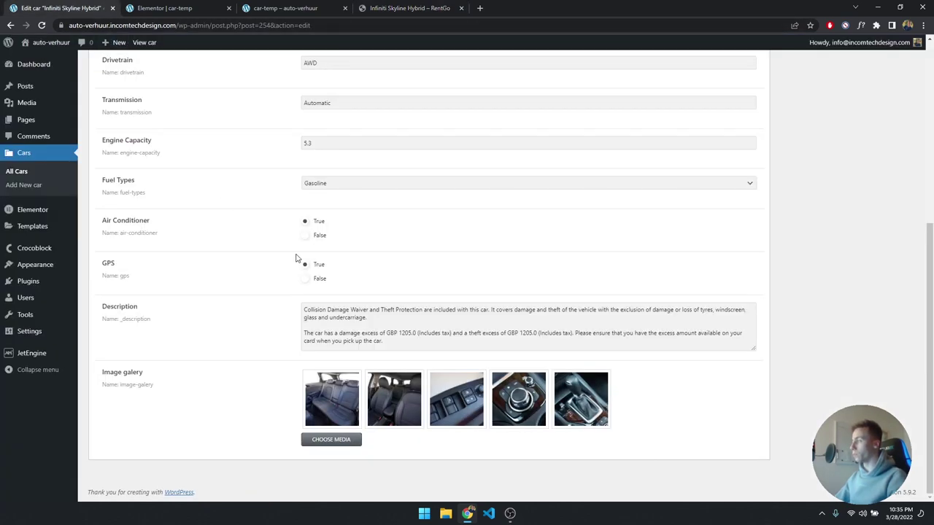
pyautogui.scroll(3, 295, 257)
pyautogui.scroll(2, 296, 257)
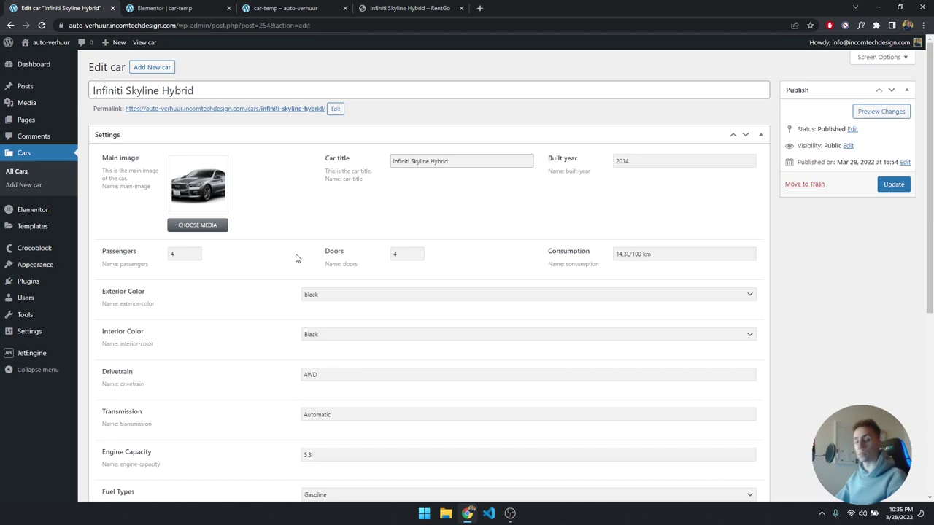
pyautogui.scroll(-5, 296, 257)
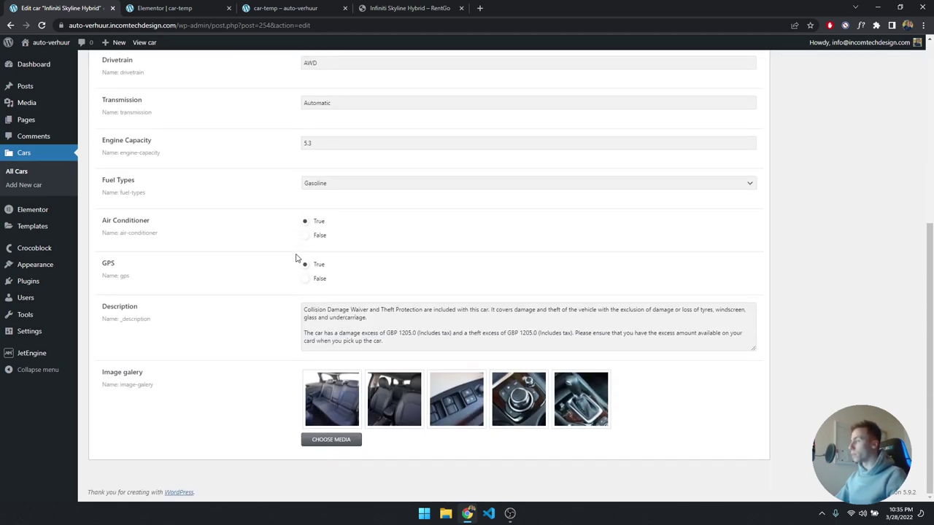
pyautogui.scroll(5, 290, 291)
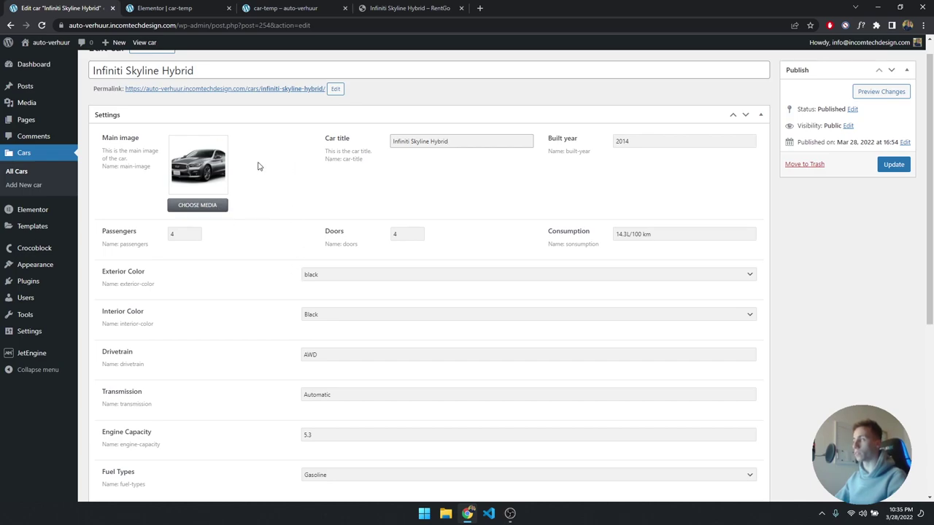
pyautogui.scroll(-4, 286, 247)
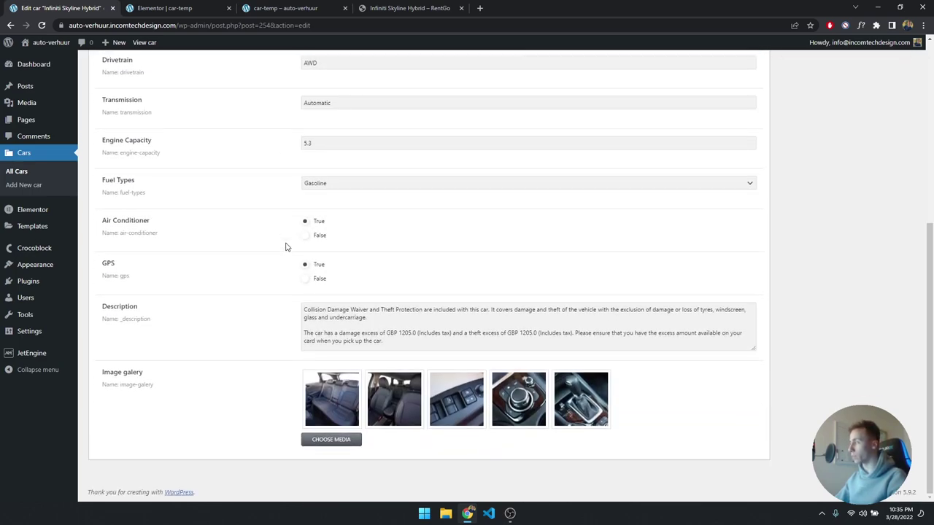
pyautogui.scroll(4, 372, 337)
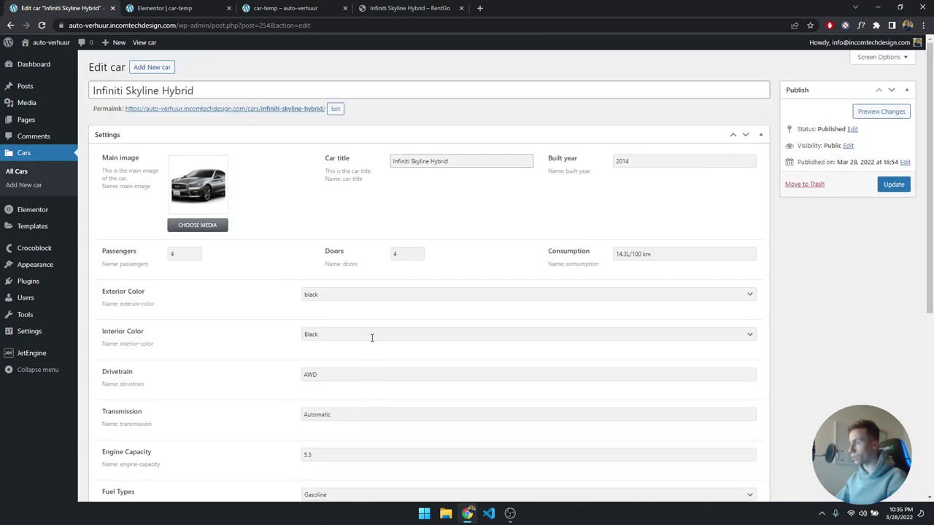
# - Start a new Elementor template in the saved templates and set its type to Single Post
pyautogui.click(42, 226)
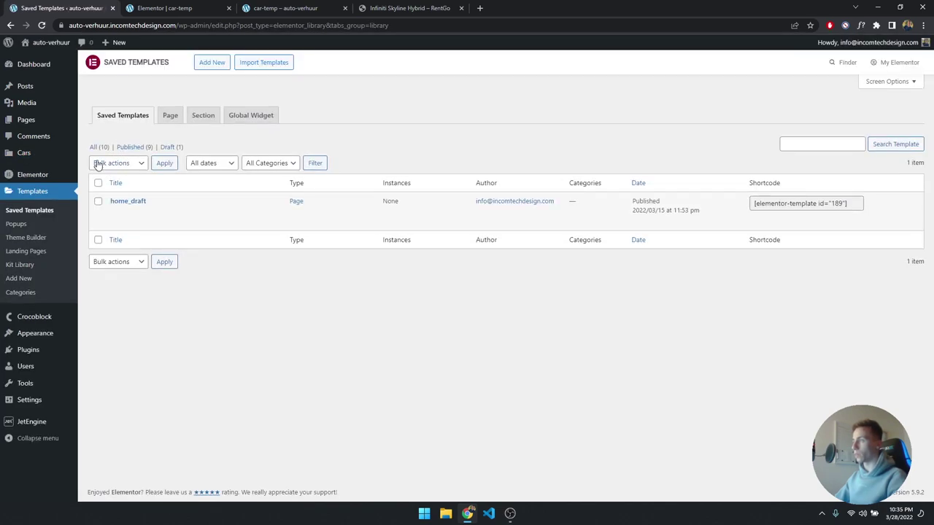
pyautogui.click(212, 63)
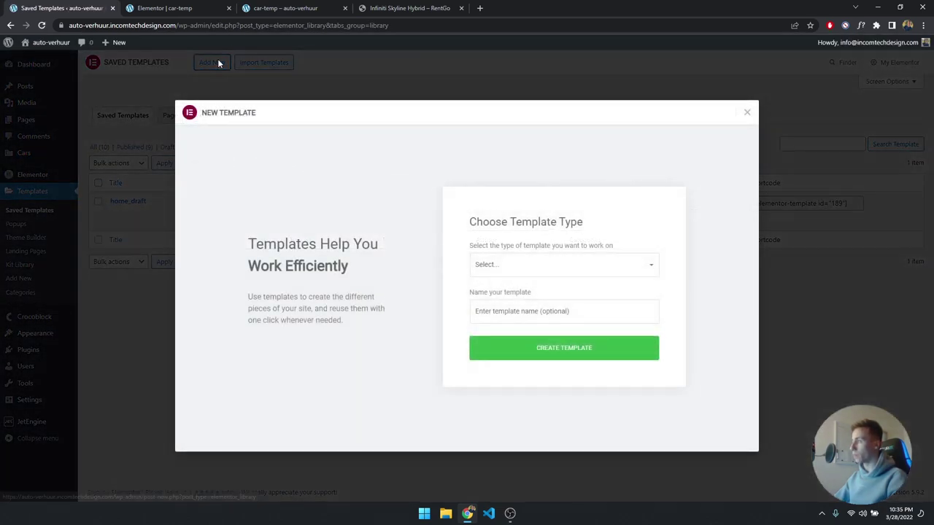
pyautogui.click(512, 267)
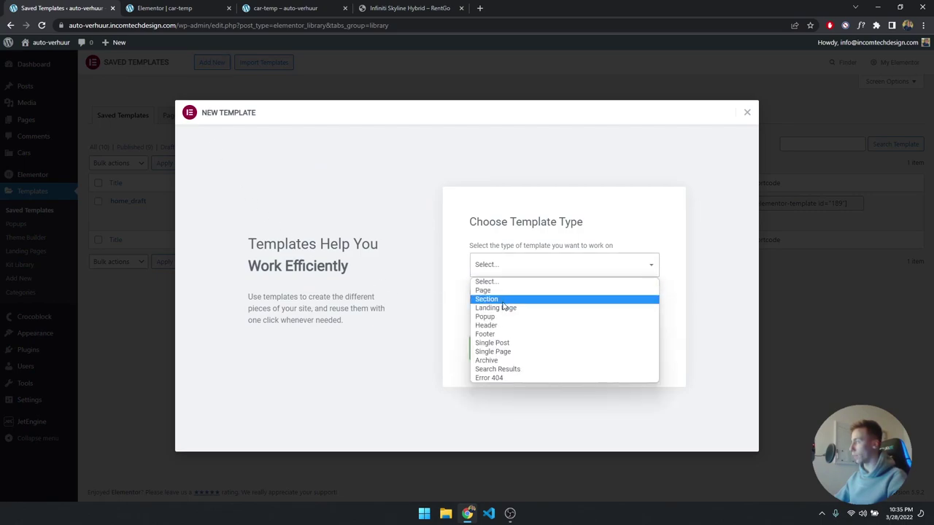
pyautogui.click(499, 345)
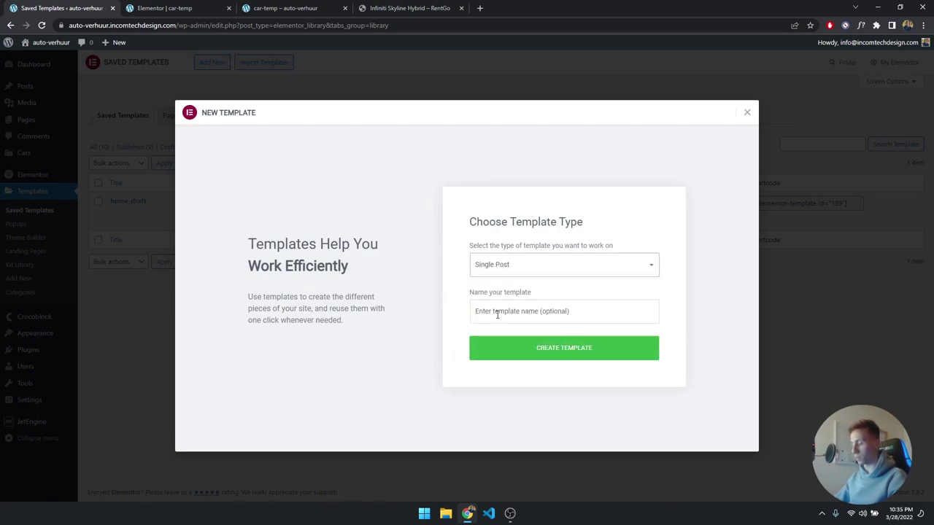
# - Name the new template "singular car" and create it
pyautogui.click(497, 313)
pyautogui.write('car-')
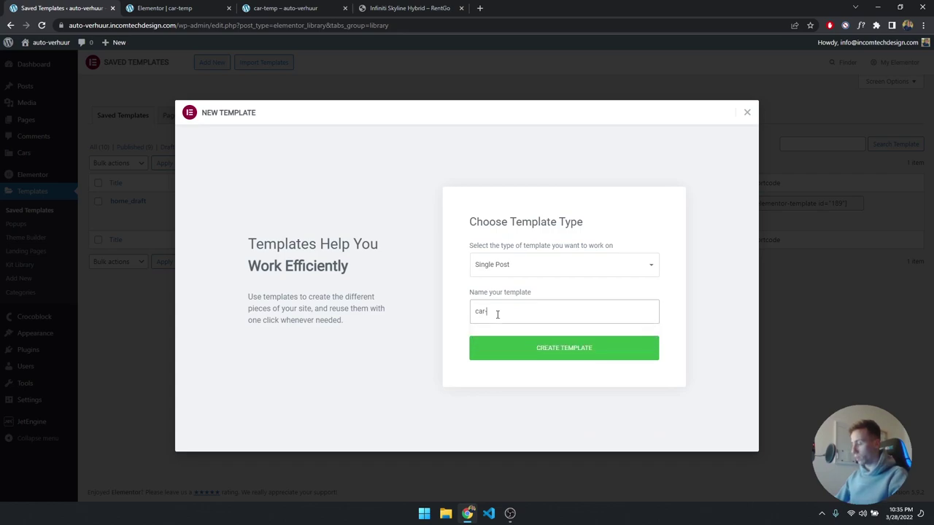
pyautogui.write('templ')
pyautogui.hotkey('ctrl', 'a')
pyautogui.write('singlular')
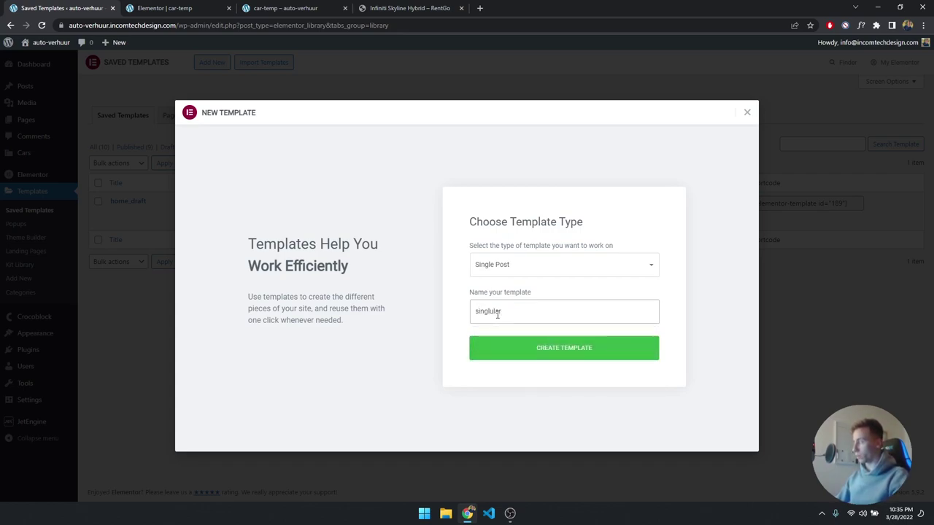
pyautogui.press('BackSpace')
pyautogui.press('BackSpace')
pyautogui.press('BackSpace')
pyautogui.press('BackSpace')
pyautogui.press('BackSpace')
pyautogui.write('ular car')
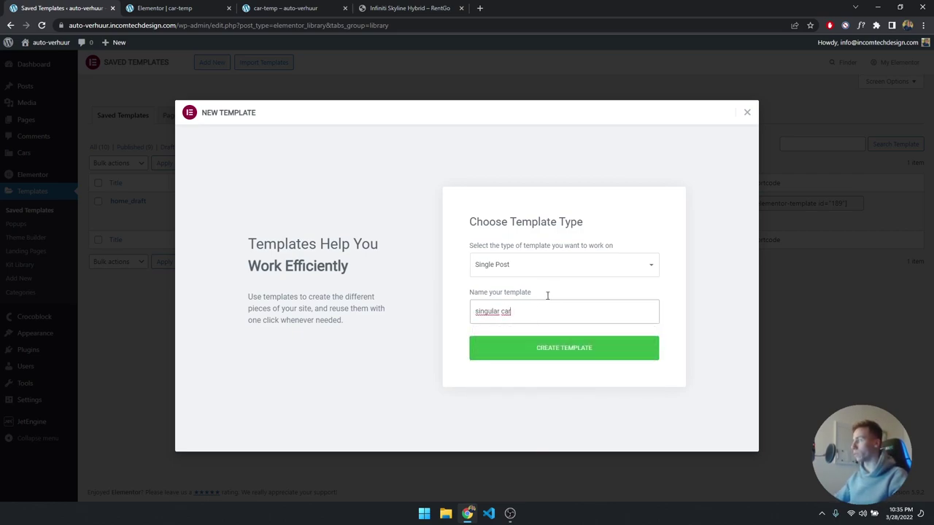
pyautogui.click(554, 357)
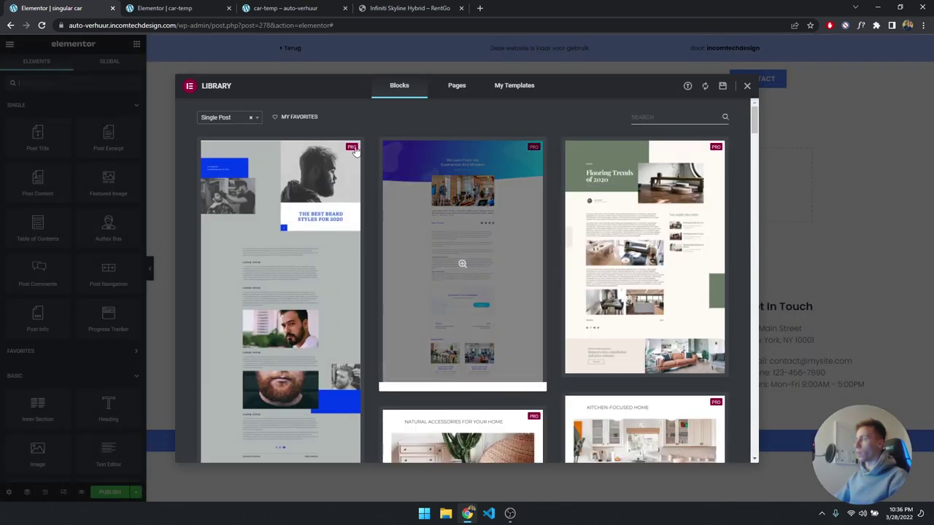
# - Look through the Single Post blocks in the template library and close it without inserting any
pyautogui.scroll(-1, 367, 243)
pyautogui.scroll(-10, 367, 243)
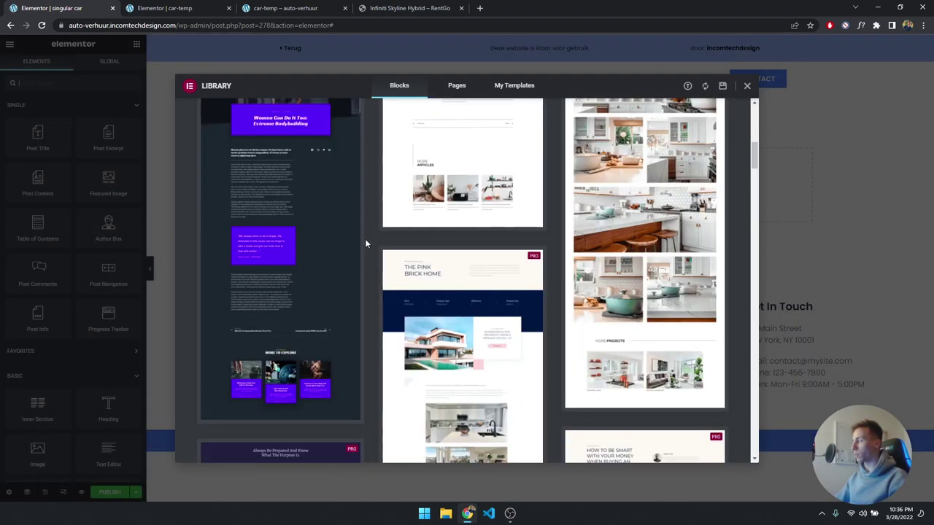
pyautogui.scroll(-10, 366, 244)
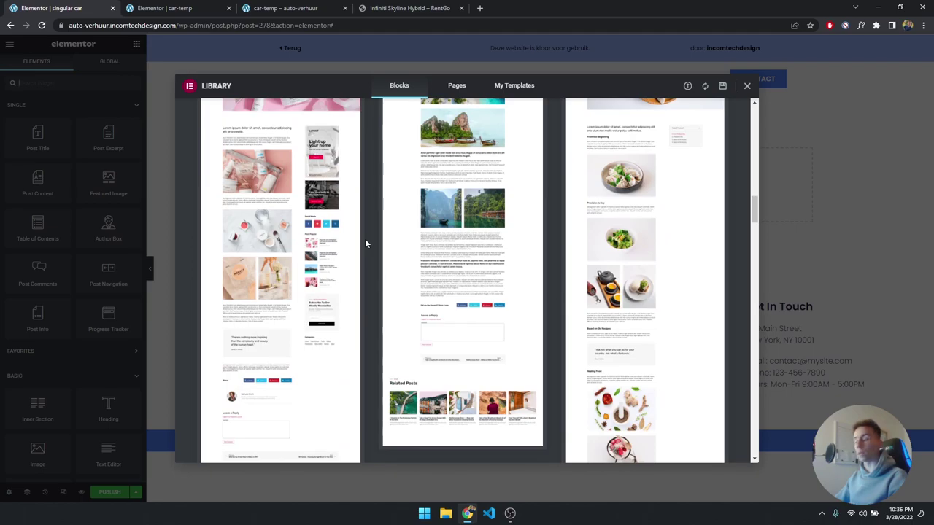
pyautogui.scroll(-8, 365, 240)
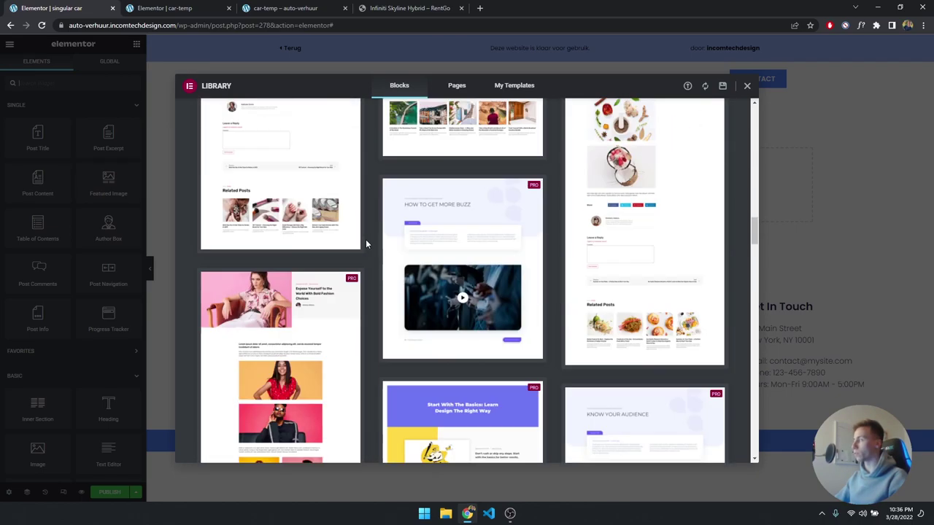
pyautogui.click(747, 86)
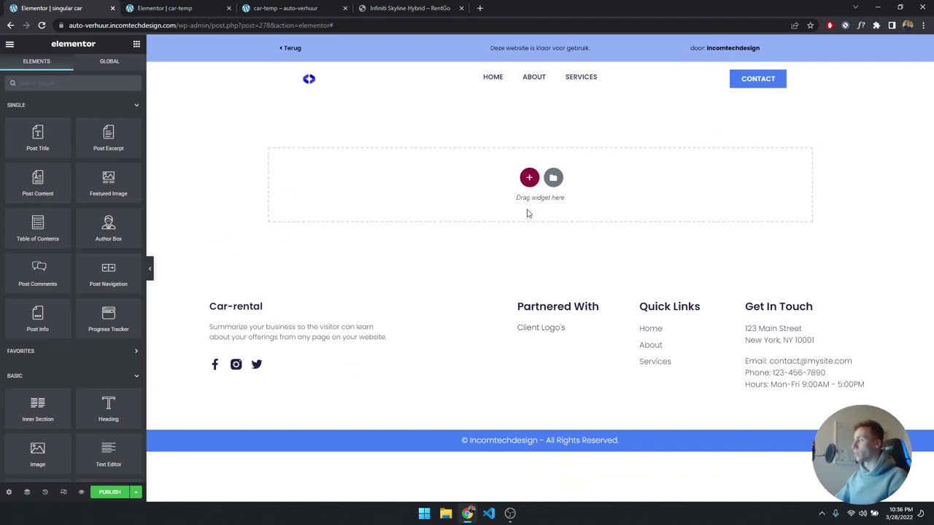
# - Set the template's page layout to Elementor Full Width, save it as a draft and reload the editor
pyautogui.click(9, 493)
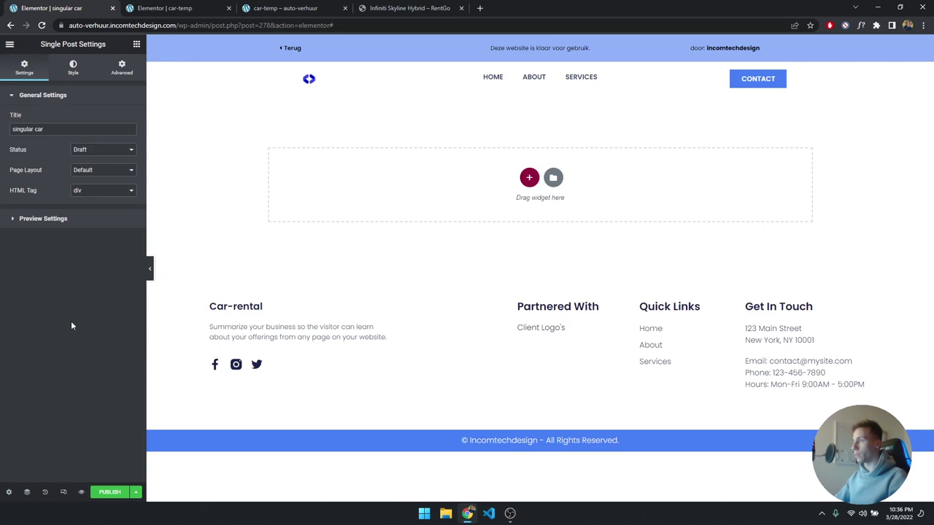
pyautogui.click(102, 170)
pyautogui.click(100, 196)
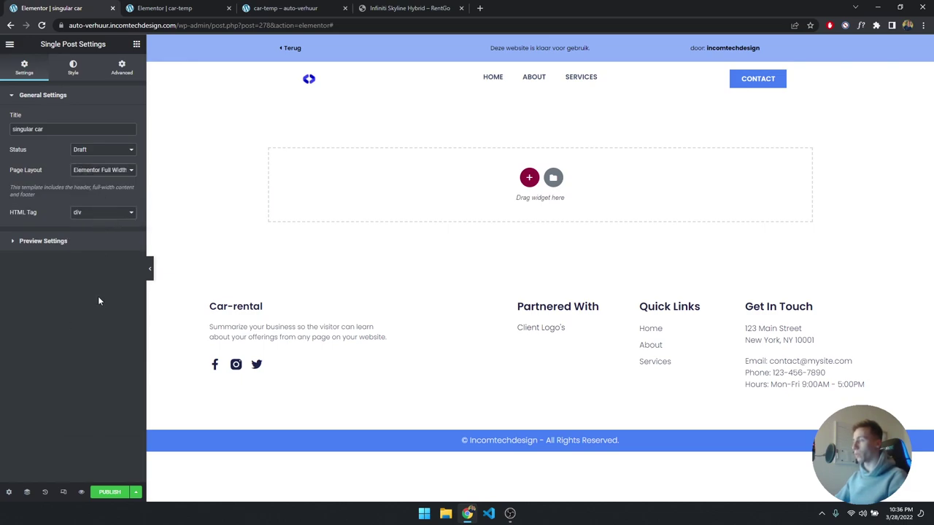
pyautogui.click(135, 492)
pyautogui.click(103, 431)
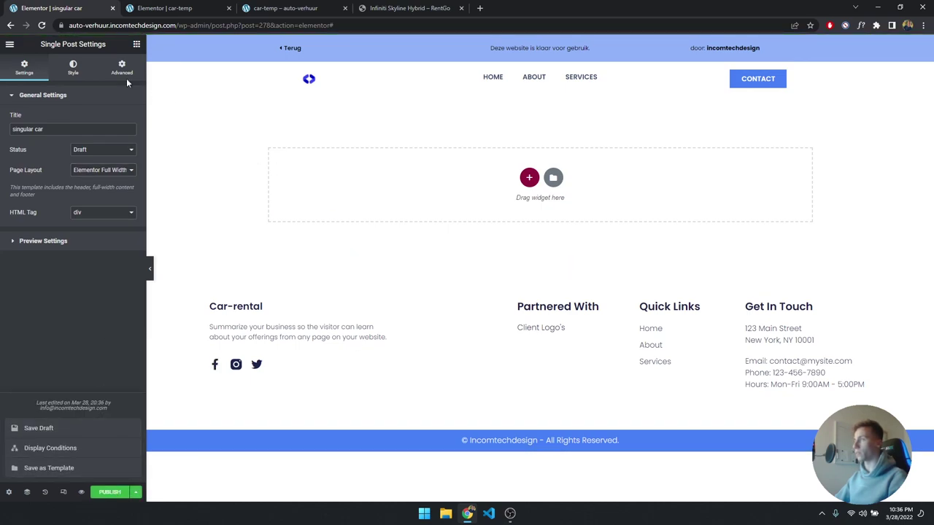
pyautogui.click(41, 25)
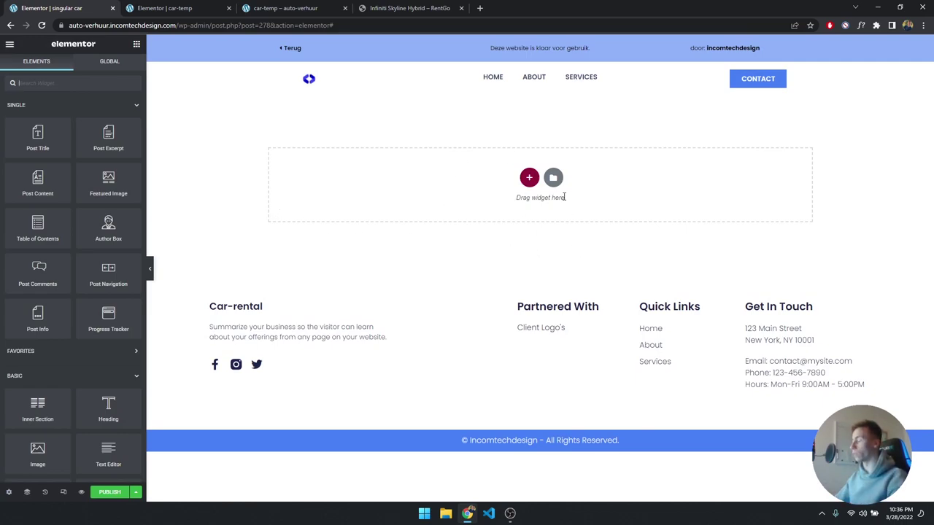
# - Compare the car-temp preview with the RentGo demo car page, covering the car details, overview, description and gallery
pyautogui.click(313, 8)
pyautogui.scroll(1, 424, 213)
pyautogui.scroll(1, 423, 213)
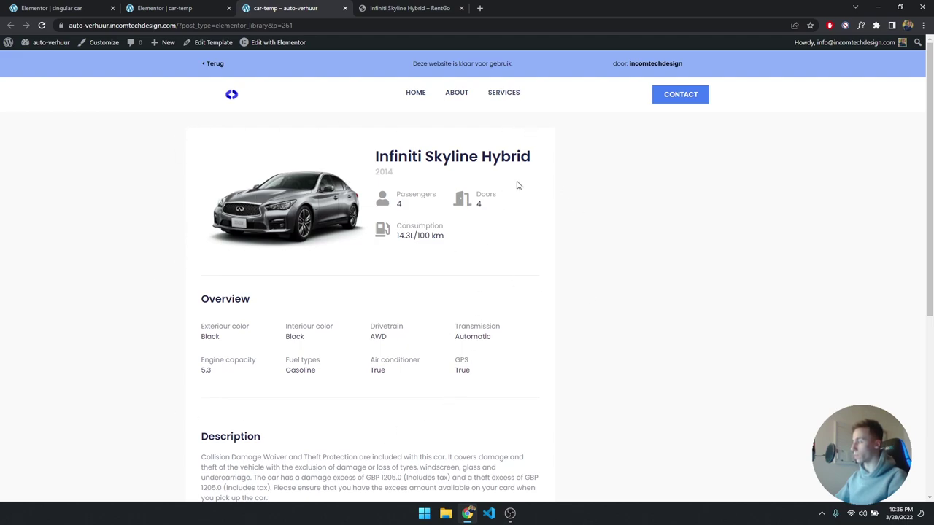
pyautogui.click(396, 8)
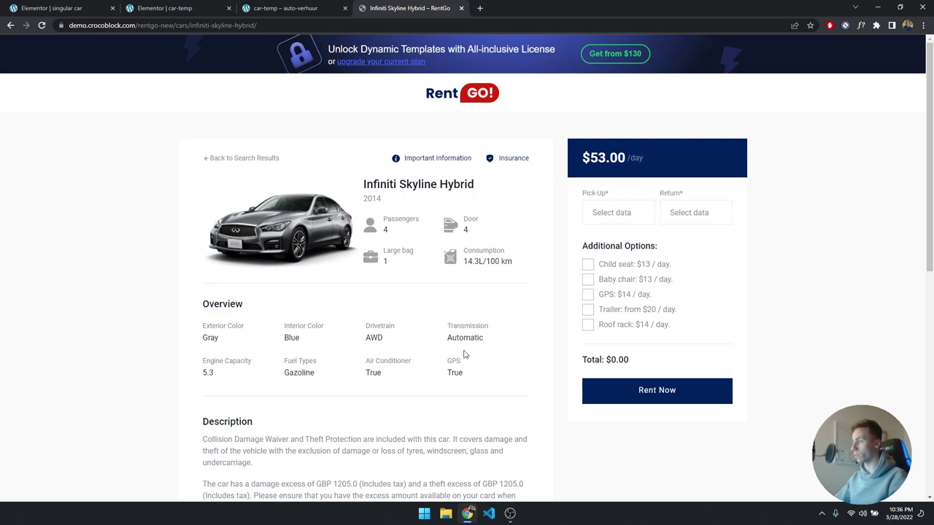
pyautogui.click(285, 8)
pyautogui.scroll(-4, 357, 215)
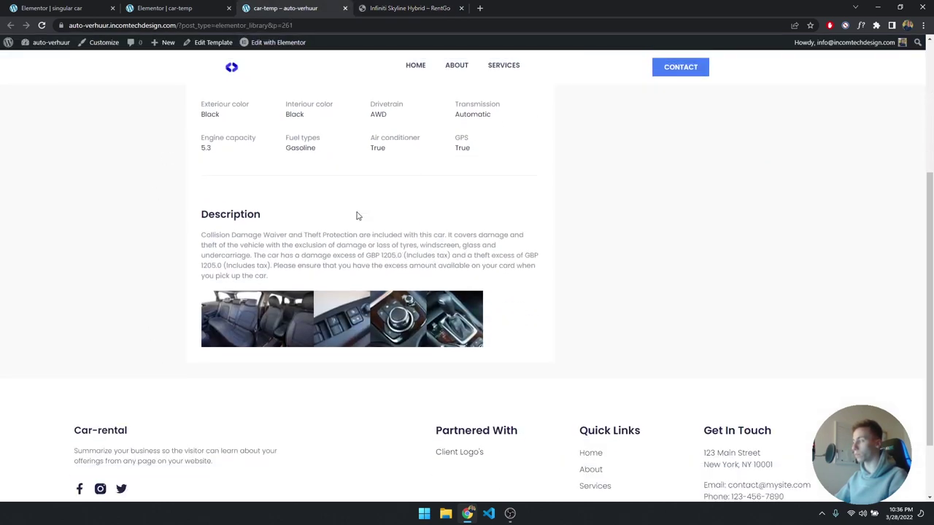
pyautogui.scroll(5, 367, 210)
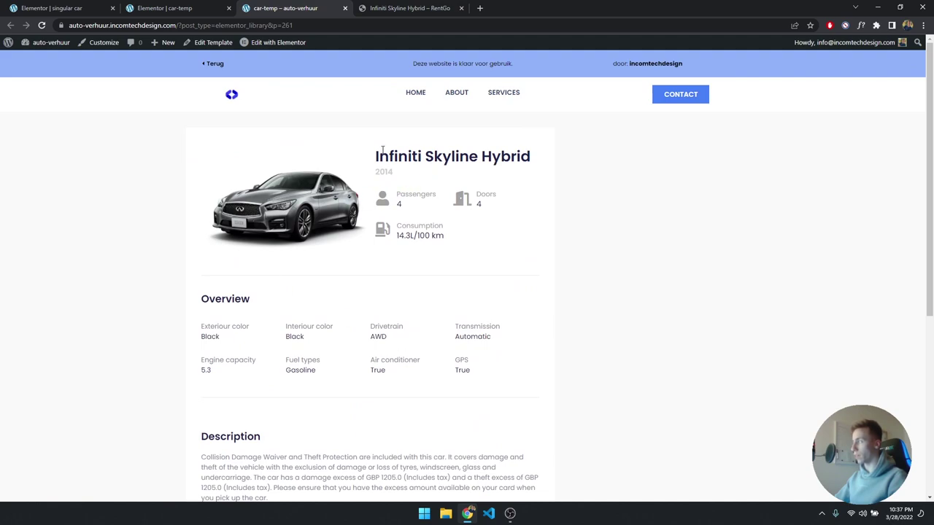
pyautogui.scroll(-5, 427, 193)
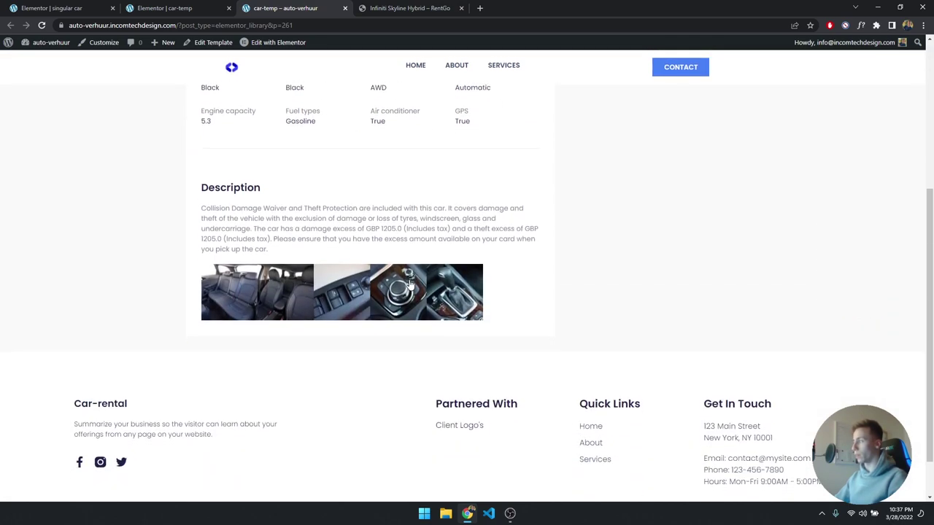
pyautogui.scroll(5, 409, 283)
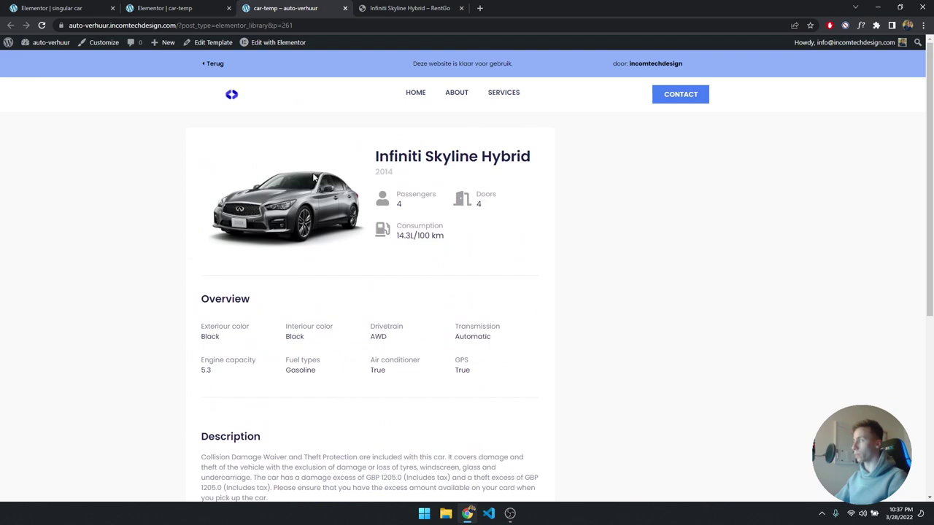
pyautogui.click(168, 8)
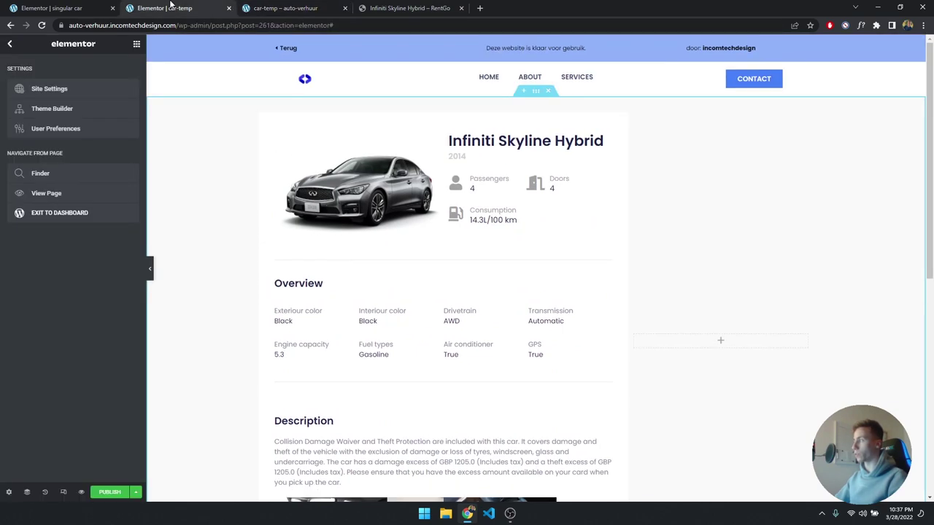
# - Add a single-column section to the singular car template and give it a minimum height of 600 px
pyautogui.click(65, 6)
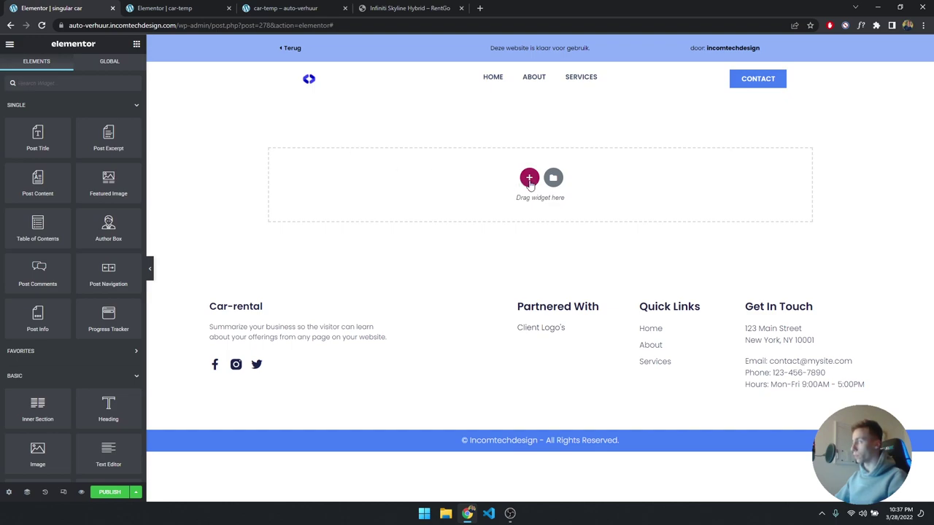
pyautogui.click(529, 178)
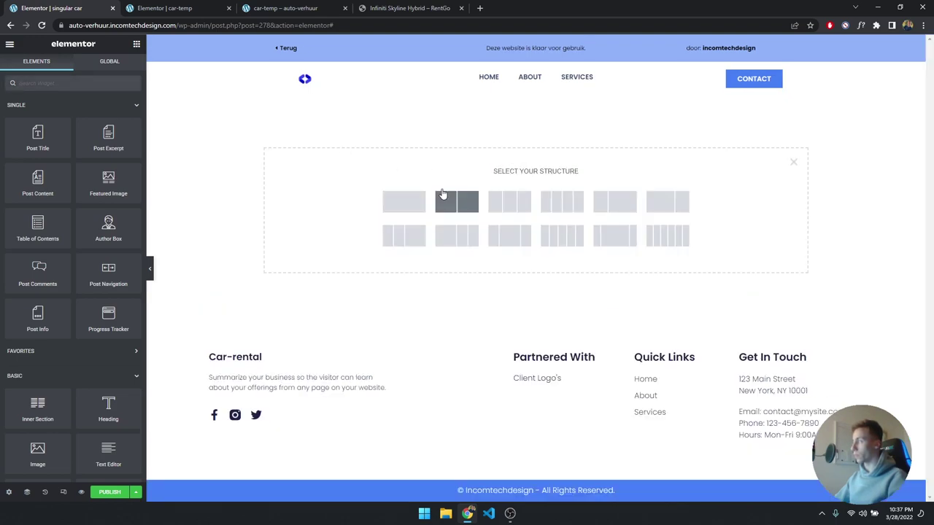
pyautogui.click(403, 203)
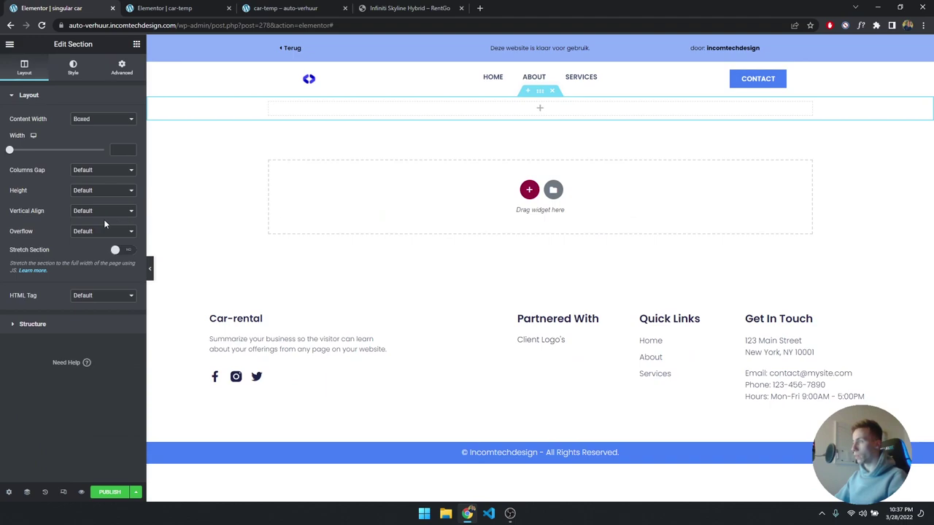
pyautogui.click(100, 191)
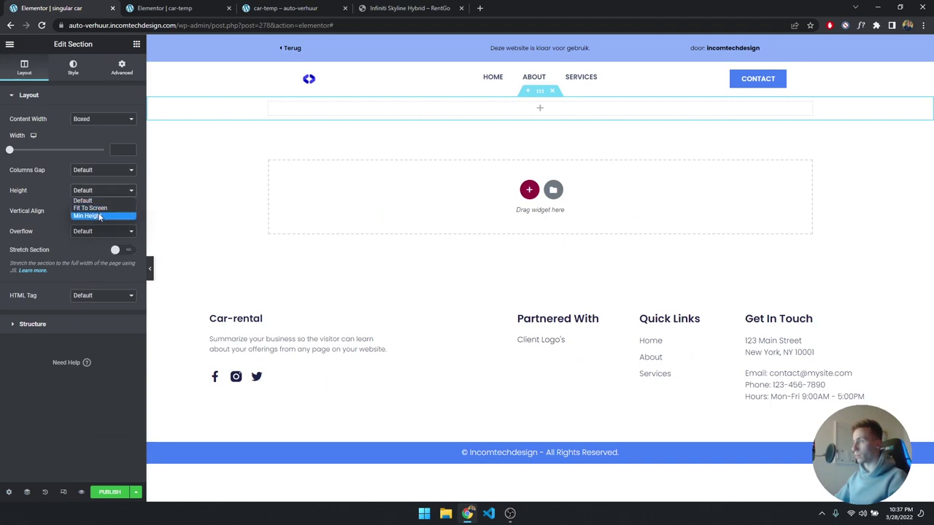
pyautogui.click(99, 215)
pyautogui.doubleClick(118, 221)
pyautogui.write('600')
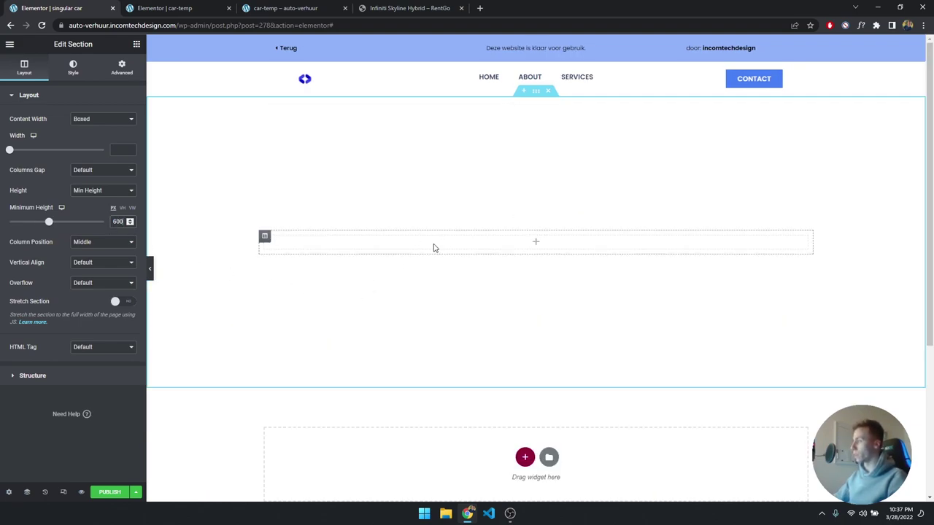
# - Add a second column to the section and set the column structure to 66, 33
pyautogui.rightClick(268, 240)
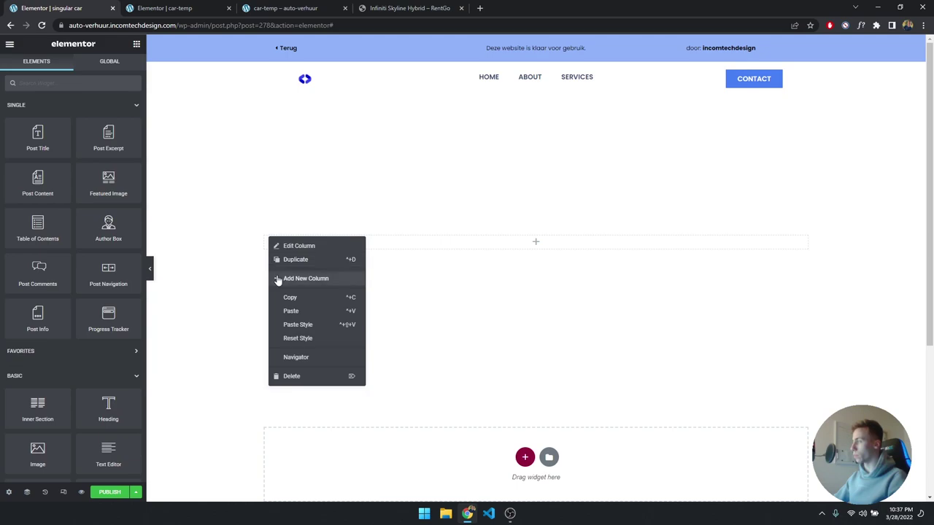
pyautogui.click(285, 277)
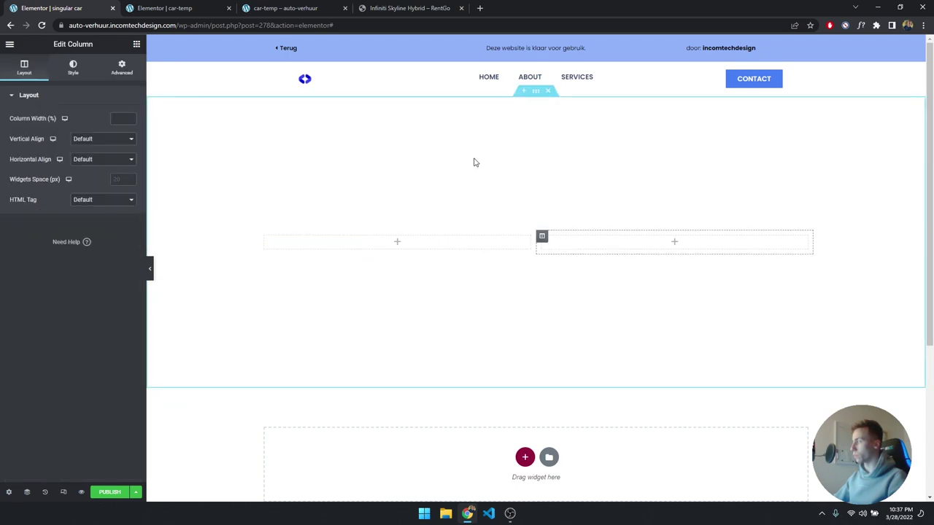
pyautogui.click(536, 95)
pyautogui.click(60, 377)
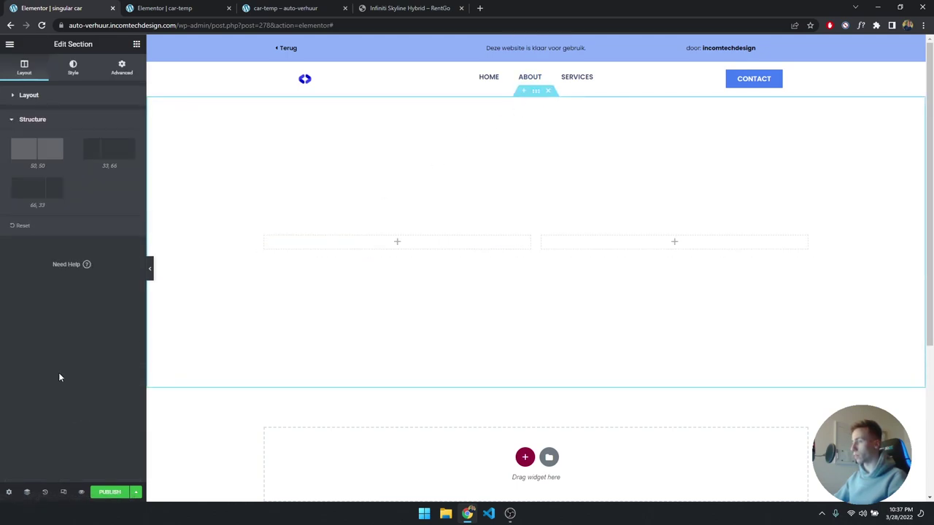
pyautogui.click(59, 197)
# - Sample the light grey page background of the car-temp preview with ColorPick Eyedropper
pyautogui.click(281, 8)
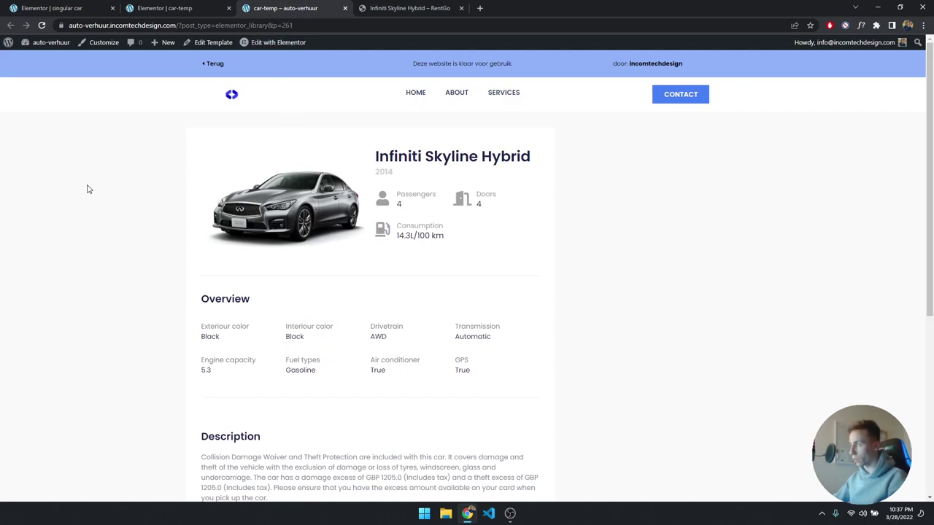
pyautogui.click(877, 26)
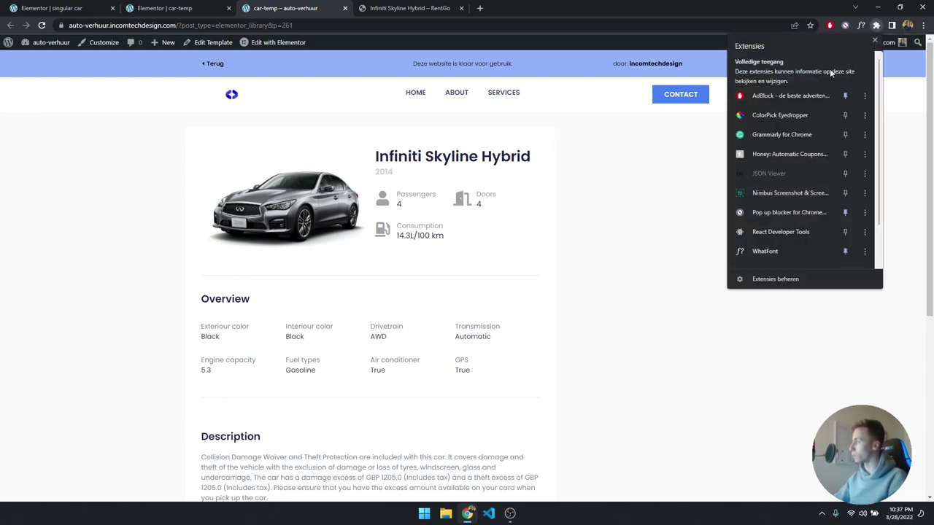
pyautogui.click(805, 111)
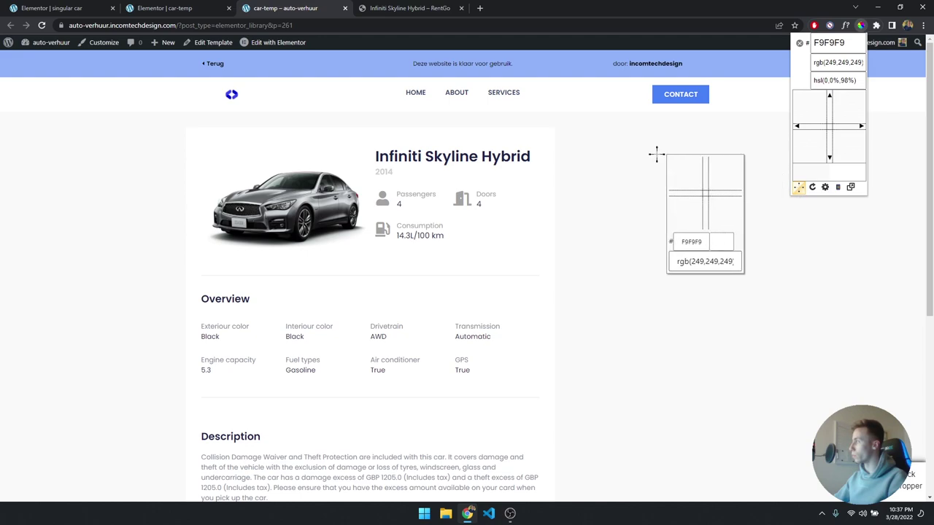
pyautogui.click(618, 155)
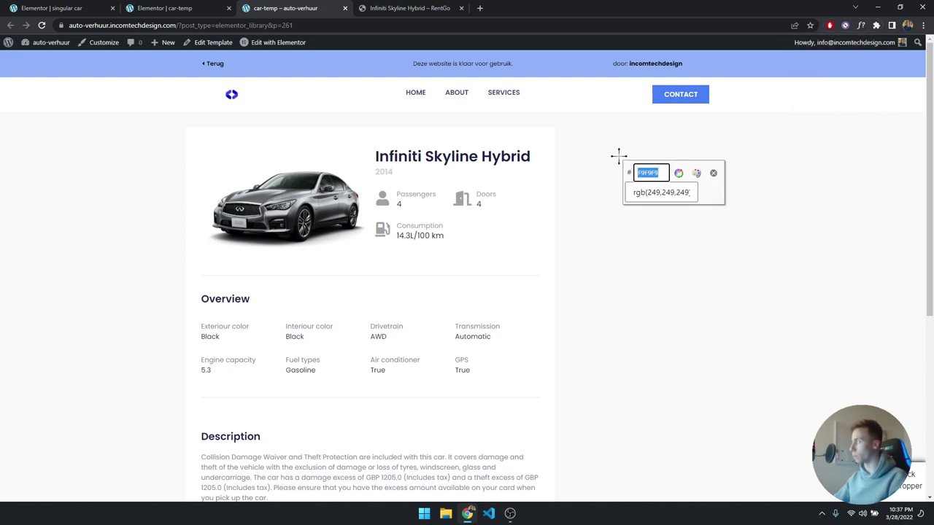
pyautogui.click(714, 174)
# - Give the singular car section a classic background in colour #F9F9F9 and check it with the editor panel hidden
pyautogui.click(102, 9)
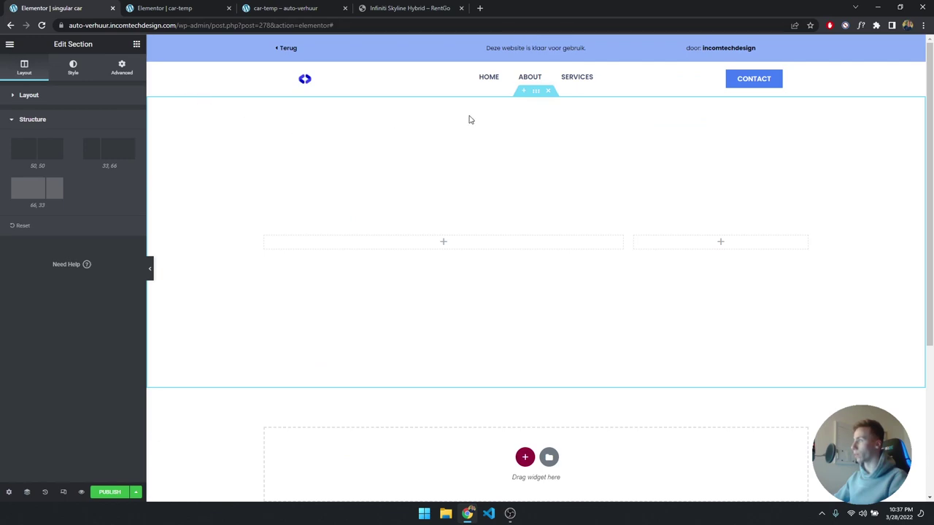
pyautogui.click(64, 71)
pyautogui.click(91, 139)
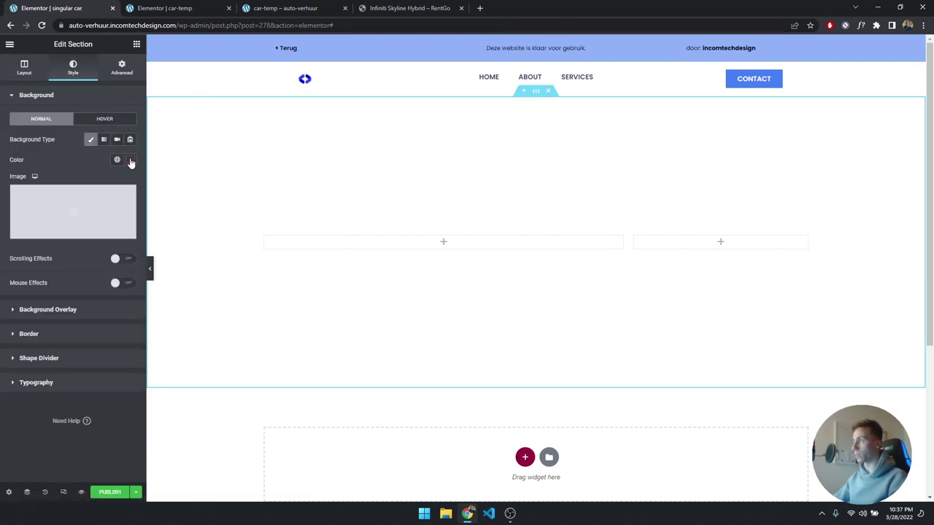
pyautogui.click(131, 161)
pyautogui.write('#F9F9F9')
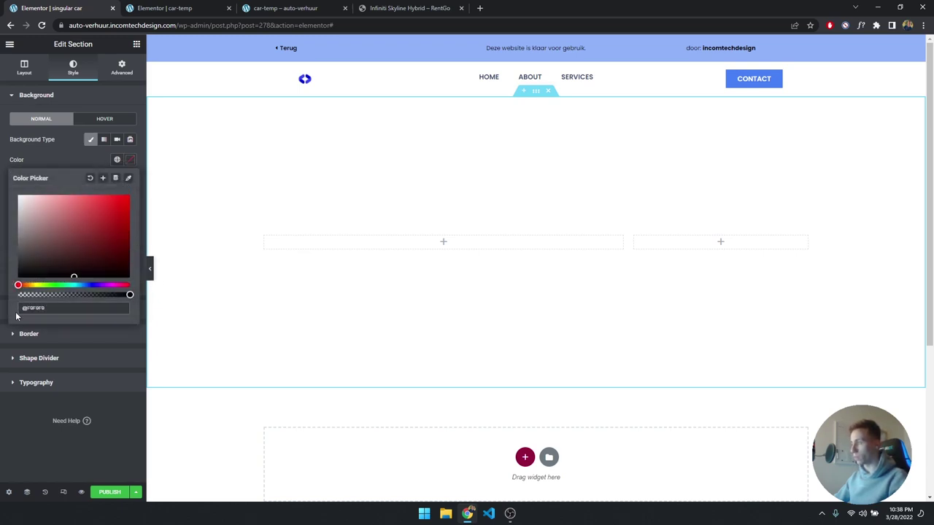
pyautogui.press('Return')
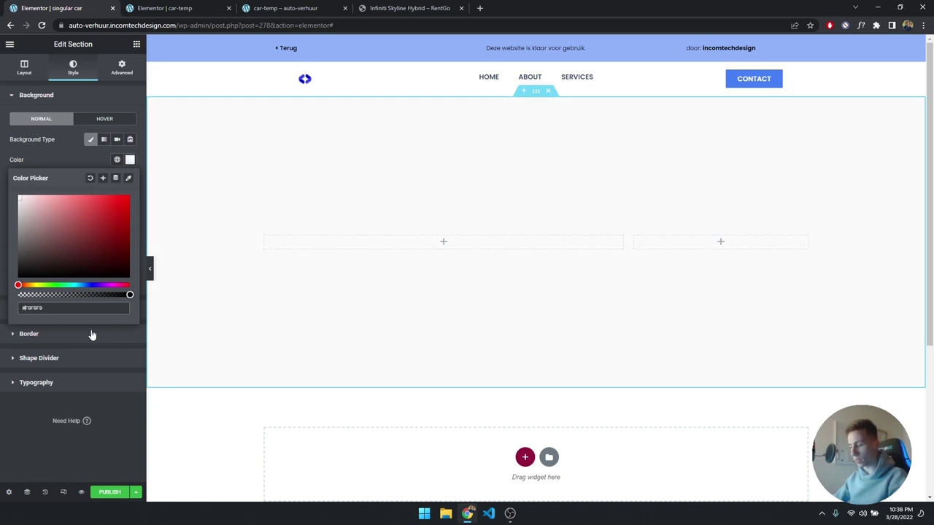
pyautogui.click(150, 271)
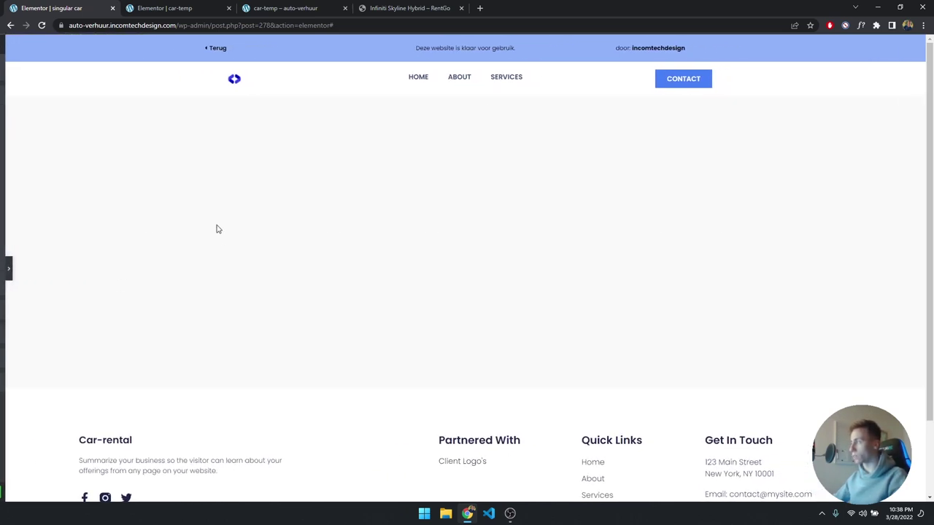
pyautogui.scroll(-1, 270, 413)
pyautogui.scroll(1, 159, 293)
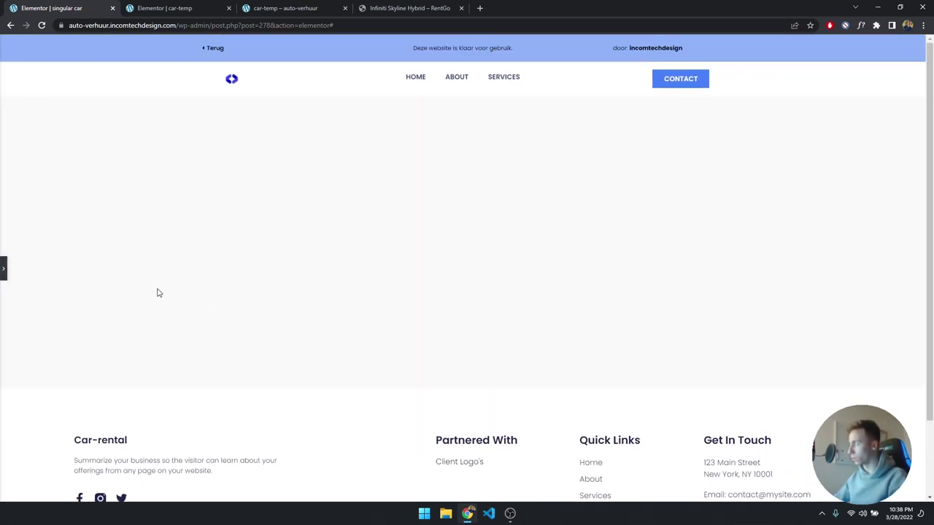
pyautogui.click(3, 269)
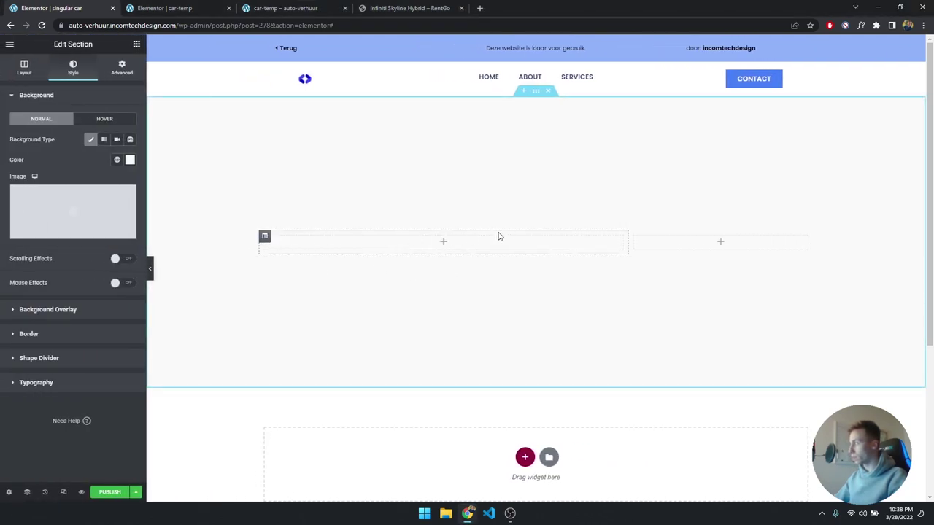
# - Give the wider column of the section a classic background in white, #FFFFFF
pyautogui.click(264, 238)
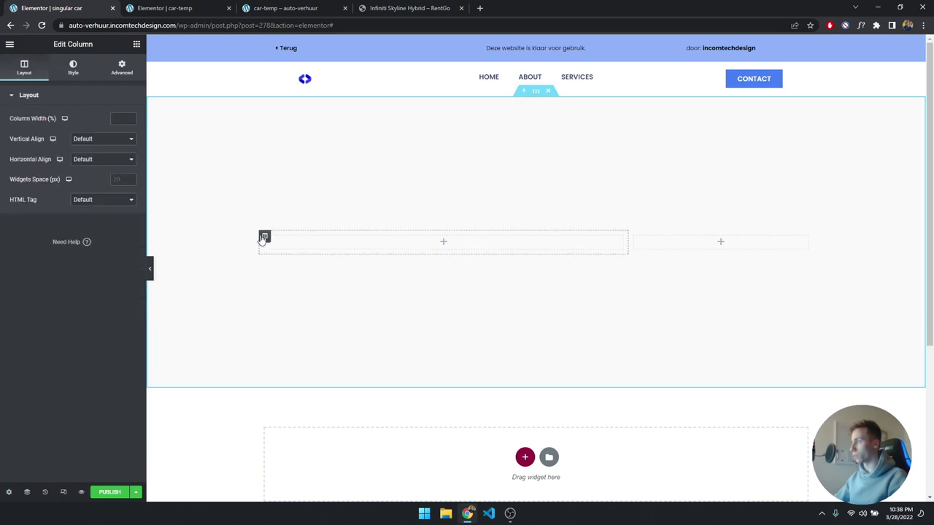
pyautogui.click(73, 67)
pyautogui.click(103, 141)
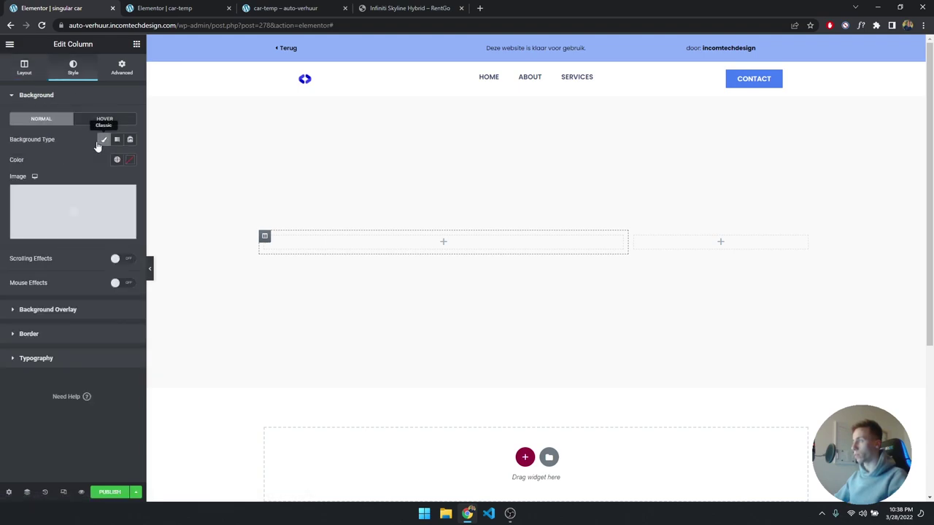
pyautogui.click(130, 159)
pyautogui.moveTo(59, 244); pyautogui.dragTo(20, 197)
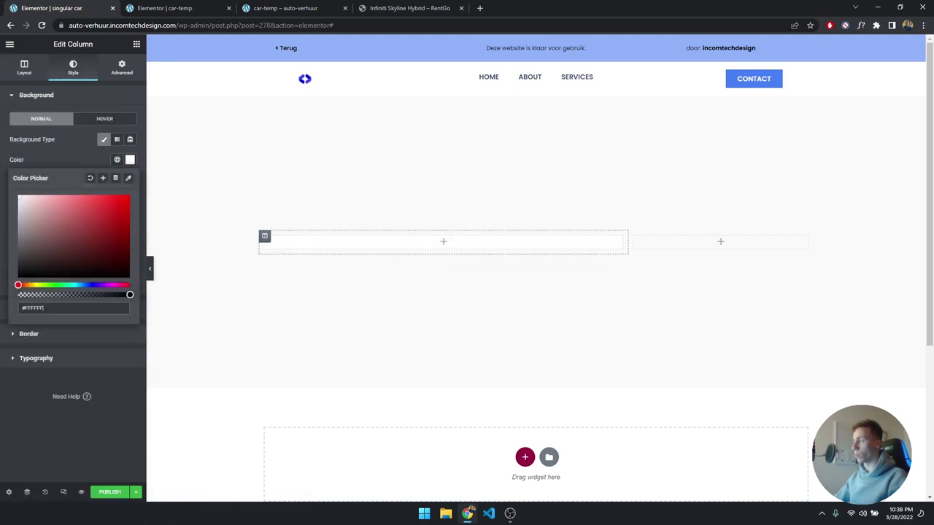
pyautogui.click(128, 159)
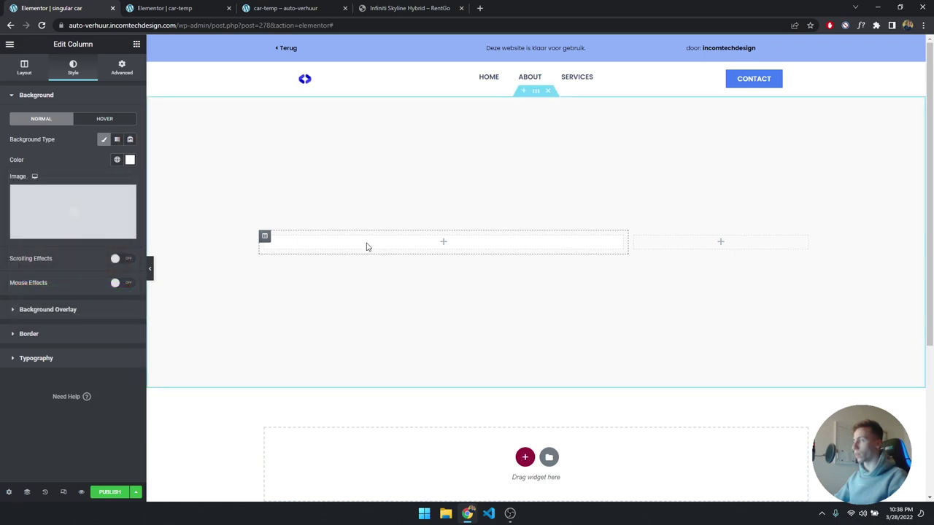
# - Check the car title block's layout in the car-temp preview and add an Inner Section to the wider column of the singular car template
pyautogui.click(272, 8)
pyautogui.moveTo(288, 212); pyautogui.dragTo(137, 185)
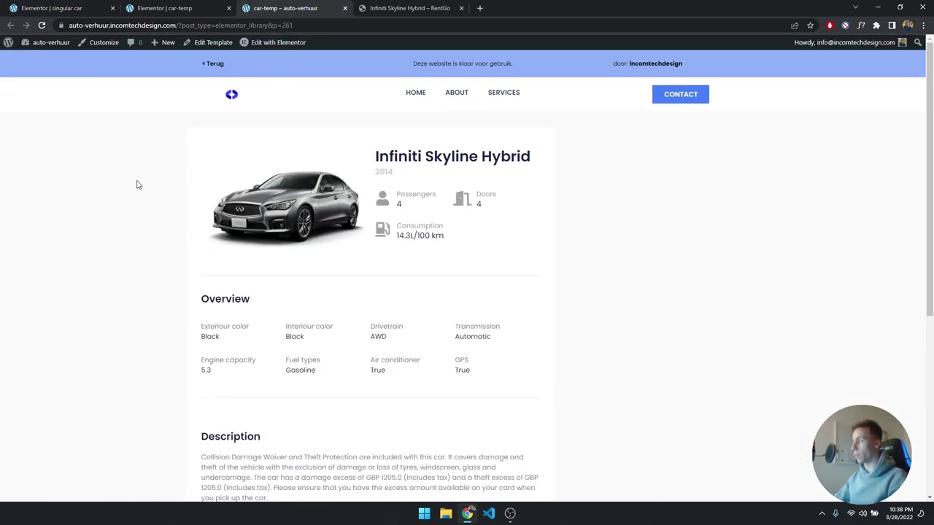
pyautogui.moveTo(378, 156); pyautogui.dragTo(526, 156)
pyautogui.click(410, 162)
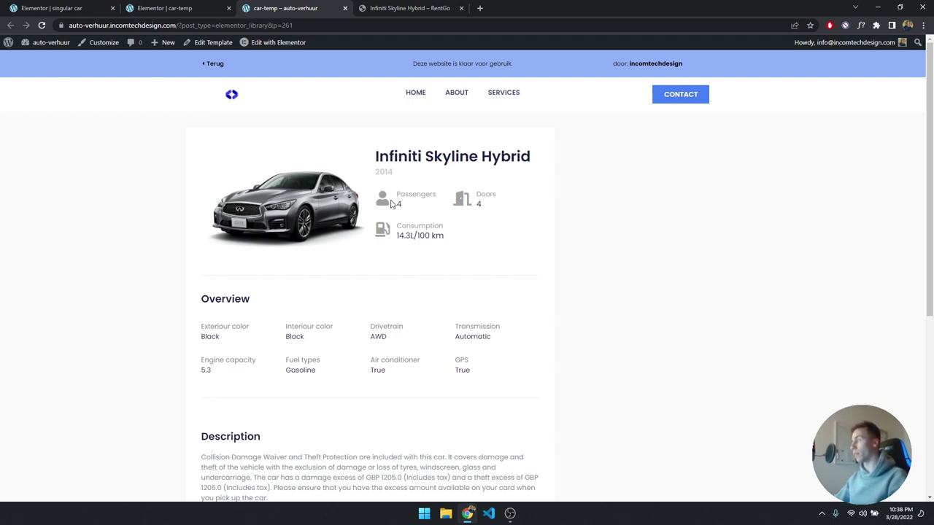
pyautogui.click(80, 8)
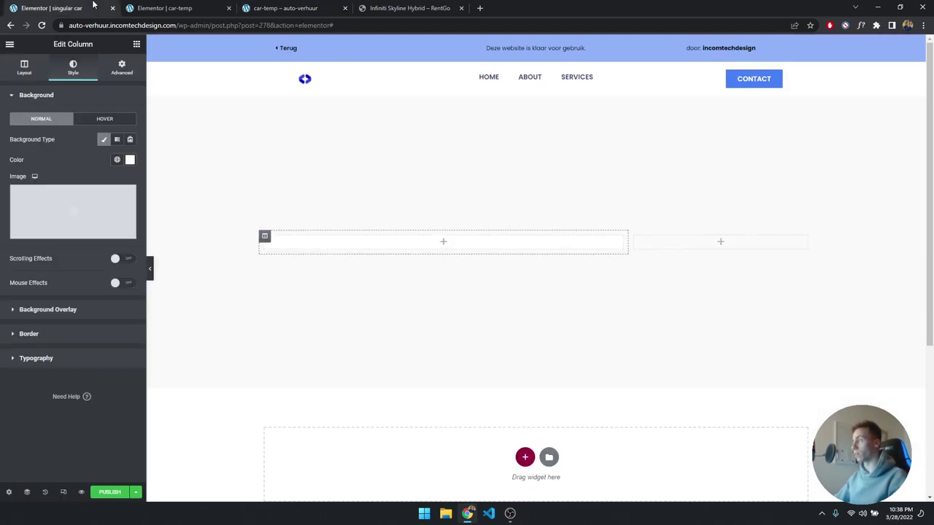
pyautogui.click(136, 43)
pyautogui.scroll(-3, 73, 219)
pyautogui.write('inner')
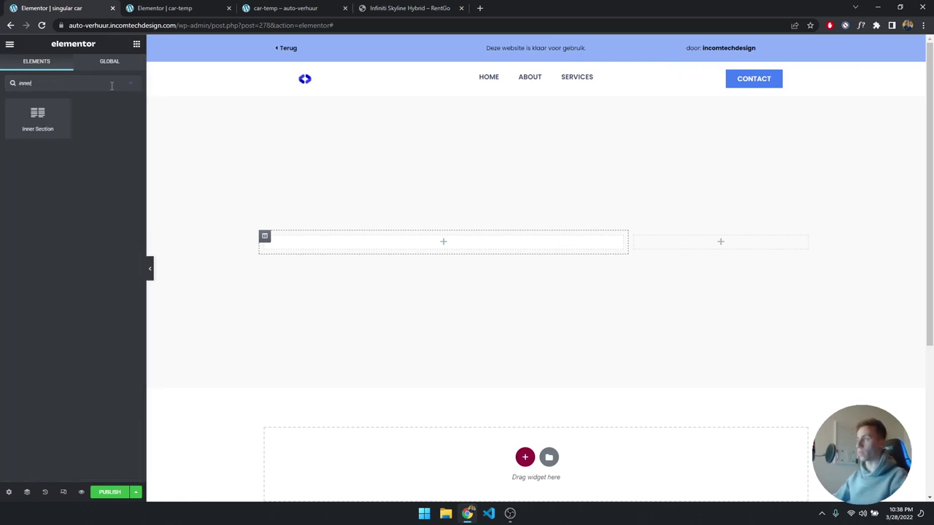
pyautogui.moveTo(42, 119); pyautogui.dragTo(404, 243)
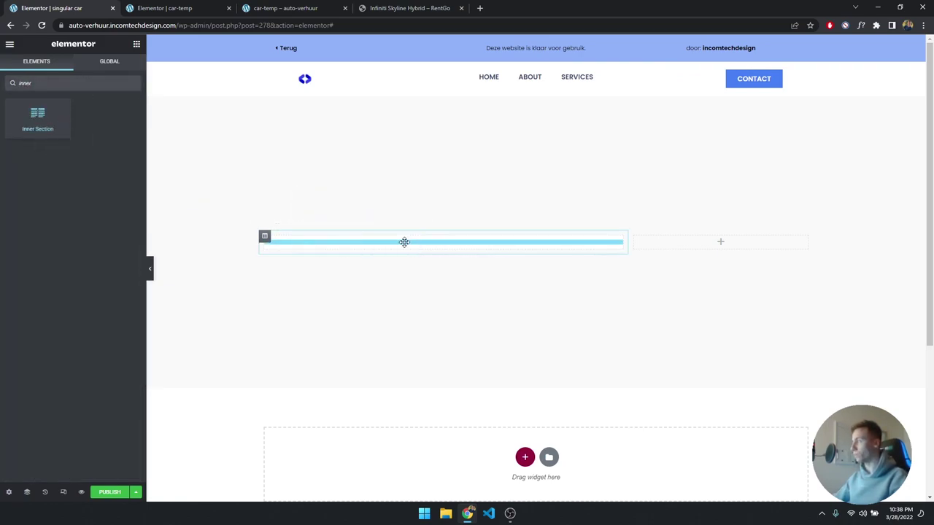
# - Place an Image widget in the inner section's first column and source it from the JetEngine Custom Image dynamic tag
pyautogui.click(137, 44)
pyautogui.moveTo(27, 465); pyautogui.dragTo(358, 240)
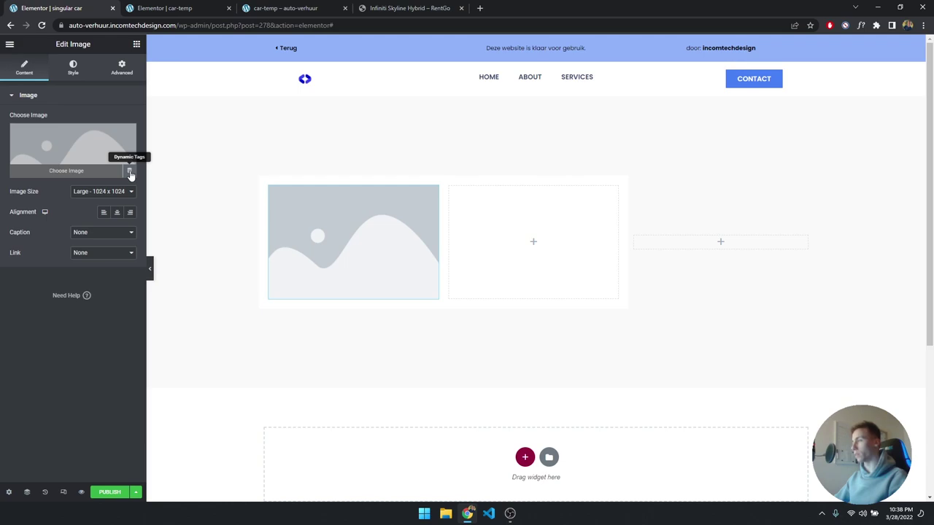
pyautogui.click(129, 173)
pyautogui.scroll(-1, 106, 200)
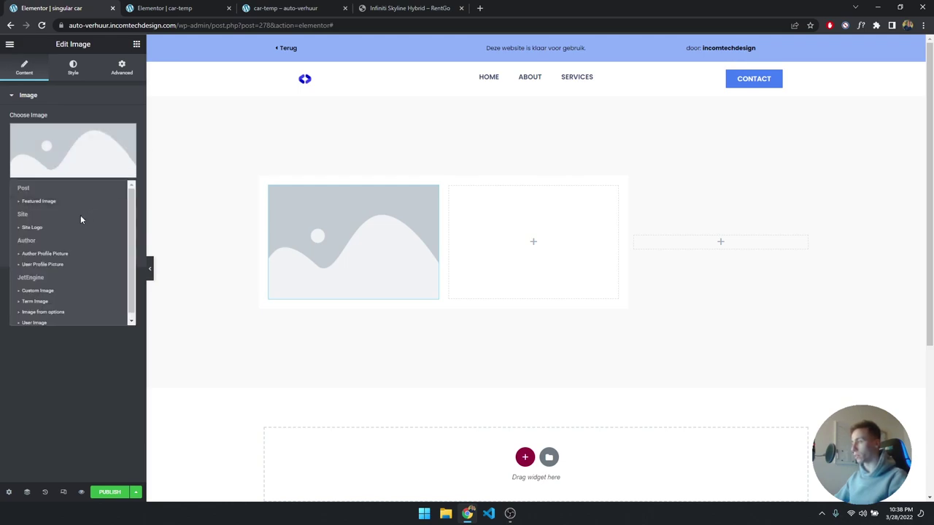
pyautogui.moveTo(16, 275); pyautogui.dragTo(51, 273)
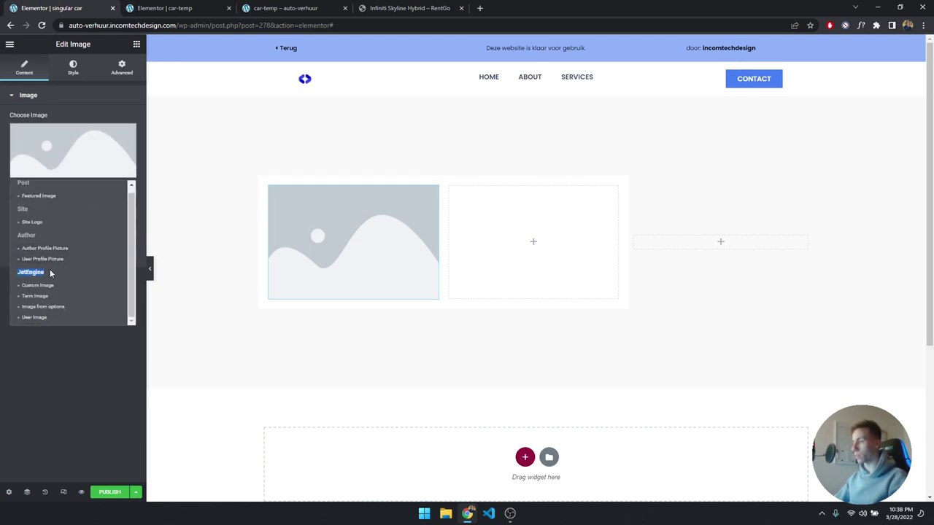
pyautogui.click(41, 286)
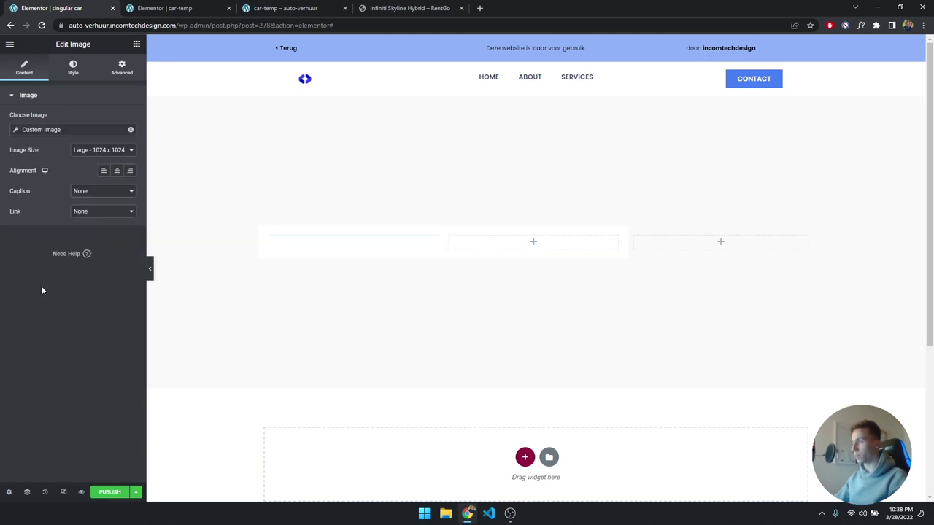
# - Set the Custom Image tag's field to Main image from the Cars group
pyautogui.click(16, 129)
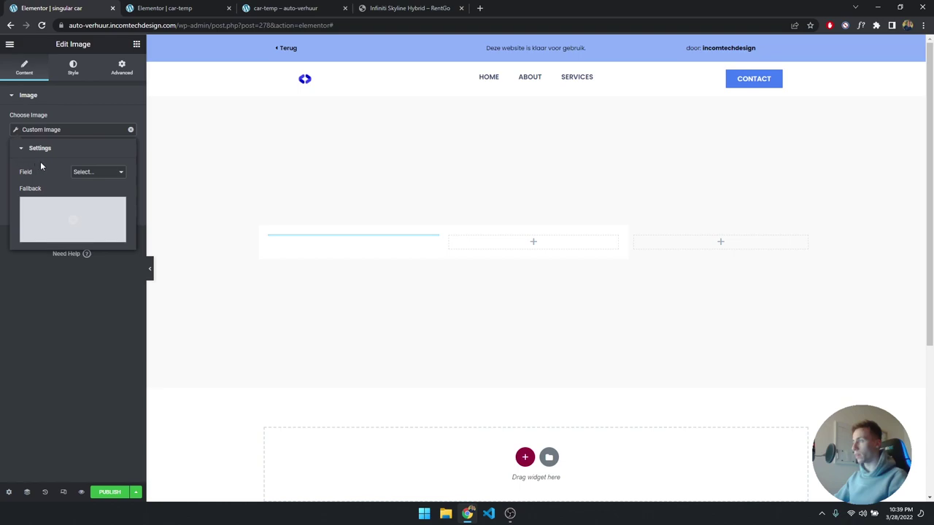
pyautogui.click(94, 175)
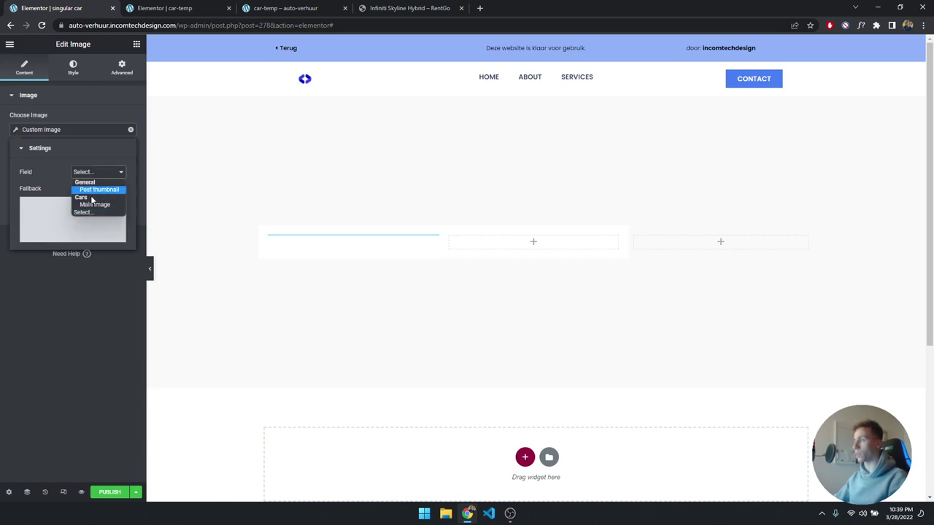
pyautogui.click(88, 206)
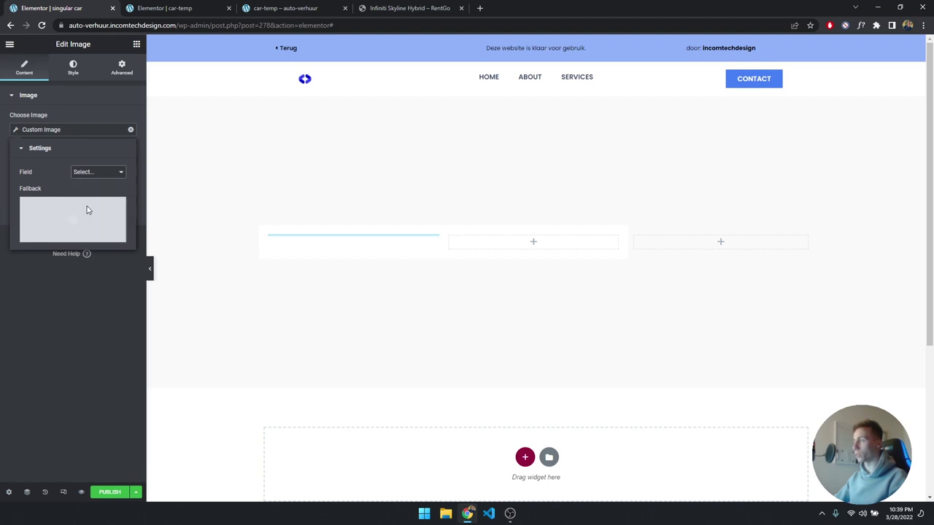
pyautogui.click(109, 130)
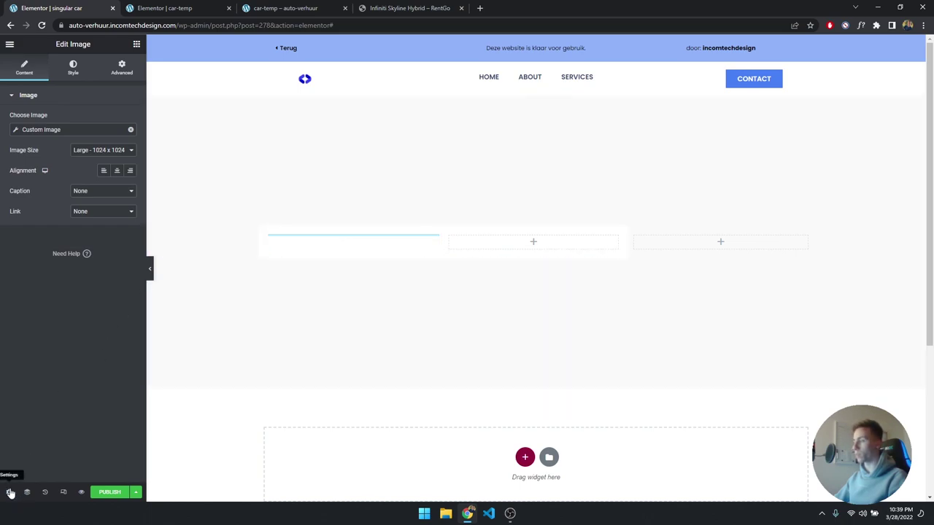
# - Set the template's dynamic content preview to the car post type with the Infiniti car and apply the preview
pyautogui.click(10, 492)
pyautogui.click(82, 243)
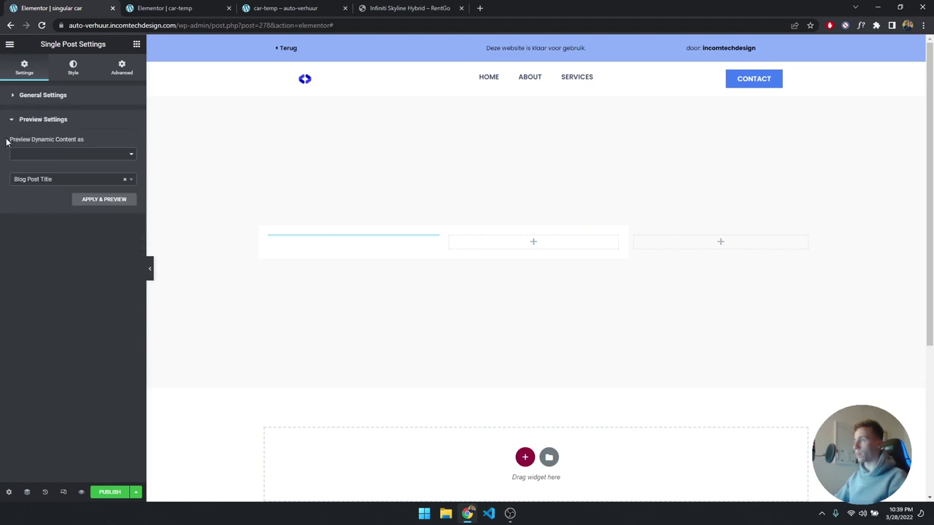
pyautogui.click(93, 154)
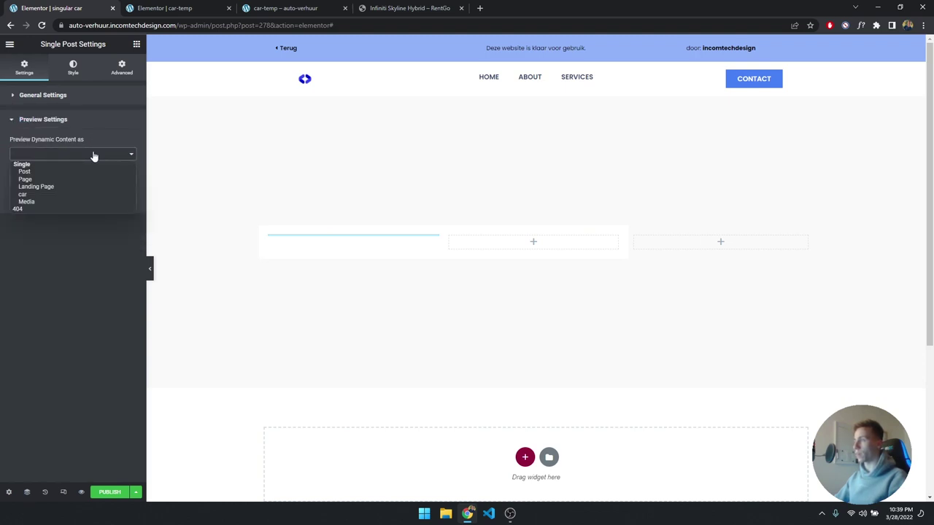
pyautogui.click(34, 194)
pyautogui.click(44, 181)
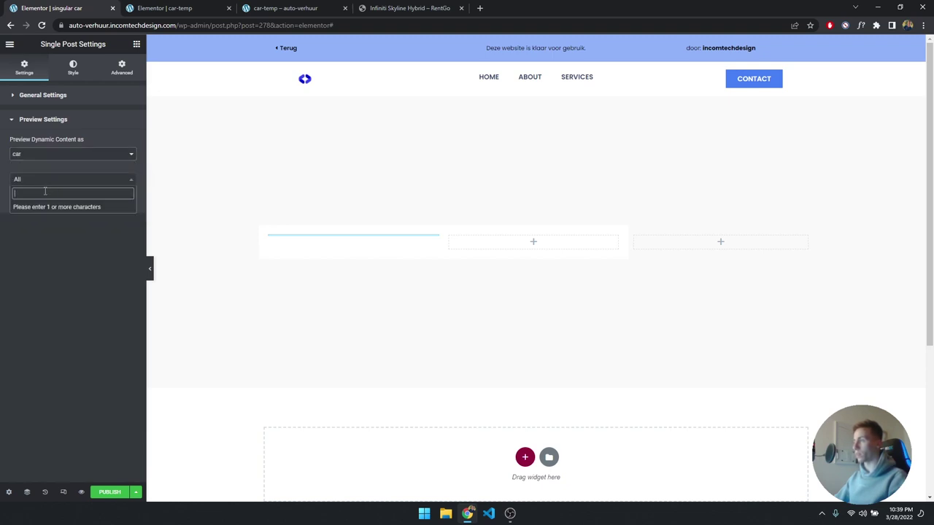
pyautogui.click(289, 8)
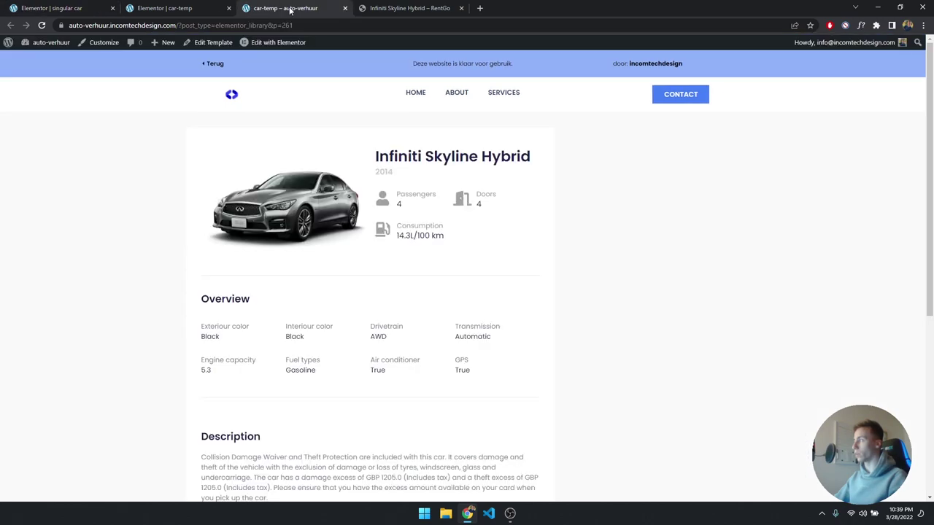
pyautogui.click(51, 8)
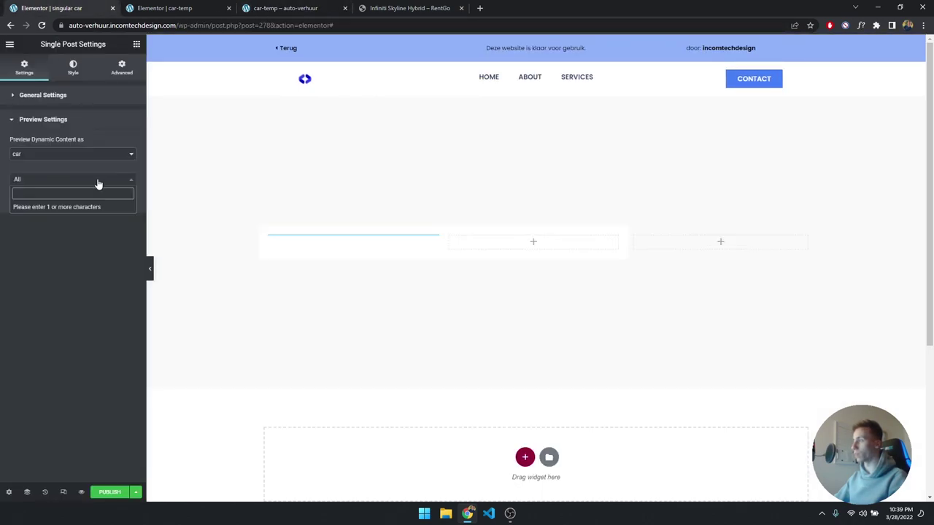
pyautogui.write('infini')
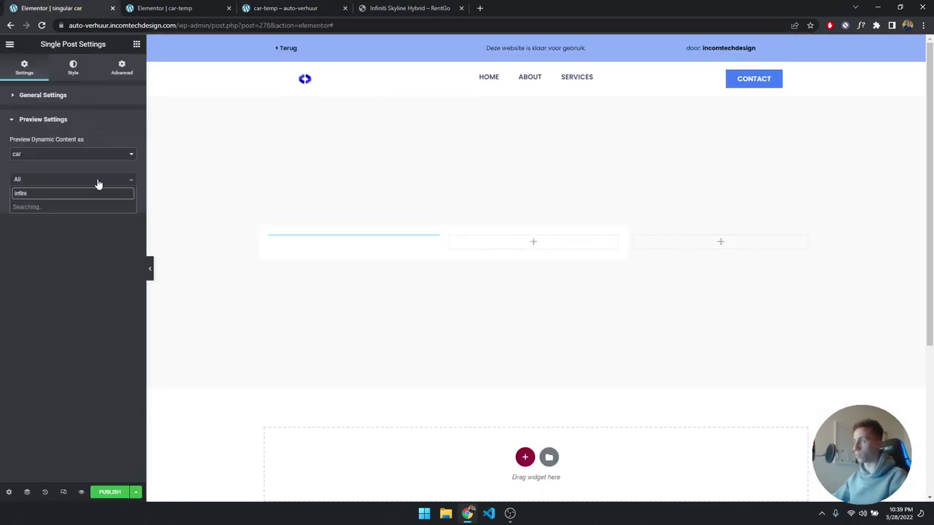
pyautogui.click(46, 207)
pyautogui.click(99, 201)
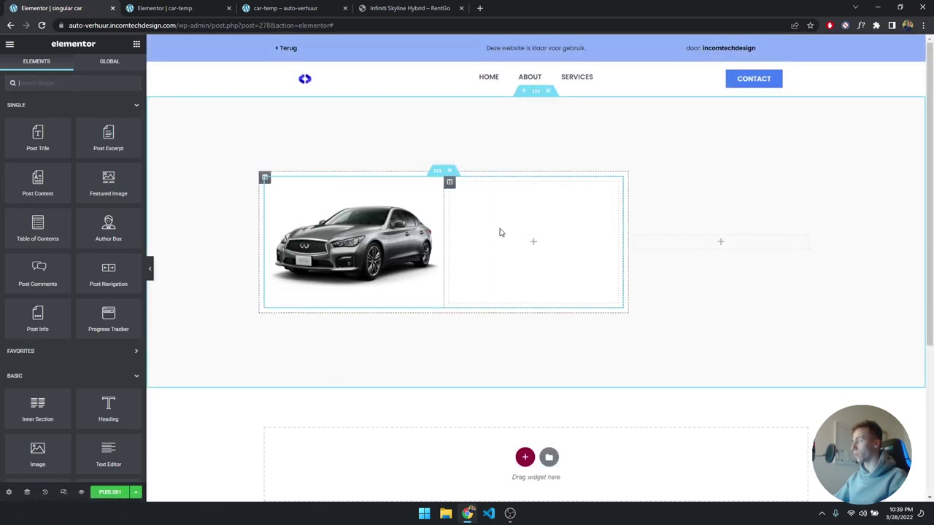
# - Compare with the car-temp layout and add a Heading widget to the inner section's empty second column
pyautogui.click(191, 8)
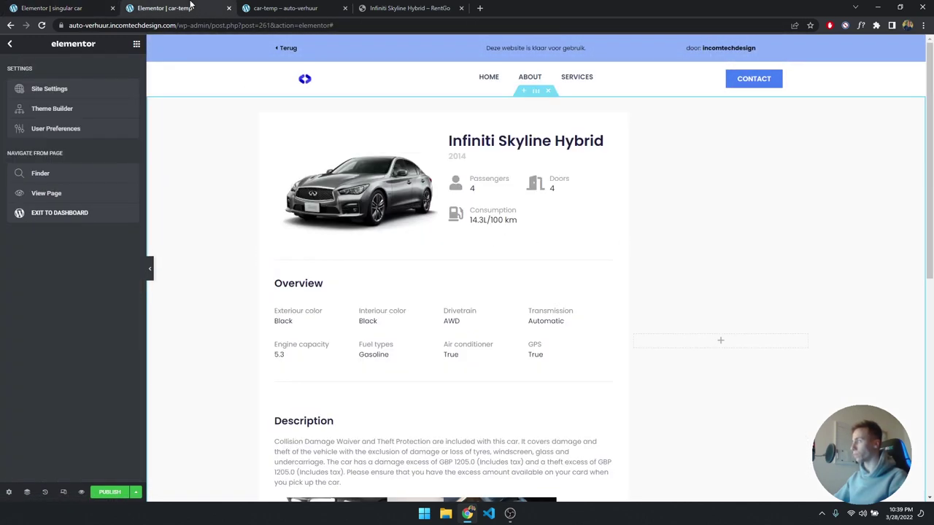
pyautogui.click(68, 6)
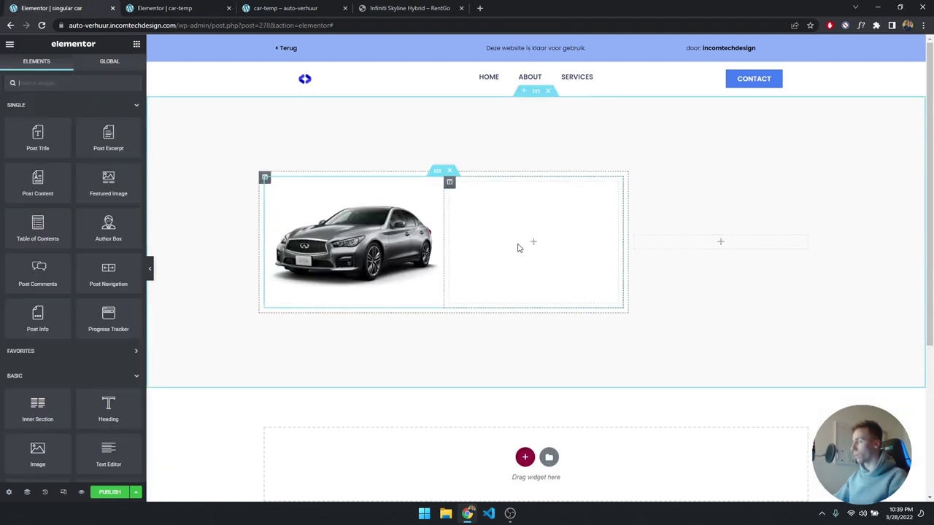
pyautogui.click(136, 44)
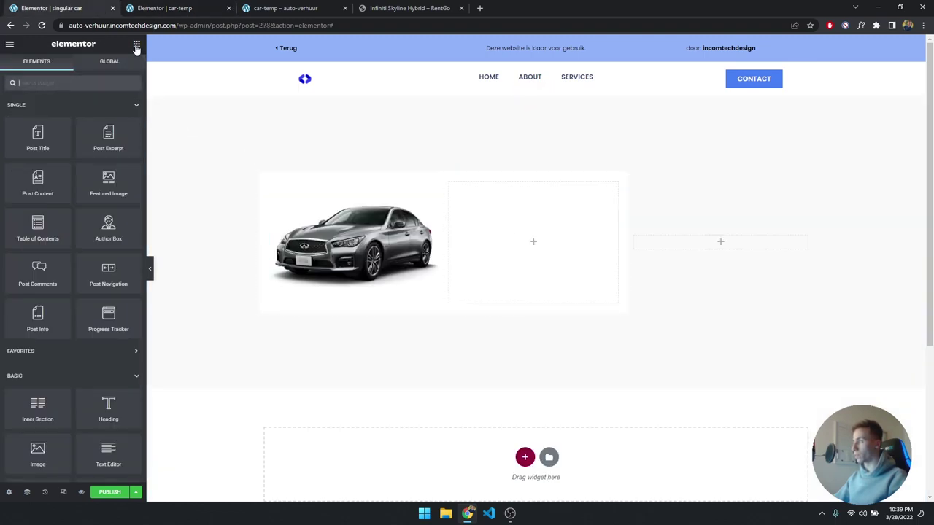
pyautogui.moveTo(124, 418); pyautogui.dragTo(524, 219)
# - Copy the car title from the car-temp template, paste its style onto the new heading, and check the heading's typography settings
pyautogui.click(164, 8)
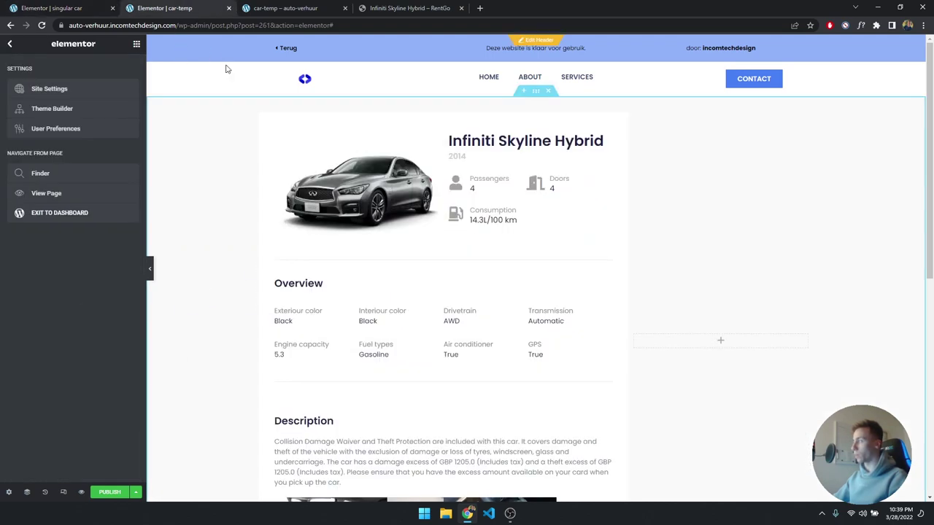
pyautogui.rightClick(502, 140)
pyautogui.click(521, 179)
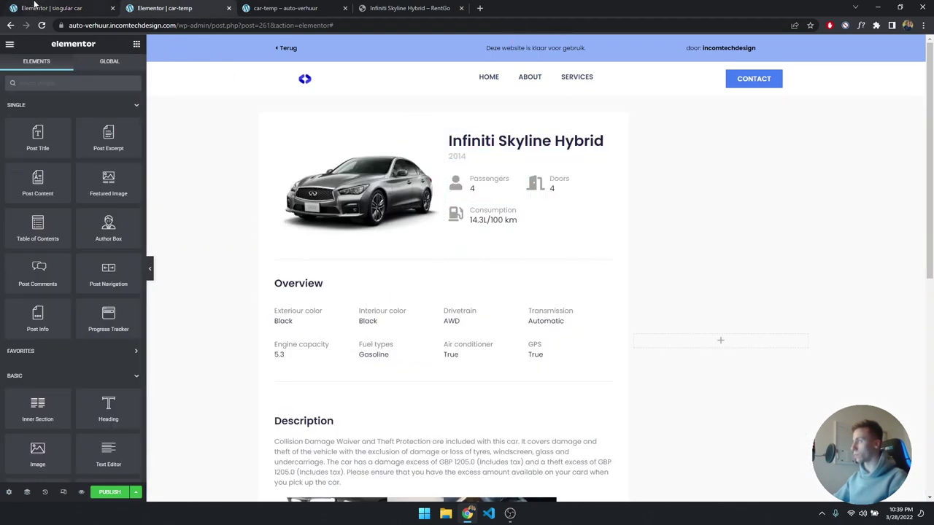
pyautogui.hotkey('ctrl', 'pageup')
pyautogui.rightClick(511, 207)
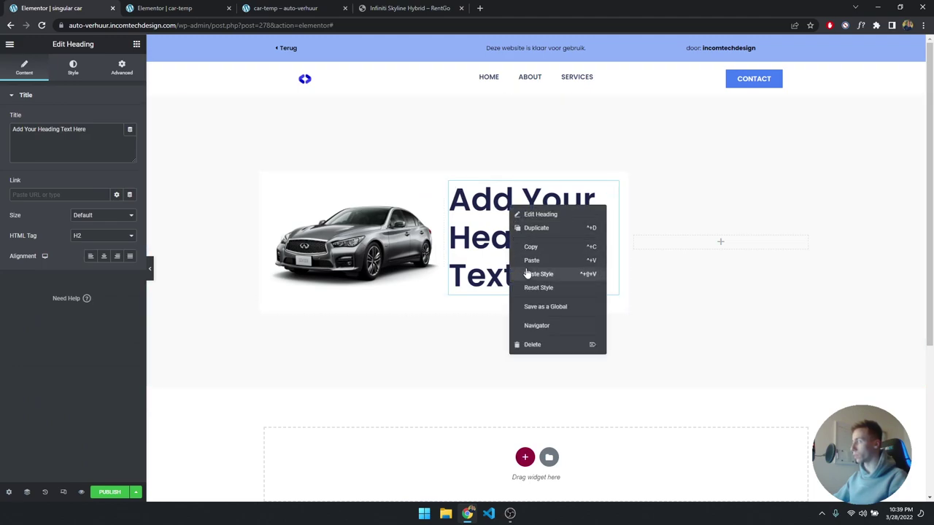
pyautogui.click(527, 273)
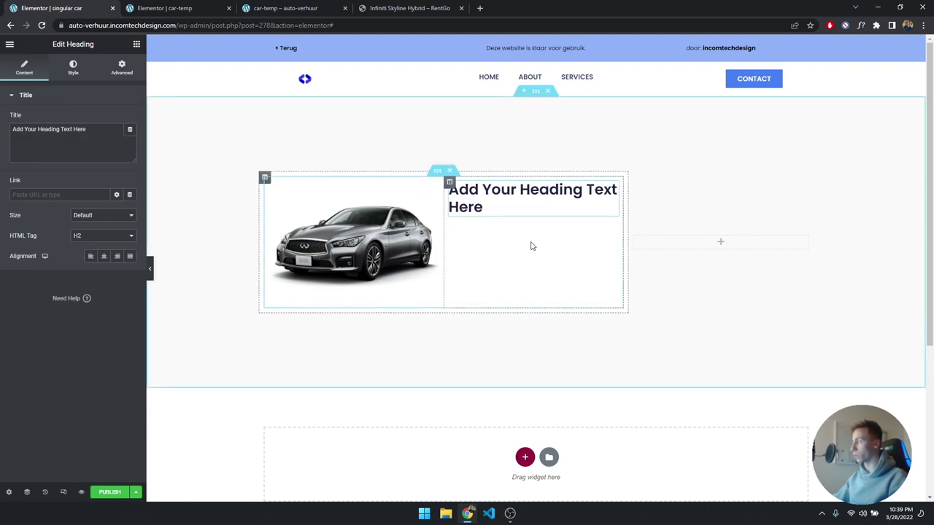
pyautogui.click(72, 68)
pyautogui.click(131, 140)
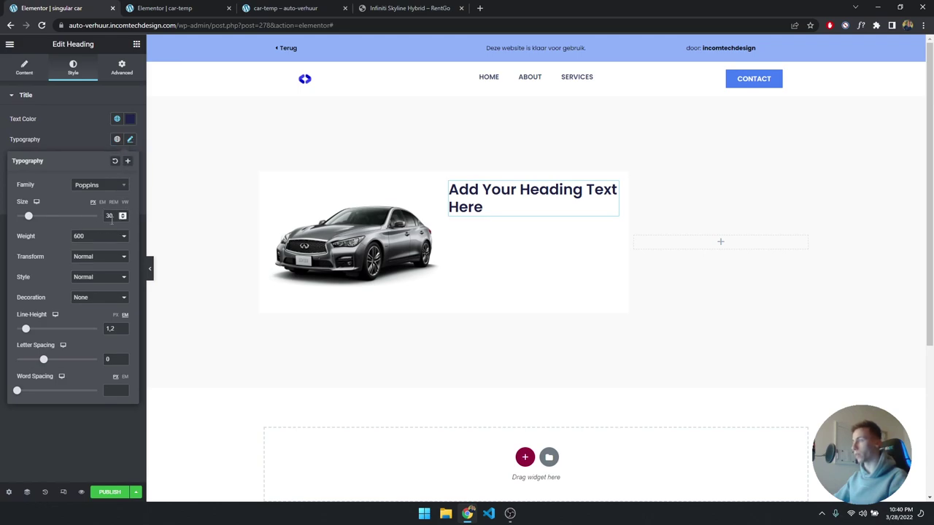
pyautogui.click(131, 139)
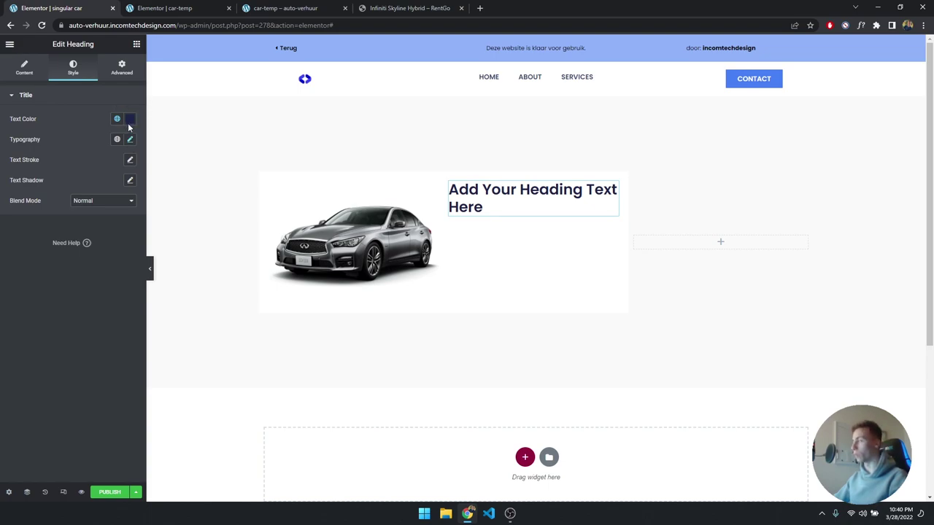
# - Link the heading's title to the JetEngine Custom Field tag with the Car title field, and preview the layout at full width
pyautogui.click(24, 68)
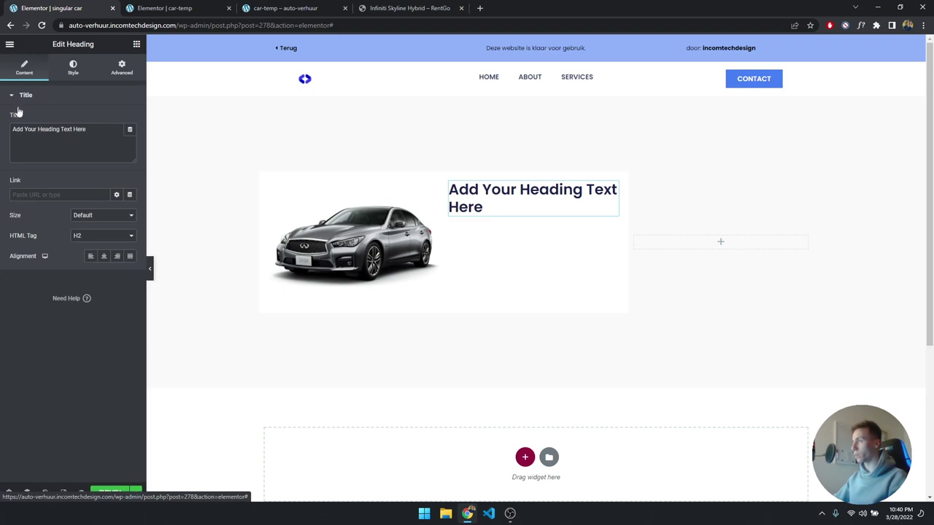
pyautogui.moveTo(100, 131); pyautogui.dragTo(11, 130)
pyautogui.click(99, 134)
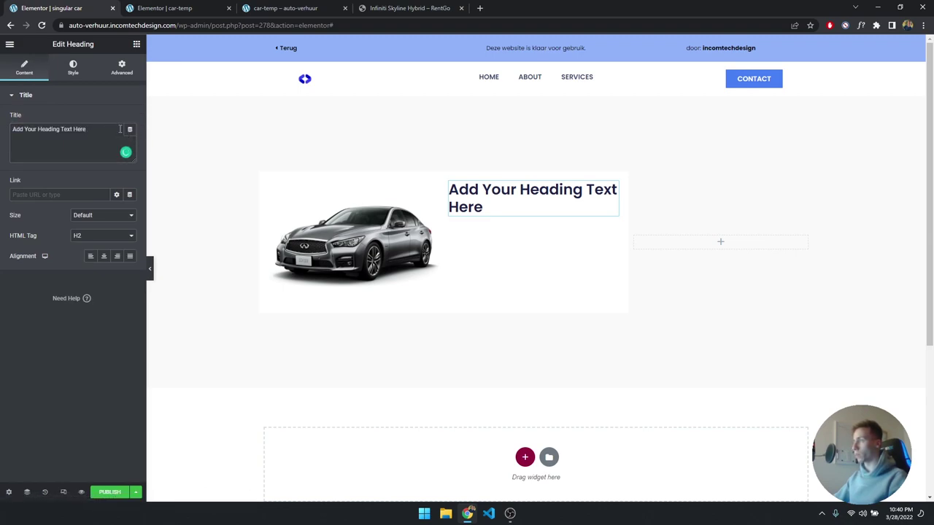
pyautogui.click(130, 132)
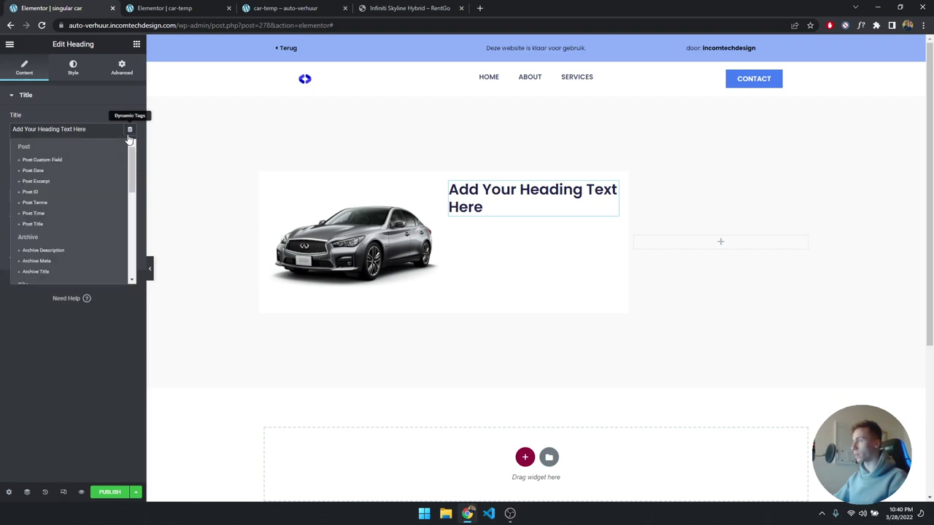
pyautogui.scroll(-5, 51, 168)
pyautogui.scroll(-2, 43, 176)
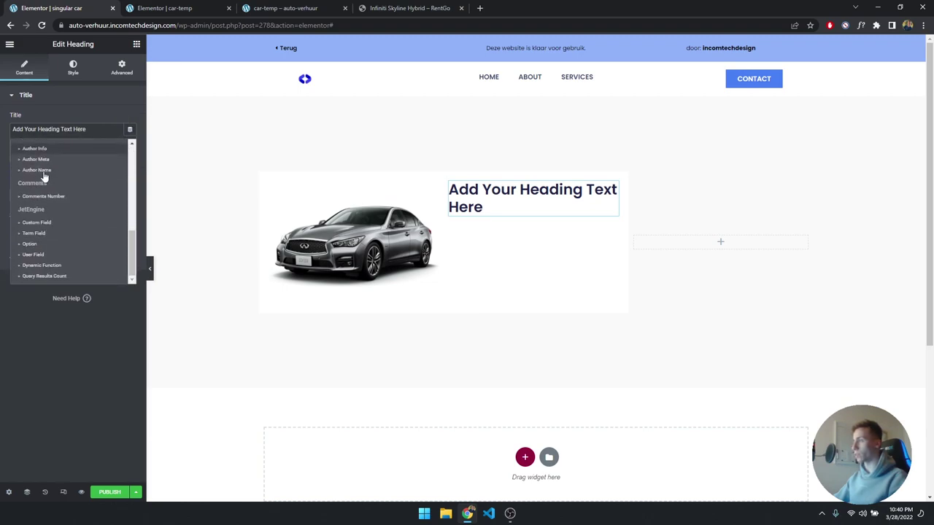
pyautogui.click(40, 219)
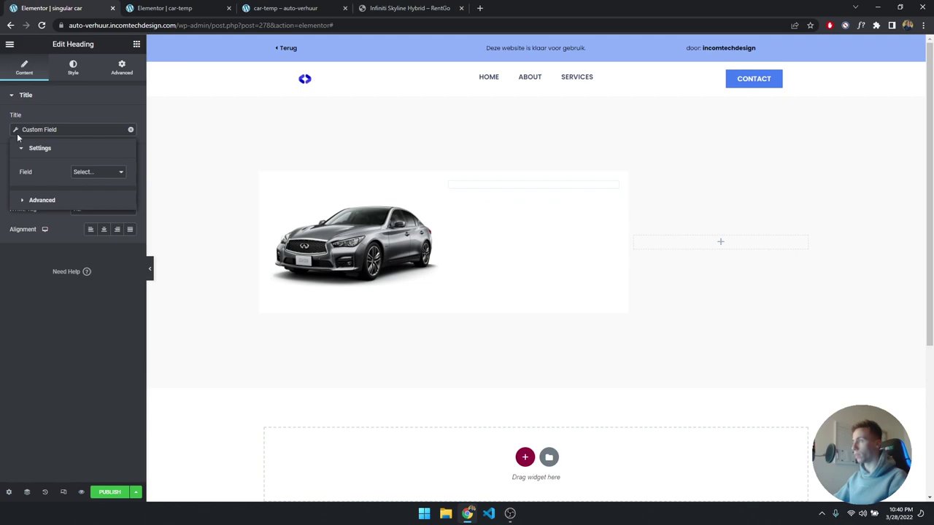
pyautogui.click(95, 174)
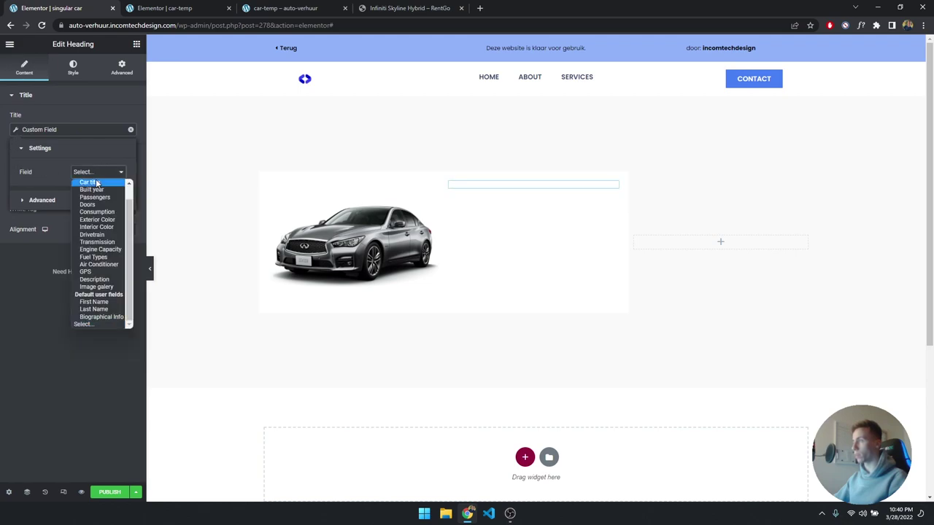
pyautogui.click(93, 181)
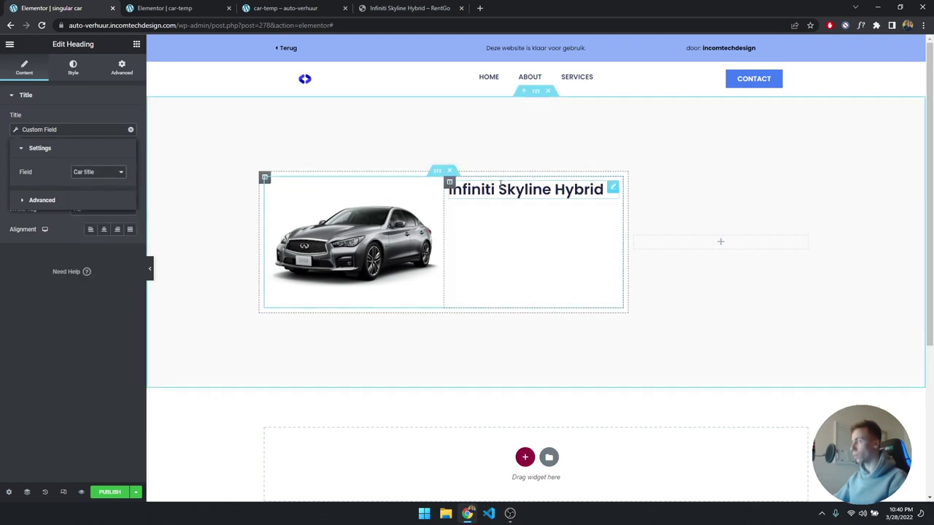
pyautogui.click(149, 269)
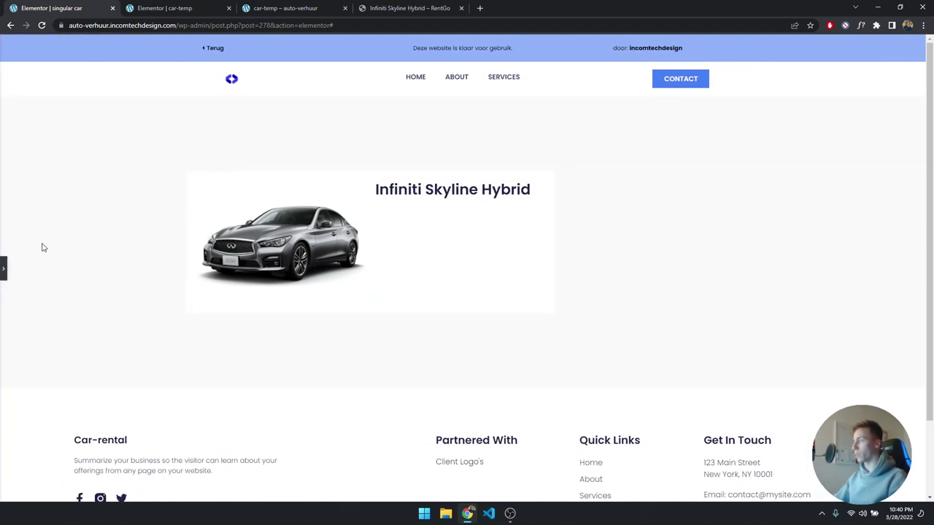
pyautogui.click(4, 268)
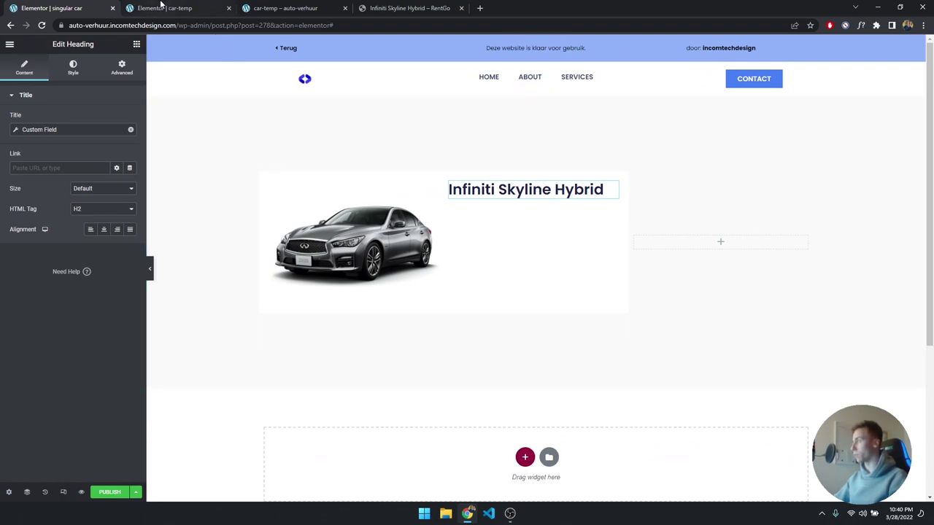
# - Switch to the car-temp template and copy the year heading below the car title
pyautogui.click(161, 8)
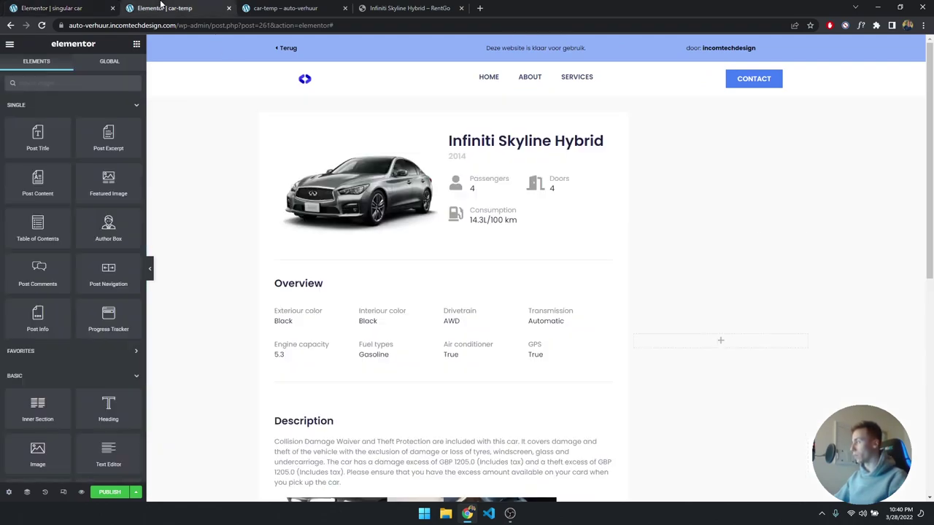
pyautogui.rightClick(471, 159)
pyautogui.click(483, 208)
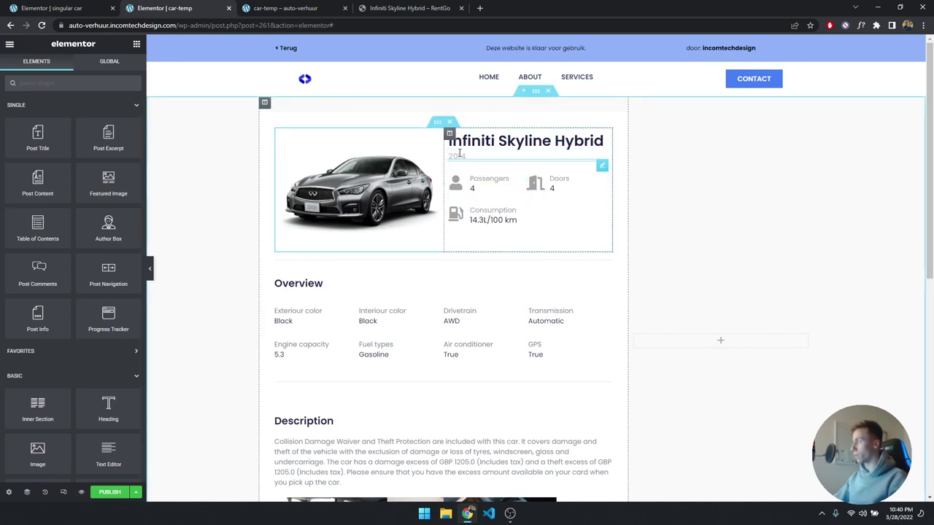
# - Add a Heading widget below the car title in the singular car template, paste the copied style onto it, and check its typography and colour
pyautogui.click(51, 8)
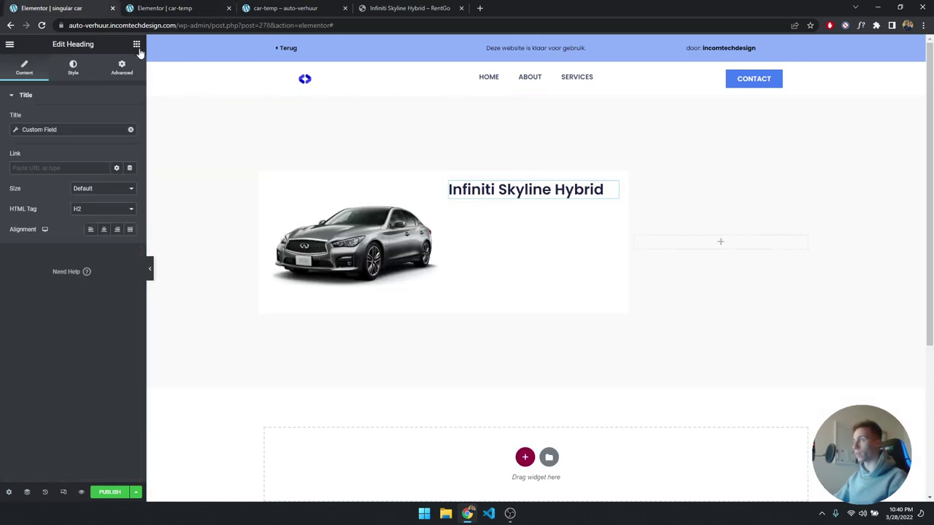
pyautogui.click(136, 44)
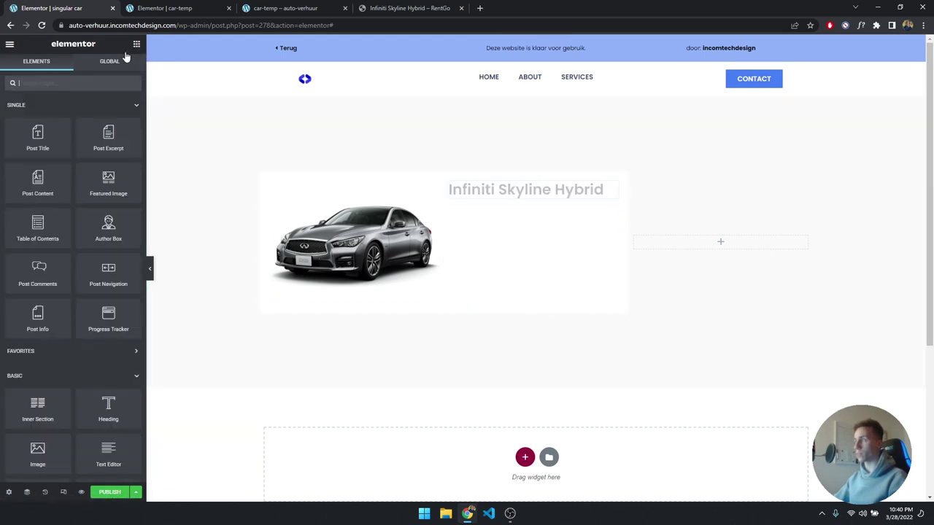
pyautogui.moveTo(108, 410); pyautogui.dragTo(519, 202)
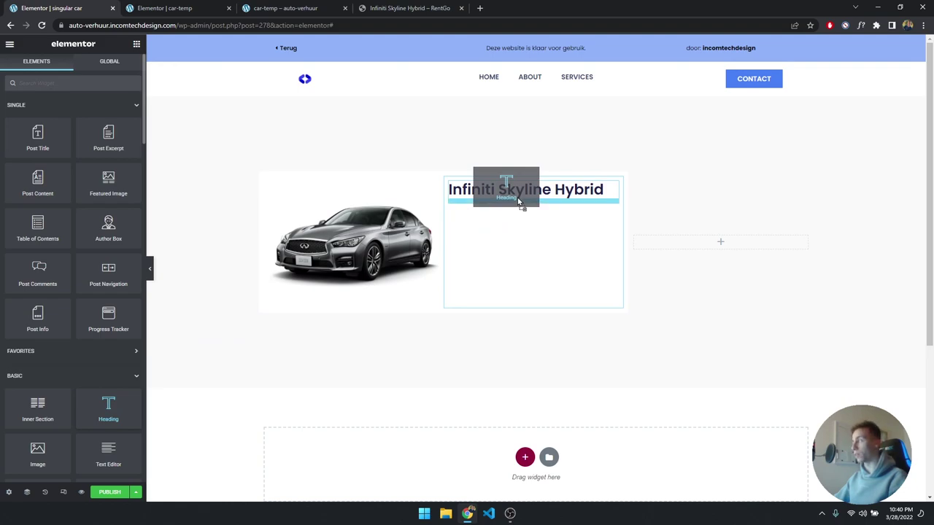
pyautogui.moveTo(518, 201); pyautogui.dragTo(520, 203)
pyautogui.rightClick(466, 251)
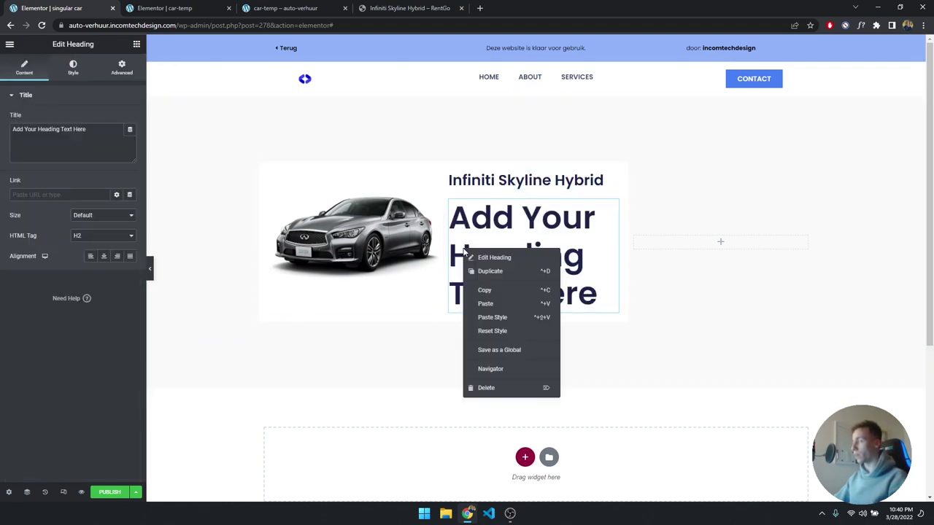
pyautogui.click(504, 318)
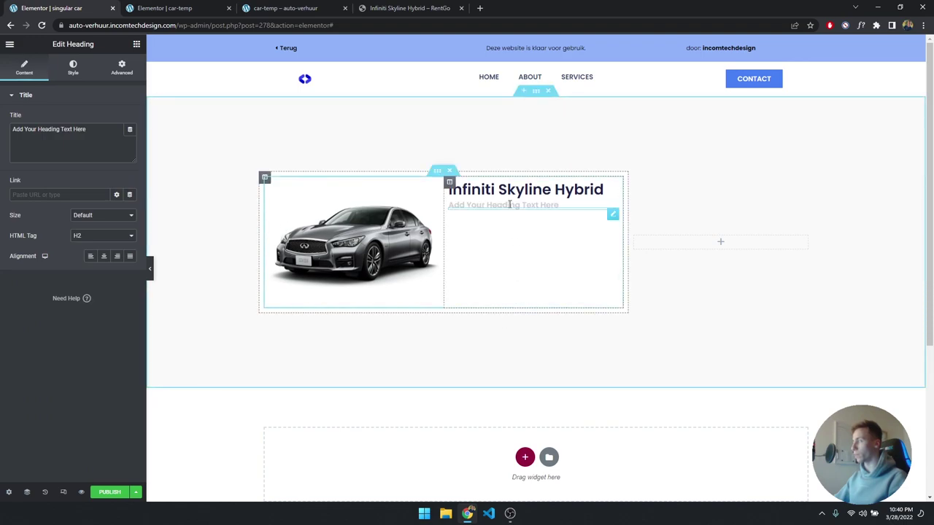
pyautogui.click(73, 68)
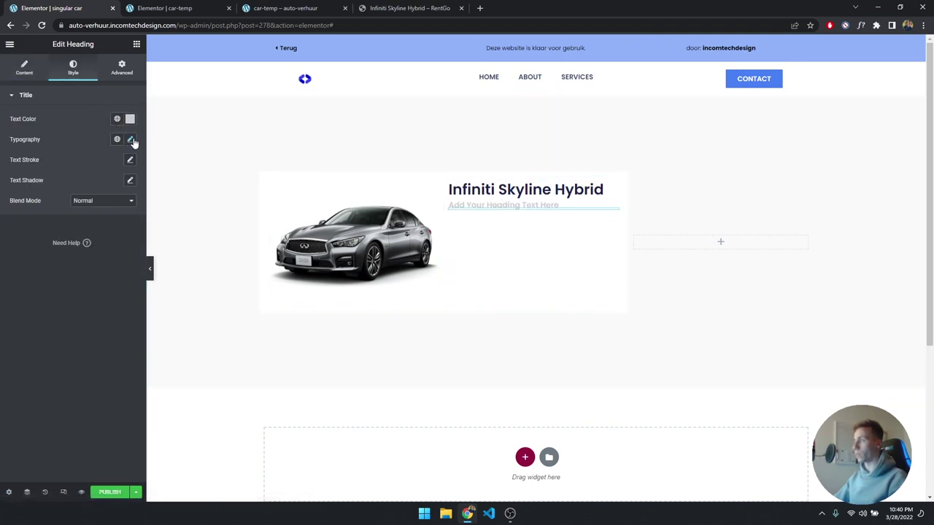
pyautogui.click(131, 140)
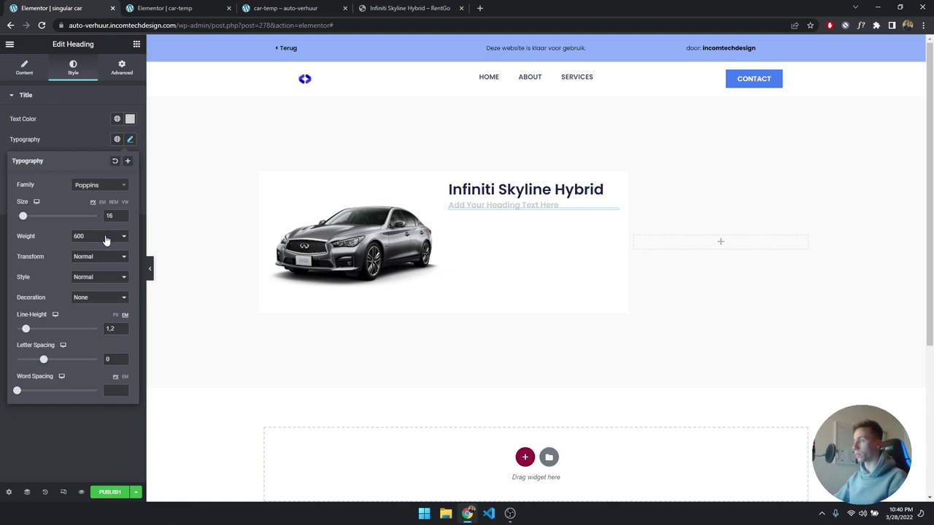
pyautogui.click(130, 120)
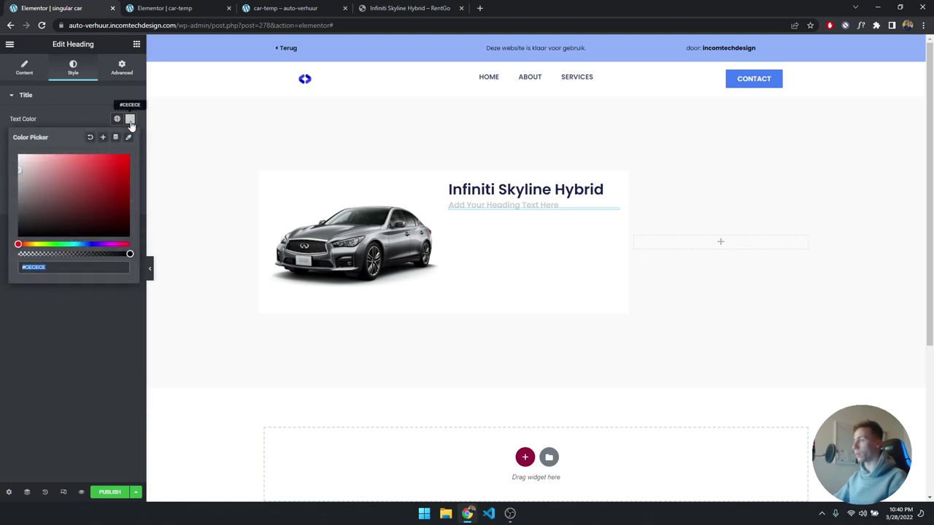
pyautogui.click(130, 122)
# - Link the second heading's title to the JetEngine Custom Field tag with the Built year field
pyautogui.click(11, 70)
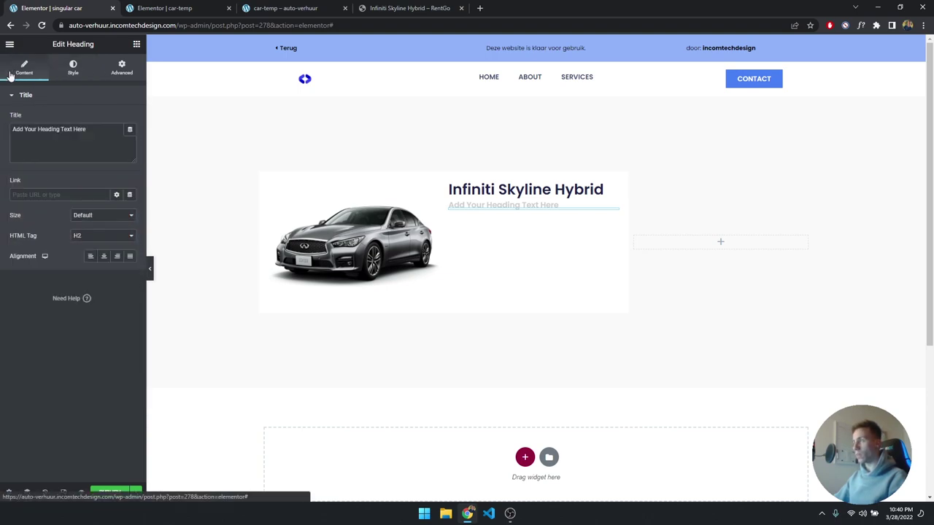
pyautogui.click(130, 131)
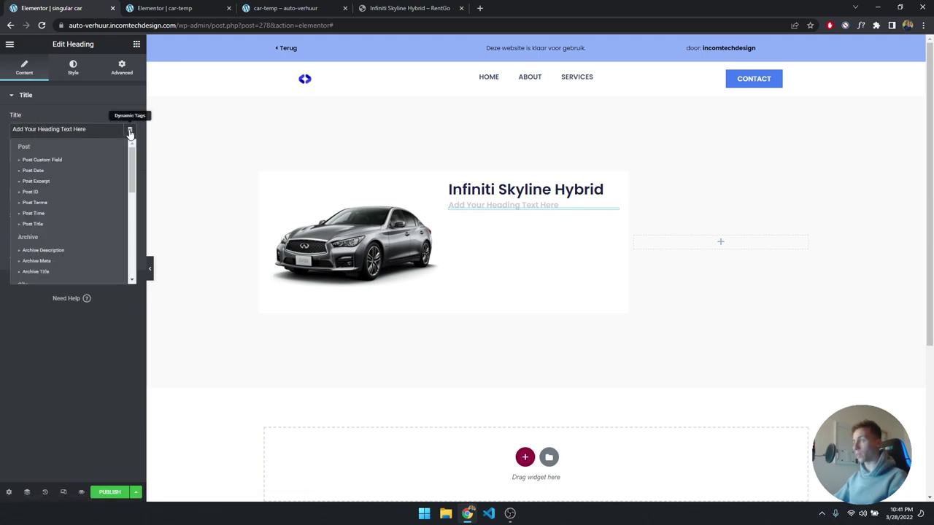
pyautogui.scroll(-6, 65, 185)
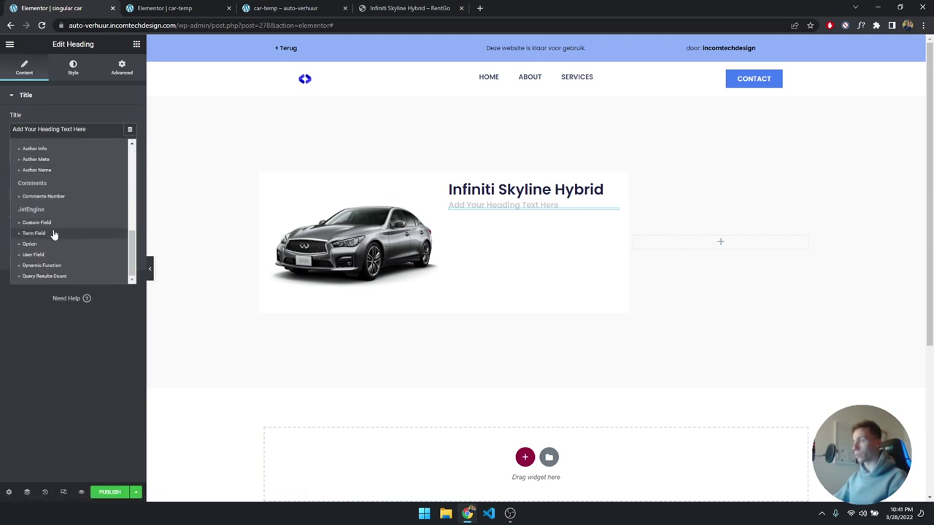
pyautogui.click(37, 222)
pyautogui.click(80, 172)
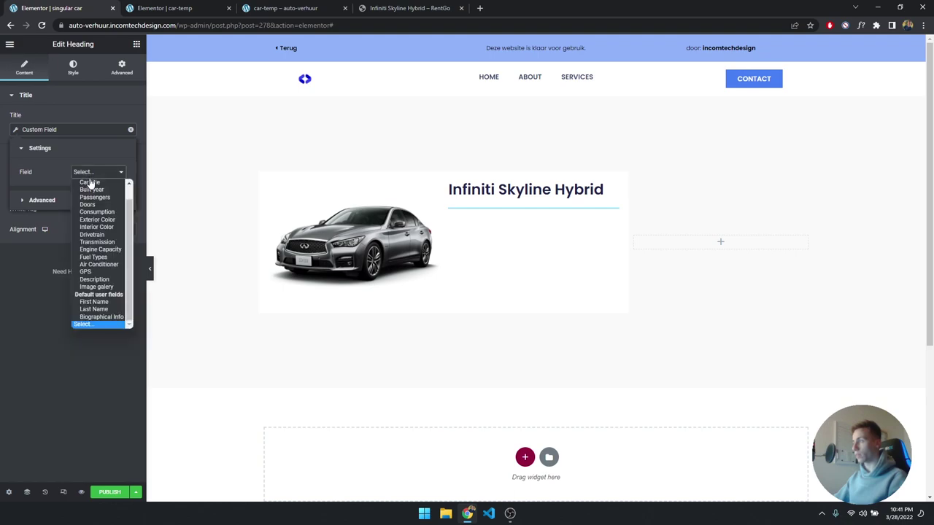
pyautogui.click(94, 195)
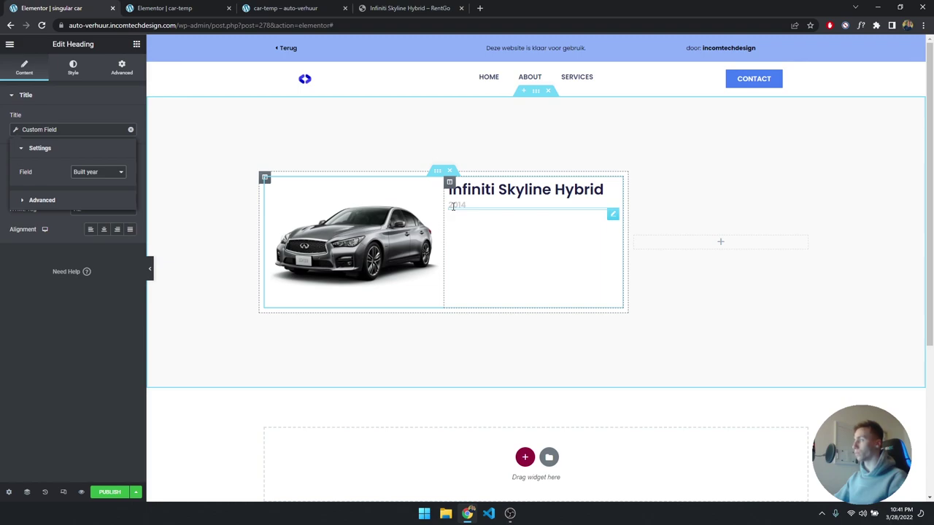
# - Check the passenger and door items in car-temp, and add an Icon Box widget under the car title in the singular car template
pyautogui.click(163, 7)
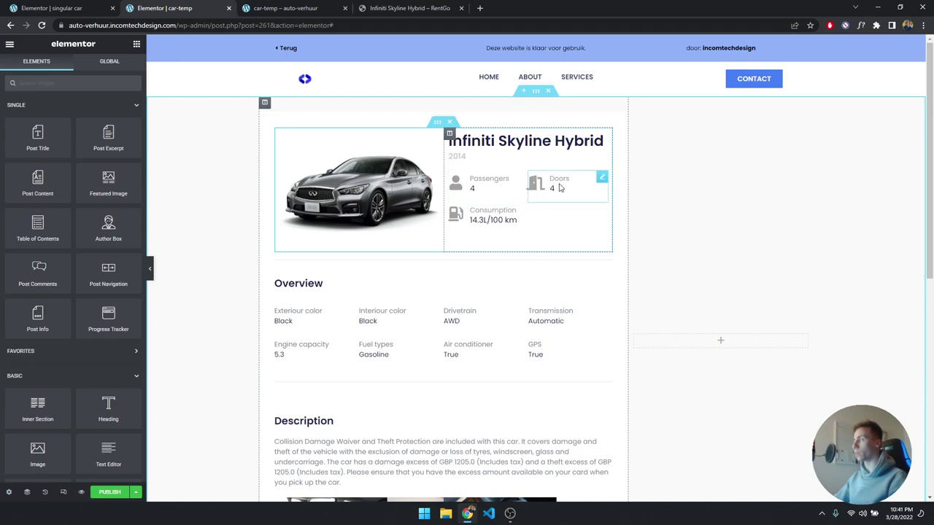
pyautogui.click(80, 6)
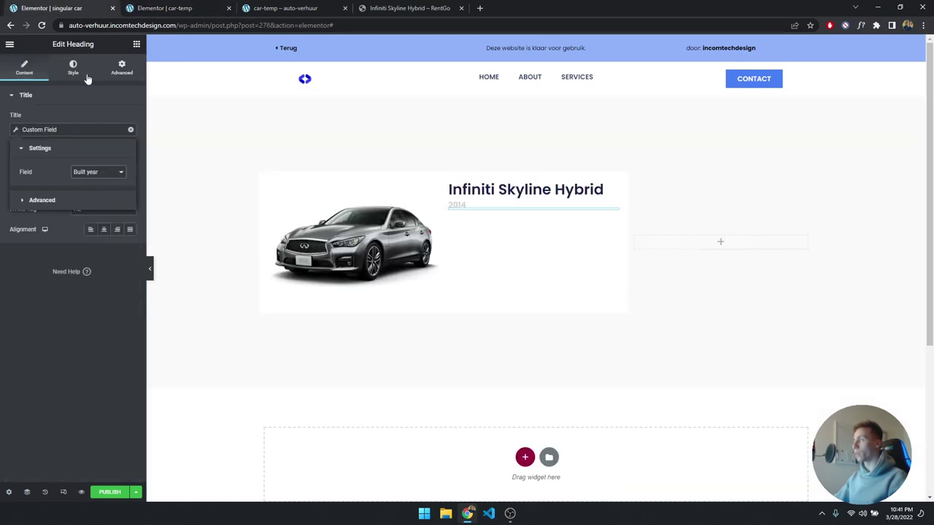
pyautogui.click(136, 45)
pyautogui.write('icon')
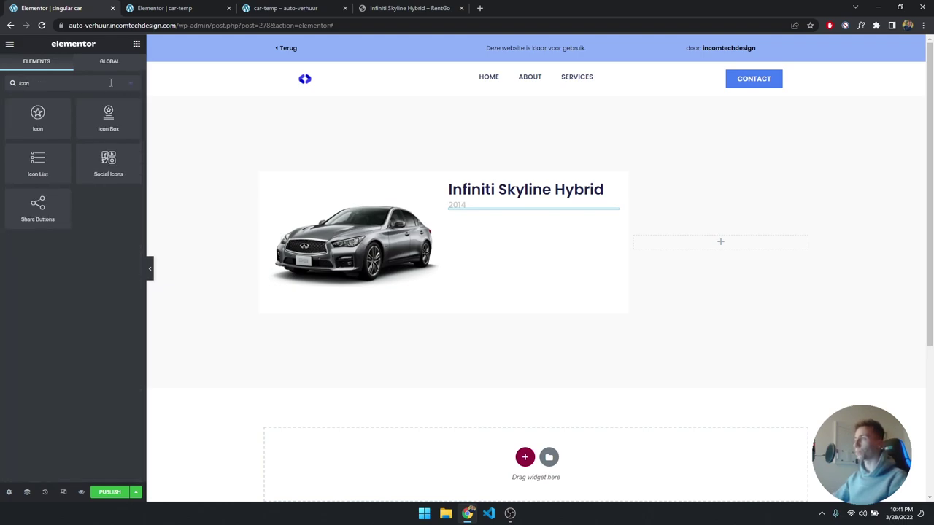
pyautogui.moveTo(108, 116); pyautogui.dragTo(486, 202)
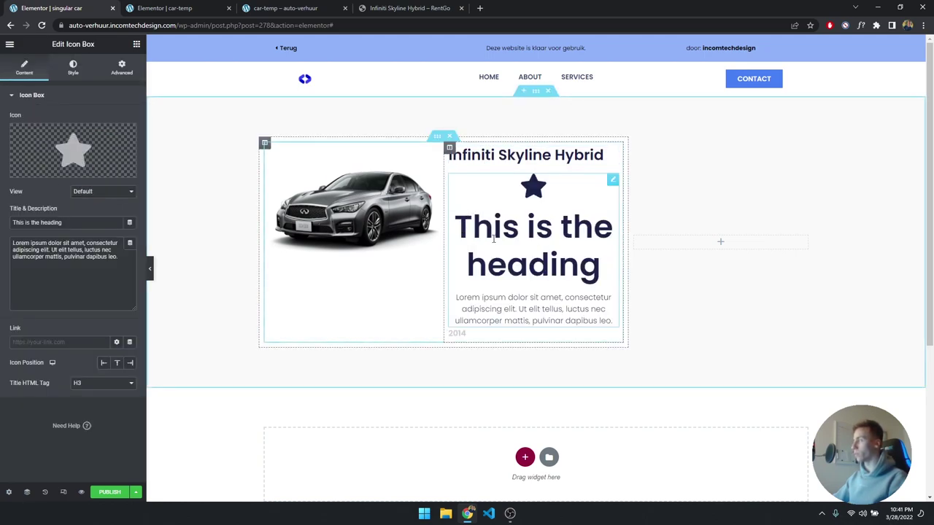
# - Move the Icon Box below the built year heading in the Navigator's element order, and close the Navigator
pyautogui.rightClick(492, 220)
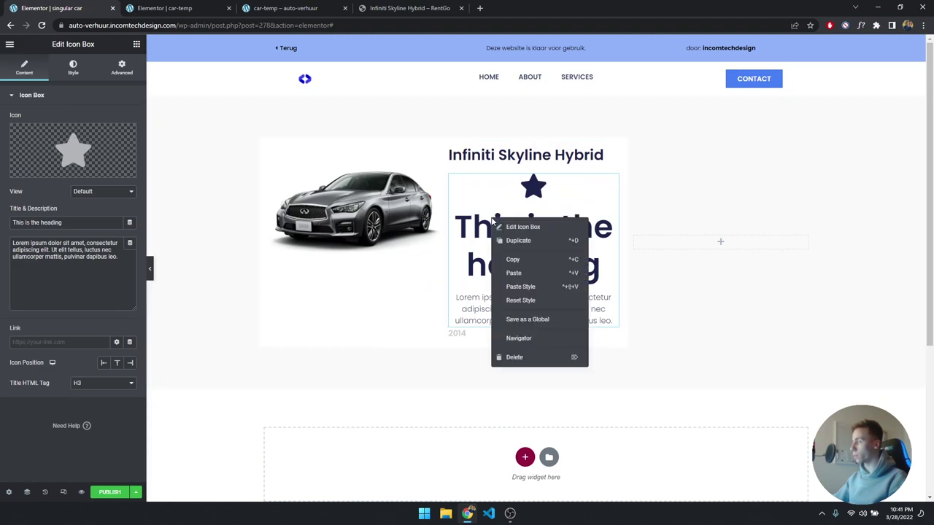
pyautogui.click(534, 337)
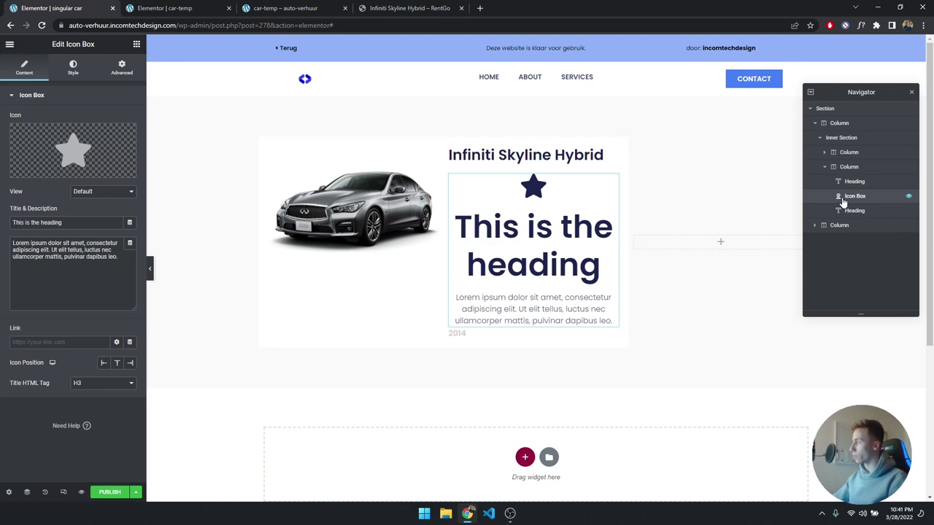
pyautogui.click(523, 333)
pyautogui.moveTo(858, 197); pyautogui.dragTo(861, 216)
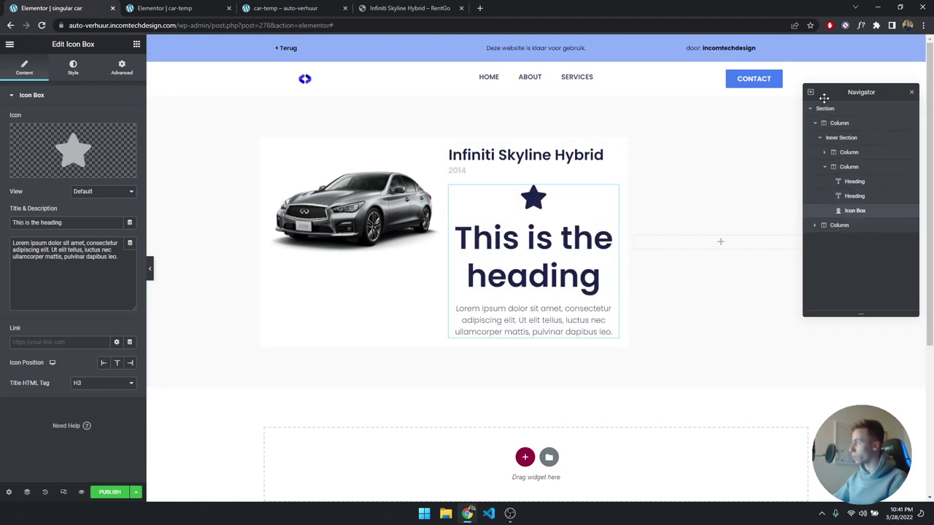
pyautogui.click(912, 94)
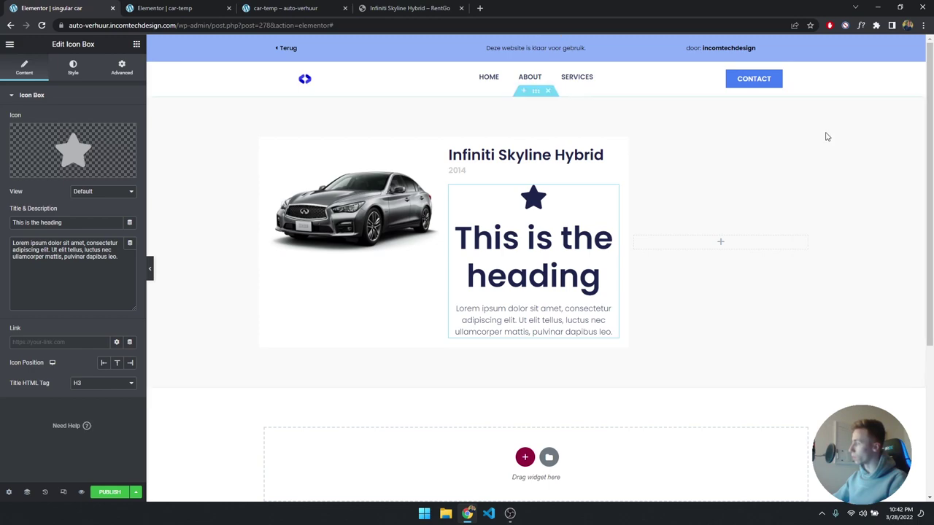
# - Compare the new Icon Box with the Passengers item in the car-temp template, and return to the singular car template
pyautogui.click(517, 246)
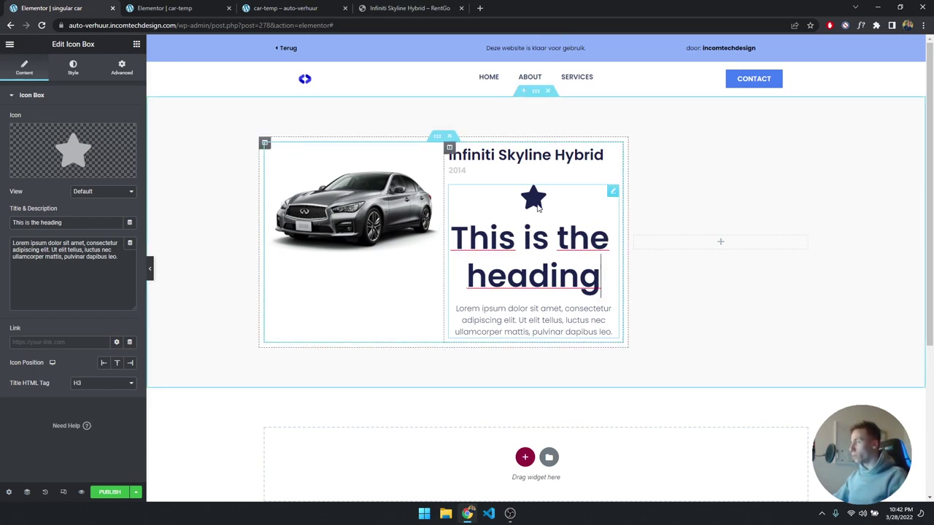
pyautogui.hotkey('ctrl', 'Tab')
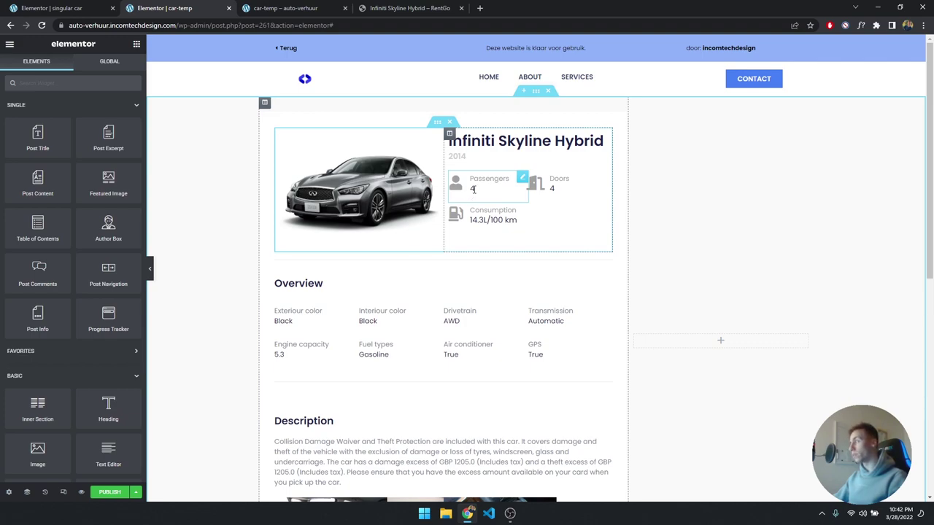
pyautogui.click(66, 9)
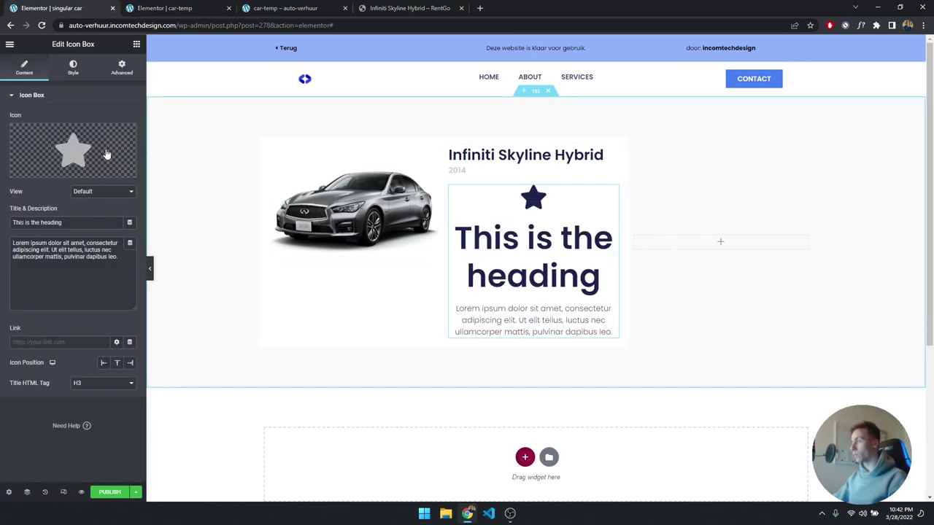
# - Replace the Icon Box's star with the solid User icon from the icon library
pyautogui.click(76, 146)
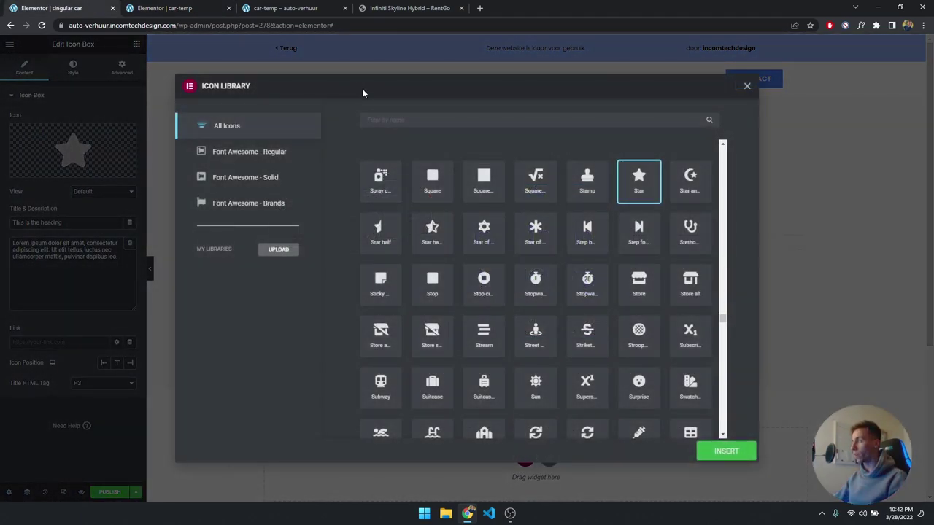
pyautogui.click(402, 120)
pyautogui.write('user')
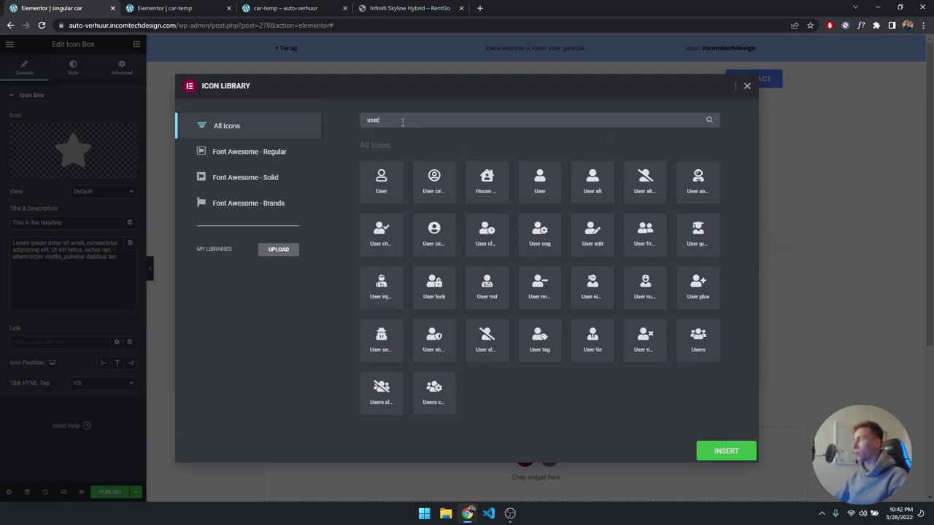
pyautogui.click(540, 183)
pyautogui.click(732, 455)
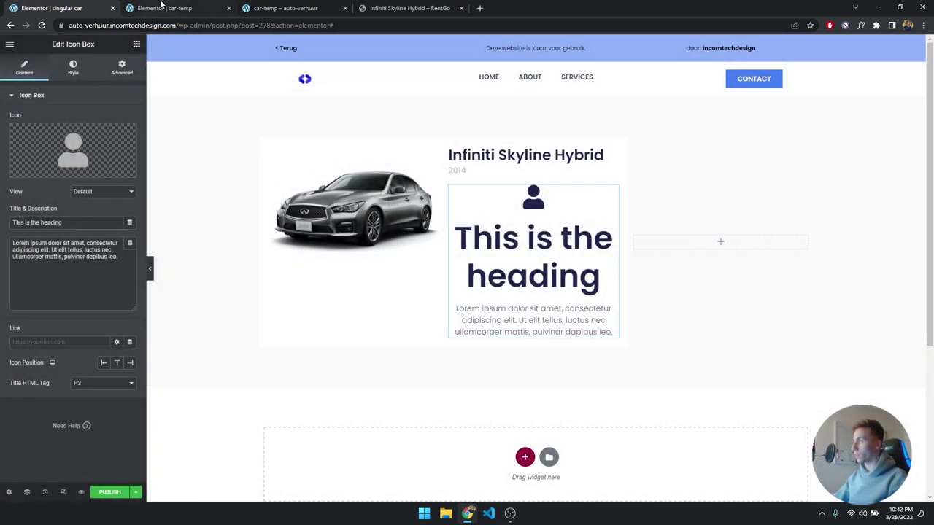
# - Check the car-temp template's wording and set the Icon Box title to "Passengers" in the singular car template
pyautogui.click(160, 7)
pyautogui.click(58, 7)
pyautogui.tripleClick(44, 222)
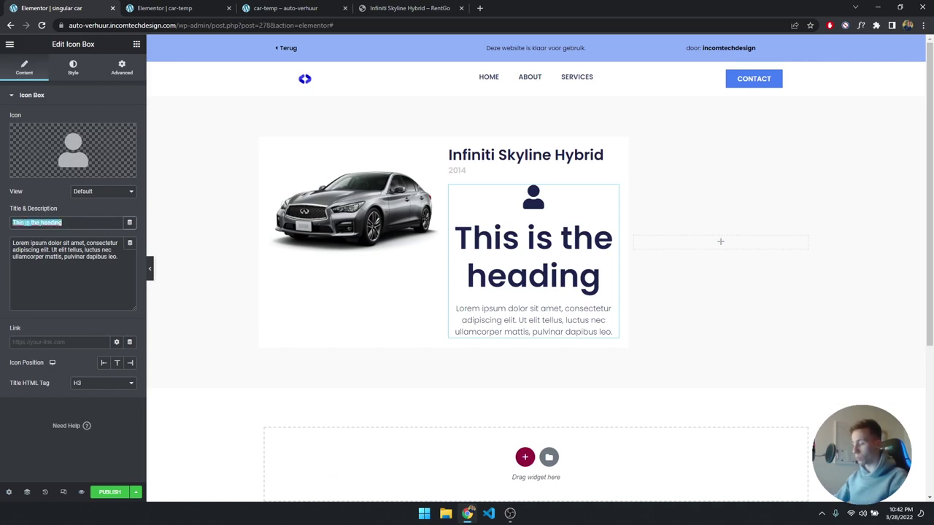
pyautogui.write('Passengers')
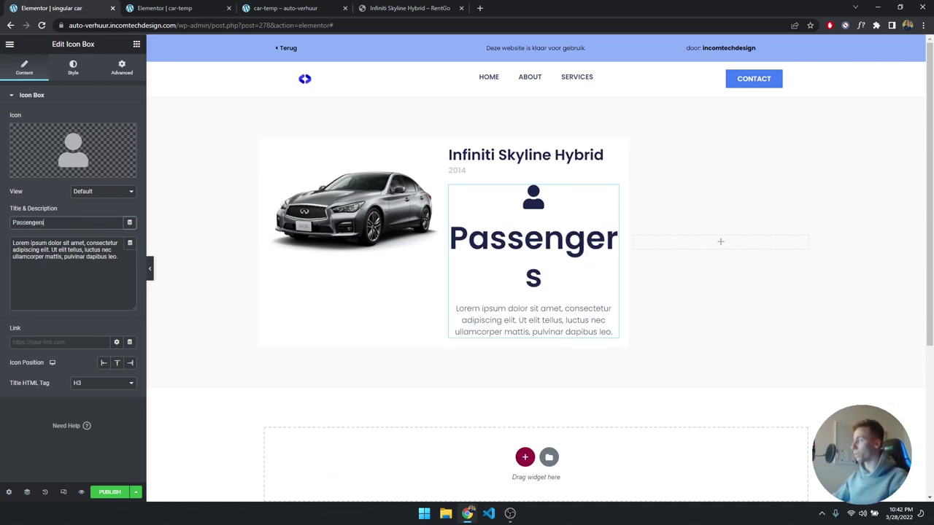
# - Set the Icon Box title's typography size to 28 px
pyautogui.click(73, 67)
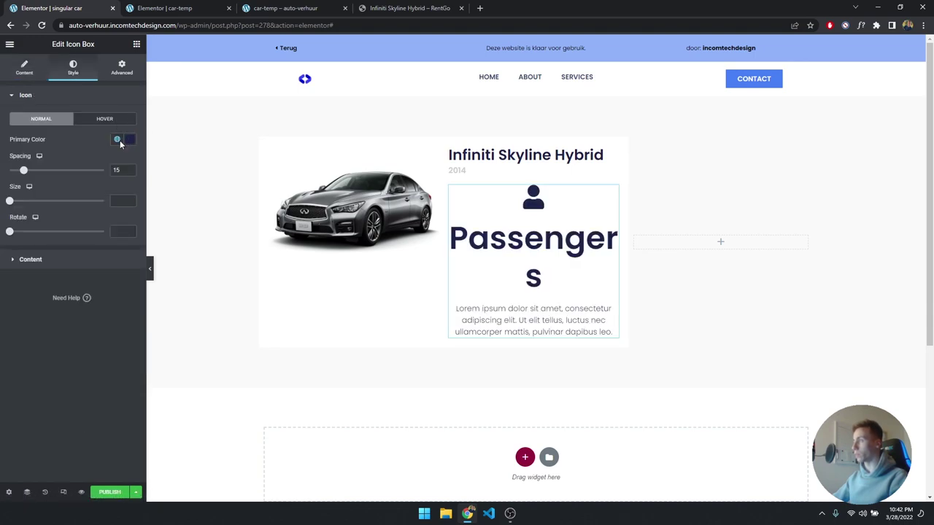
pyautogui.click(75, 262)
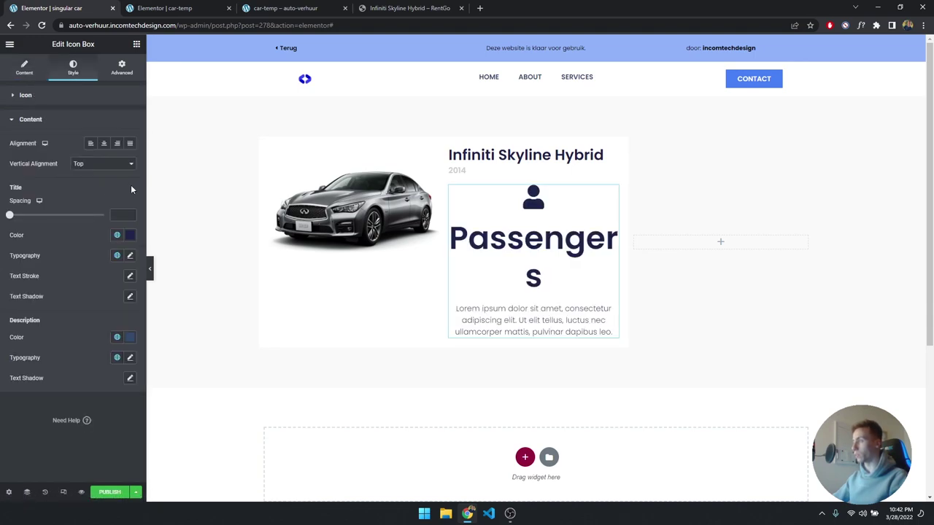
pyautogui.click(130, 256)
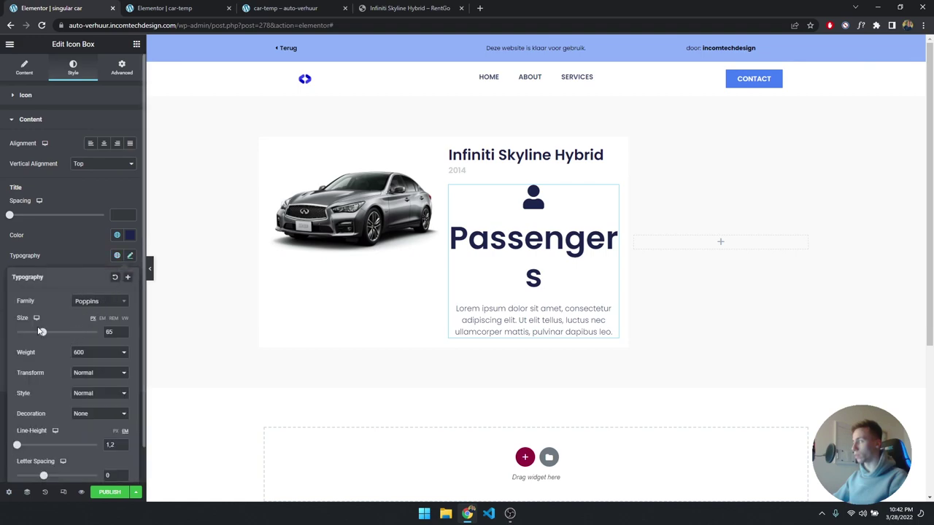
pyautogui.moveTo(43, 332); pyautogui.dragTo(27, 333)
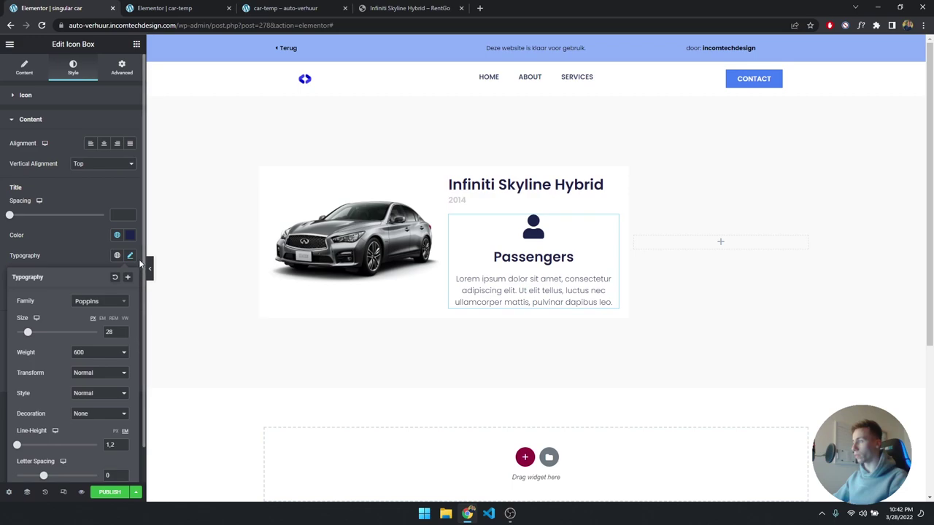
pyautogui.click(105, 187)
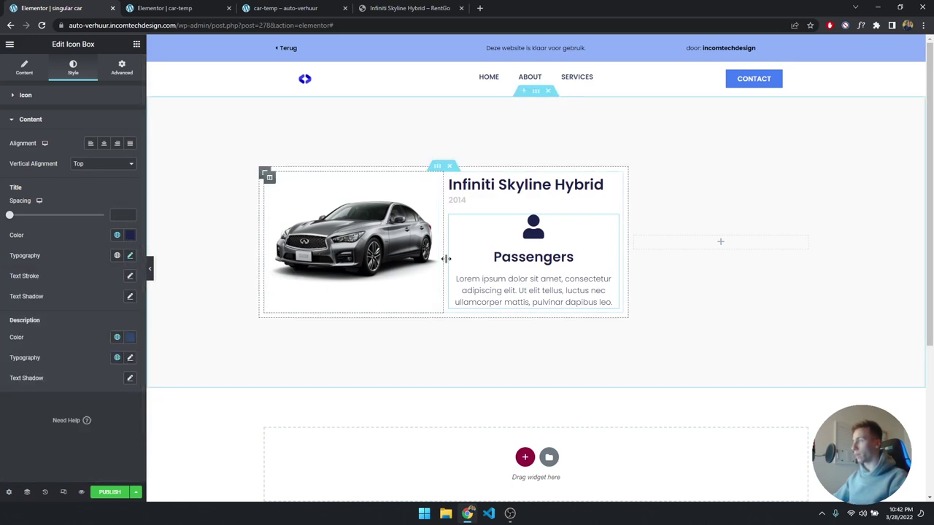
# - Link the Icon Box description to the Custom Field dynamic tag with the Passengers field
pyautogui.click(24, 67)
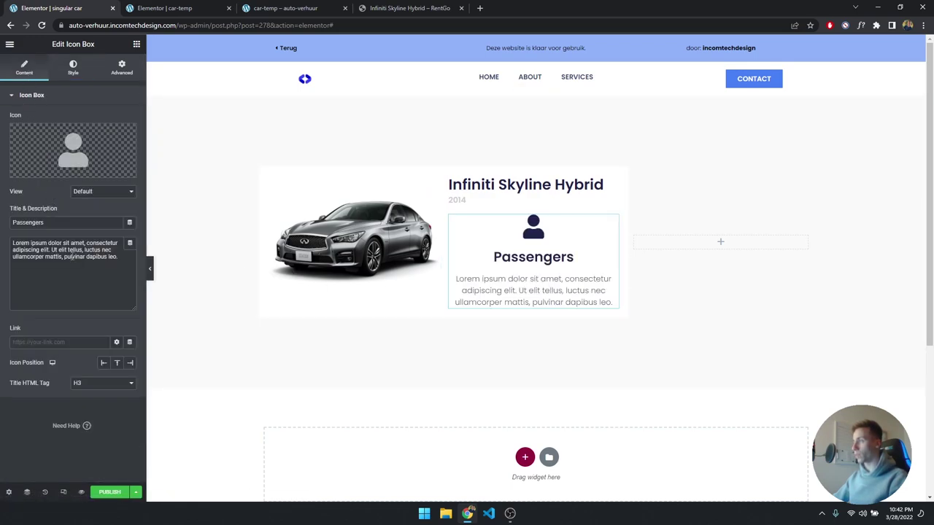
pyautogui.click(128, 245)
pyautogui.scroll(-5, 73, 288)
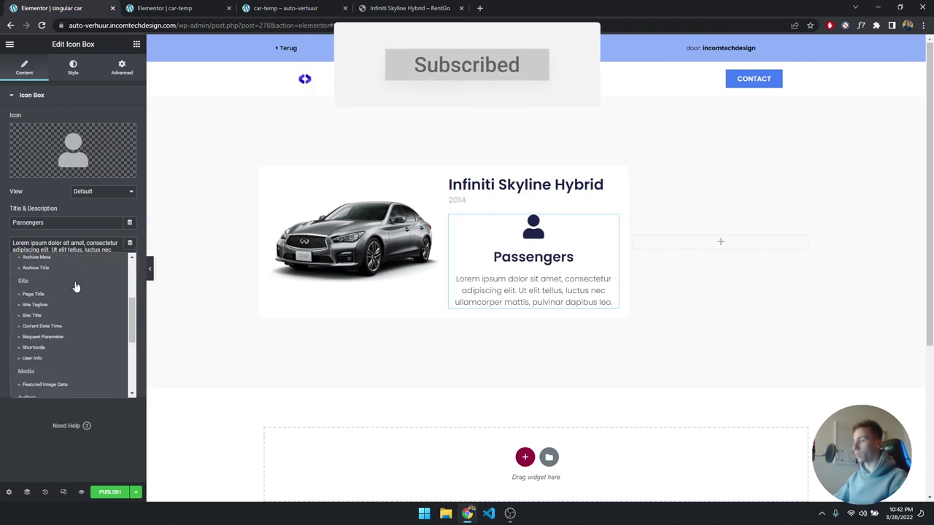
pyautogui.click(37, 337)
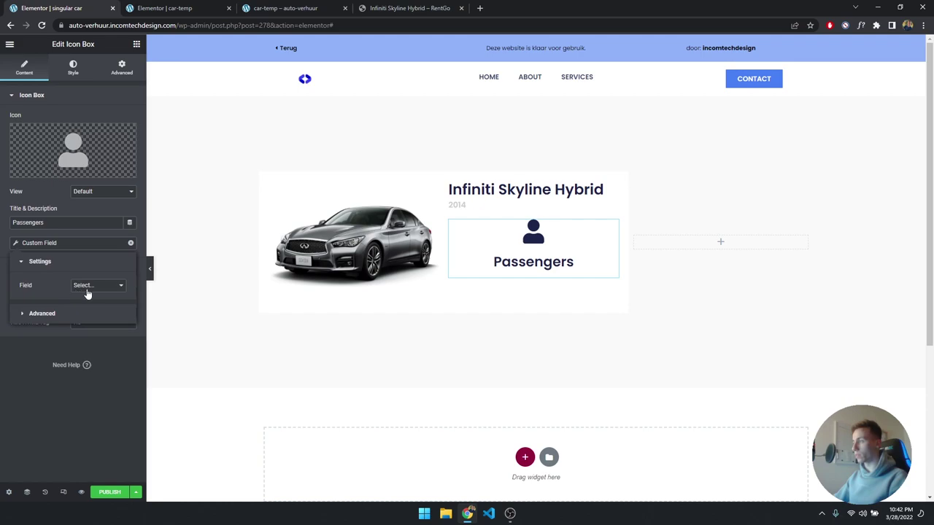
pyautogui.click(91, 286)
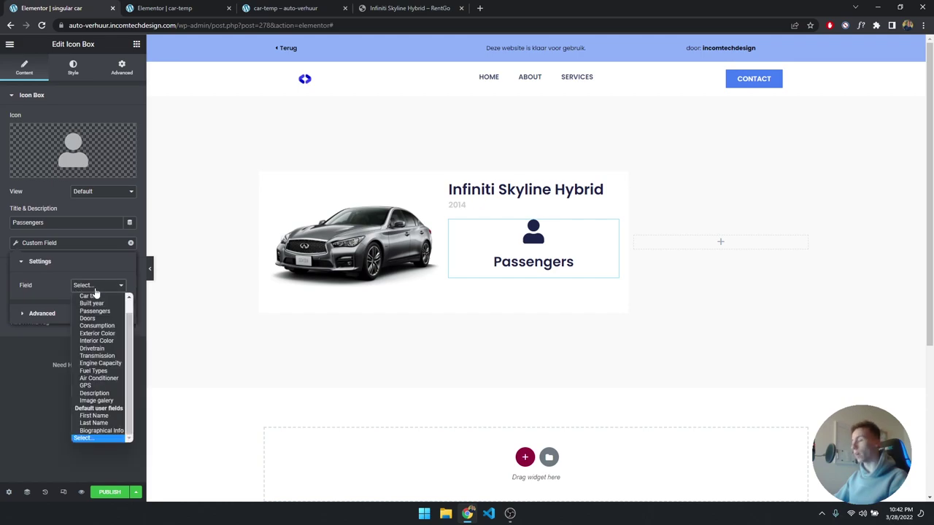
pyautogui.click(108, 311)
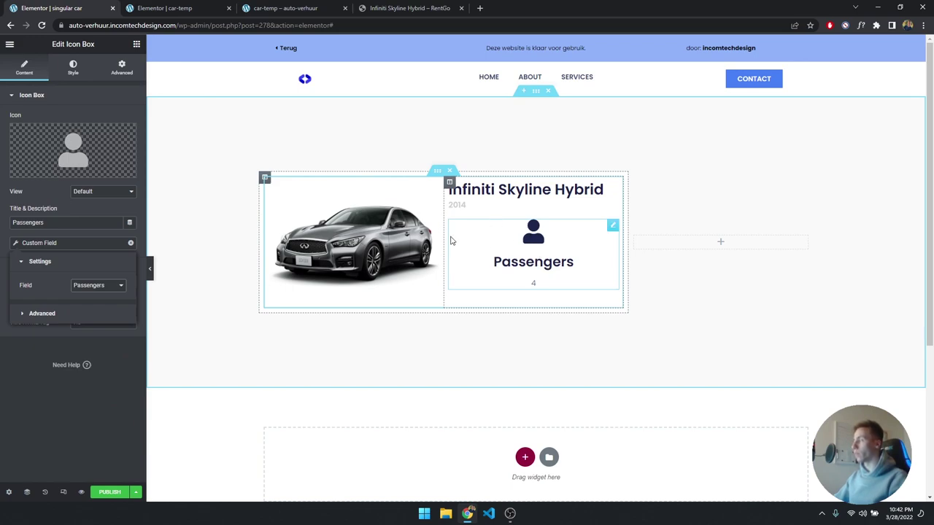
# - Compare with the Passengers item in car-temp and set the Icon Box's icon position to Left
pyautogui.click(165, 9)
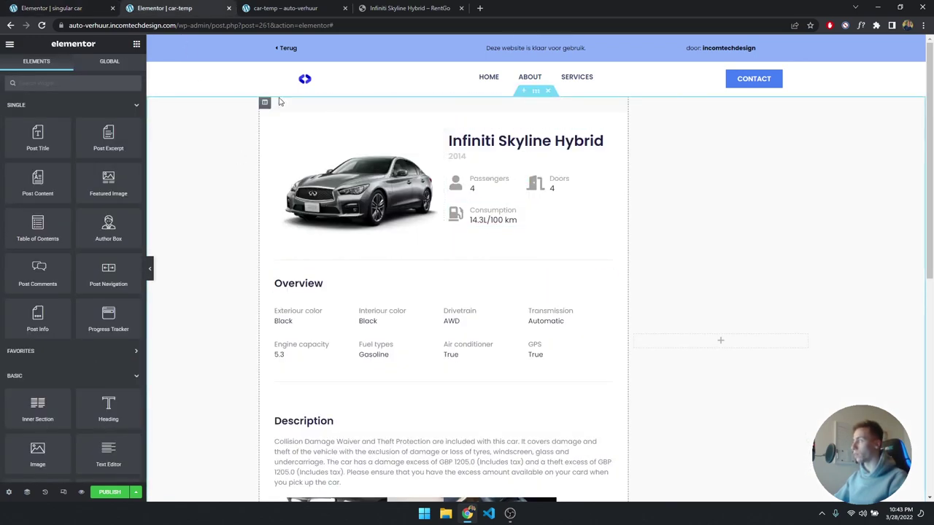
pyautogui.click(76, 8)
pyautogui.click(76, 399)
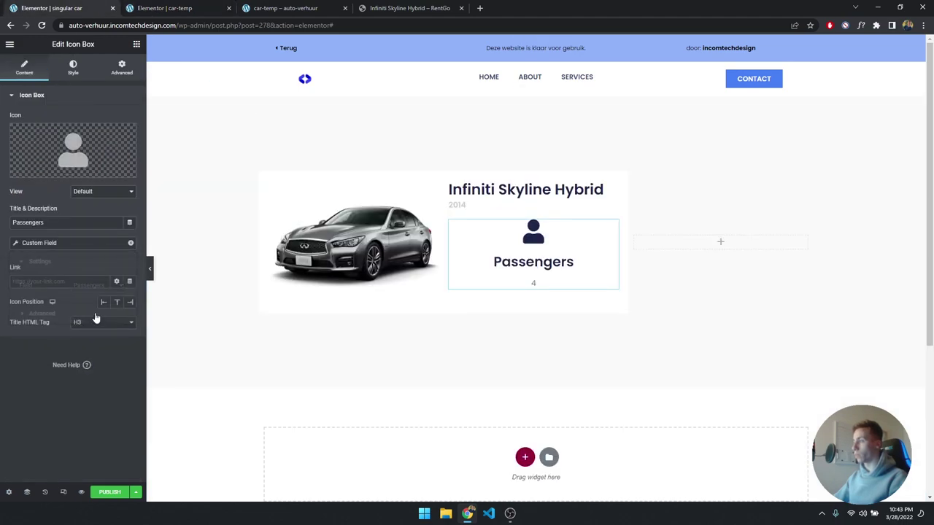
pyautogui.click(104, 301)
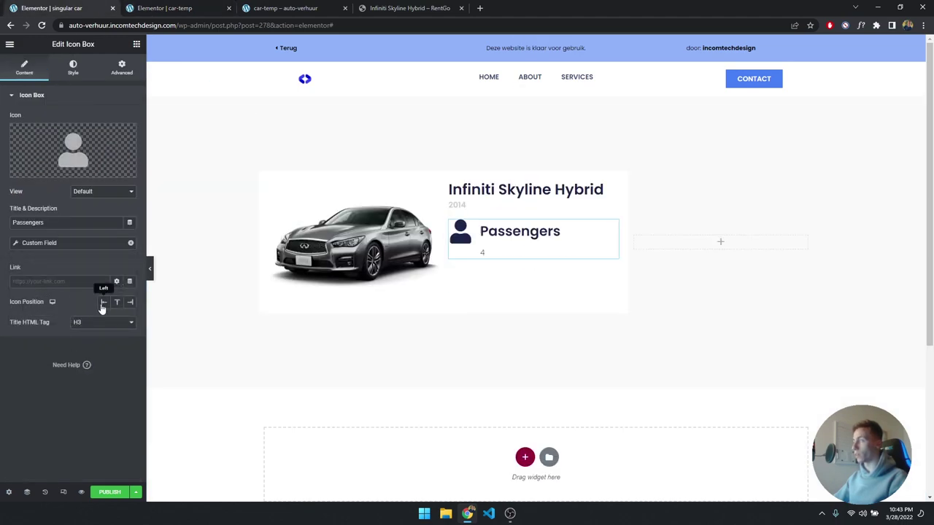
# - Set the Icon Box content's vertical alignment to Middle and its text alignment to Left
pyautogui.click(73, 69)
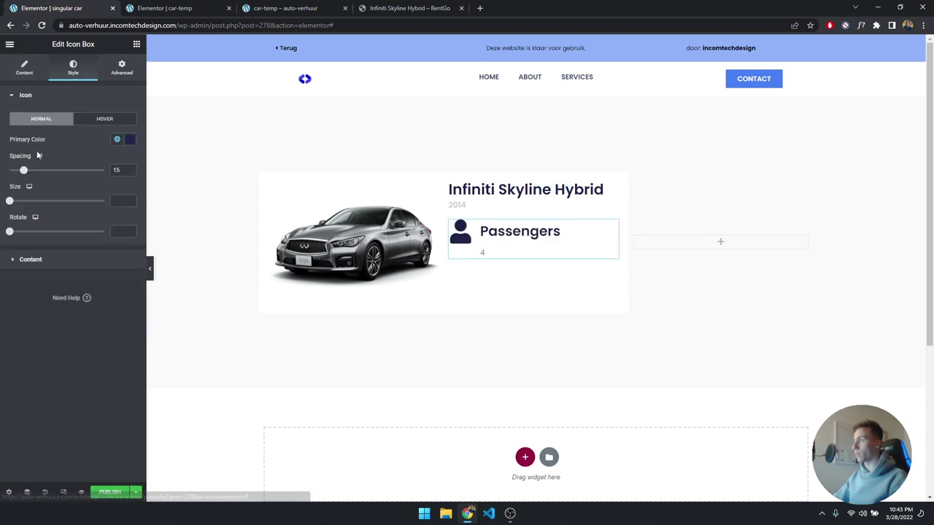
pyautogui.click(31, 259)
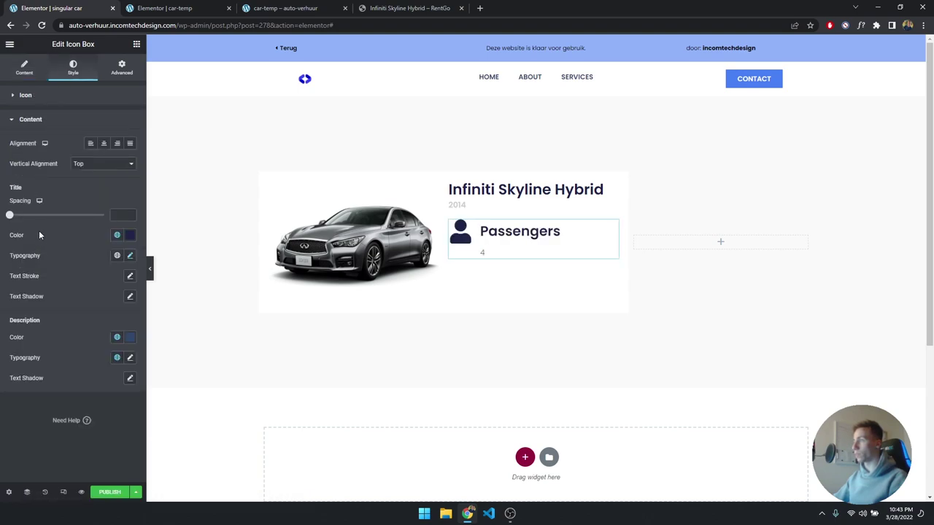
pyautogui.click(77, 164)
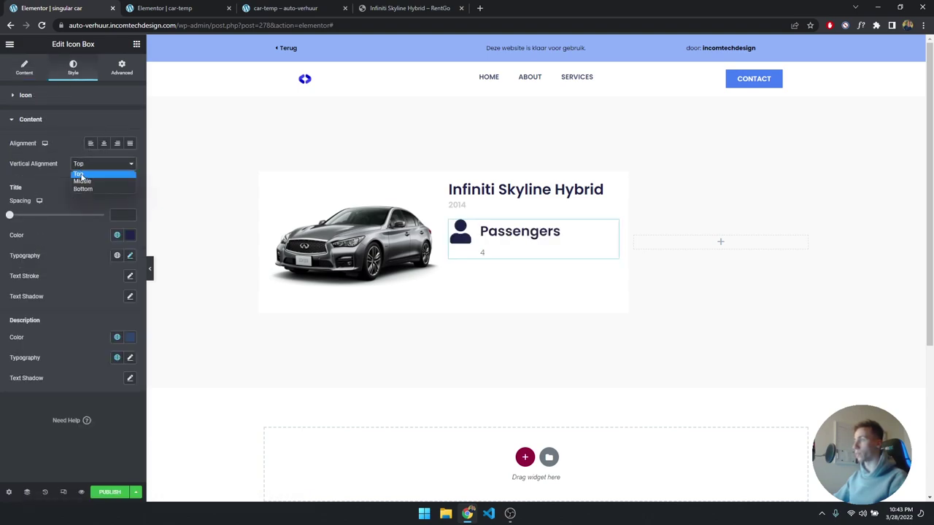
pyautogui.click(78, 175)
pyautogui.click(81, 184)
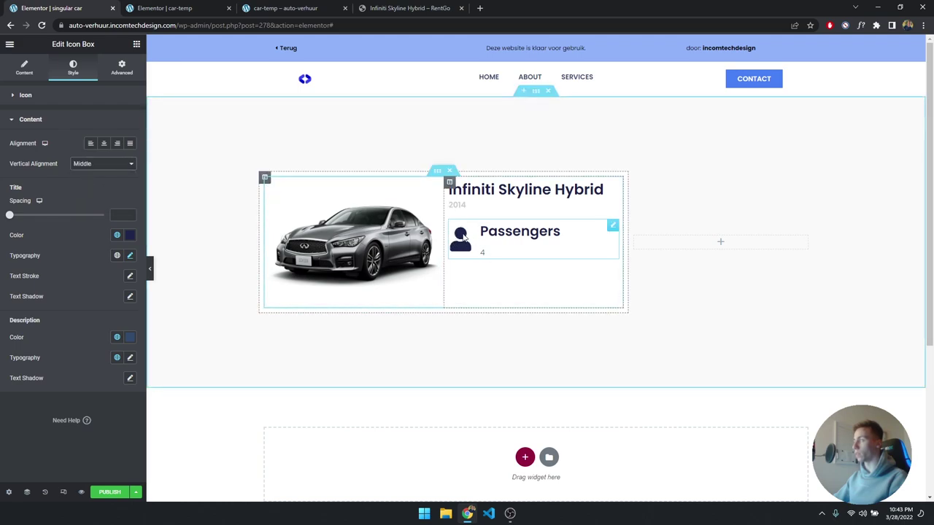
pyautogui.click(117, 143)
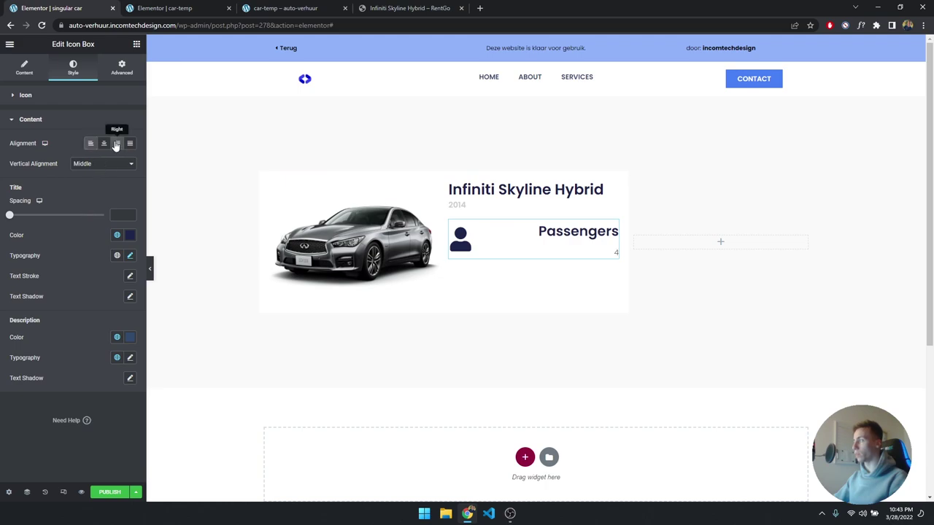
pyautogui.click(105, 145)
pyautogui.click(91, 144)
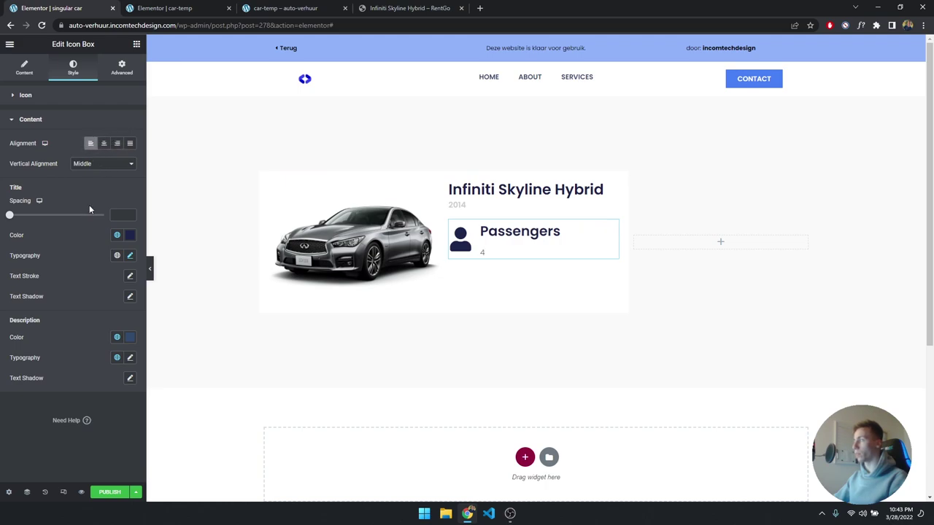
# - Copy the Passengers icon box in car-temp and paste its style onto the Icon Box in the singular car template
pyautogui.click(146, 9)
pyautogui.rightClick(491, 177)
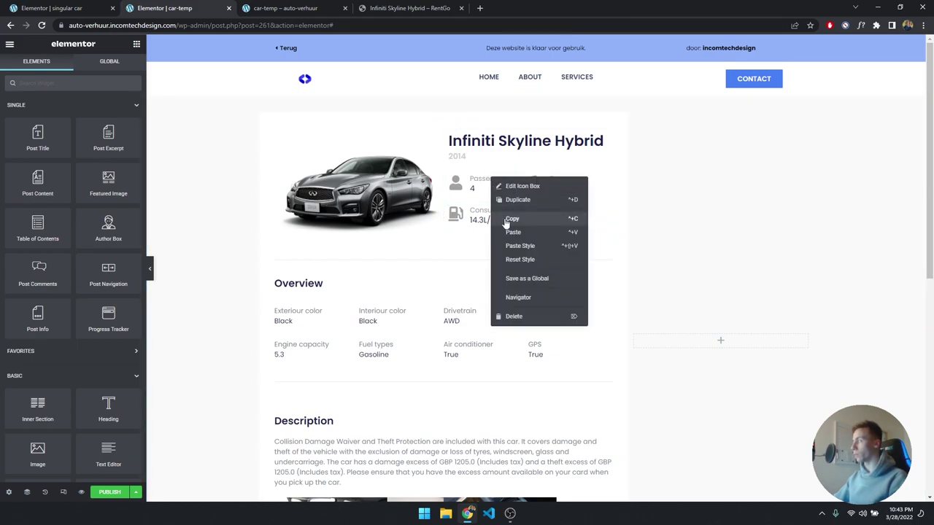
pyautogui.click(508, 219)
pyautogui.click(80, 8)
pyautogui.rightClick(517, 236)
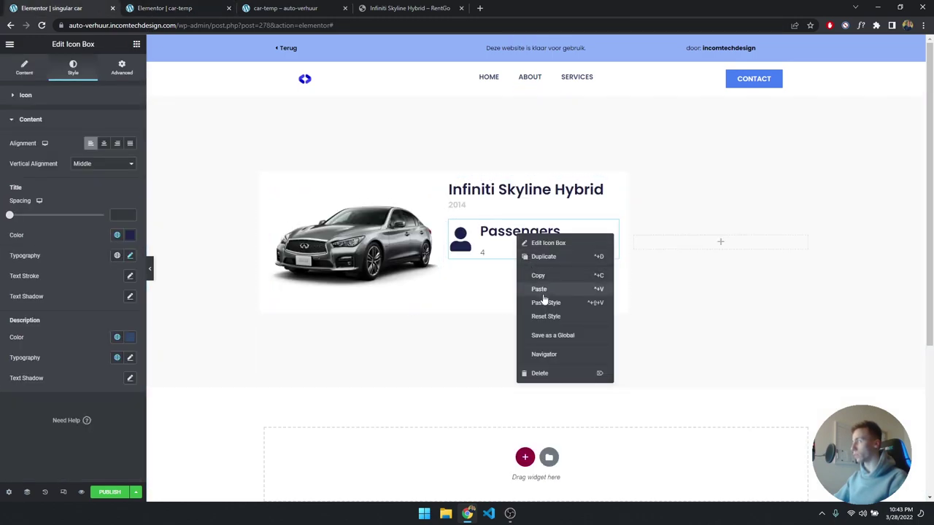
pyautogui.click(545, 302)
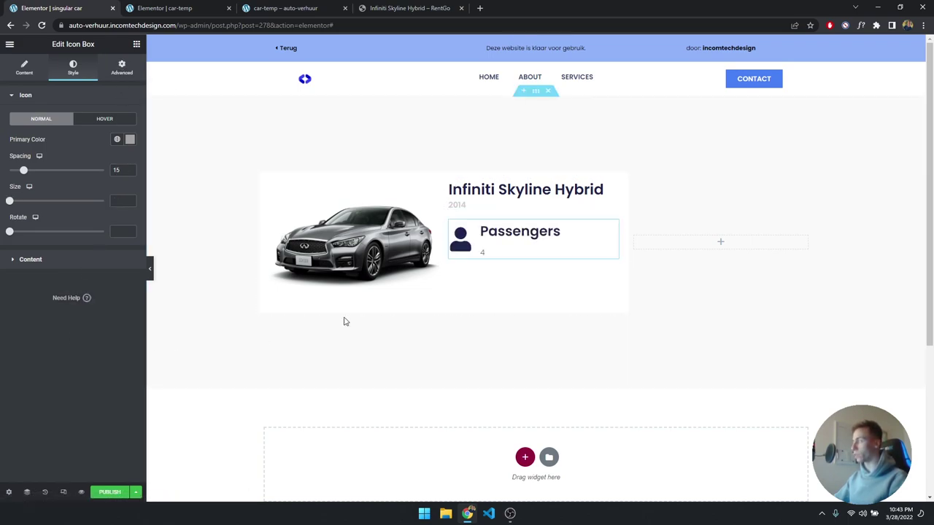
# - Give the Passengers Icon Box a custom width of 50% and paste the copied car-temp style onto it again
pyautogui.click(123, 73)
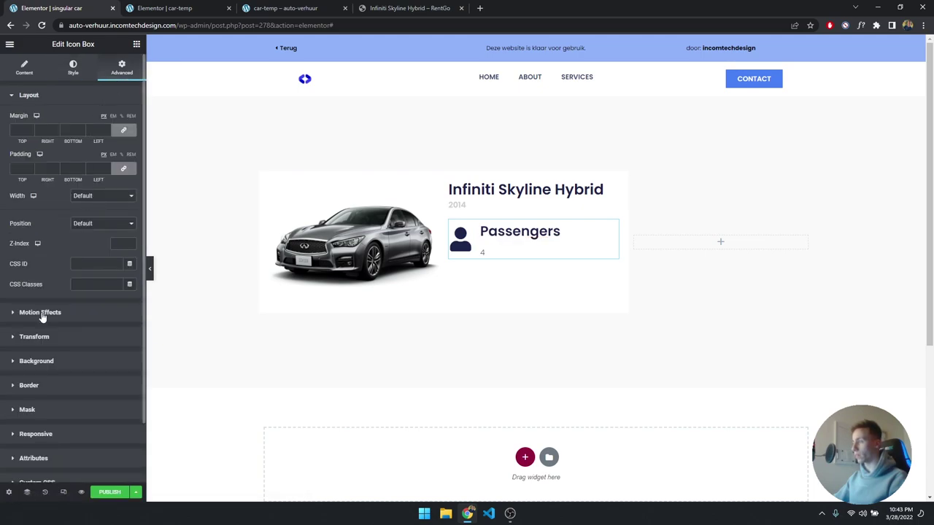
pyautogui.scroll(-1, 44, 315)
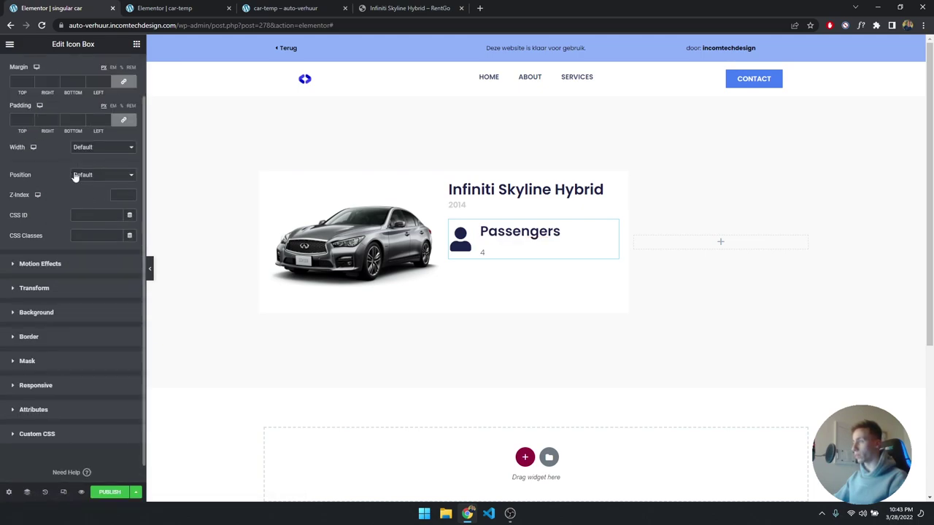
pyautogui.scroll(1, 20, 148)
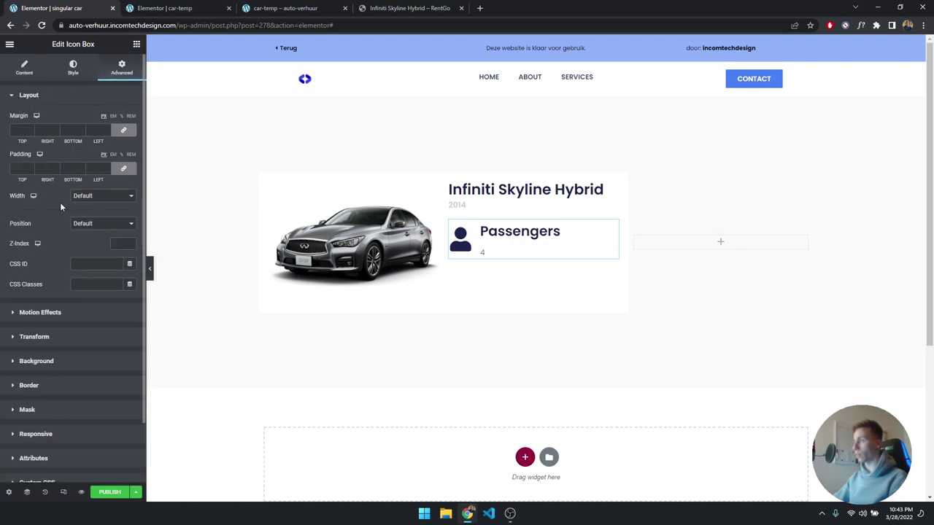
pyautogui.click(103, 196)
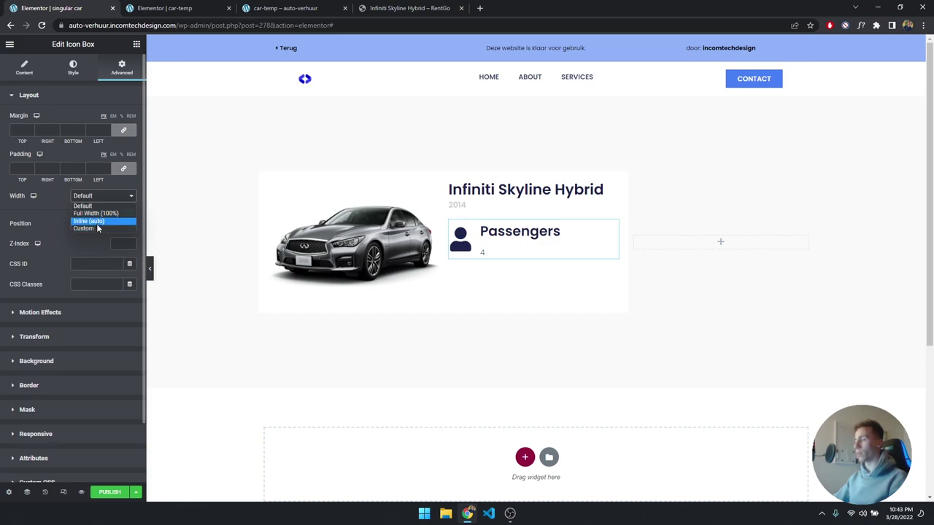
pyautogui.click(92, 229)
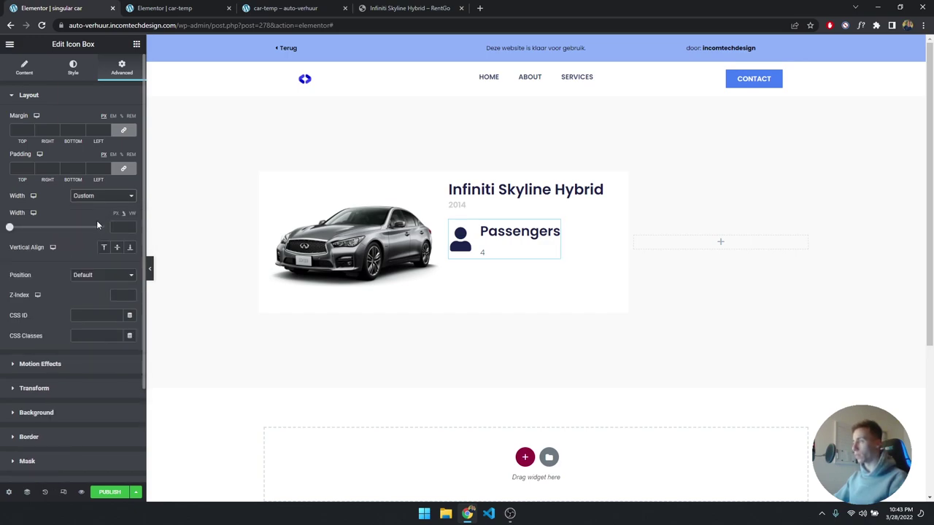
pyautogui.click(117, 227)
pyautogui.write('50')
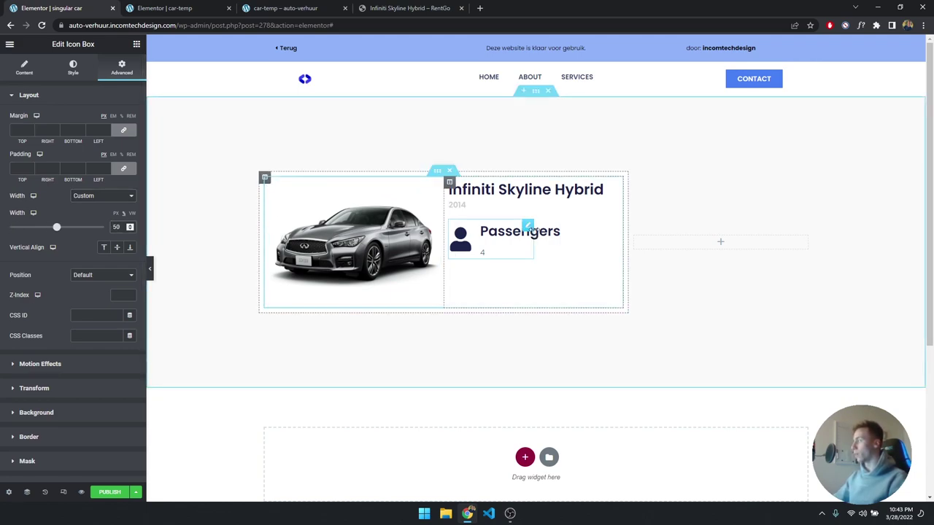
pyautogui.rightClick(495, 230)
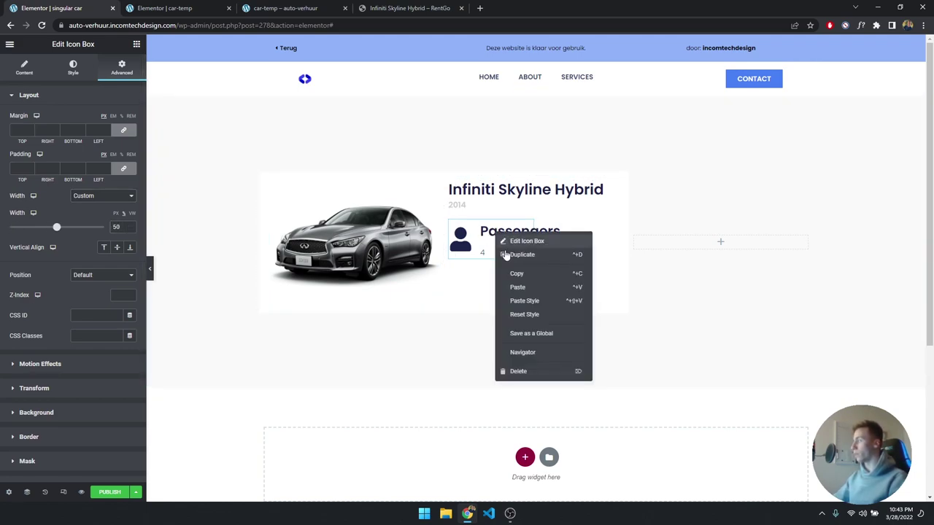
pyautogui.click(522, 302)
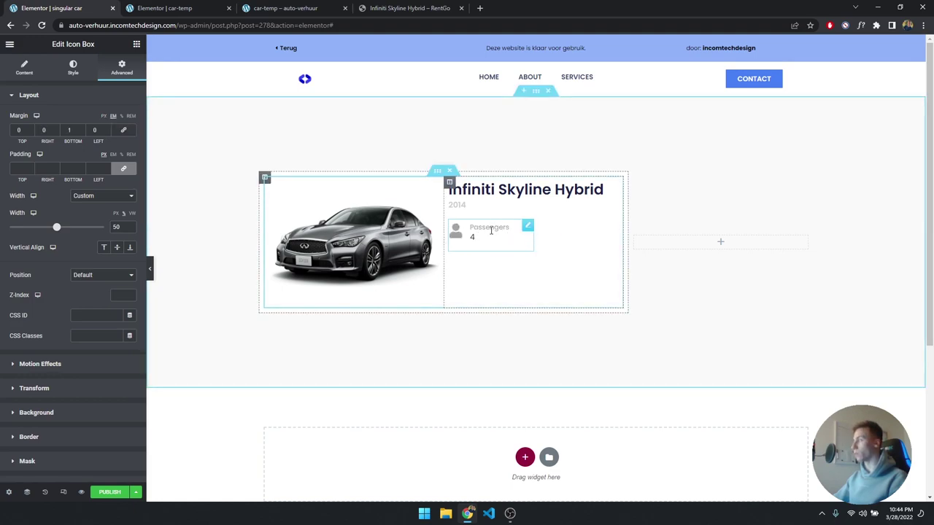
# - Duplicate the Passengers Icon Box in the singular car template
pyautogui.rightClick(491, 231)
pyautogui.click(512, 257)
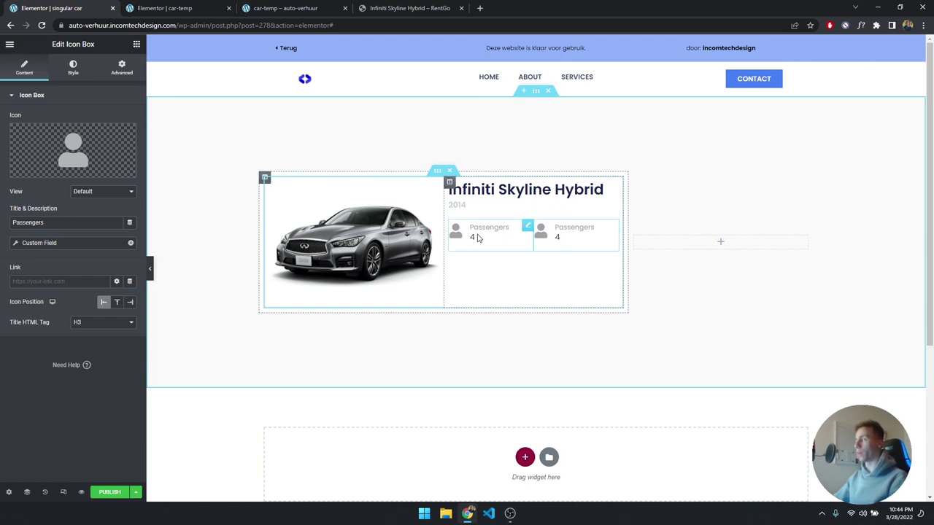
pyautogui.rightClick(561, 224)
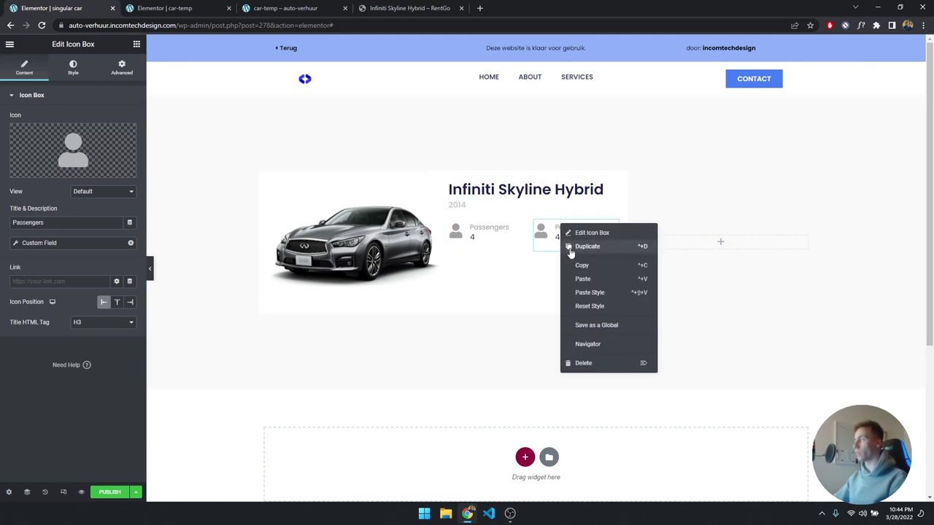
pyautogui.click(586, 247)
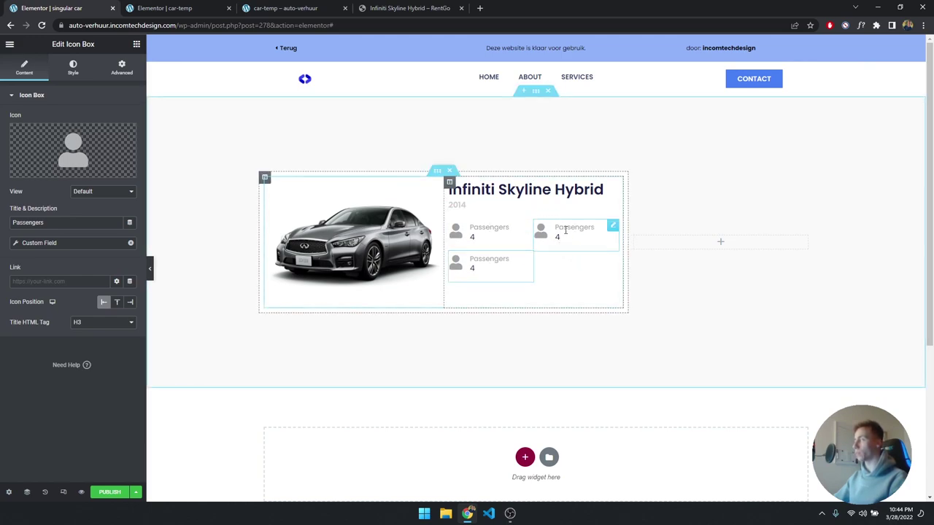
pyautogui.rightClick(495, 269)
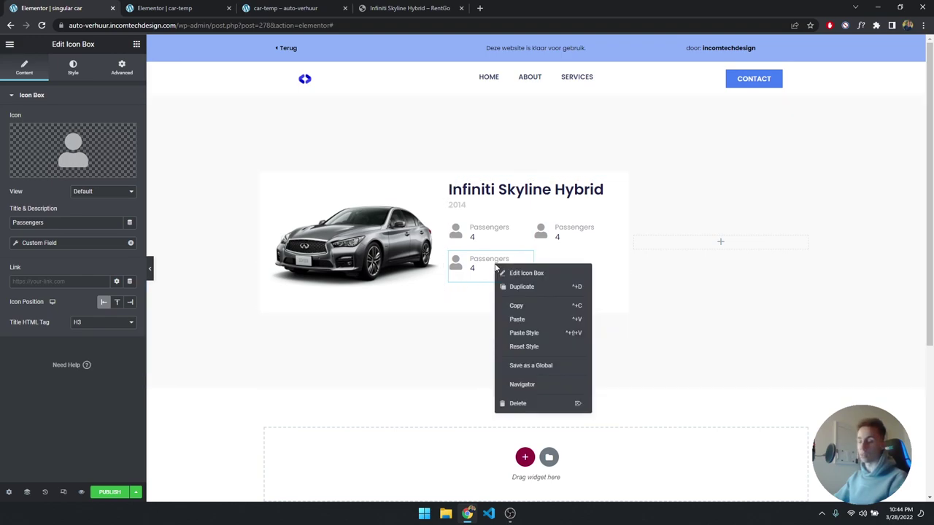
pyautogui.click(517, 404)
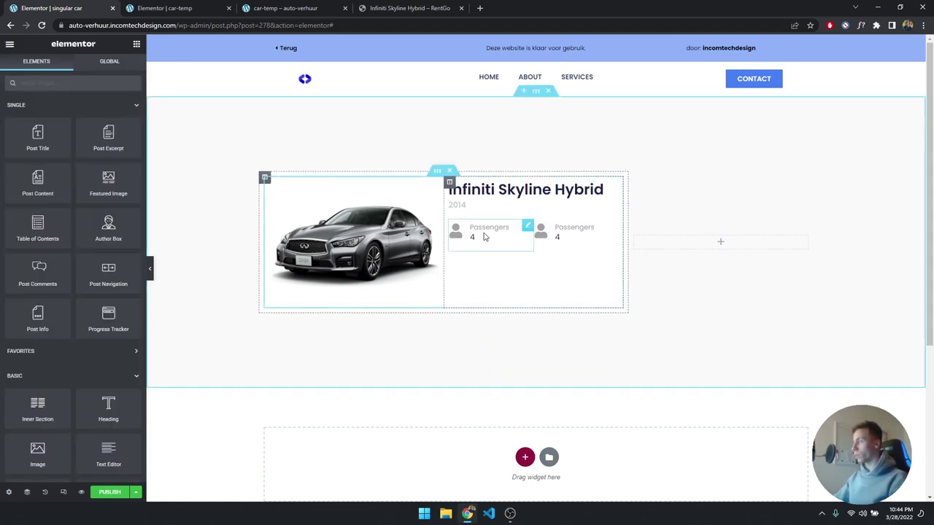
# - Check the matching item in car-temp and replace the duplicated Passengers box's icon with the open door icon
pyautogui.click(484, 237)
pyautogui.click(158, 8)
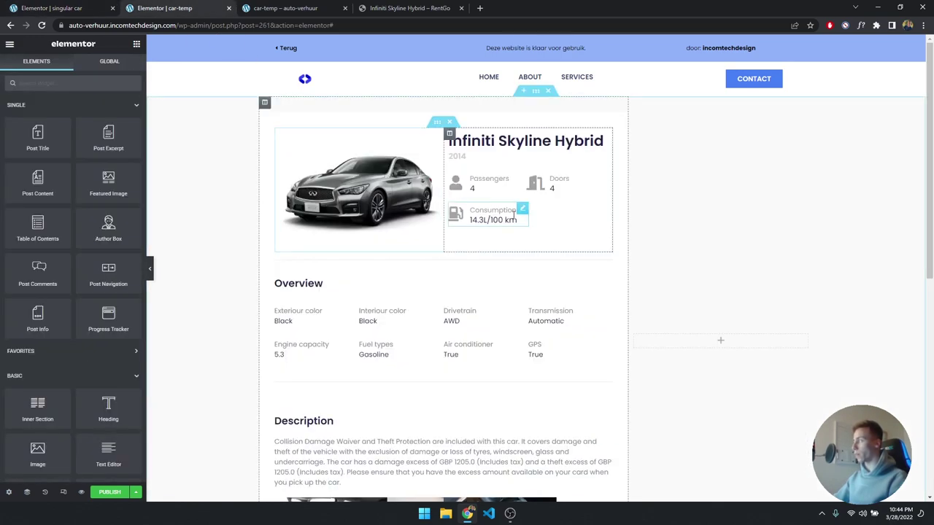
pyautogui.click(51, 8)
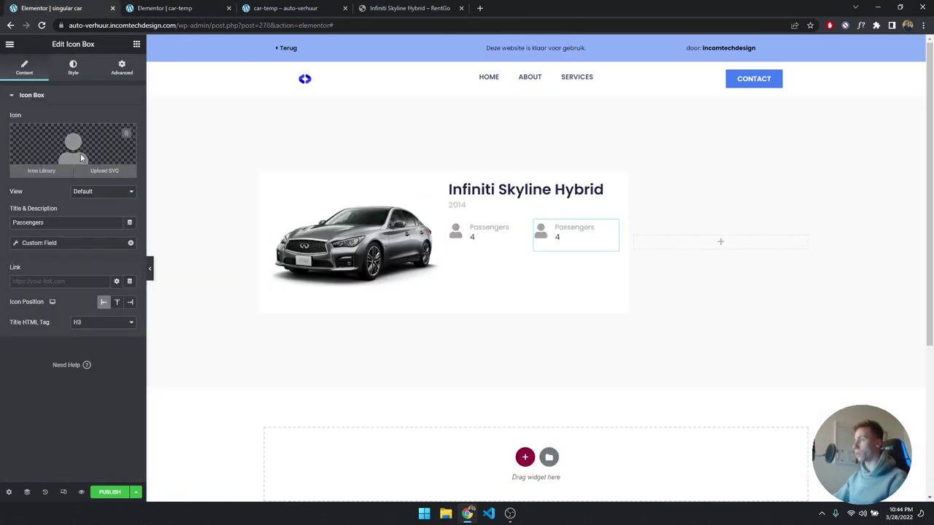
pyautogui.click(80, 157)
pyautogui.click(437, 118)
pyautogui.write('door')
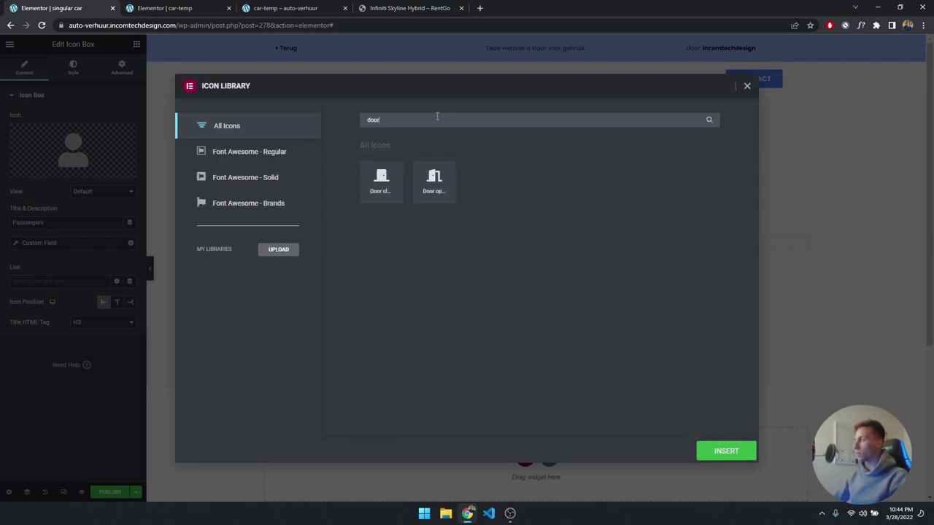
pyautogui.click(435, 181)
pyautogui.click(726, 451)
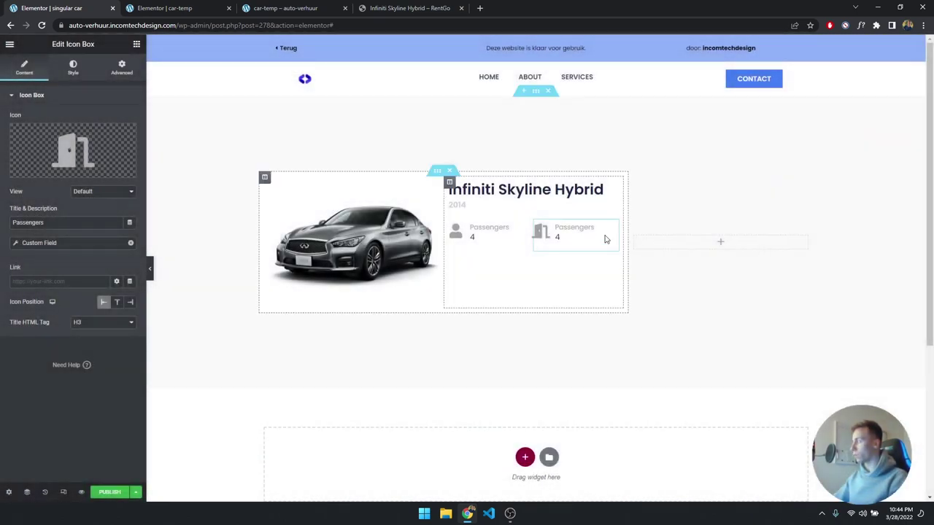
# - Title the duplicated Icon Box "Doors" and set its description's custom field to Doors
pyautogui.write('Doors')
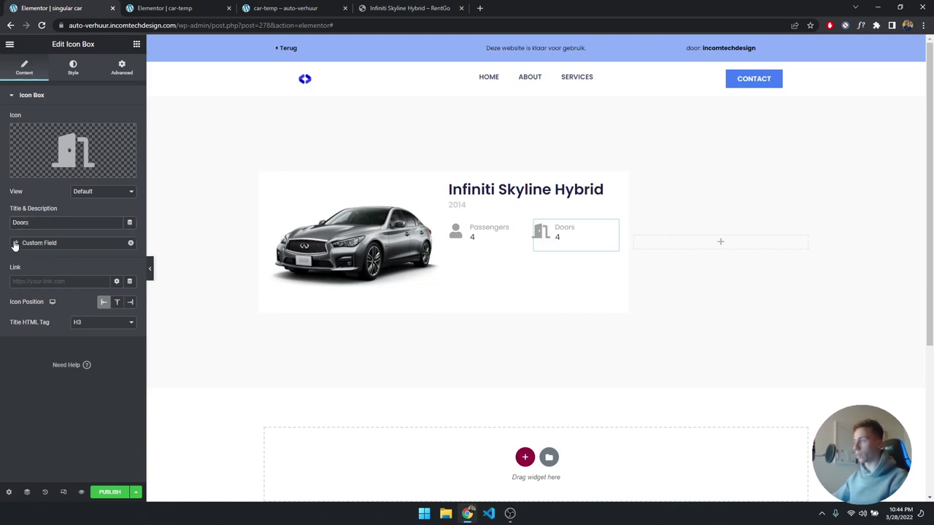
pyautogui.click(15, 246)
pyautogui.click(97, 286)
pyautogui.click(92, 333)
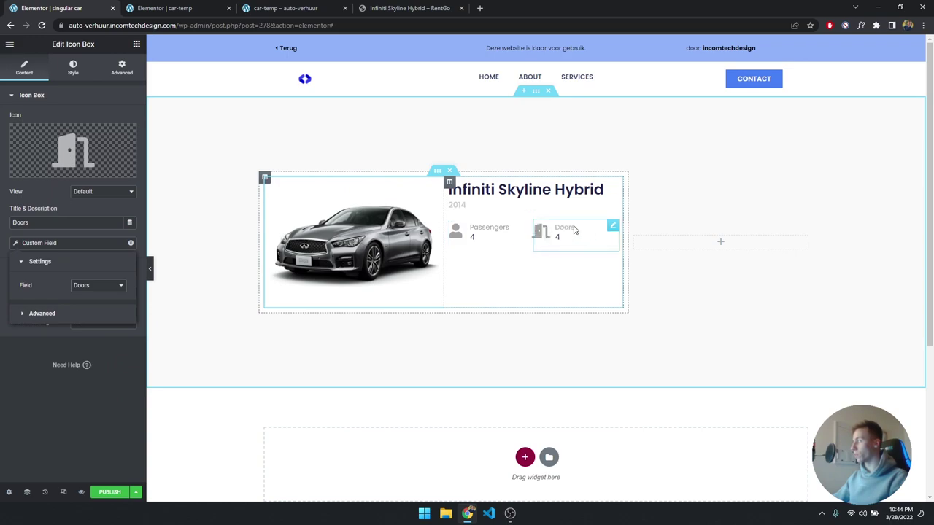
# - Duplicate the Doors Icon Box and, following car-temp, give the copy the gas pump icon
pyautogui.rightClick(555, 248)
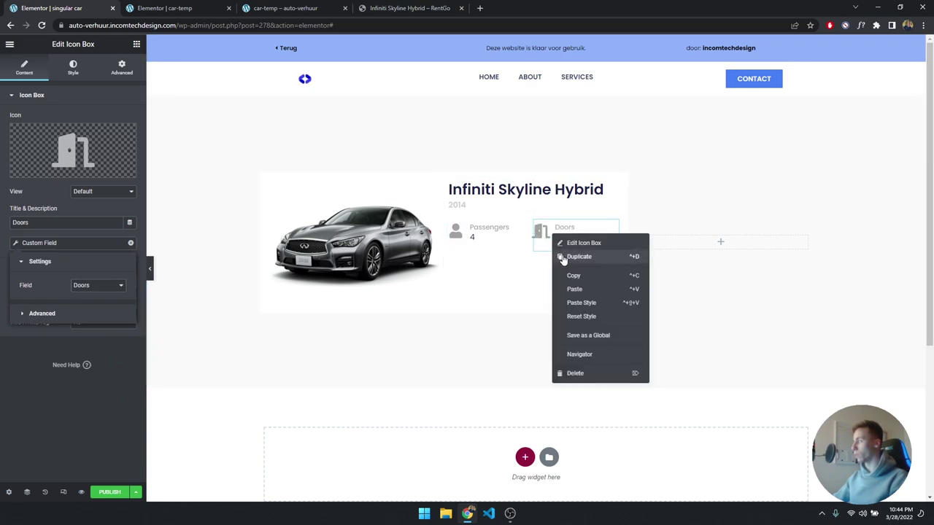
pyautogui.click(574, 255)
pyautogui.click(165, 8)
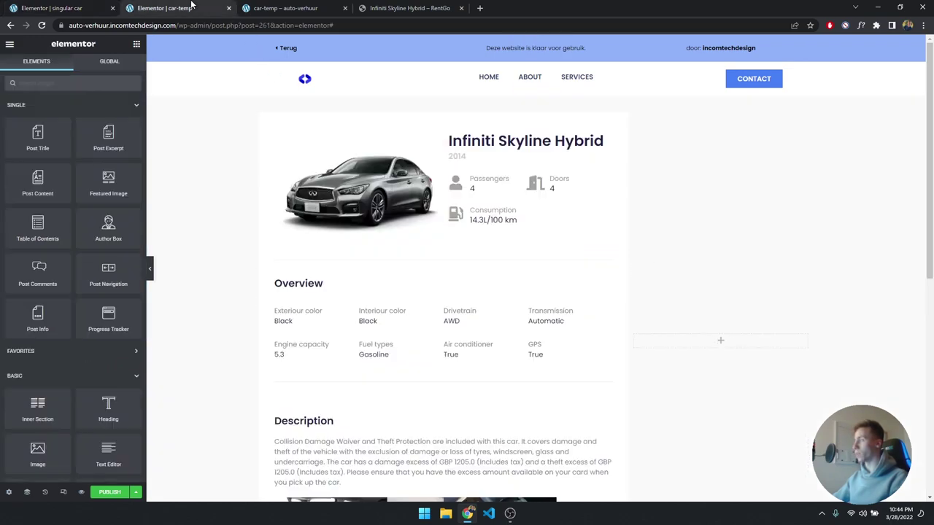
pyautogui.hotkey('ctrl', 'shift', 'Tab')
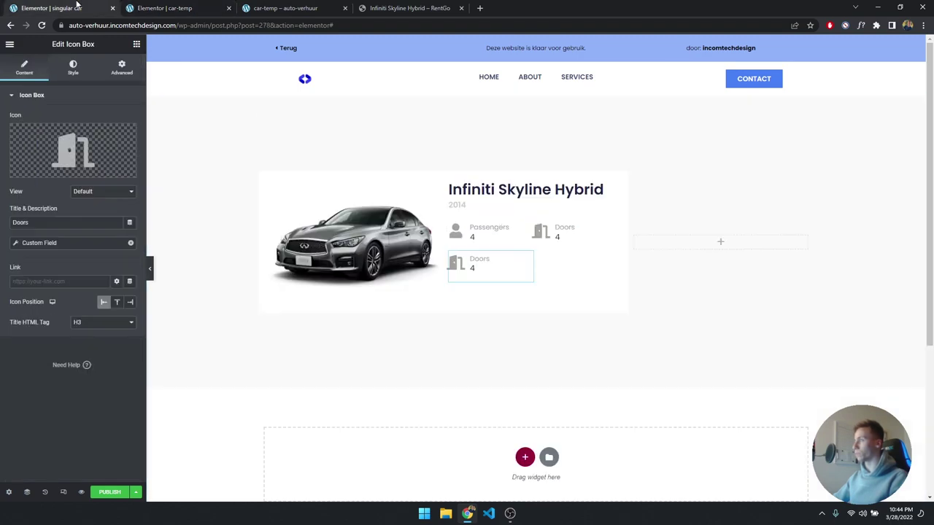
pyautogui.click(149, 5)
pyautogui.click(64, 7)
pyautogui.click(67, 132)
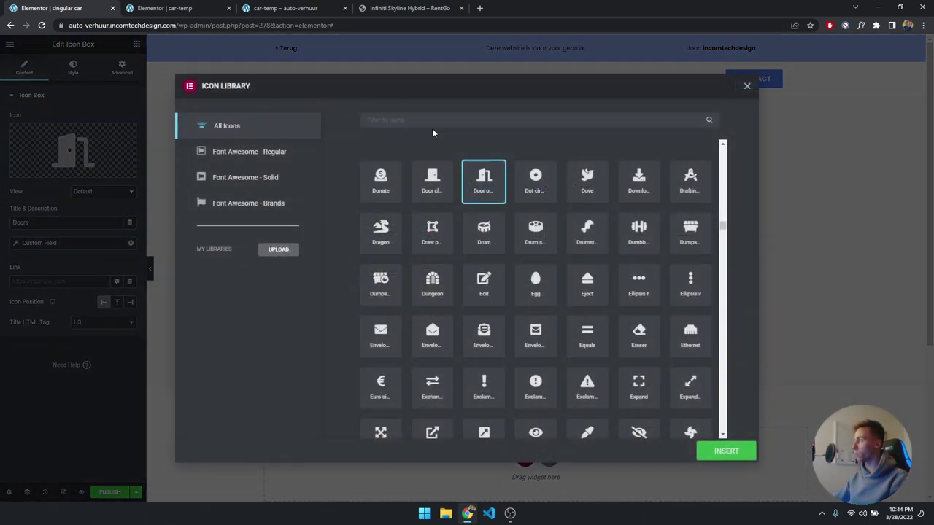
pyautogui.click(434, 120)
pyautogui.write('gas')
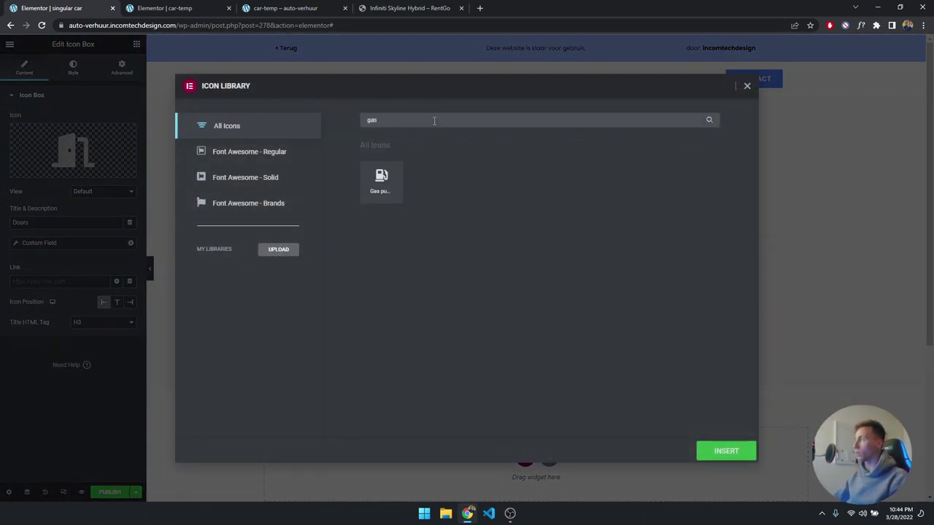
pyautogui.click(380, 202)
pyautogui.click(704, 448)
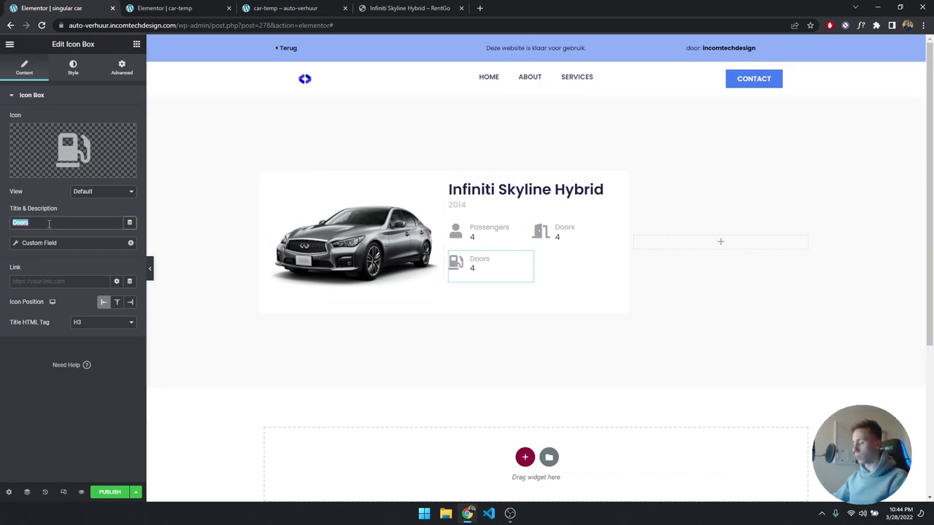
# - Title the gas pump Icon Box "Consumption" and set its description's custom field to Consumption
pyautogui.write('Cons')
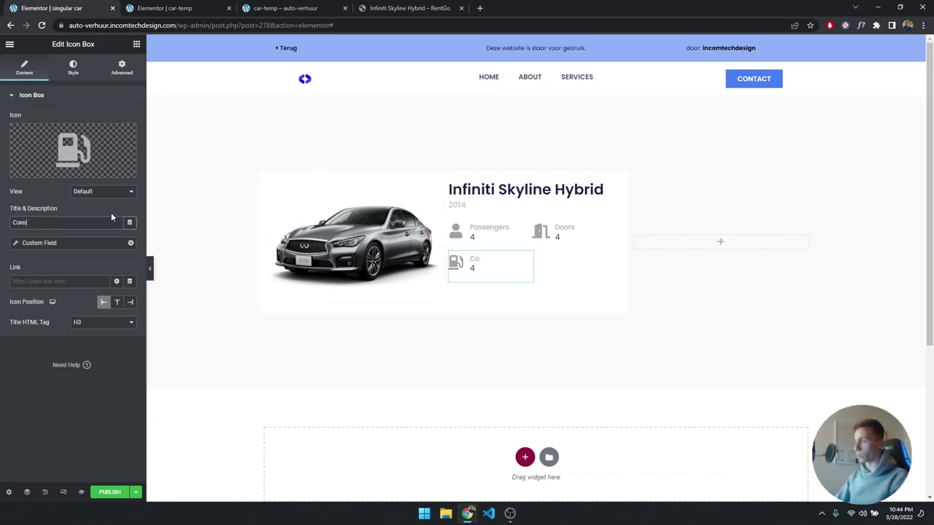
pyautogui.write('umption')
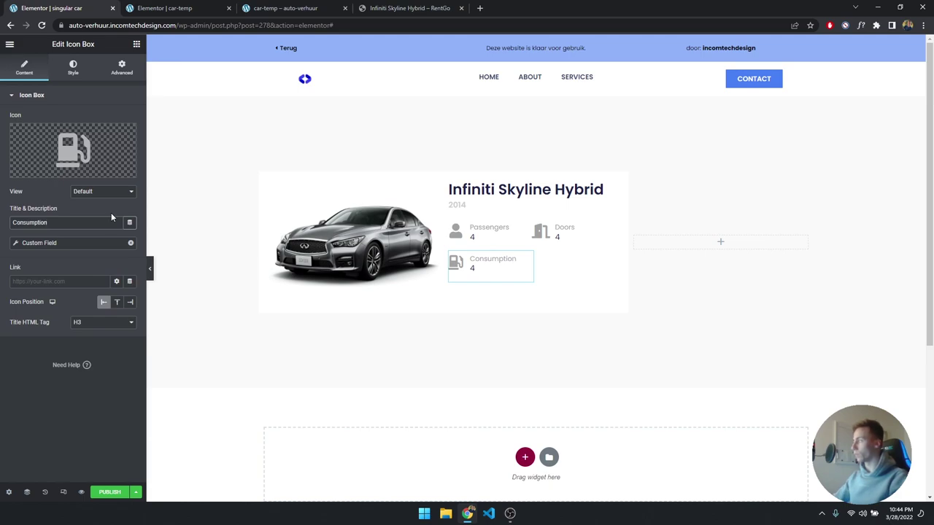
pyautogui.click(194, 7)
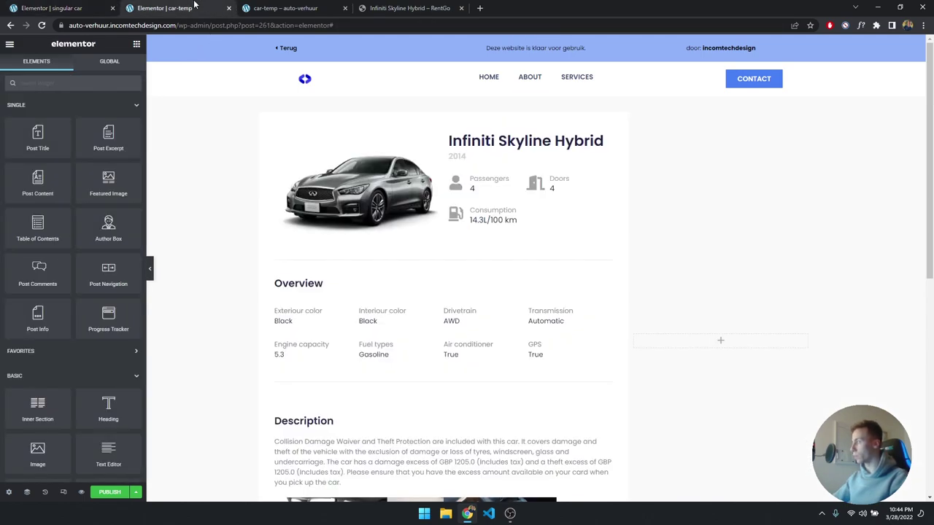
pyautogui.click(50, 8)
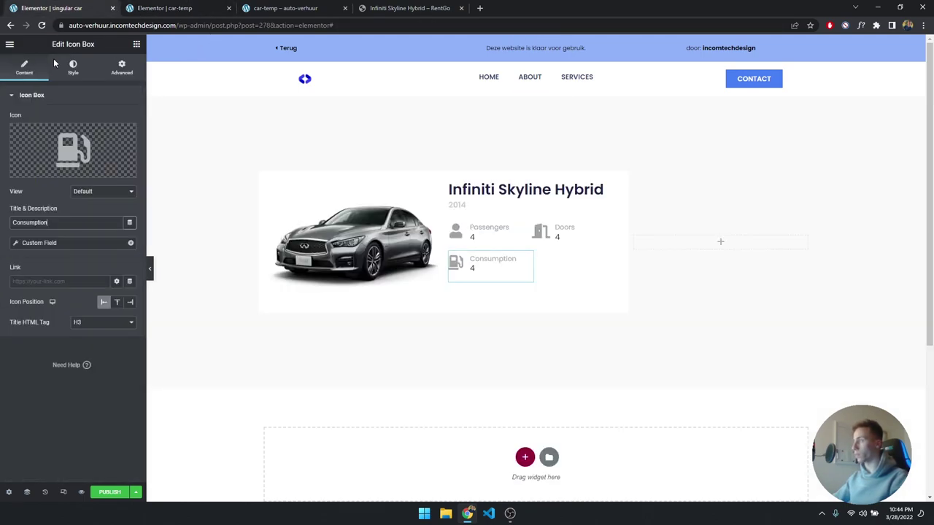
pyautogui.click(16, 245)
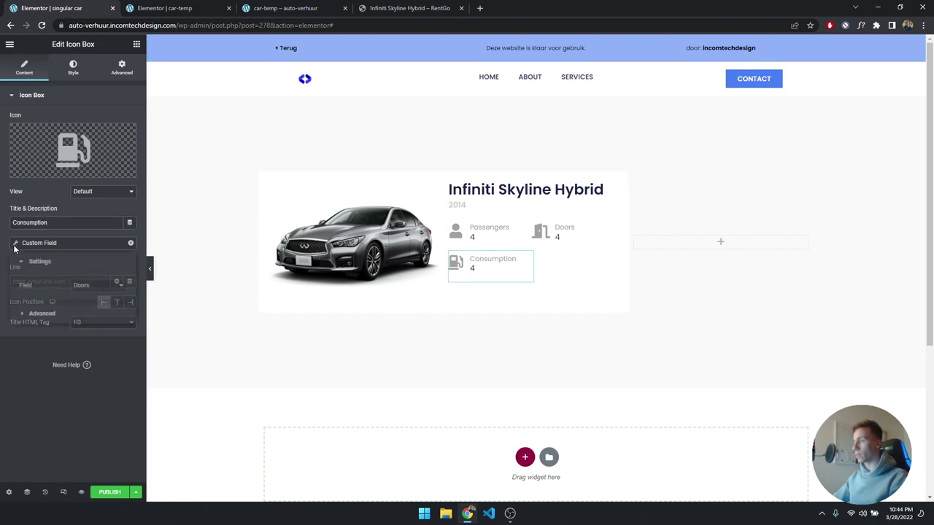
pyautogui.click(78, 286)
pyautogui.click(96, 340)
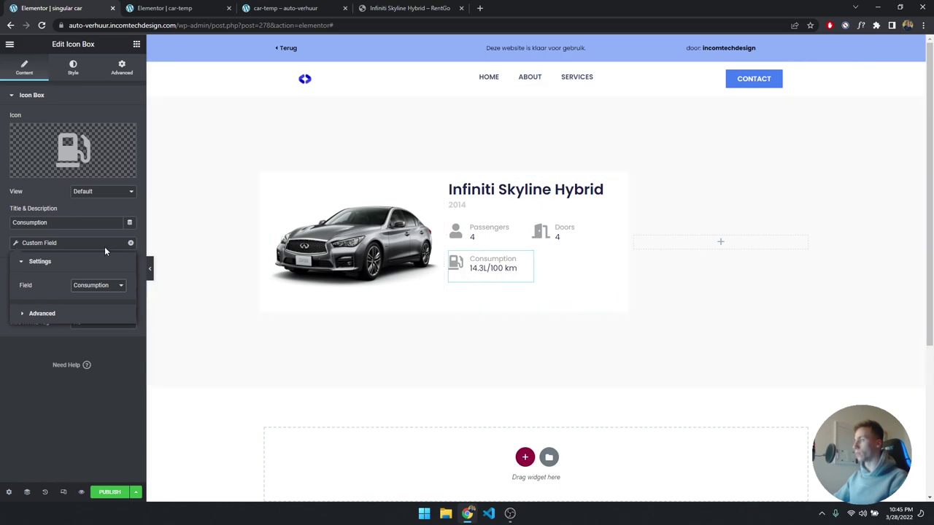
pyautogui.click(83, 243)
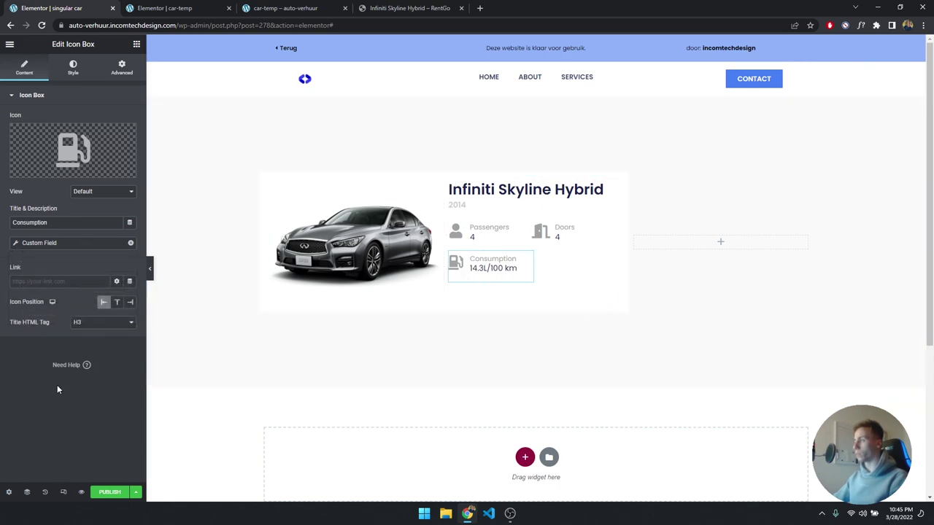
# - Review the Consumption Icon Box's content style settings, including the description's typography
pyautogui.click(73, 68)
pyautogui.click(31, 260)
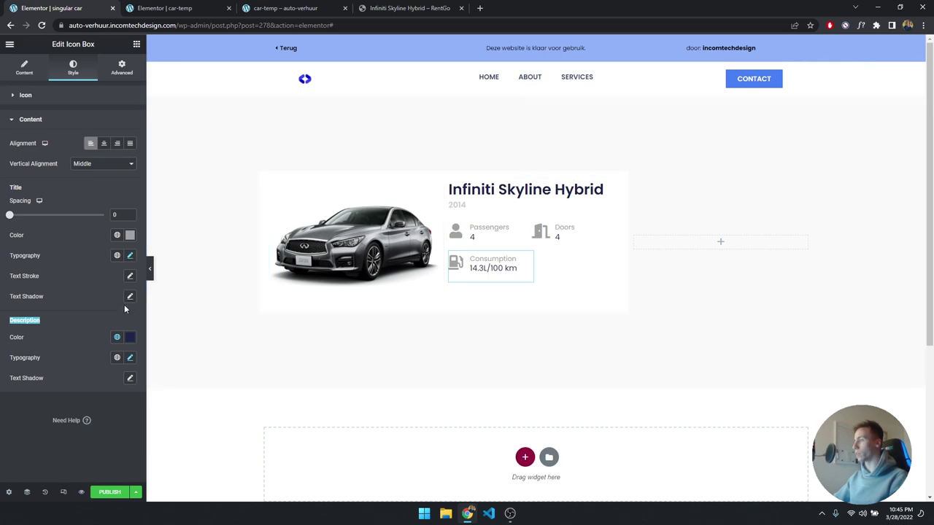
pyautogui.click(130, 358)
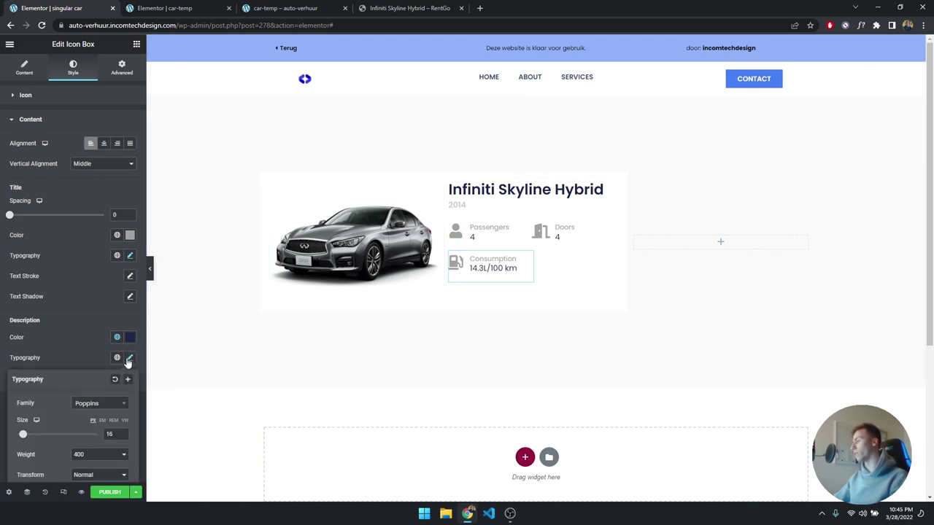
pyautogui.click(129, 359)
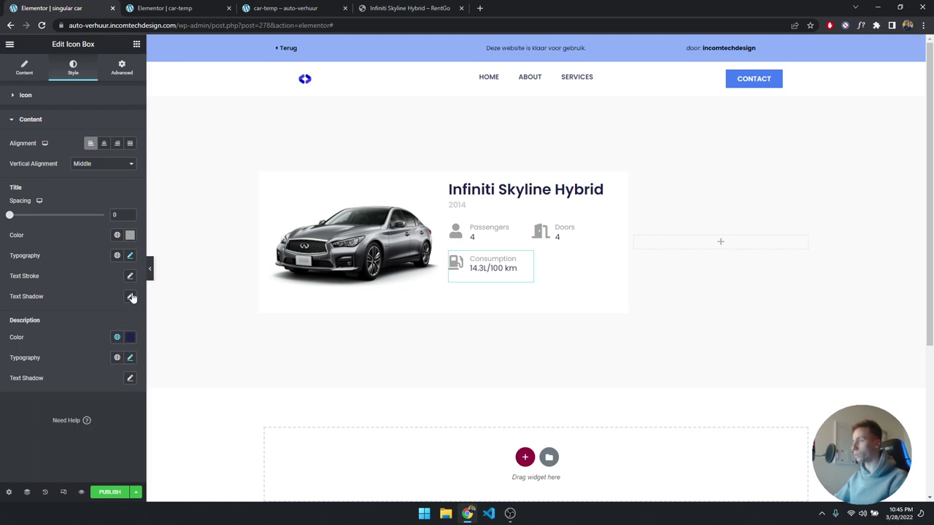
# - Save the singular car template as a draft and view the page briefly without the editing panel
pyautogui.click(135, 492)
pyautogui.click(89, 428)
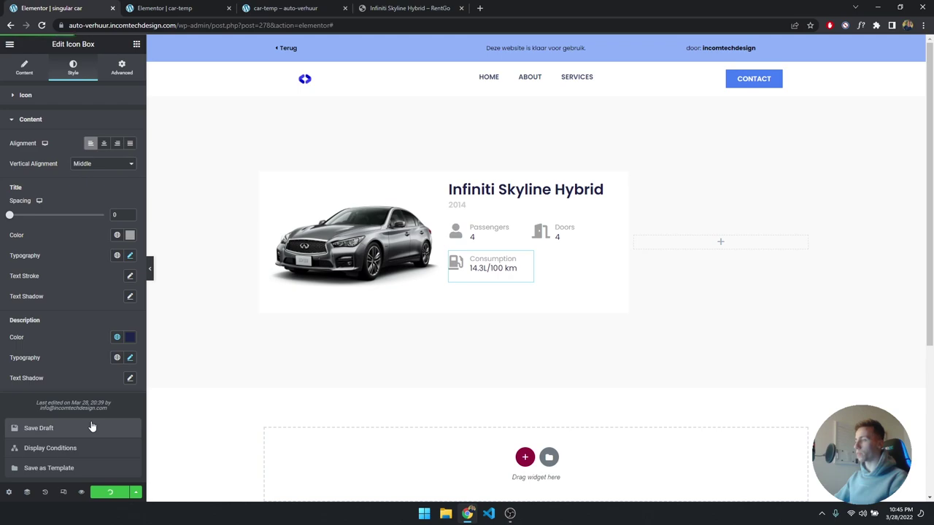
pyautogui.click(151, 276)
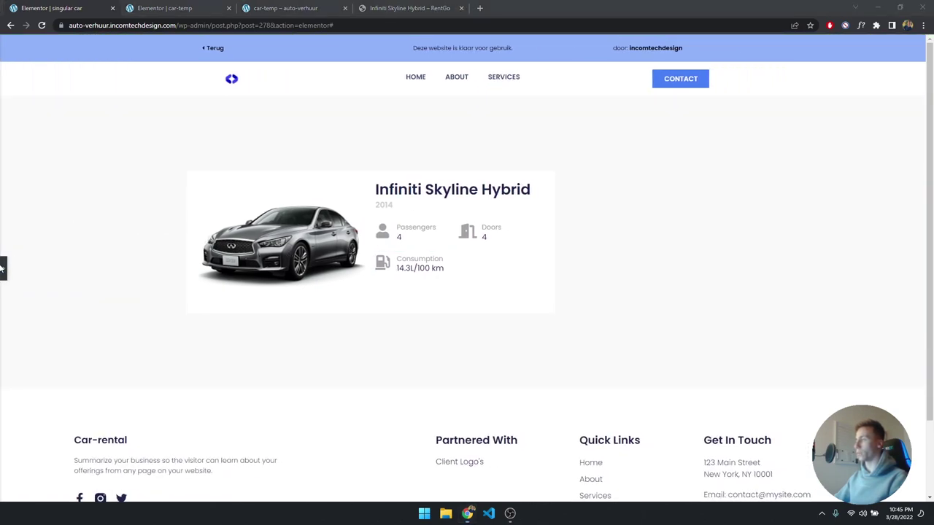
pyautogui.click(12, 265)
pyautogui.click(8, 264)
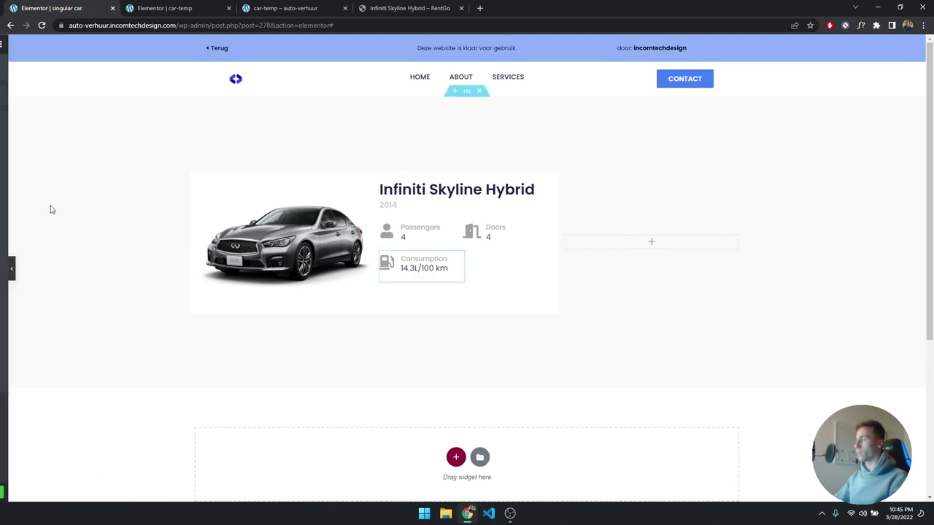
# - Review the Overview, Description and photo gallery layout of the car card in the car-temp template
pyautogui.click(187, 8)
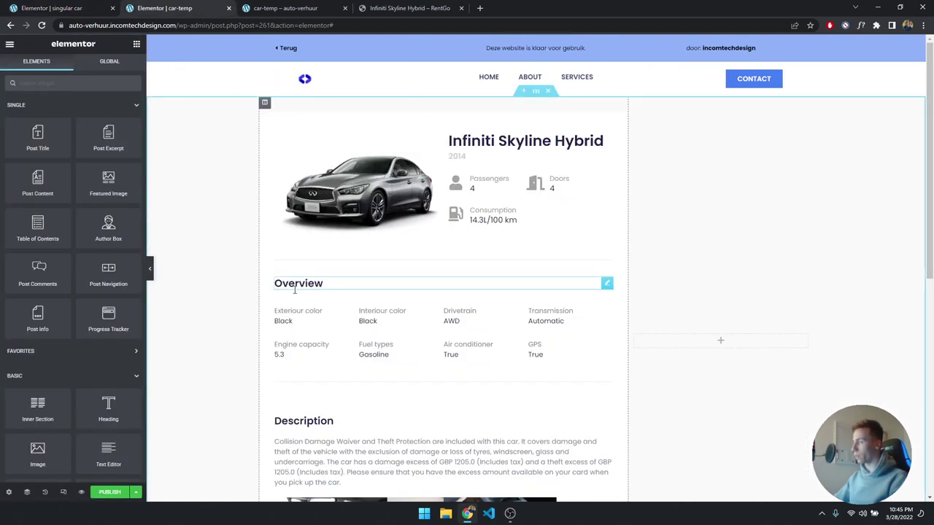
pyautogui.scroll(-3, 302, 319)
pyautogui.scroll(-1, 314, 298)
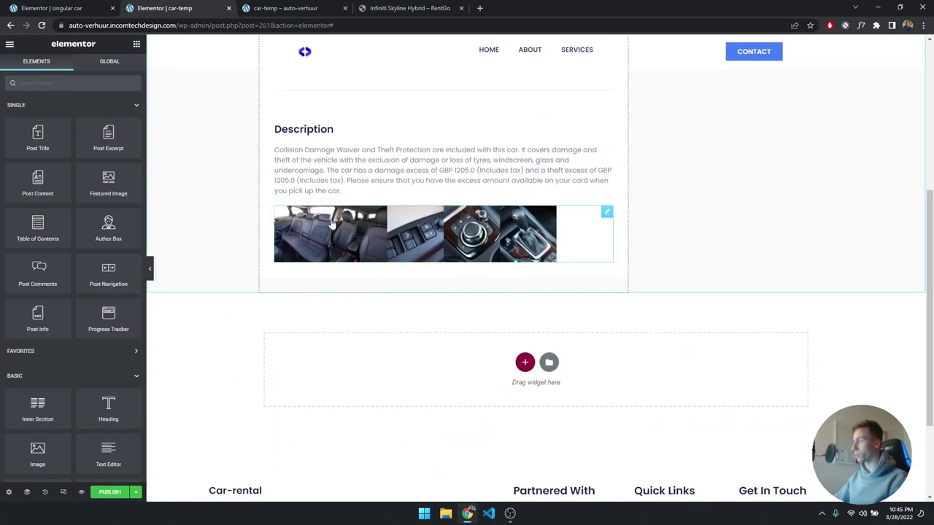
pyautogui.scroll(3, 315, 298)
pyautogui.scroll(2, 287, 170)
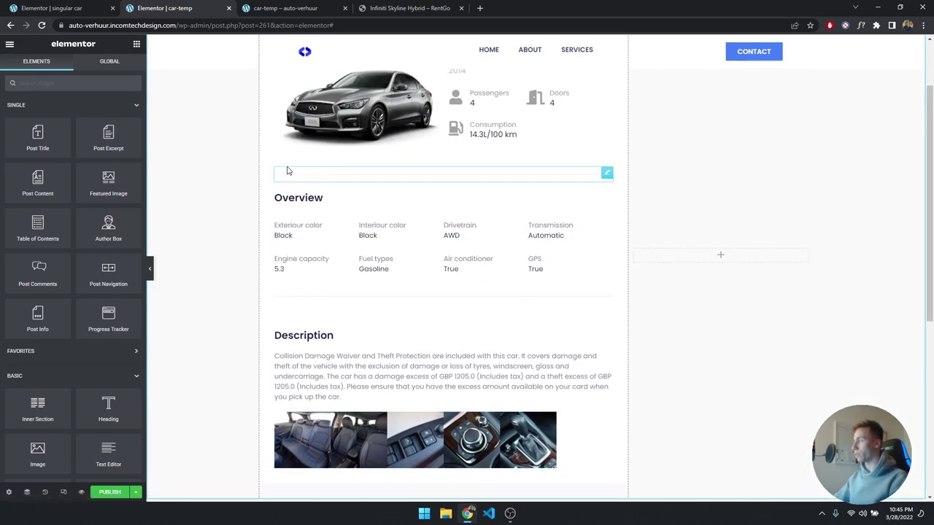
pyautogui.click(85, 5)
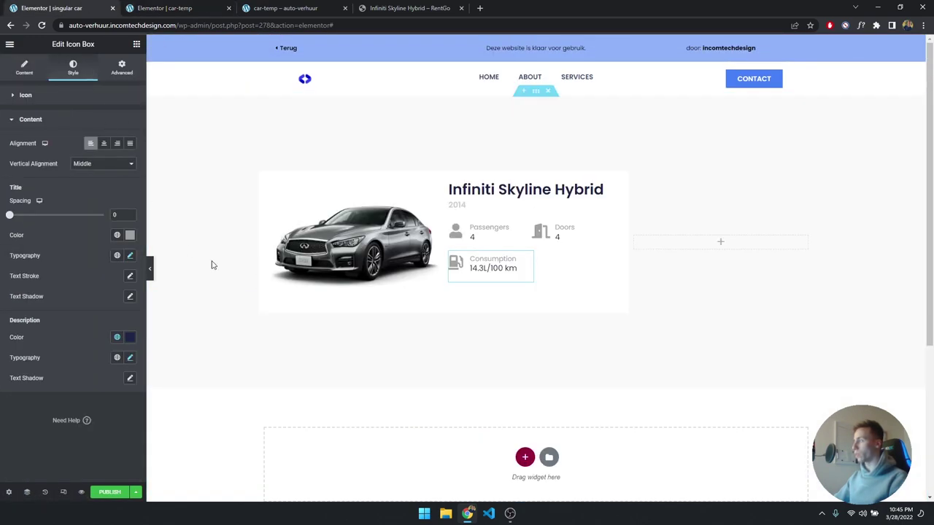
# - Find the Divider widget by searching for "divi" and place it beneath the car details in the singular car template
pyautogui.click(137, 44)
pyautogui.click(104, 80)
pyautogui.write('divi')
pyautogui.moveTo(48, 117); pyautogui.dragTo(473, 306)
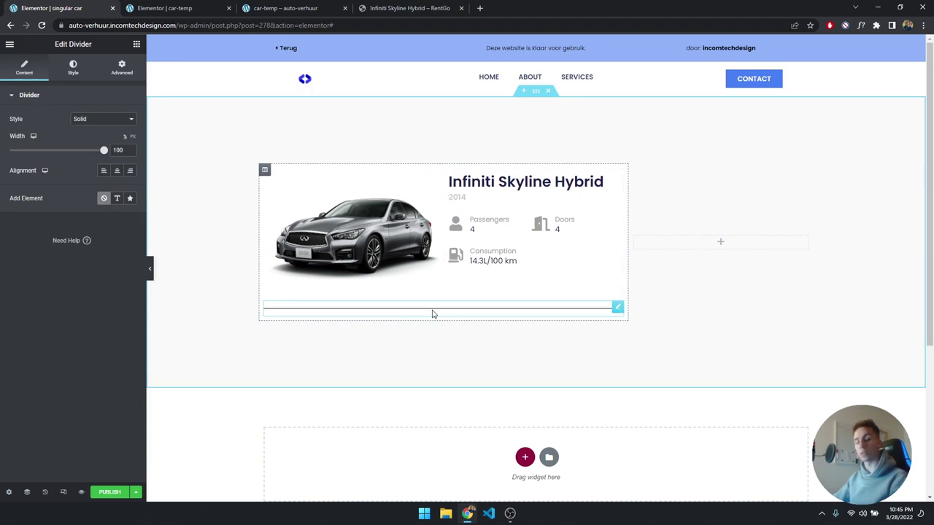
# - Use the Navigator to move the divider into the inner column, above the inner section, and back beneath it
pyautogui.rightClick(432, 313)
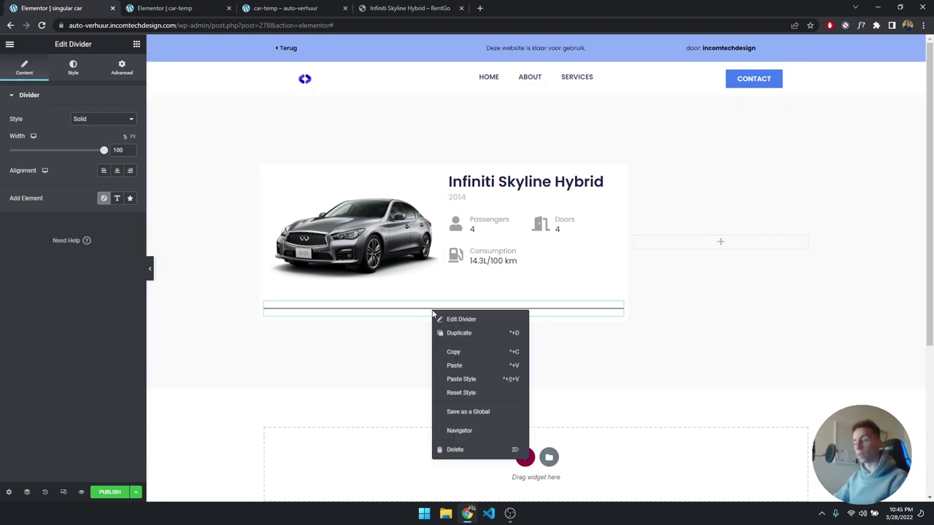
pyautogui.click(478, 430)
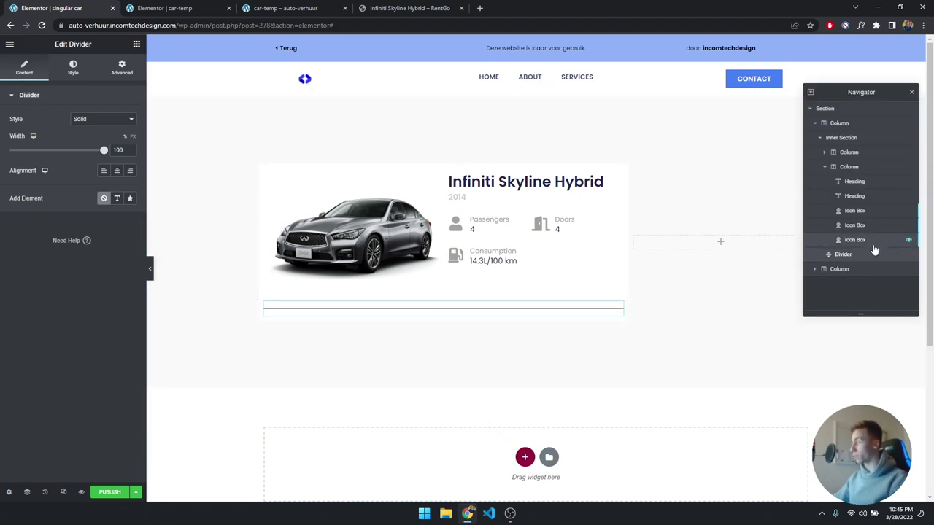
pyautogui.moveTo(842, 264)
pyautogui.mouseDown()
pyautogui.moveTo(845, 235)
pyautogui.moveTo(840, 261)
pyautogui.mouseUp()
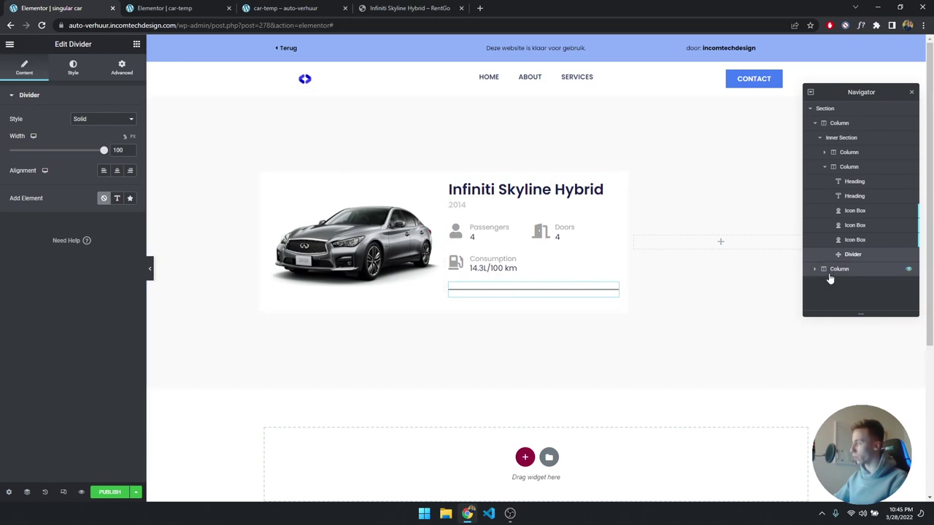
pyautogui.moveTo(848, 257); pyautogui.dragTo(837, 287)
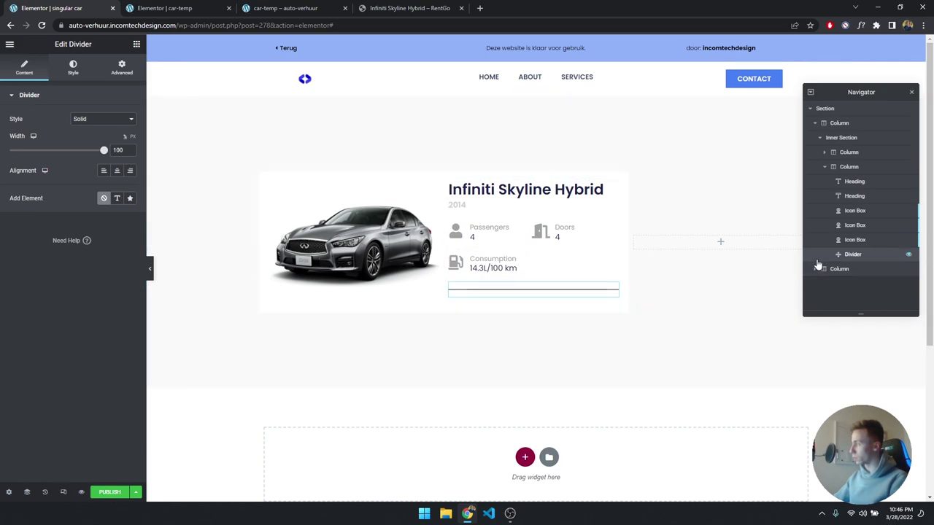
pyautogui.moveTo(837, 259); pyautogui.dragTo(839, 120)
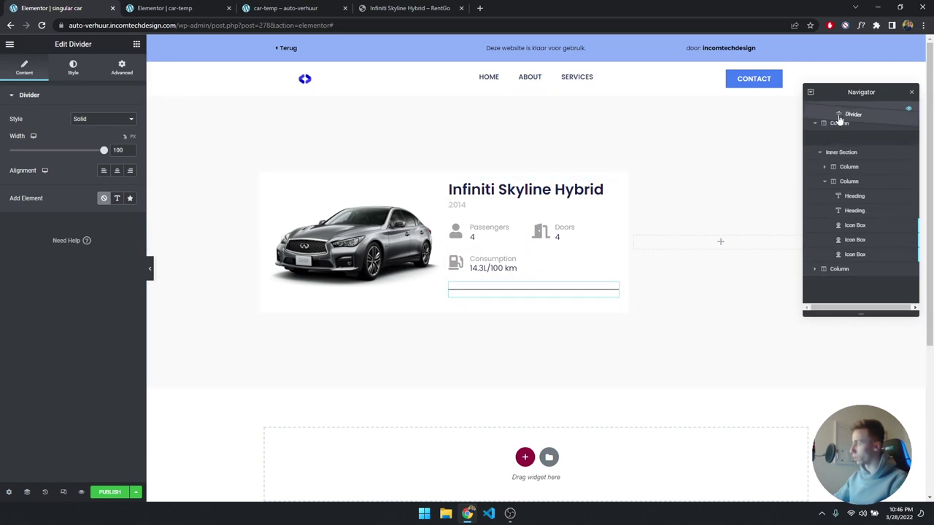
pyautogui.click(820, 151)
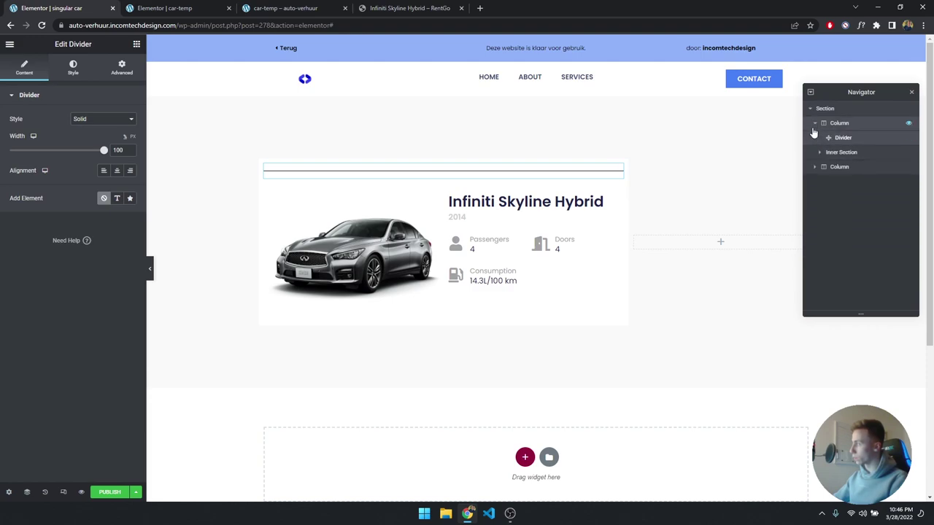
pyautogui.moveTo(827, 140); pyautogui.dragTo(848, 163)
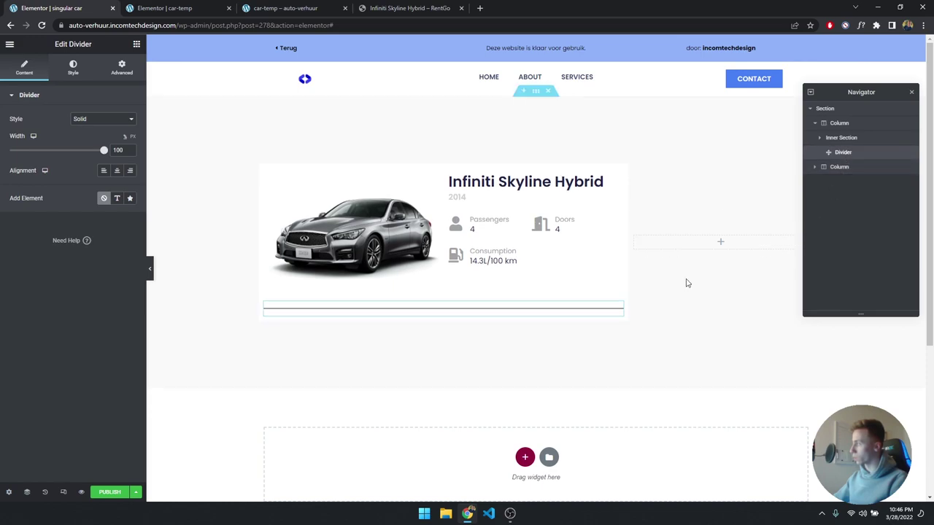
pyautogui.click(912, 93)
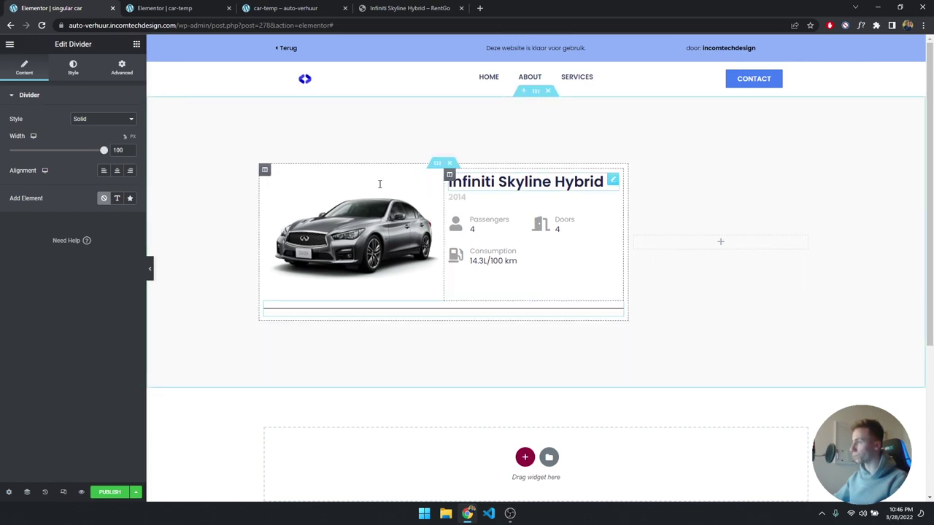
# - Set the divider's color to transparent black #0000001A
pyautogui.click(73, 68)
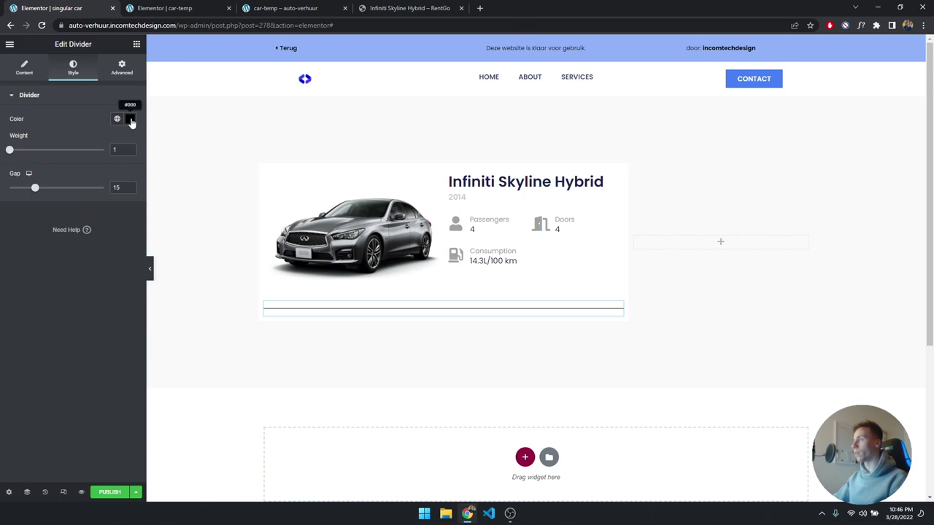
pyautogui.click(130, 119)
pyautogui.click(32, 254)
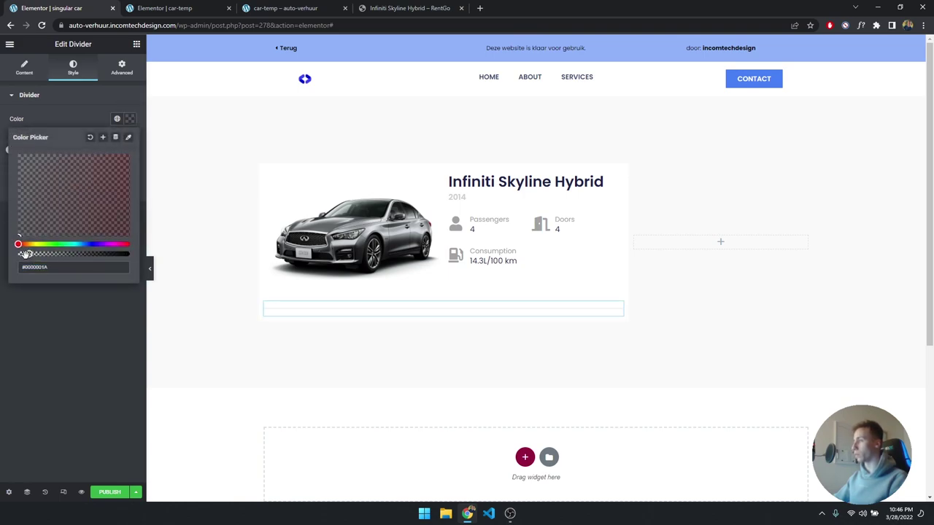
# - Copy the divider above Overview in car-temp, paste its style onto the singular car divider, and preview the card
pyautogui.click(202, 8)
pyautogui.rightClick(321, 256)
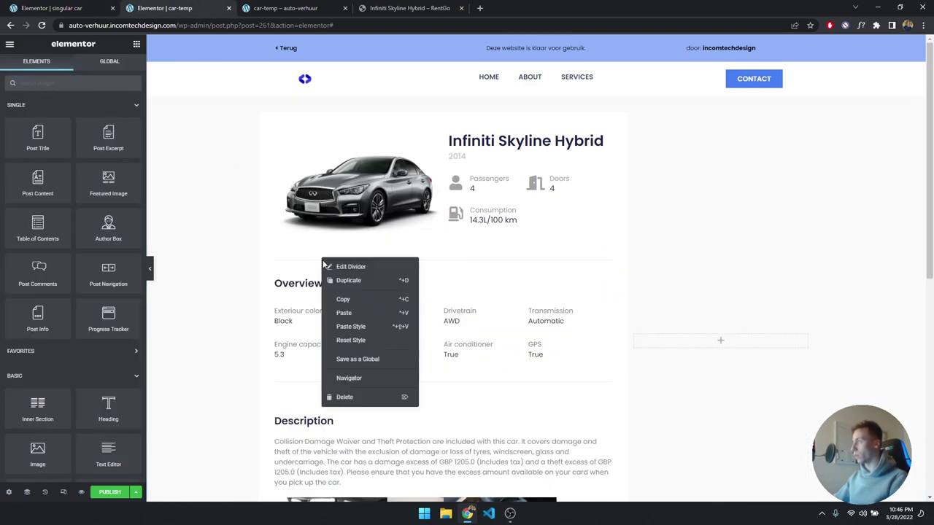
pyautogui.click(349, 302)
pyautogui.click(66, 5)
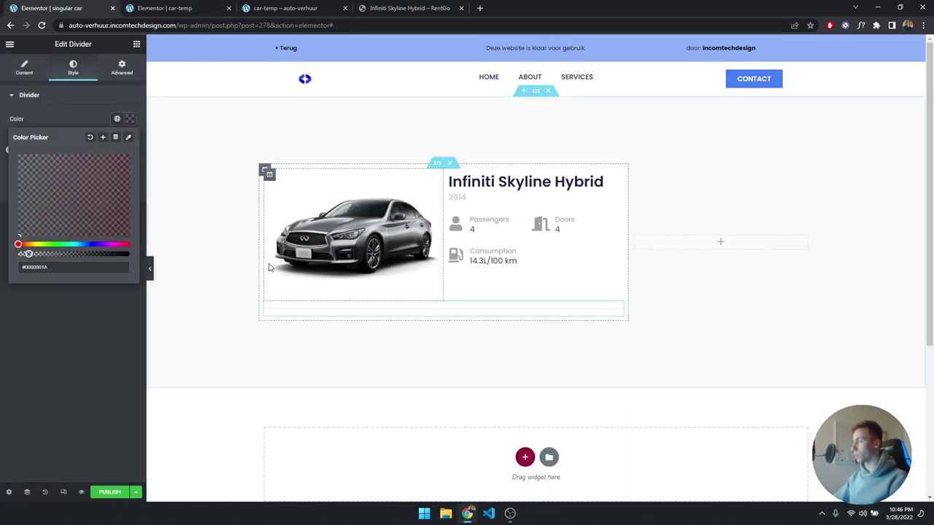
pyautogui.rightClick(279, 312)
pyautogui.click(307, 391)
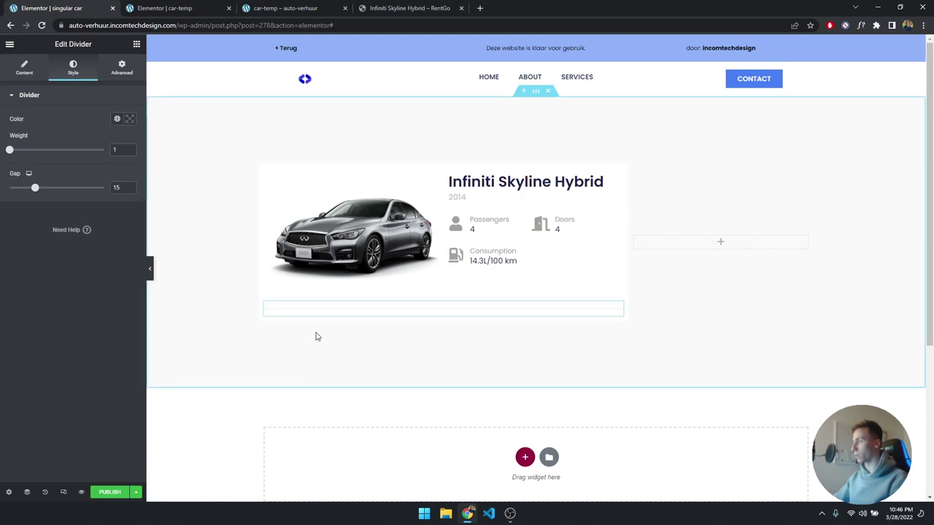
pyautogui.click(149, 269)
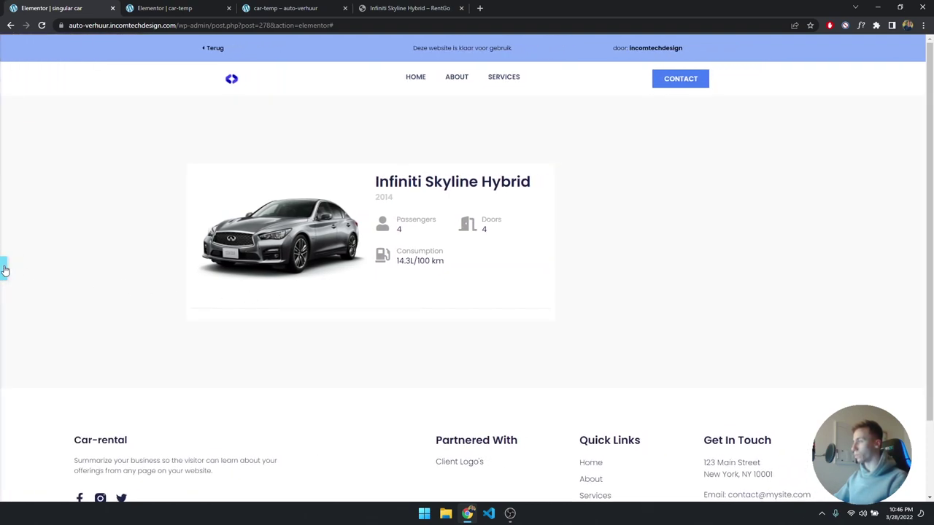
pyautogui.click(4, 271)
# - Add a Heading widget below the divider in the singular car card and set its title to "Overview"
pyautogui.click(182, 7)
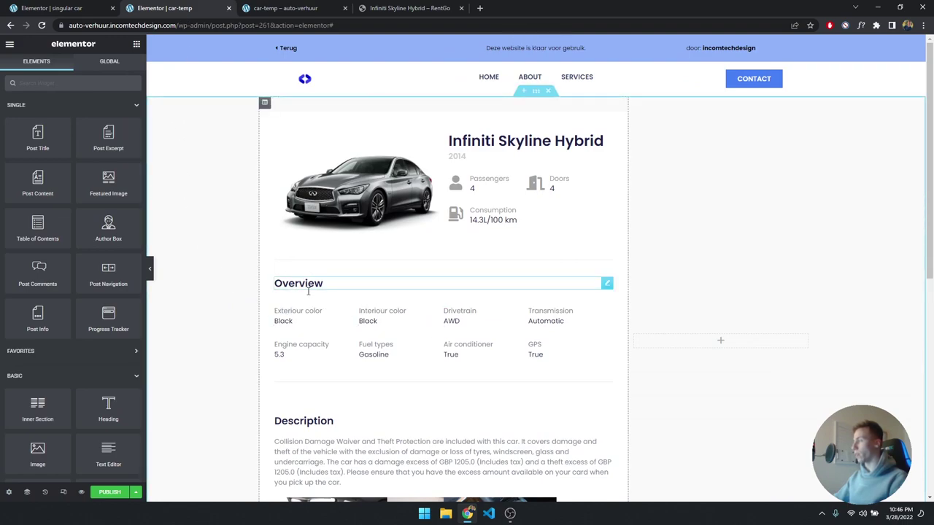
pyautogui.click(87, 9)
pyautogui.click(137, 44)
pyautogui.moveTo(109, 407); pyautogui.dragTo(302, 331)
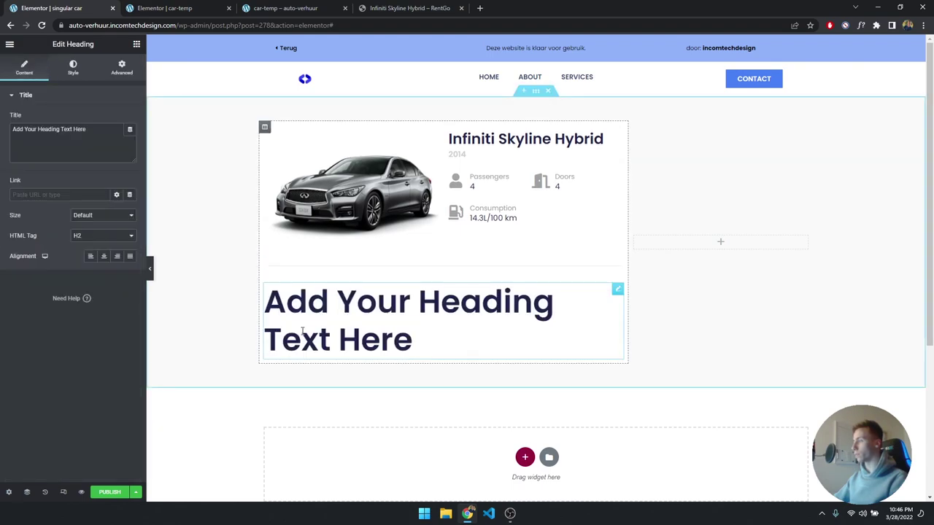
pyautogui.tripleClick(102, 136)
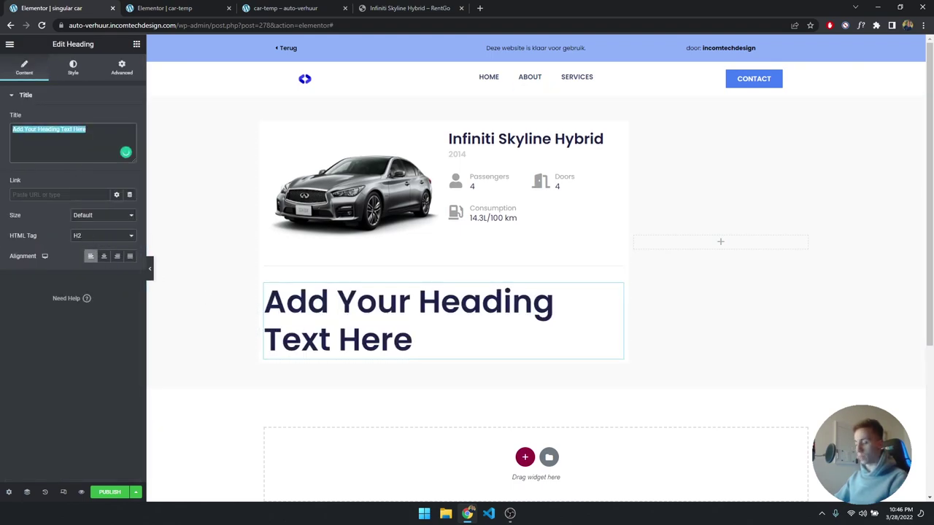
pyautogui.write('Overv')
pyautogui.write('uew')
pyautogui.press('BackSpace')
pyautogui.press('BackSpace')
pyautogui.press('BackSpace')
pyautogui.write('iew')
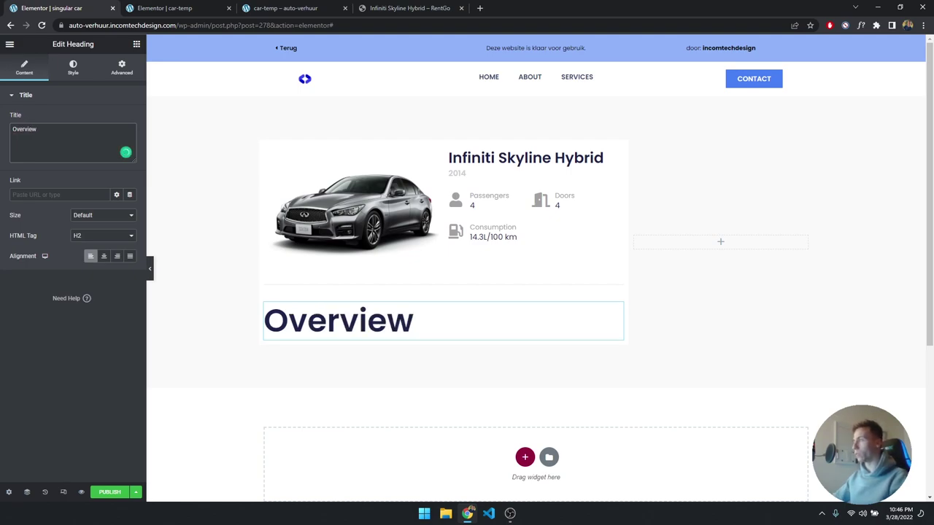
# - Copy the Overview heading in car-temp and paste its style onto the Overview heading in singular car
pyautogui.click(164, 8)
pyautogui.rightClick(301, 283)
pyautogui.click(321, 322)
pyautogui.hotkey('ctrl', 'shift', 'Tab')
pyautogui.rightClick(298, 326)
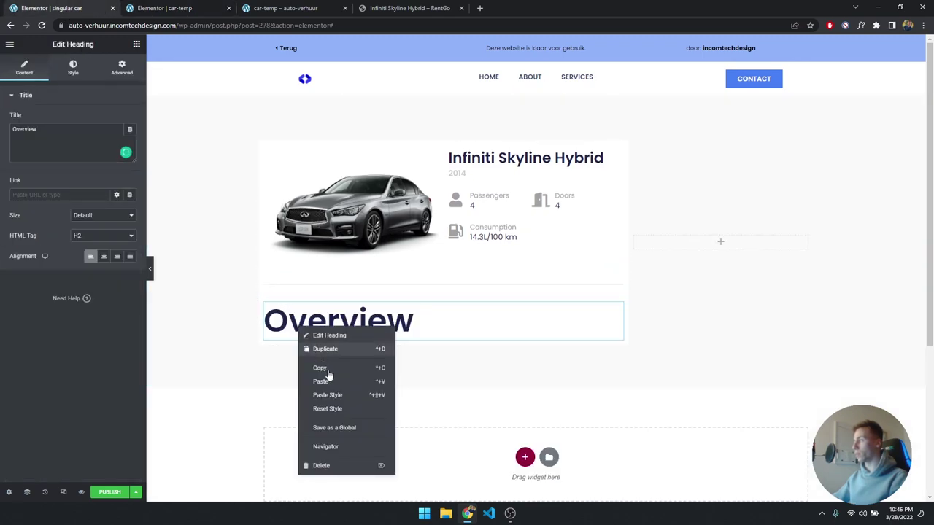
pyautogui.click(325, 404)
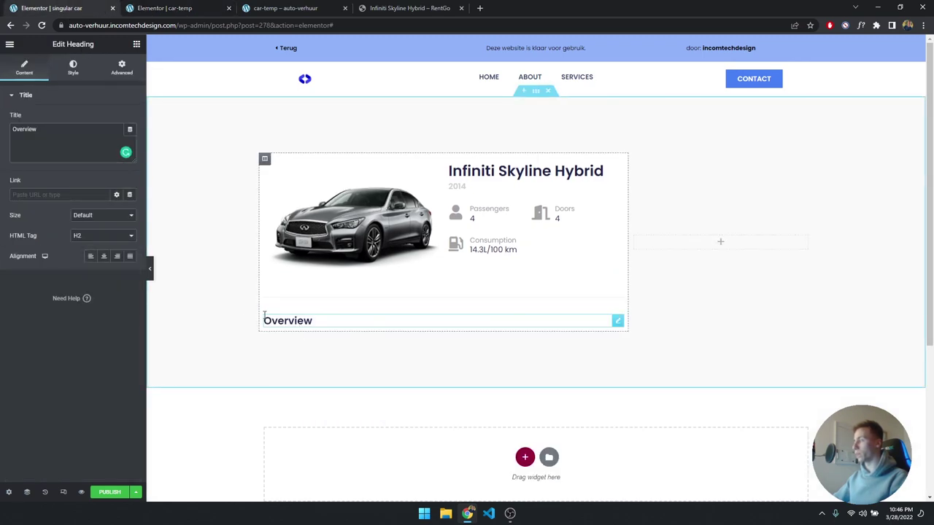
# - Check the Overview heading's typography settings and open the creation of a new global color from its text color
pyautogui.click(78, 68)
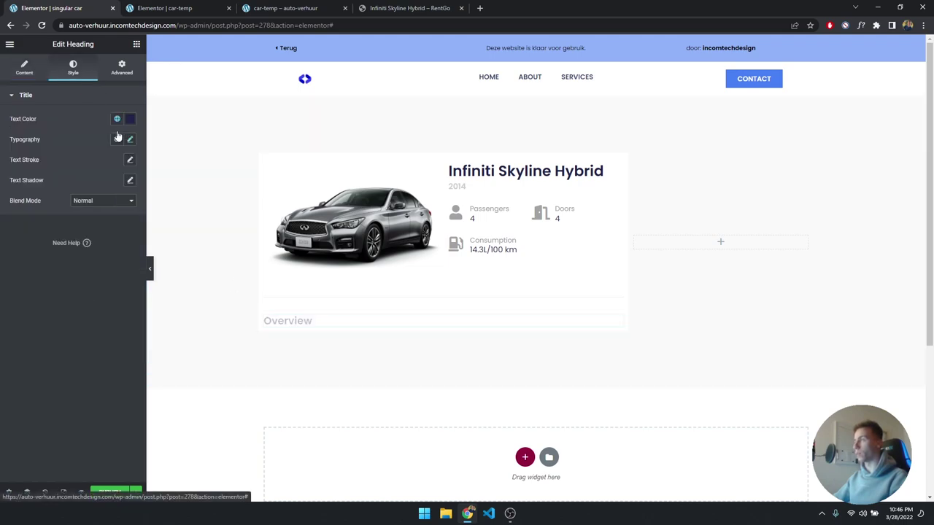
pyautogui.click(130, 140)
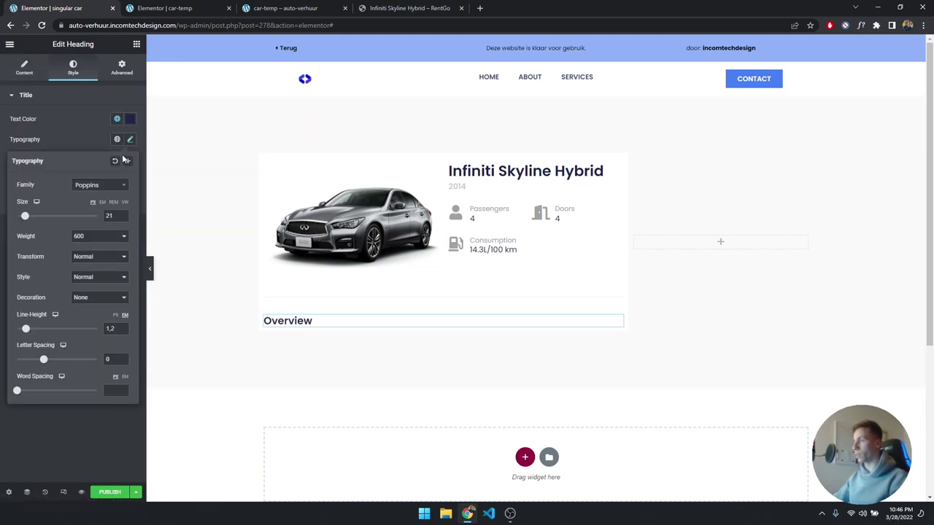
pyautogui.click(131, 140)
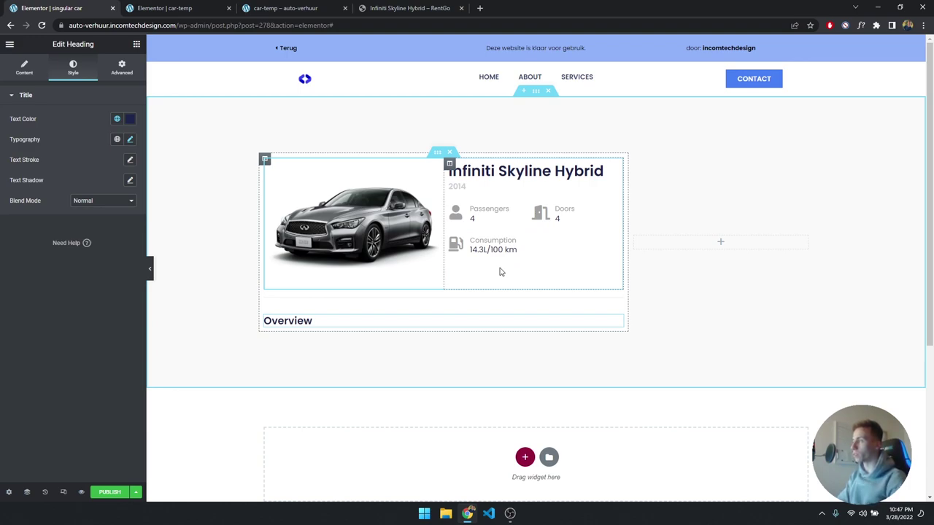
pyautogui.click(130, 118)
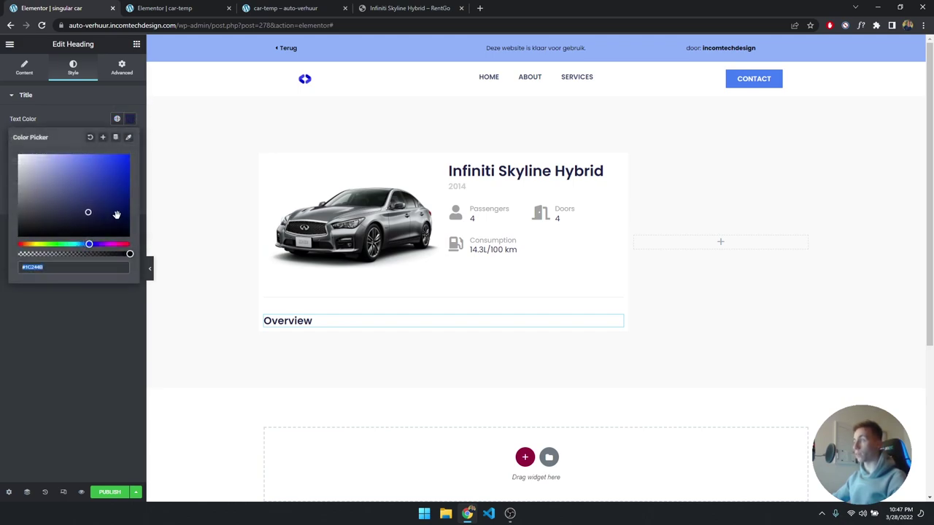
pyautogui.click(103, 138)
pyautogui.tripleClick(469, 274)
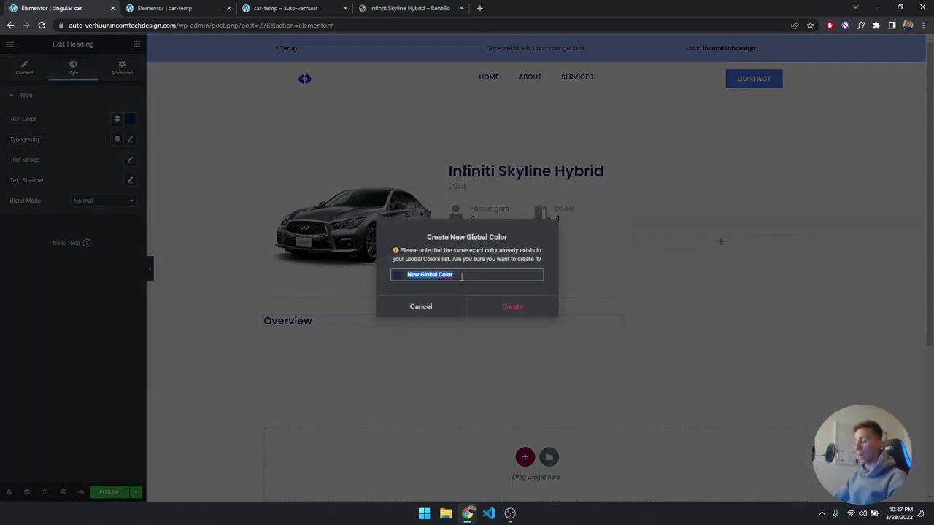
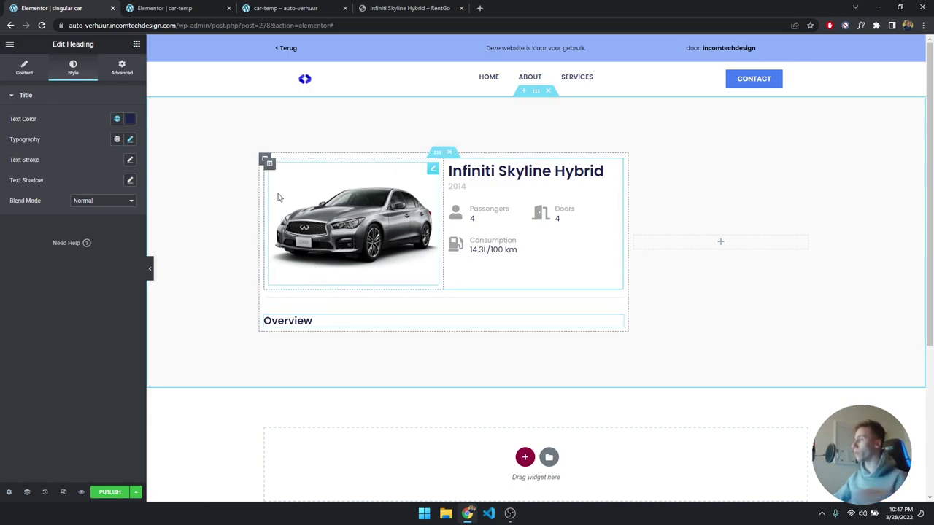
# - Check the Overview layout in car-temp, then add an Inner Section below the Overview heading in singular car
pyautogui.click(164, 8)
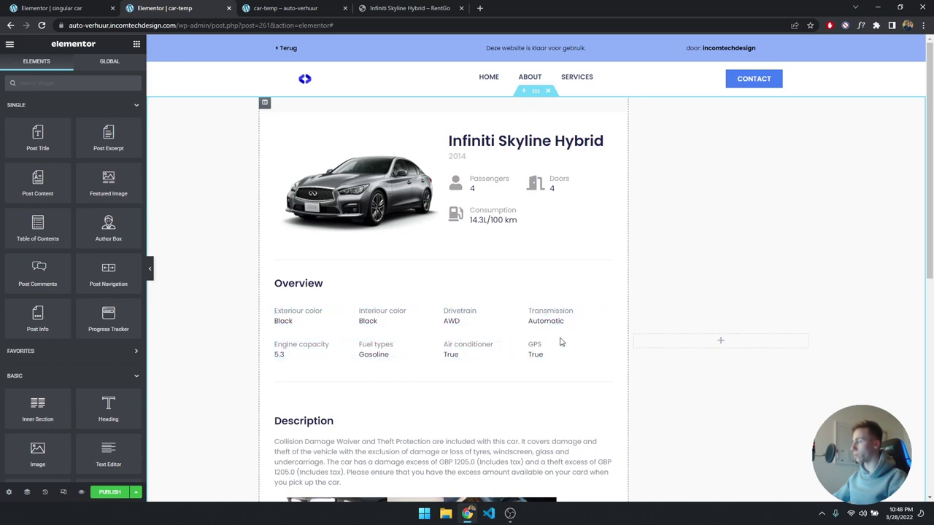
pyautogui.hotkey('ctrl', 'pageup')
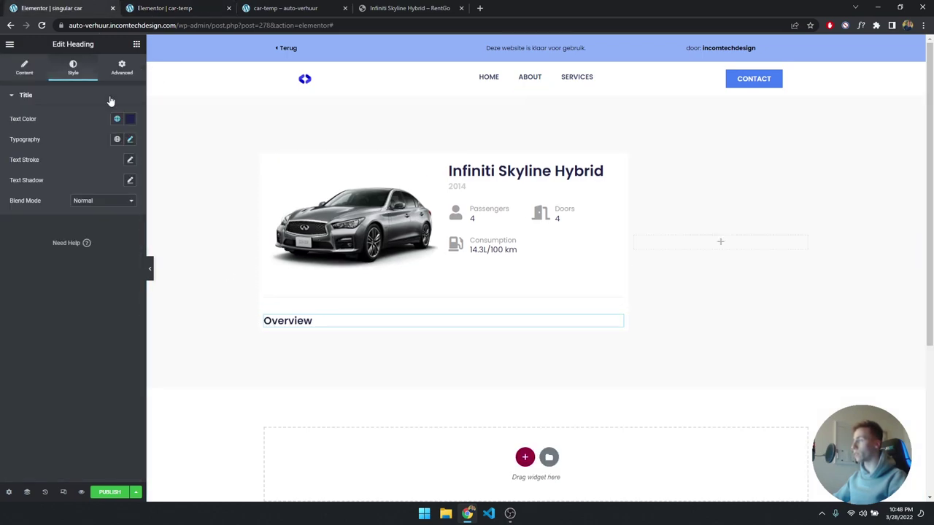
pyautogui.click(134, 45)
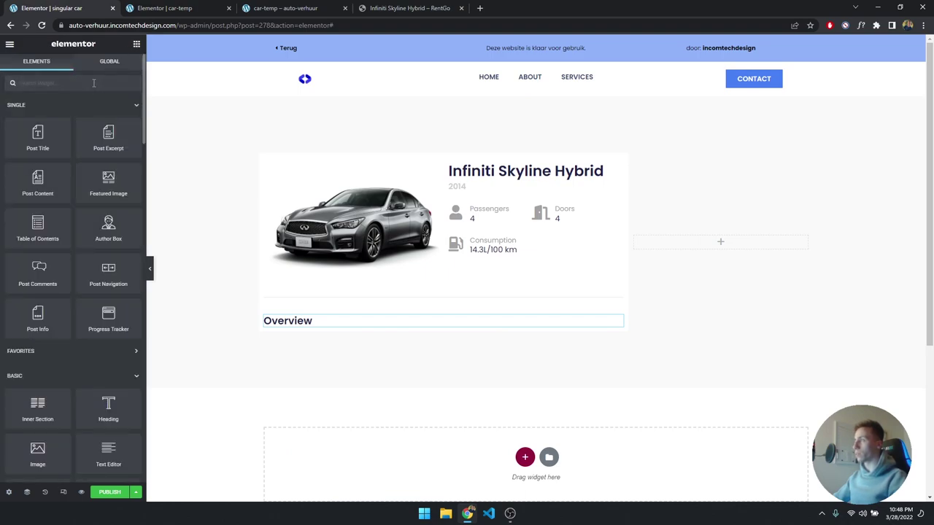
pyautogui.write('inner')
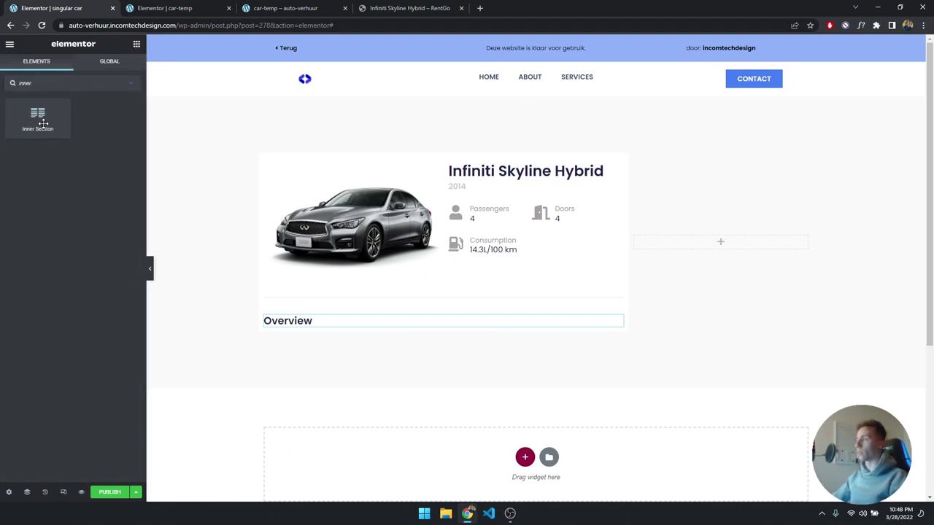
pyautogui.moveTo(43, 123); pyautogui.dragTo(317, 322)
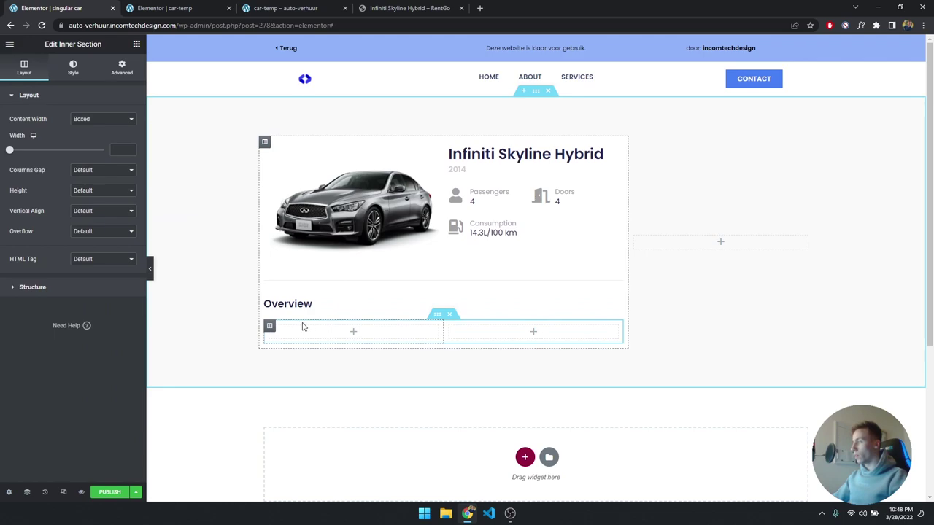
# - Duplicate the first column of the new inner section twice to make a four-column layout
pyautogui.rightClick(270, 330)
pyautogui.click(286, 350)
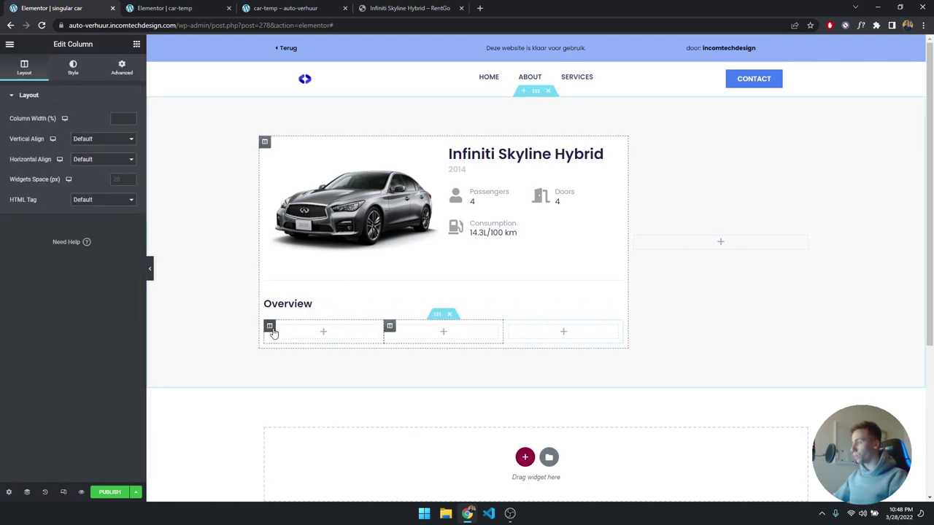
pyautogui.rightClick(271, 332)
pyautogui.click(286, 368)
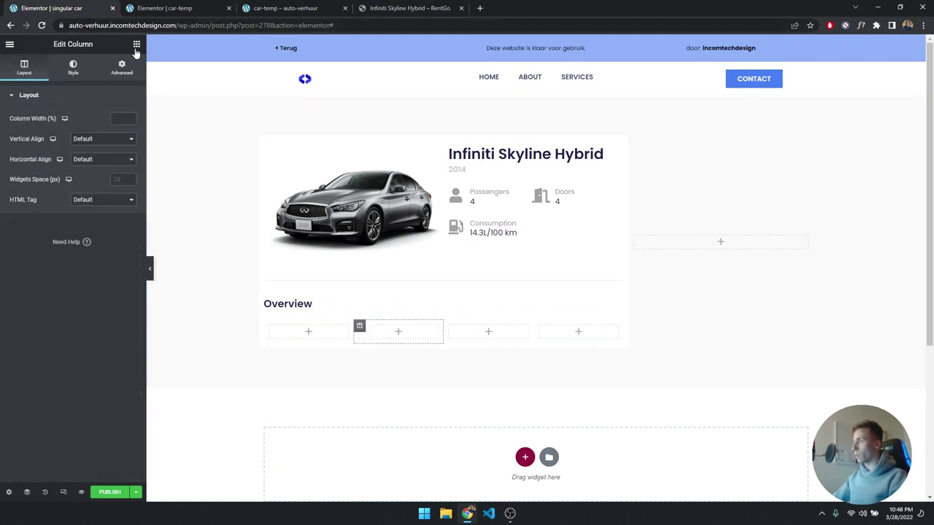
# - Add a Heading widget to the first of the four columns, set its font size to 18 px, and preview the card
pyautogui.click(136, 44)
pyautogui.moveTo(111, 404); pyautogui.dragTo(310, 330)
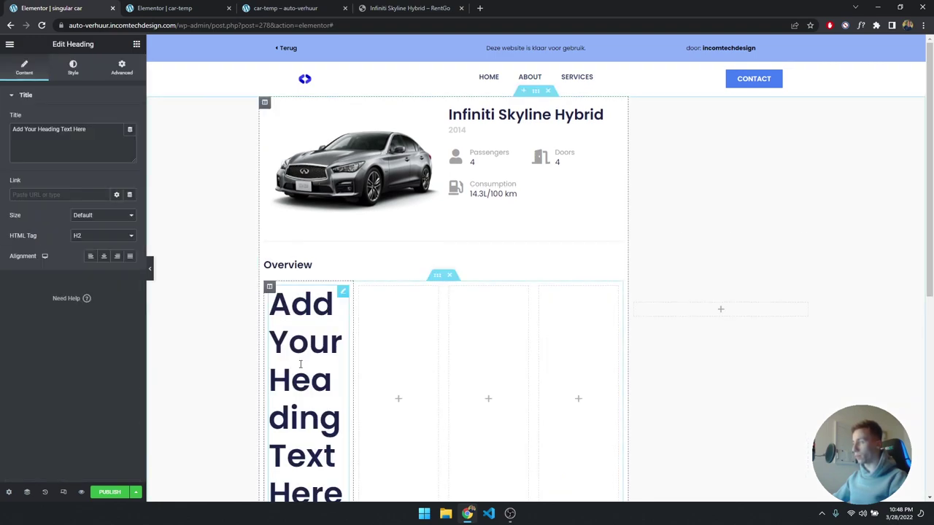
pyautogui.click(73, 67)
pyautogui.click(130, 140)
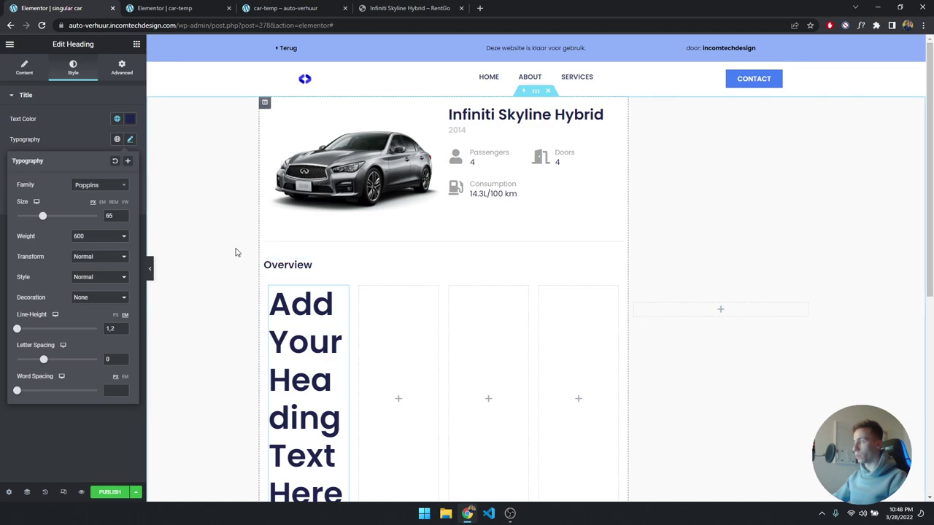
pyautogui.doubleClick(110, 216)
pyautogui.write('18')
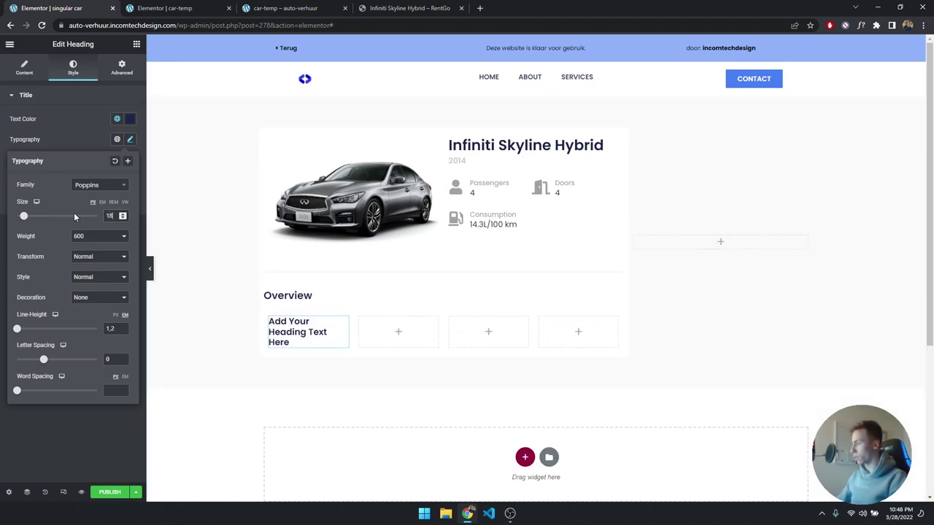
pyautogui.click(149, 269)
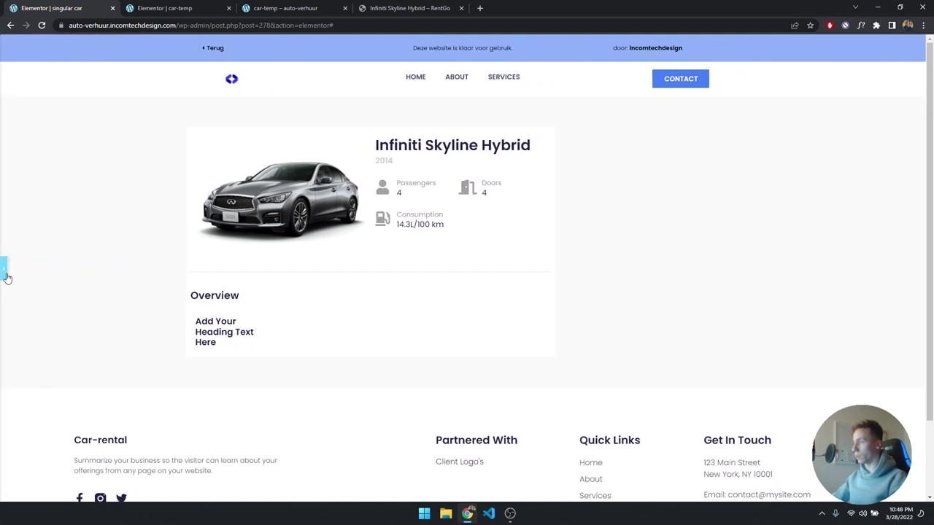
pyautogui.click(4, 268)
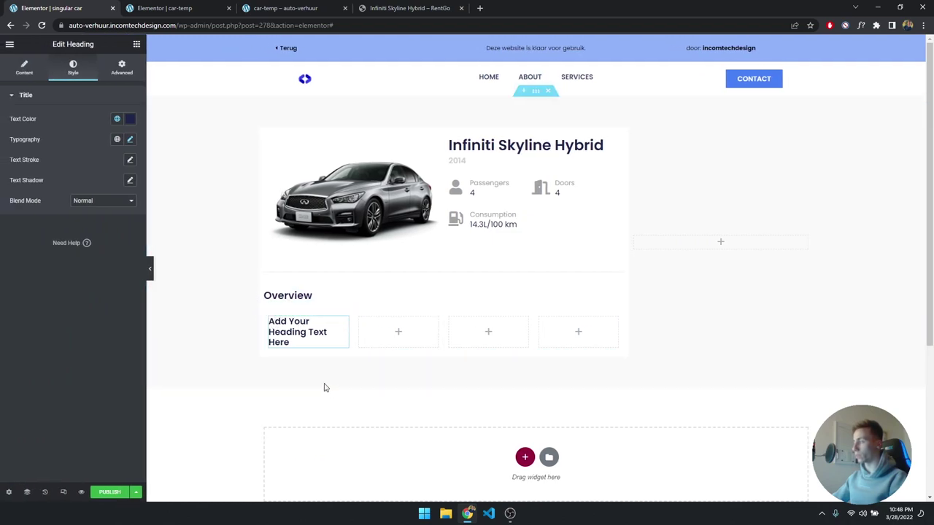
# - Set the first column's padding to 0 on all sides with the sides unlinked, and preview the alignment with Overview
pyautogui.click(269, 317)
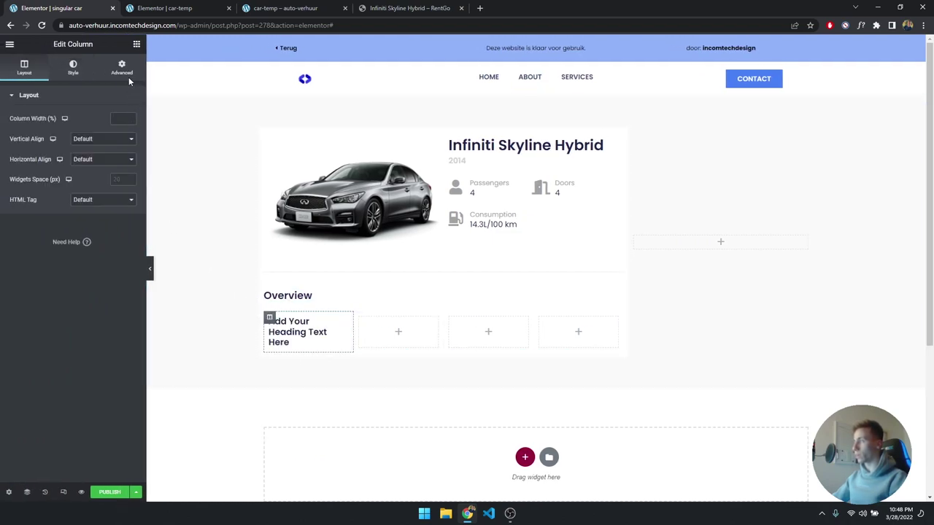
pyautogui.click(123, 69)
pyautogui.click(126, 174)
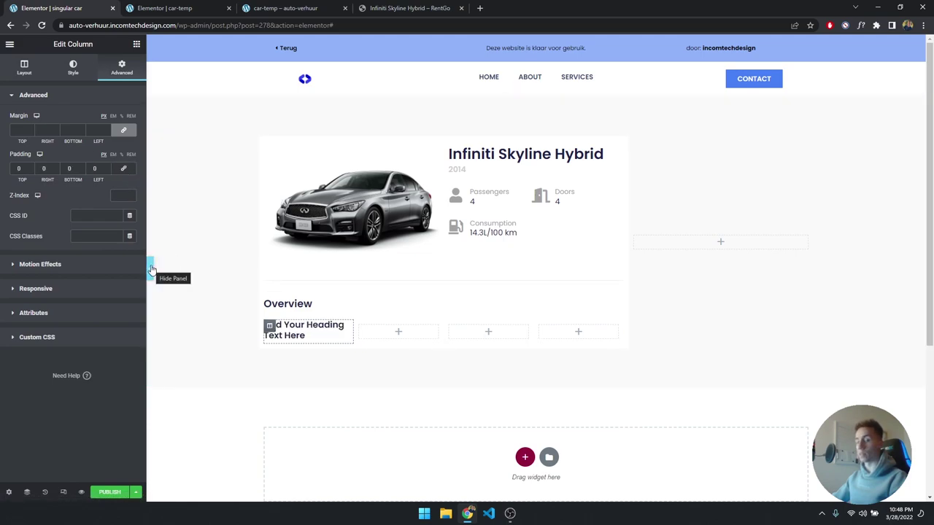
pyautogui.click(151, 270)
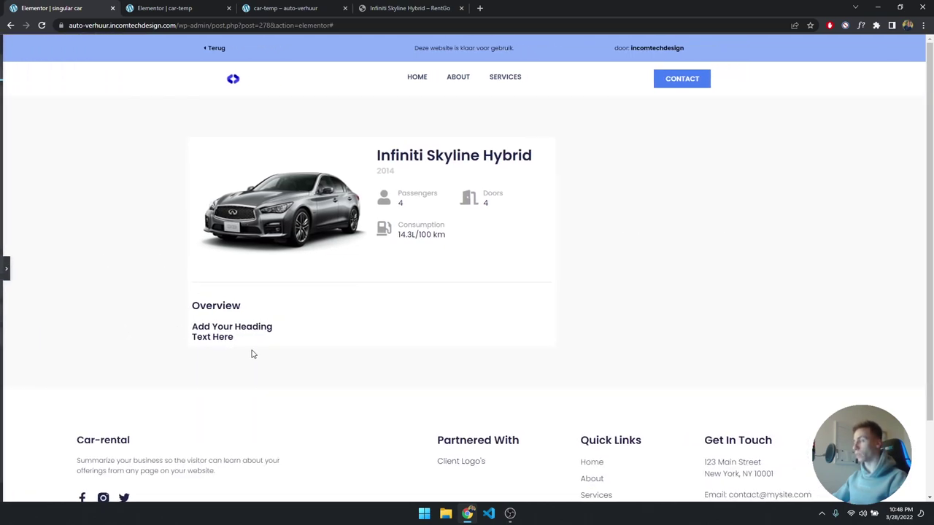
pyautogui.click(8, 270)
# - Check the first specification label in car-temp and set the first column heading's title in singular car to "Exterior color"
pyautogui.click(154, 7)
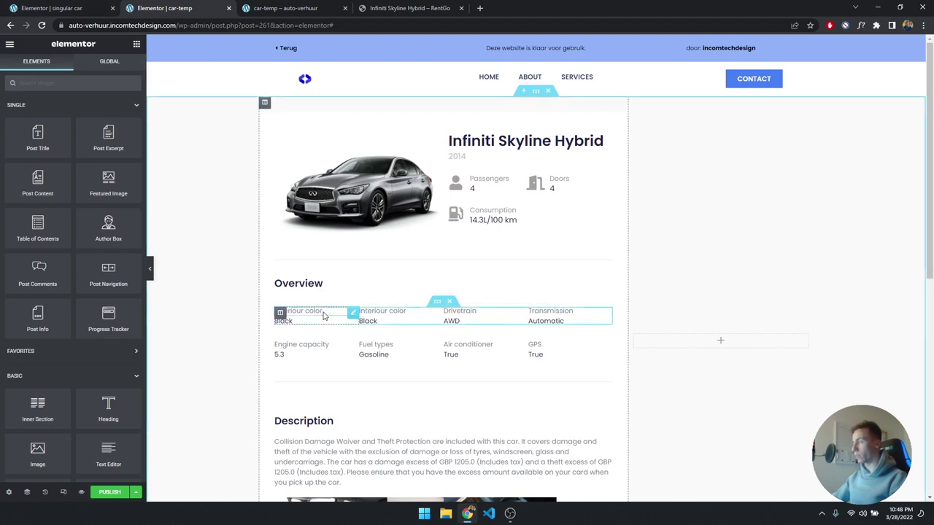
pyautogui.click(64, 8)
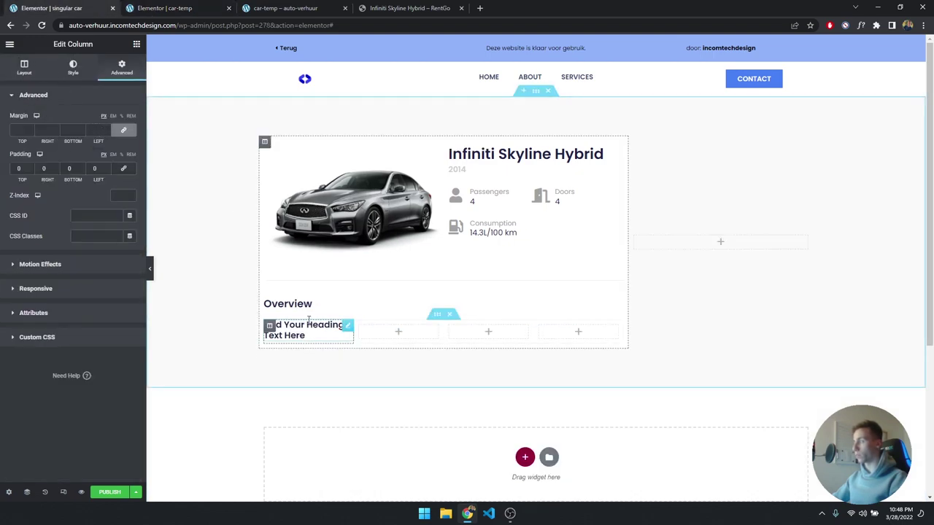
pyautogui.click(34, 68)
pyautogui.hotkey('ctrl', 'a')
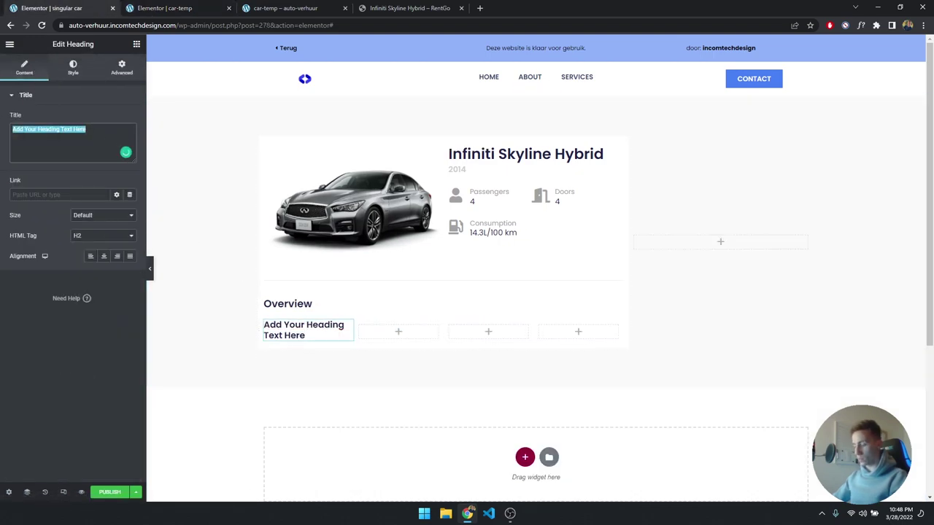
pyautogui.write('Exteriour color')
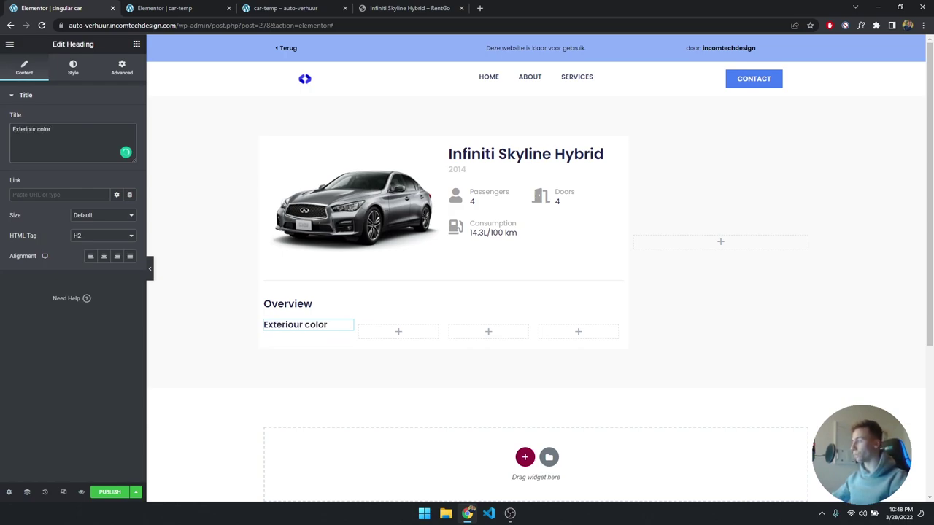
pyautogui.click(136, 46)
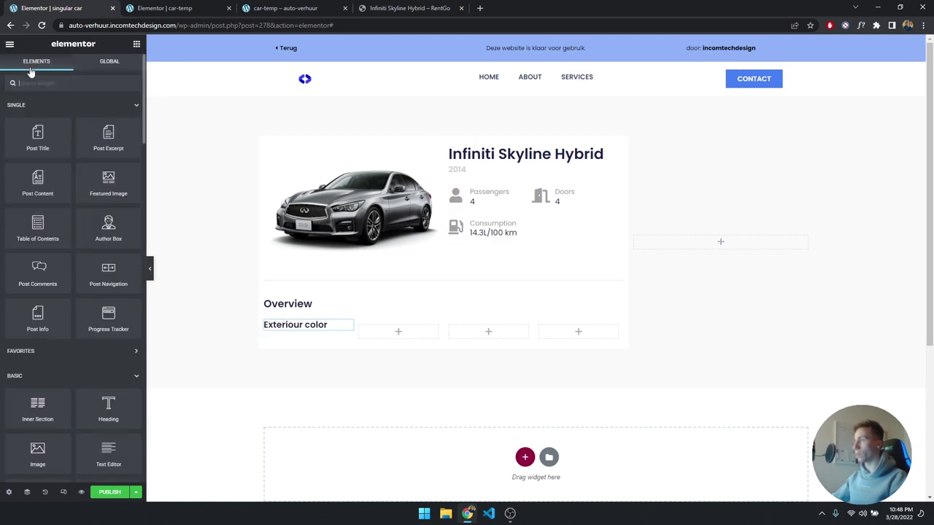
pyautogui.click(324, 325)
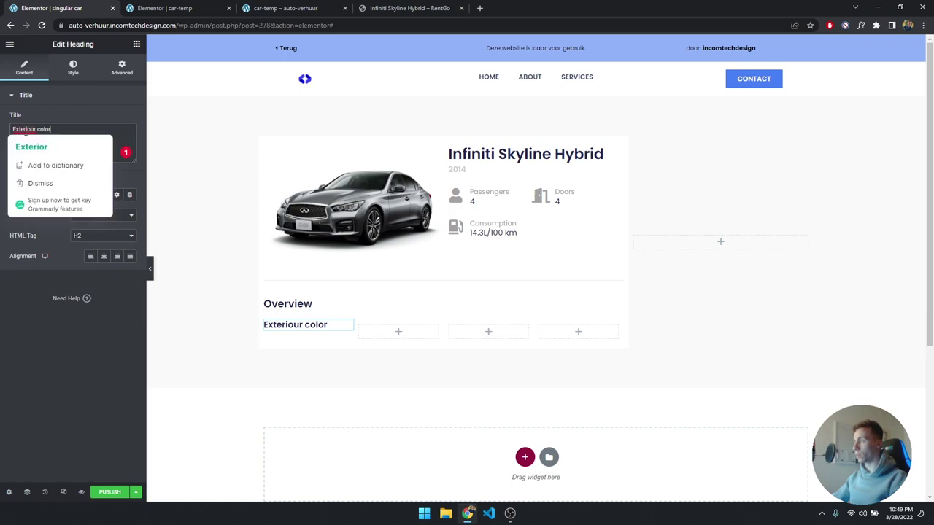
pyautogui.click(26, 144)
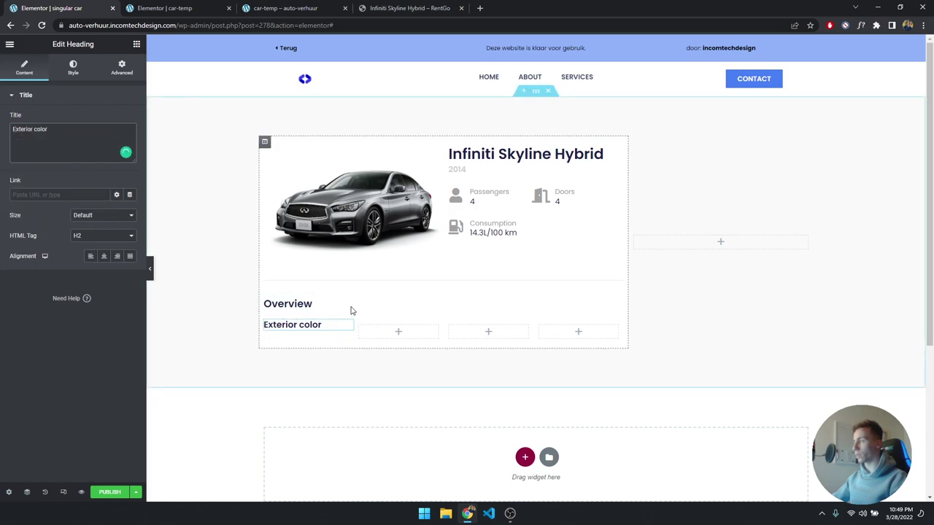
# - Compare the specification rows in car-temp and duplicate the Exterior color heading within its column in singular car
pyautogui.click(168, 8)
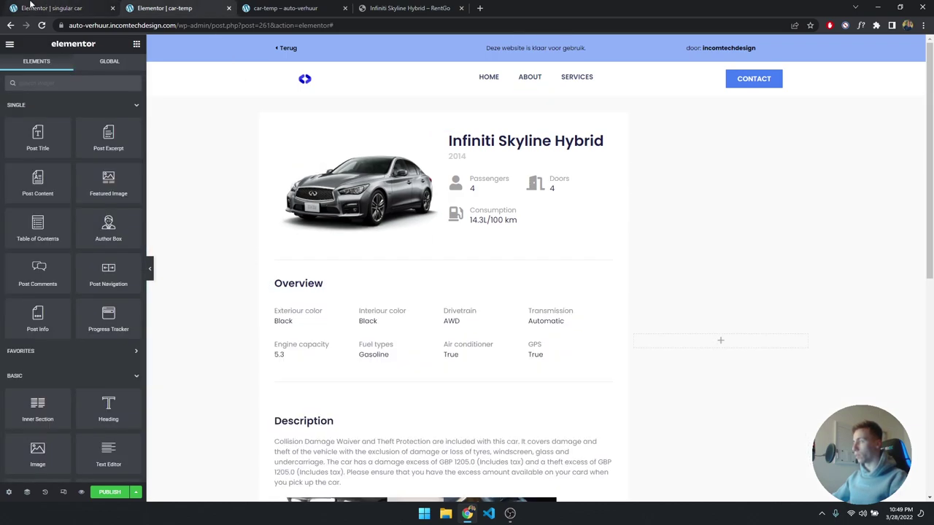
pyautogui.click(31, 7)
pyautogui.click(137, 44)
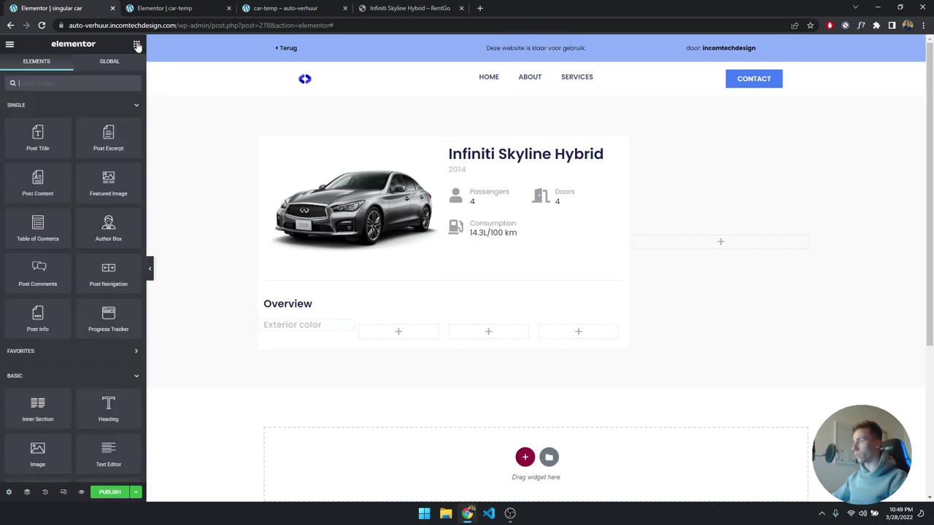
pyautogui.rightClick(311, 326)
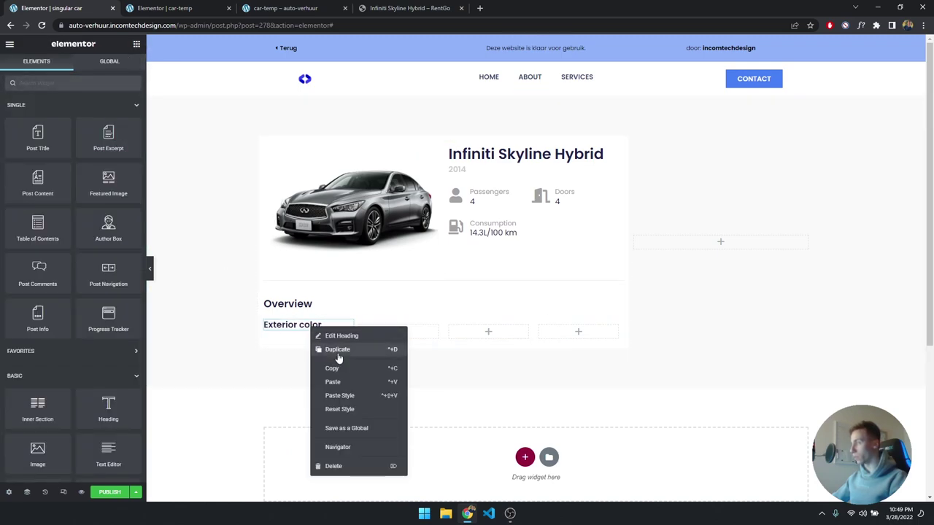
pyautogui.click(337, 350)
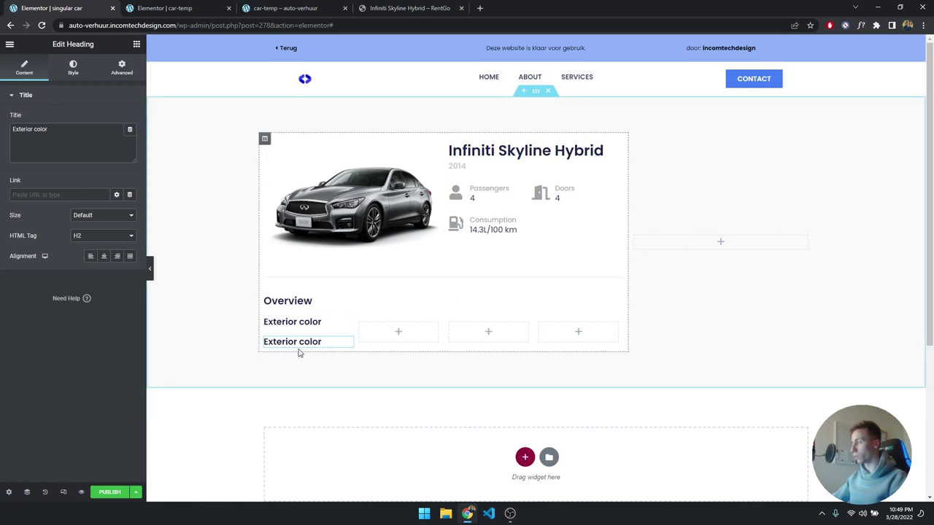
# - Link the duplicated heading's title to the Custom Field dynamic tag and choose the Exterior Color field
pyautogui.click(129, 129)
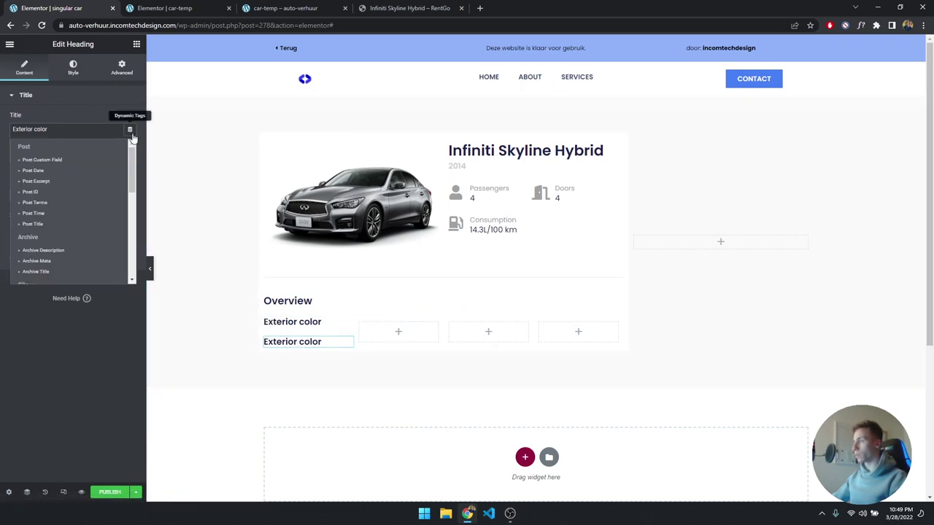
pyautogui.scroll(-5, 54, 208)
pyautogui.click(48, 223)
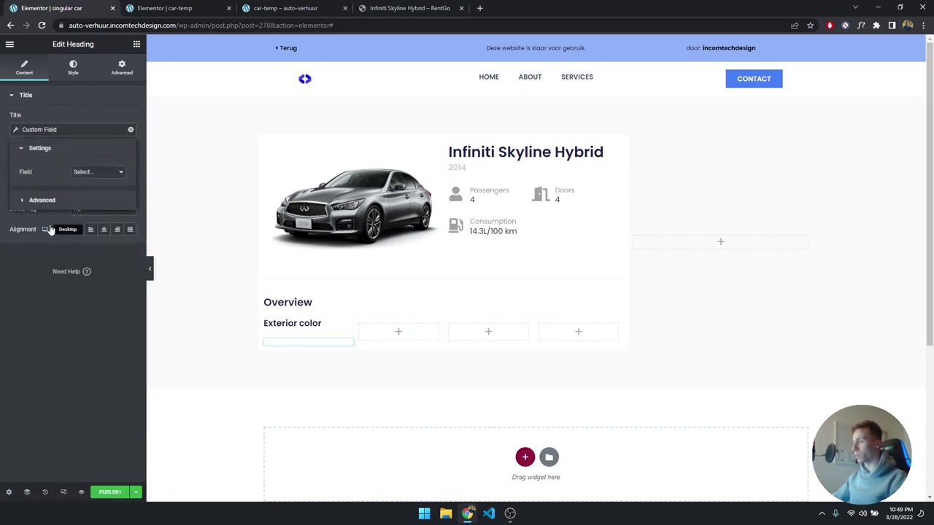
pyautogui.click(83, 171)
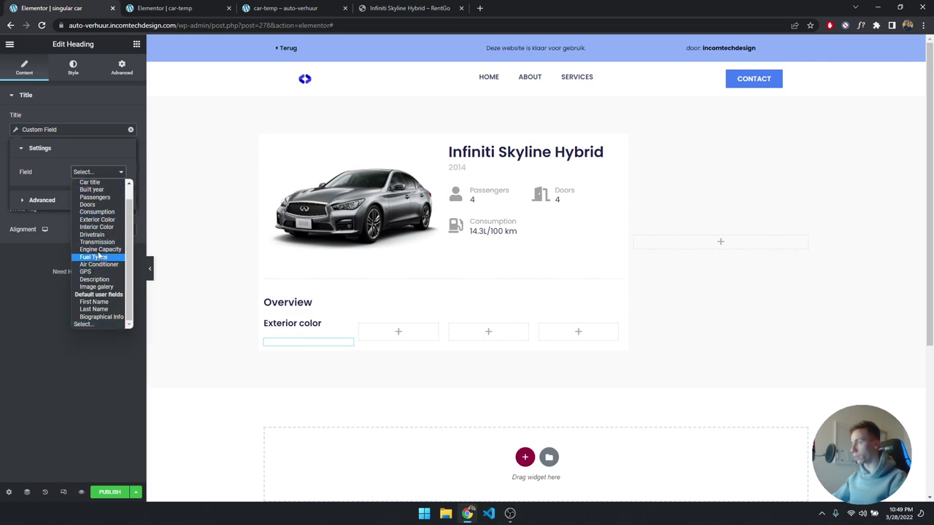
pyautogui.click(98, 220)
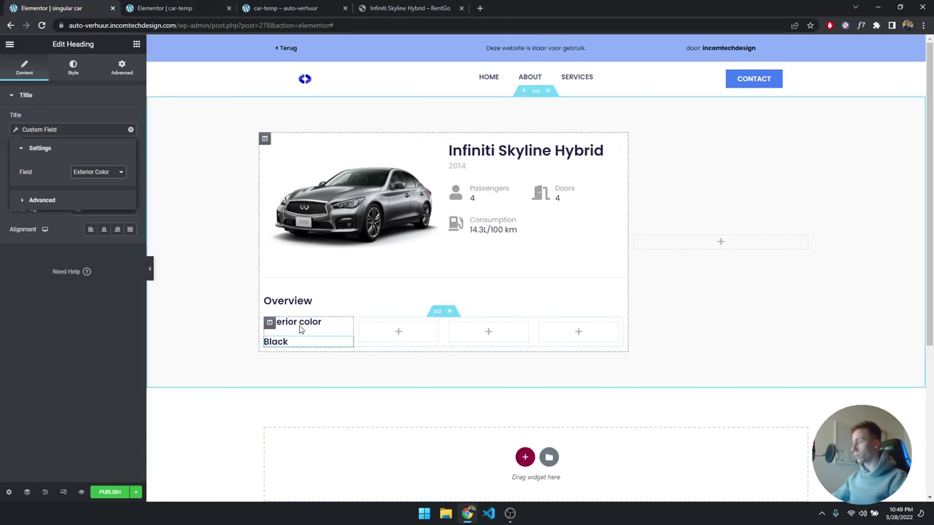
# - Set the exterior color value heading's top margin to -1 em with the sides unlinked, and compare the spacing with car-temp
pyautogui.click(121, 67)
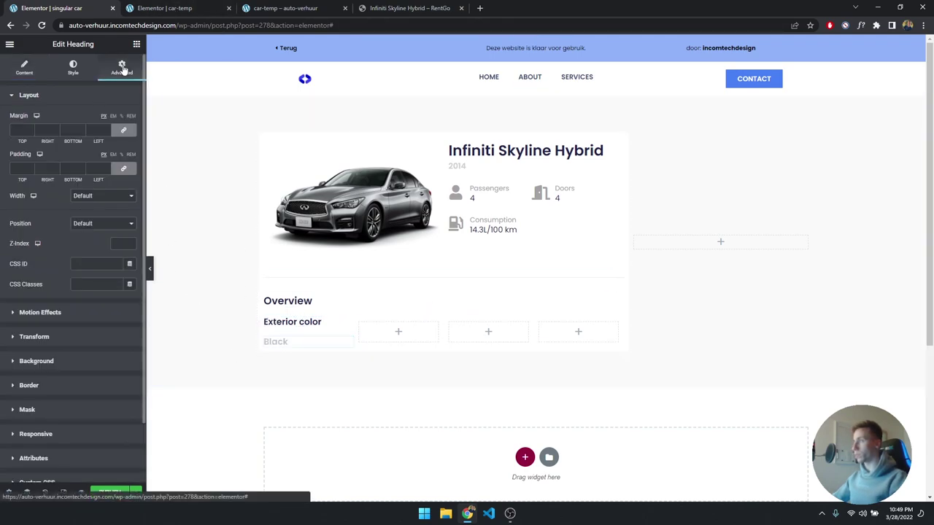
pyautogui.click(114, 116)
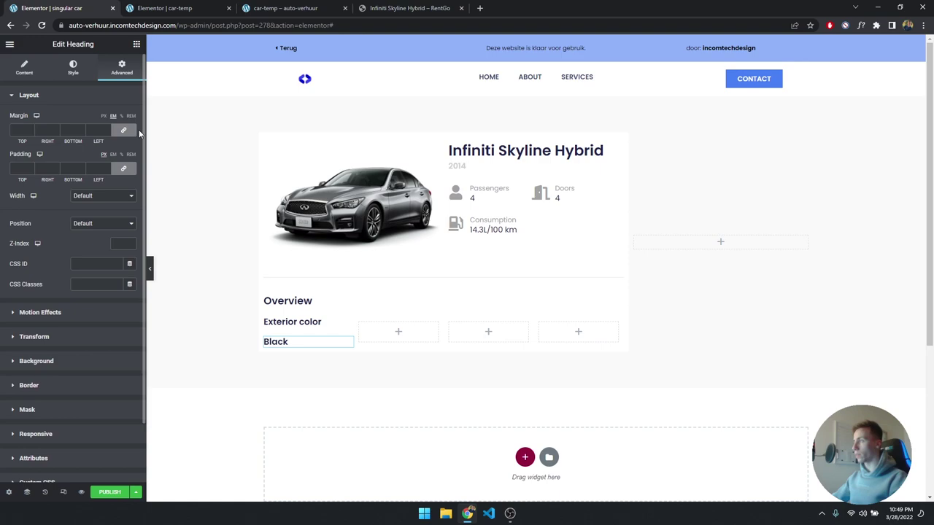
pyautogui.click(124, 130)
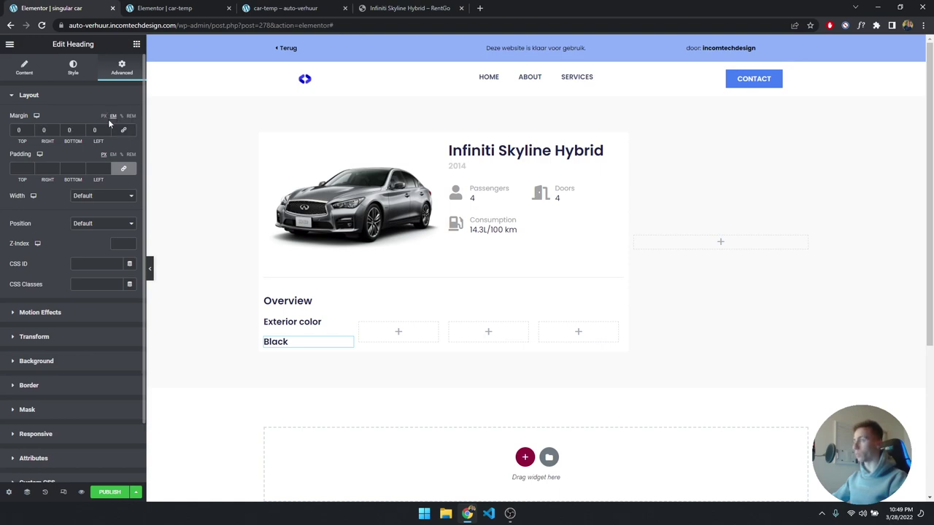
pyautogui.click(31, 133)
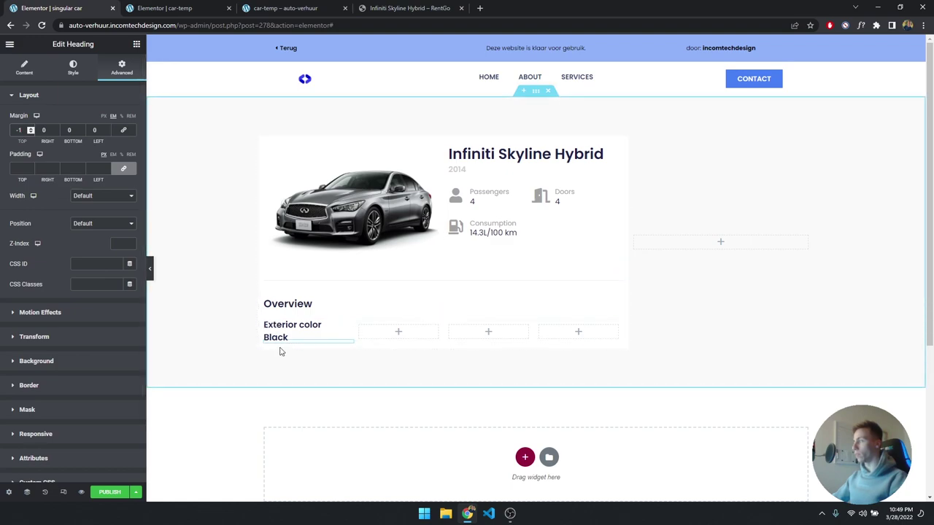
pyautogui.click(177, 6)
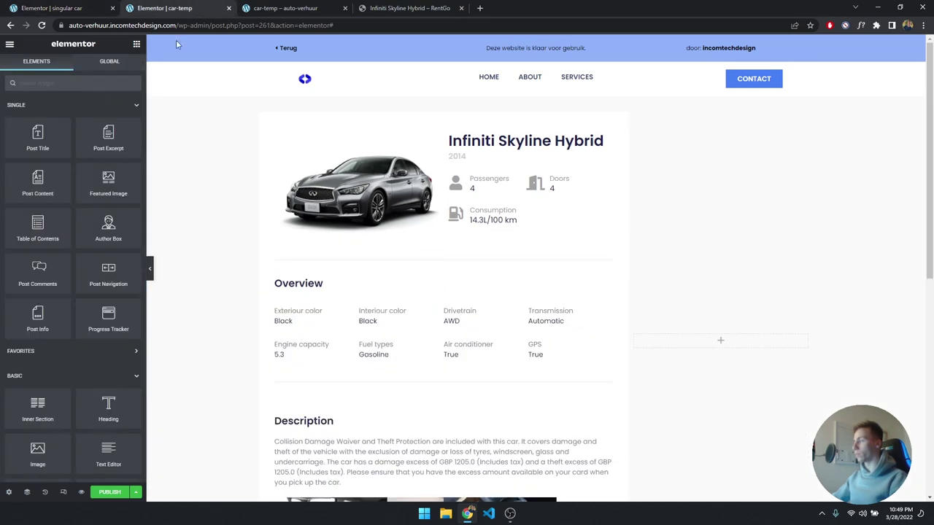
# - Copy the exterior color label's style from car-temp and paste it onto the Exterior color heading in singular car
pyautogui.rightClick(298, 317)
pyautogui.click(317, 354)
pyautogui.click(51, 8)
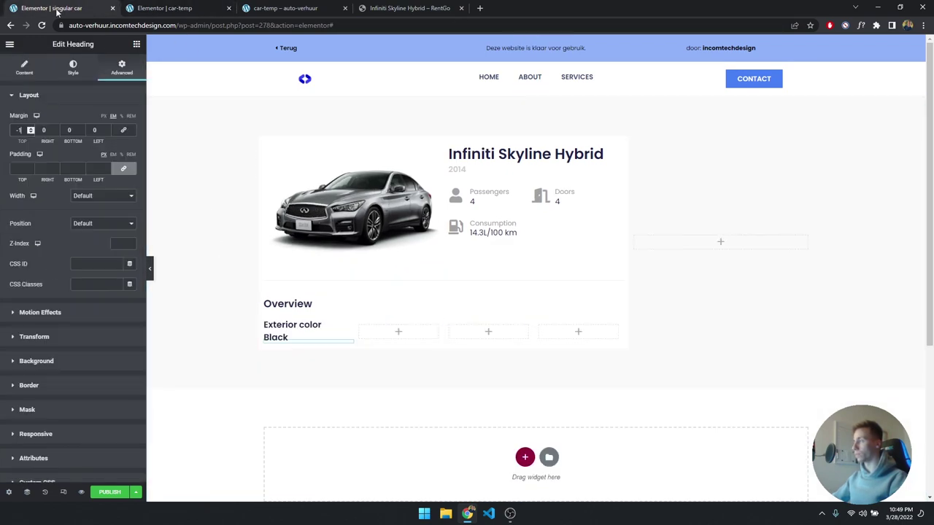
pyautogui.rightClick(302, 328)
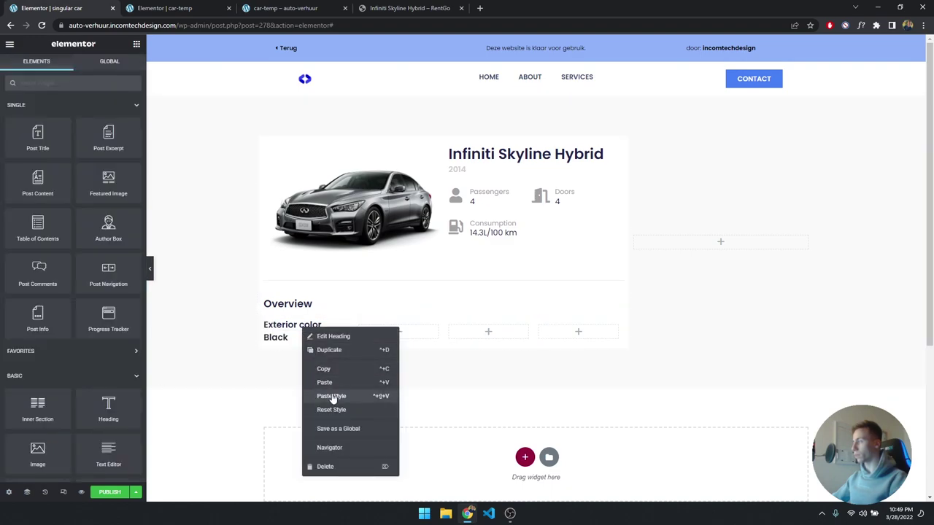
pyautogui.click(388, 394)
# - Copy the exterior color value's style from car-temp and paste it onto the matching value heading in singular car
pyautogui.click(166, 8)
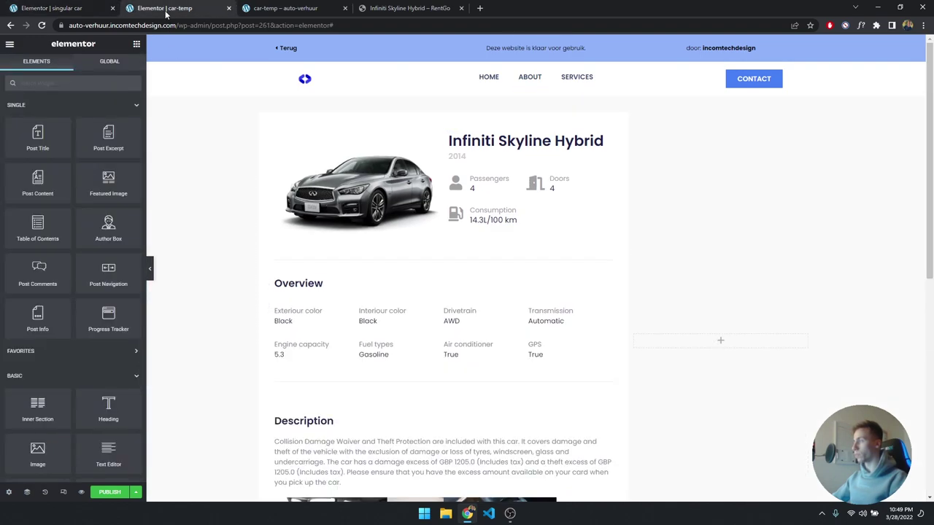
pyautogui.rightClick(296, 334)
pyautogui.click(315, 357)
pyautogui.click(52, 8)
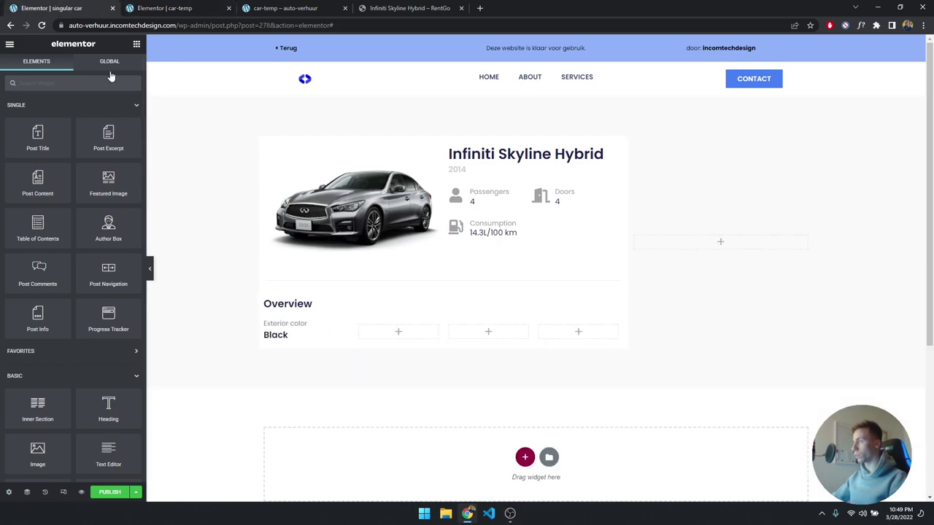
pyautogui.rightClick(297, 336)
pyautogui.click(323, 404)
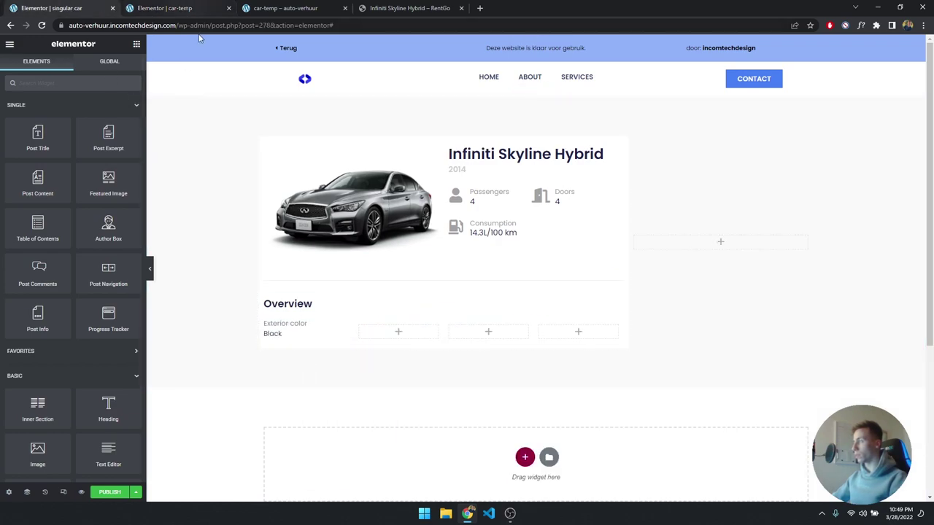
# - Copy the Overview heading's style from car-temp and paste it onto the Overview heading in singular car
pyautogui.click(175, 8)
pyautogui.rightClick(310, 294)
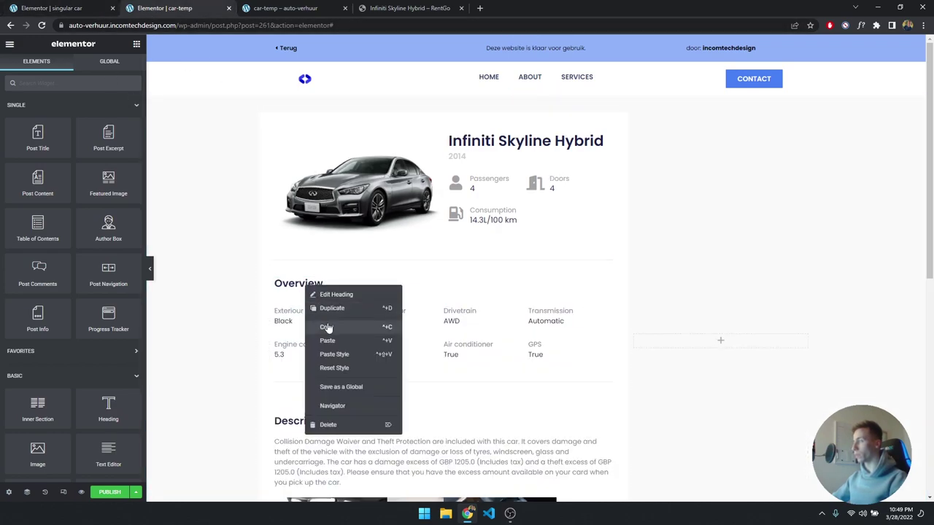
pyautogui.click(325, 327)
pyautogui.click(51, 8)
pyautogui.rightClick(284, 295)
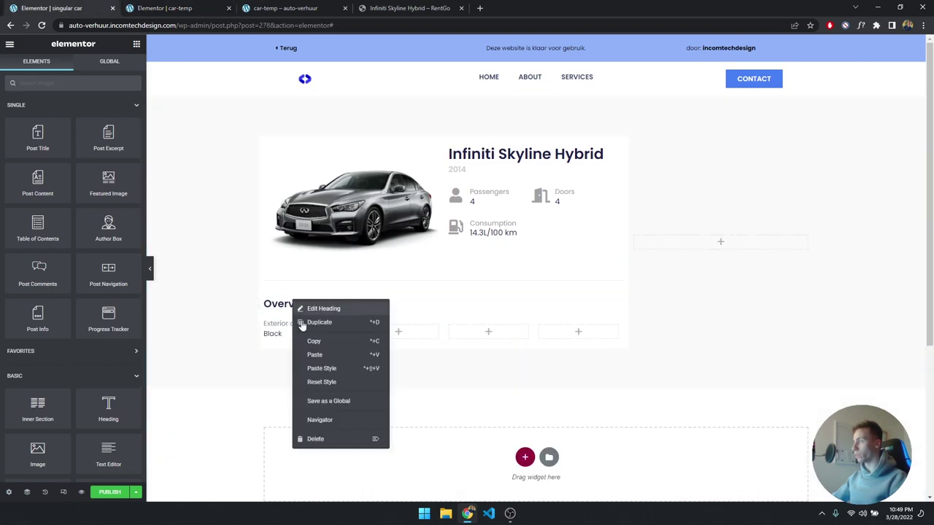
pyautogui.click(327, 367)
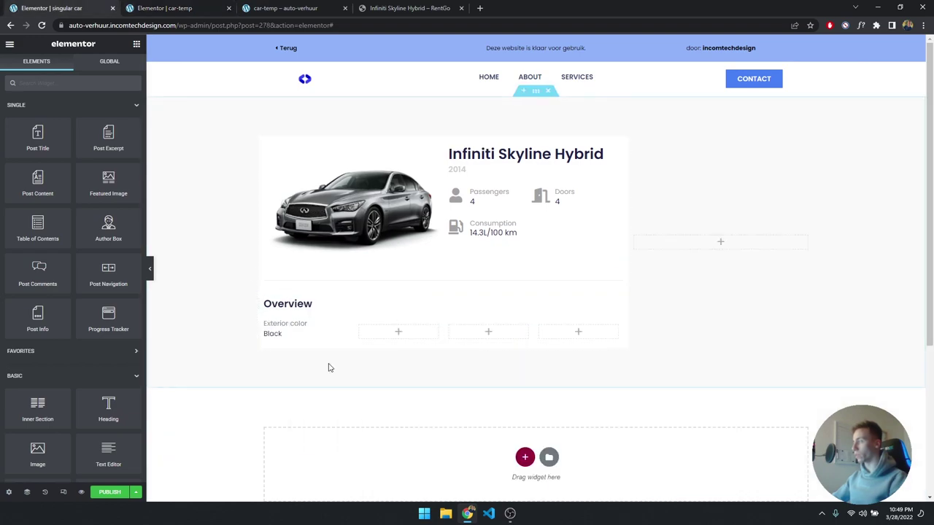
# - Check the text color and typography settings of the Exterior color label
pyautogui.click(288, 320)
pyautogui.click(73, 68)
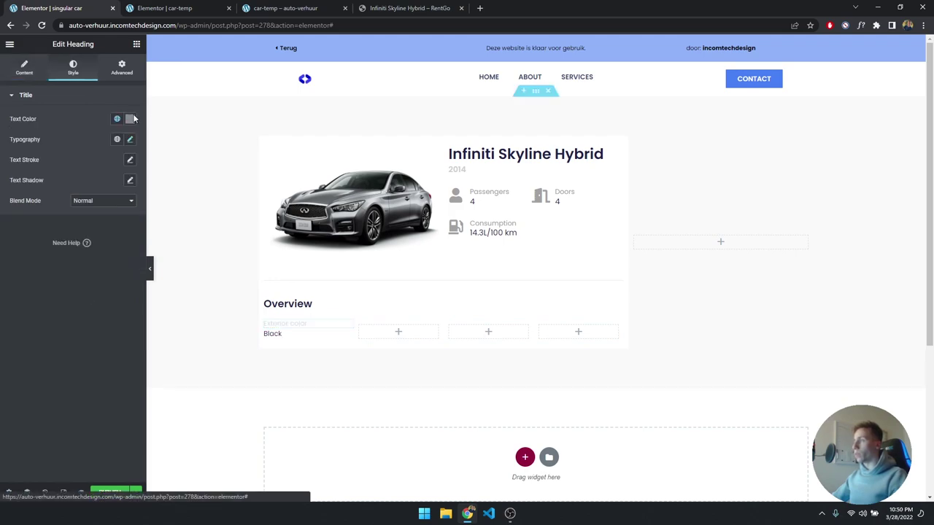
pyautogui.click(131, 140)
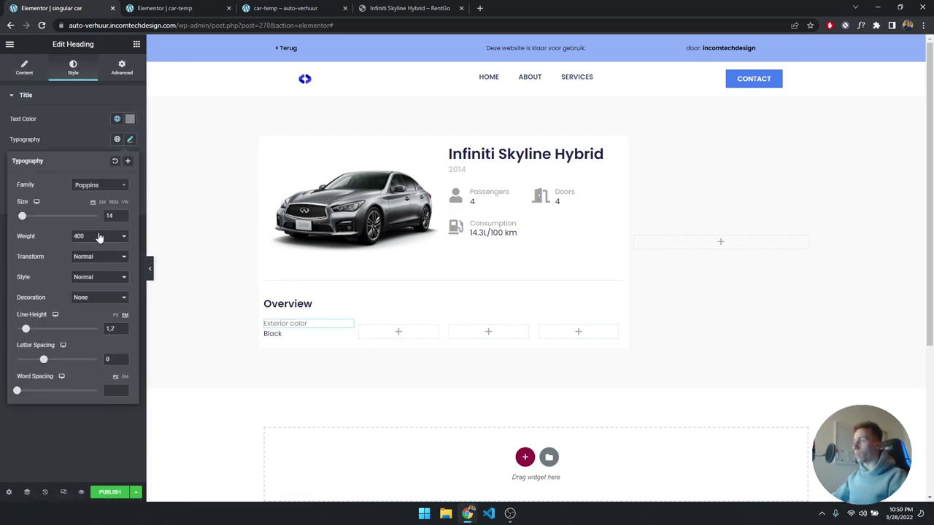
pyautogui.click(132, 140)
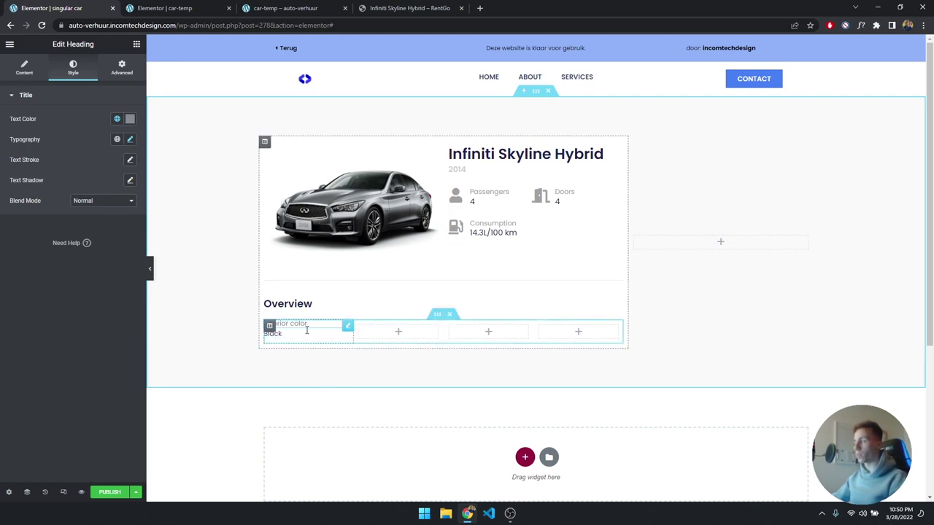
# - Delete the three empty columns beside the exterior color column in the Overview section
pyautogui.rightClick(359, 327)
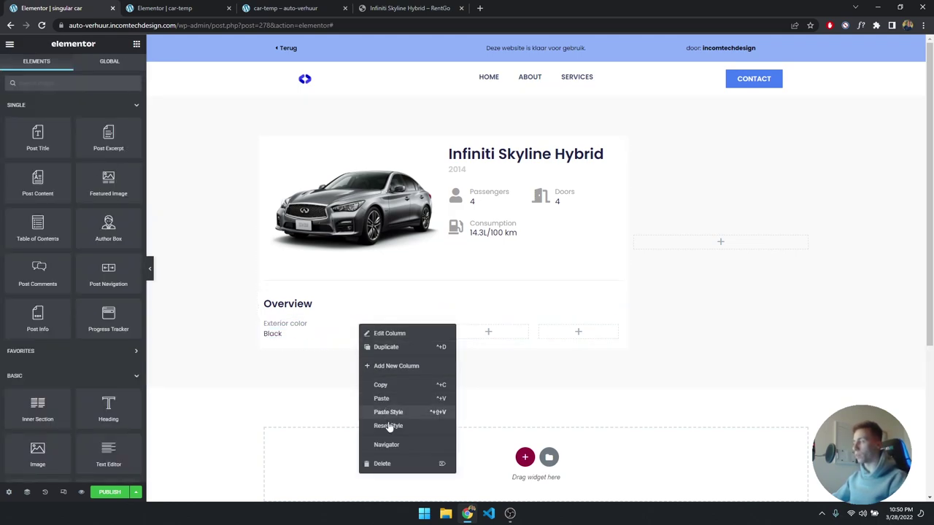
pyautogui.click(380, 464)
pyautogui.rightClick(390, 327)
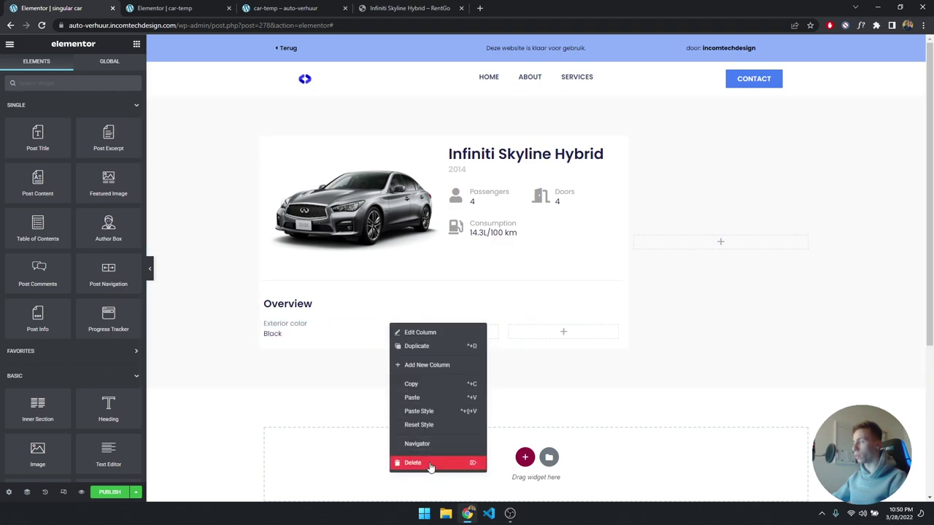
pyautogui.click(431, 467)
pyautogui.rightClick(450, 326)
pyautogui.click(475, 467)
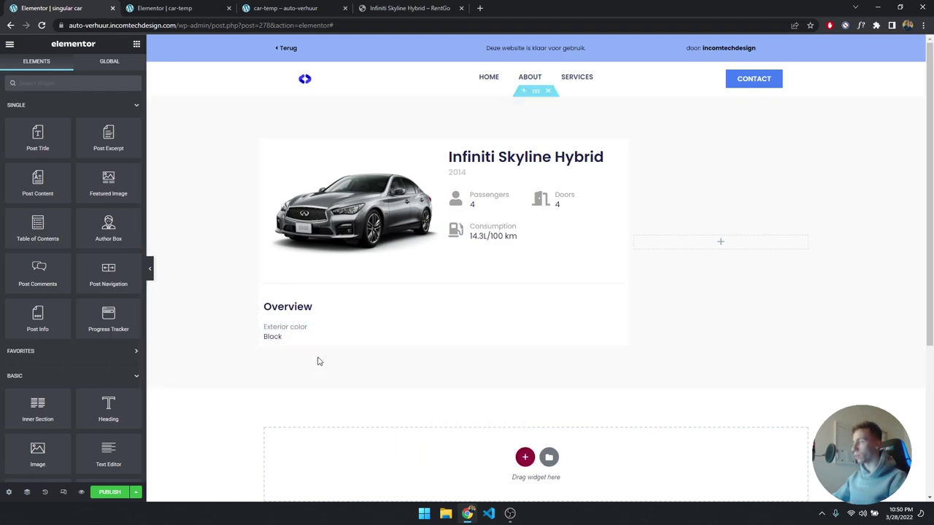
# - Duplicate the exterior color column three times to fill the Overview row with four columns
pyautogui.rightClick(269, 330)
pyautogui.click(291, 351)
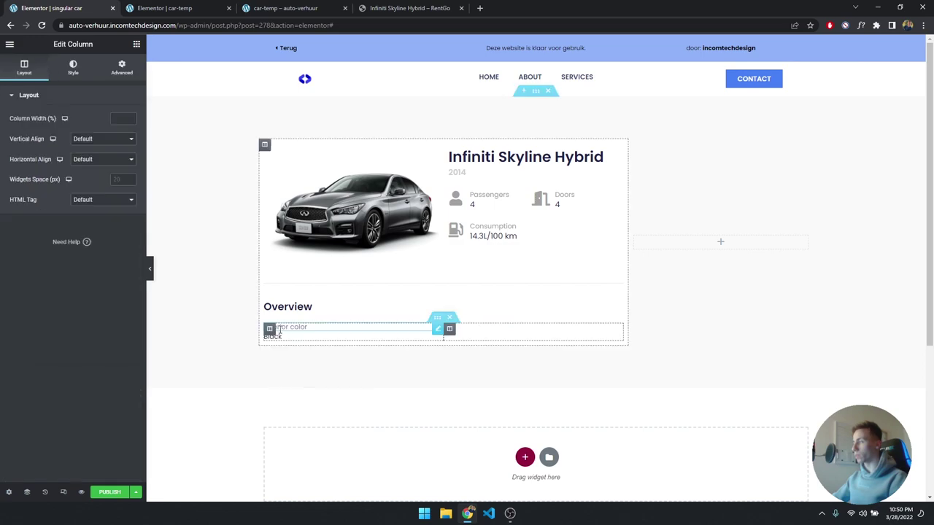
pyautogui.rightClick(270, 329)
pyautogui.click(288, 353)
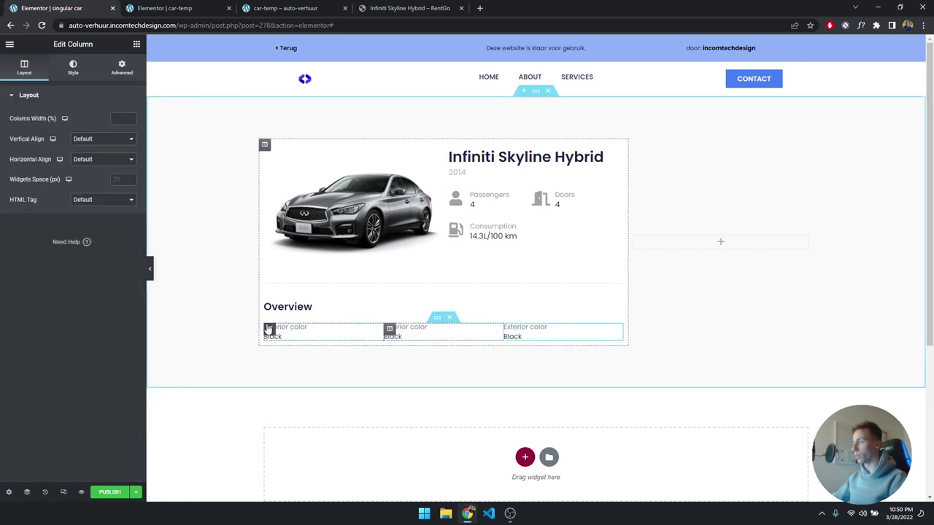
pyautogui.rightClick(268, 326)
pyautogui.click(321, 347)
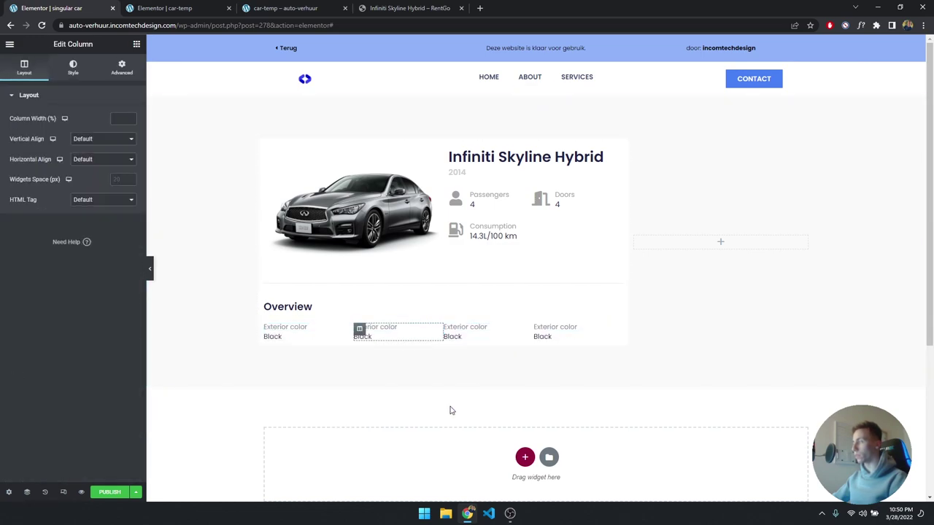
# - Check the second specification label in car-temp and change the second column's label to "Interior color" in singular car
pyautogui.click(390, 328)
pyautogui.click(162, 8)
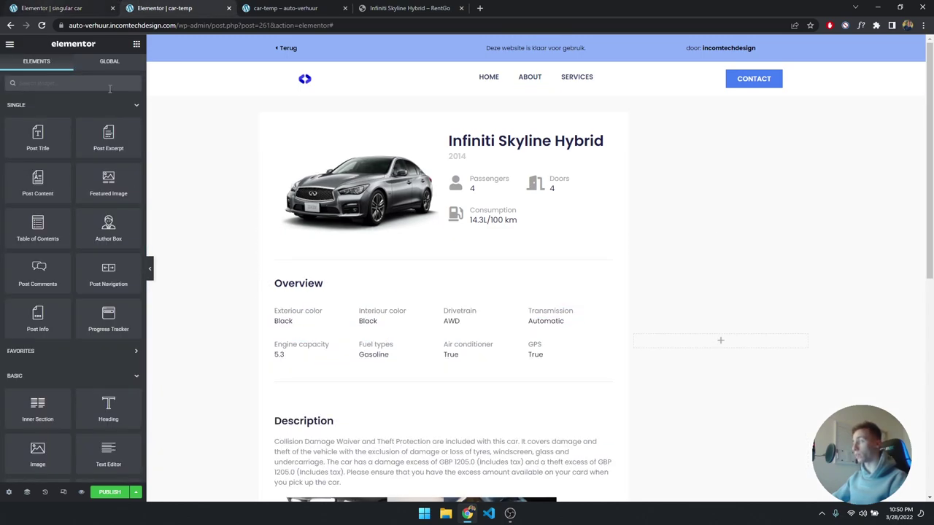
pyautogui.click(55, 8)
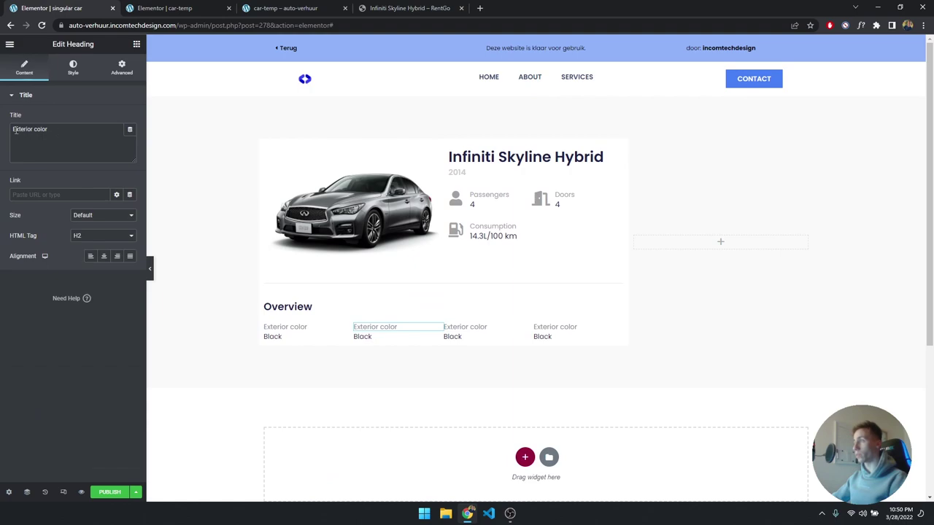
pyautogui.doubleClick(15, 130)
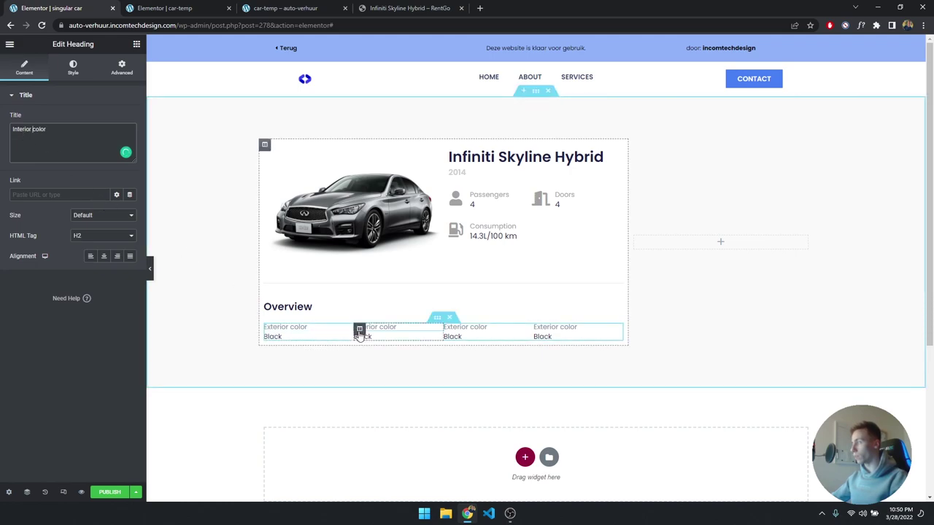
# - Change the second column value's Custom Field source to the Interior Color field
pyautogui.click(365, 336)
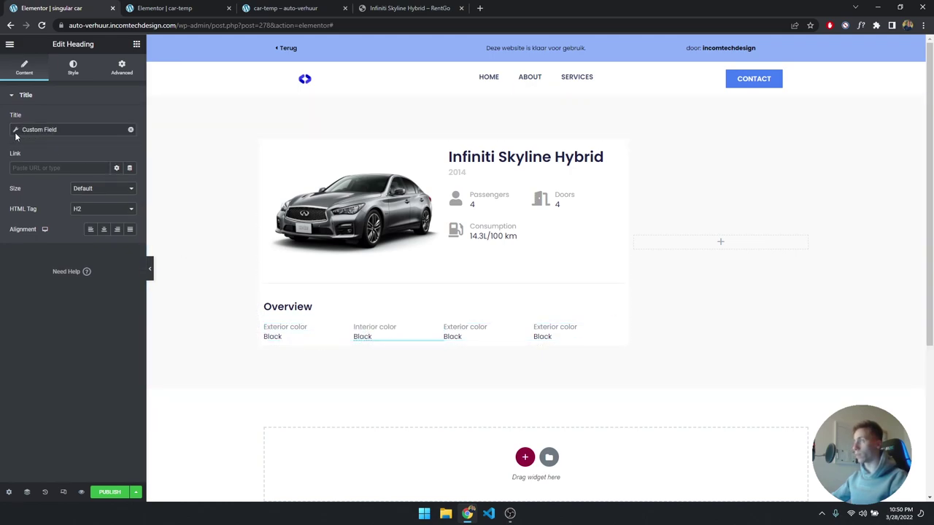
pyautogui.click(16, 131)
pyautogui.click(16, 130)
pyautogui.click(113, 173)
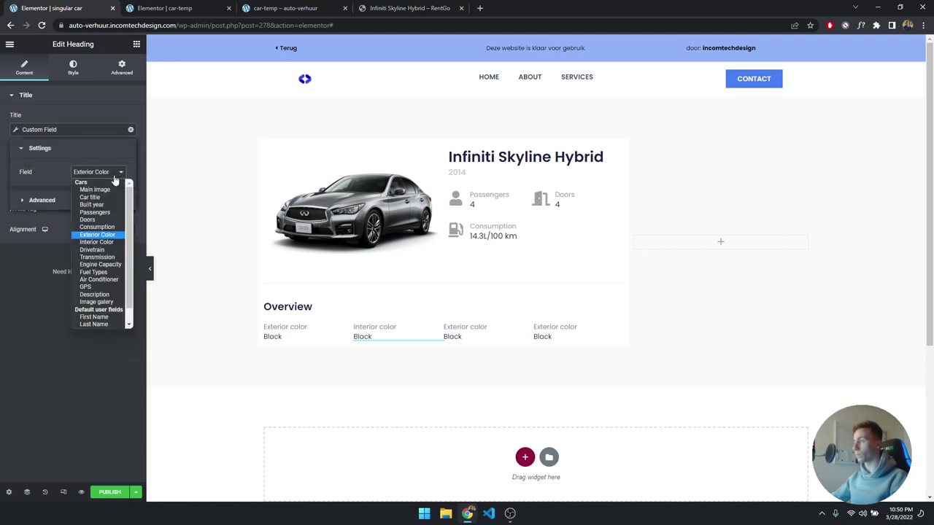
pyautogui.click(111, 243)
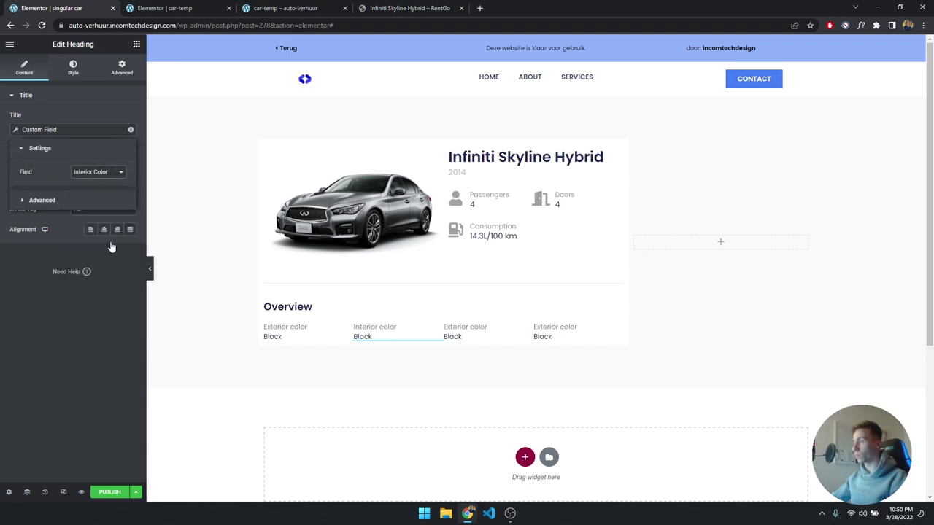
# - Compare the specification rows with car-temp and duplicate the four-column inner section in singular car as a second row
pyautogui.click(475, 326)
pyautogui.click(183, 9)
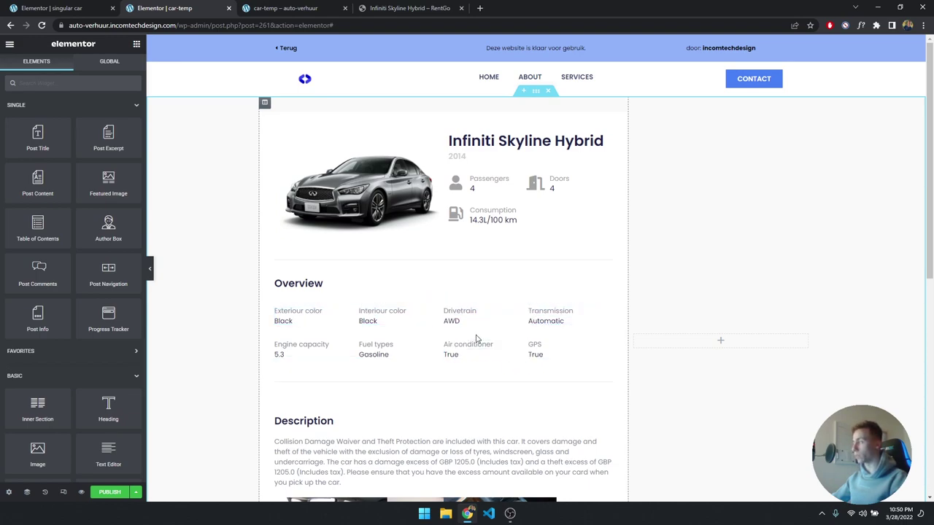
pyautogui.hotkey('ctrl', 'shift', 'Tab')
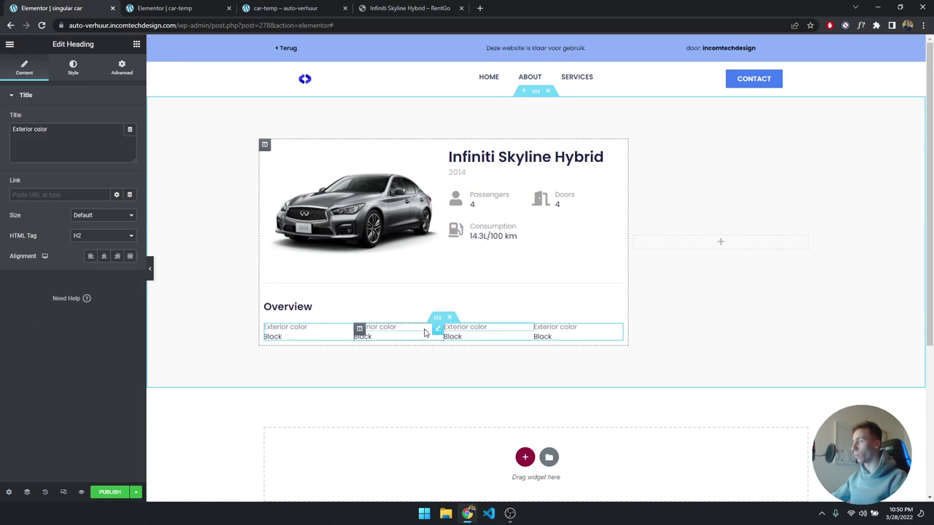
pyautogui.hotkey('ctrl', 'Tab')
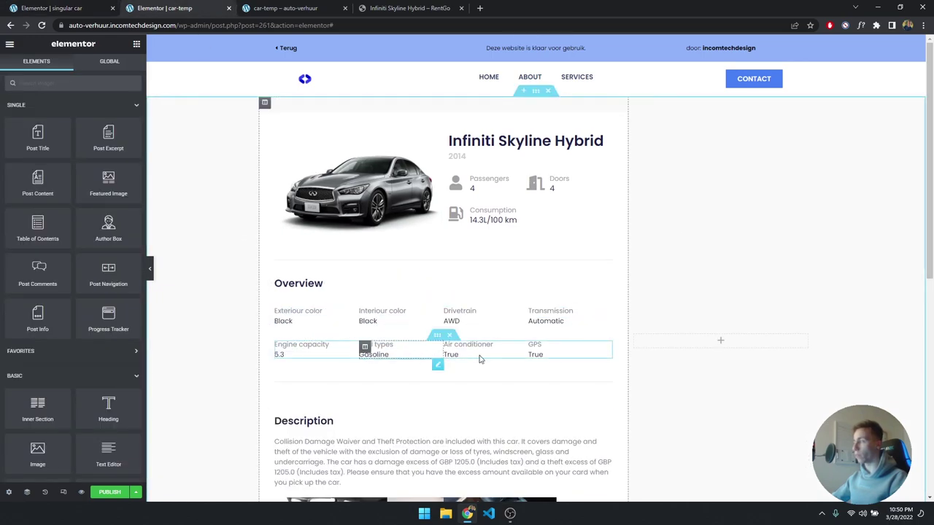
pyautogui.hotkey('ctrl', 'shift', 'Tab')
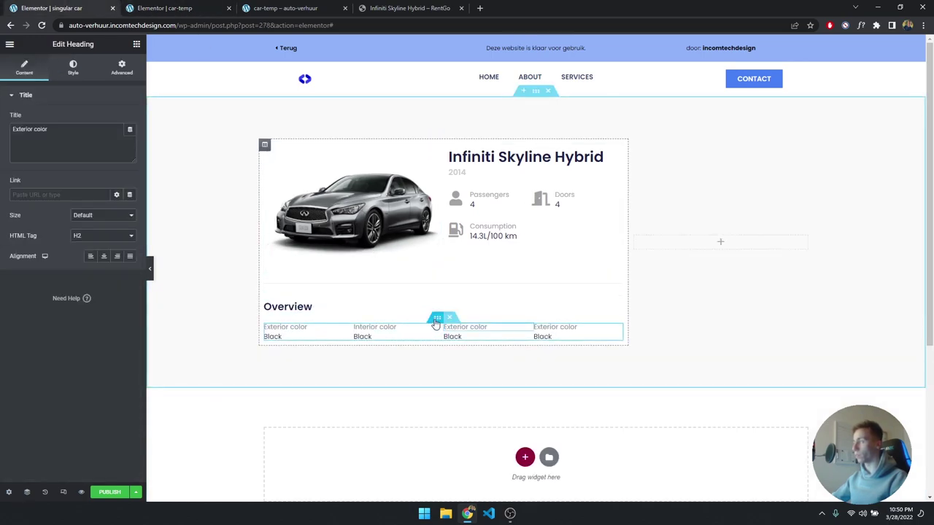
pyautogui.rightClick(436, 327)
pyautogui.hotkey('ctrl', 'd')
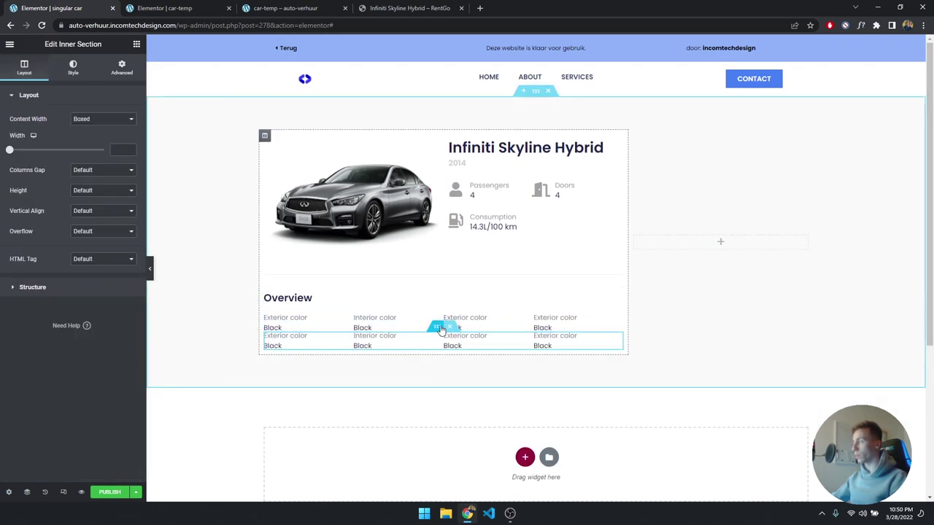
# - Set the second specification row's top margin to 1 em with the sides unlinked, and switch to car-temp to compare
pyautogui.click(123, 67)
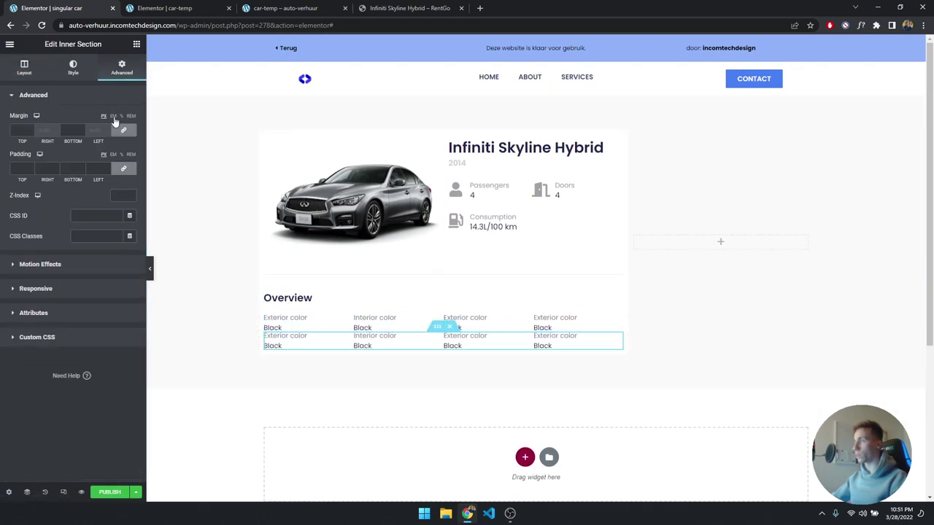
pyautogui.click(32, 128)
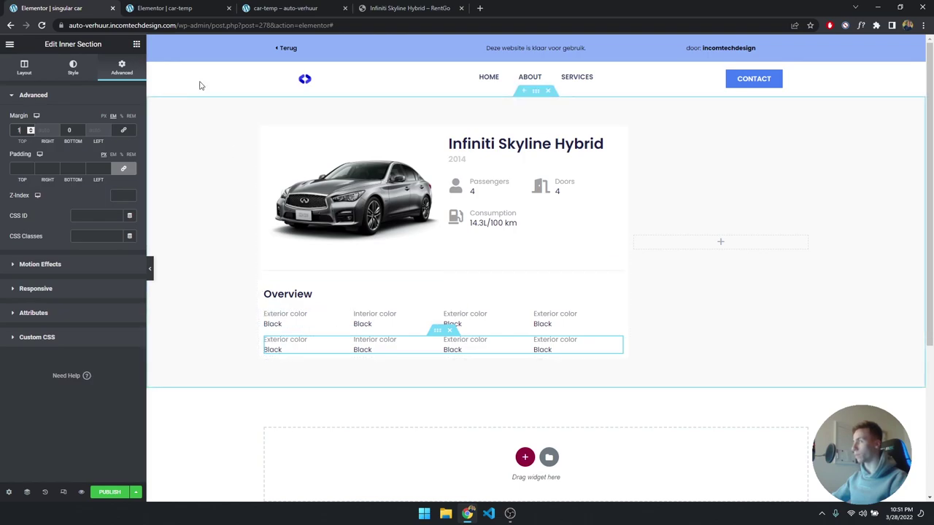
pyautogui.click(164, 8)
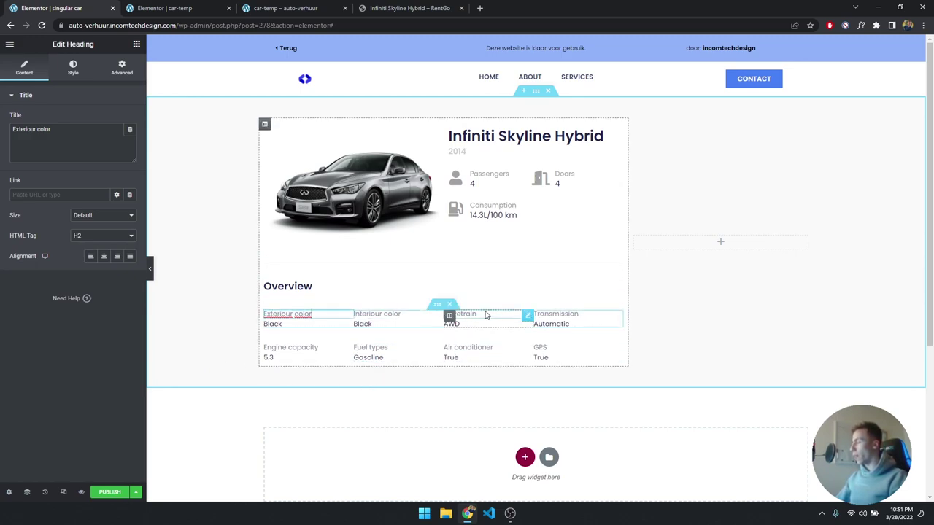
# - Examine the divider, Description text and image gallery below the Overview section in car-temp, and return to singular car
pyautogui.scroll(-1, 494, 278)
pyautogui.scroll(1, 263, 124)
pyautogui.hotkey('ctrl', 'Tab')
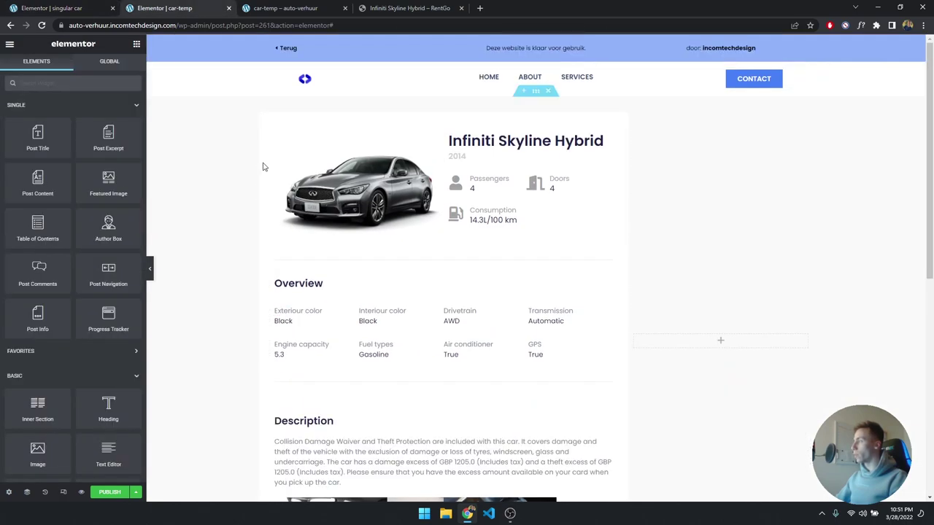
pyautogui.scroll(-1, 313, 278)
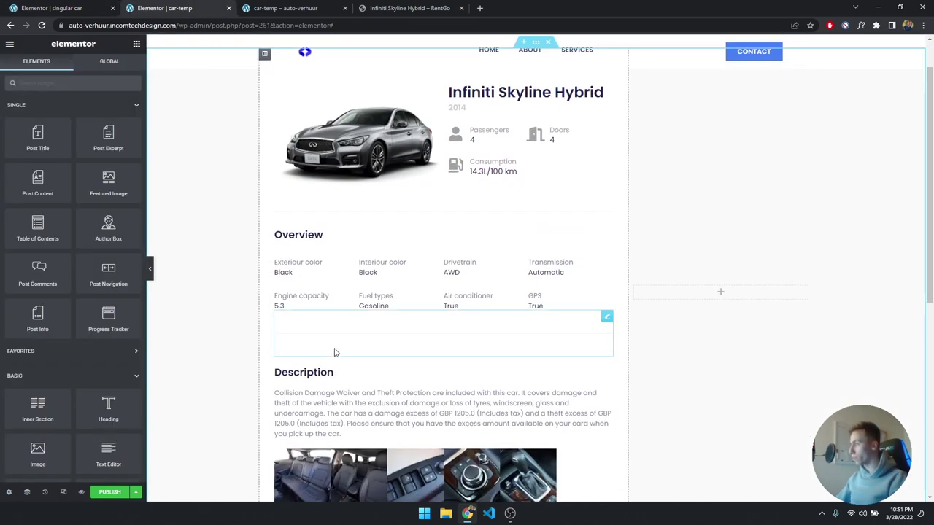
pyautogui.scroll(-1, 334, 353)
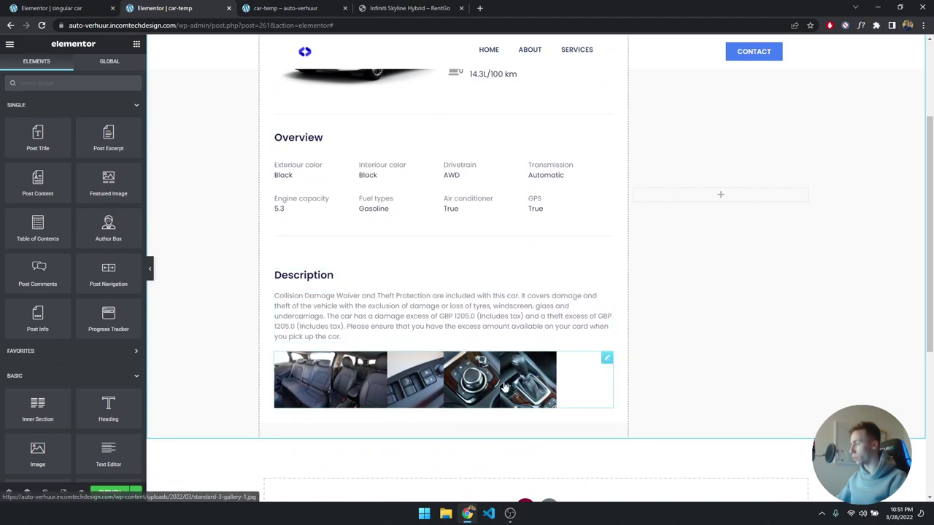
pyautogui.scroll(1, 479, 383)
pyautogui.scroll(1, 479, 383)
pyautogui.hotkey('ctrl', 'shift', 'Tab')
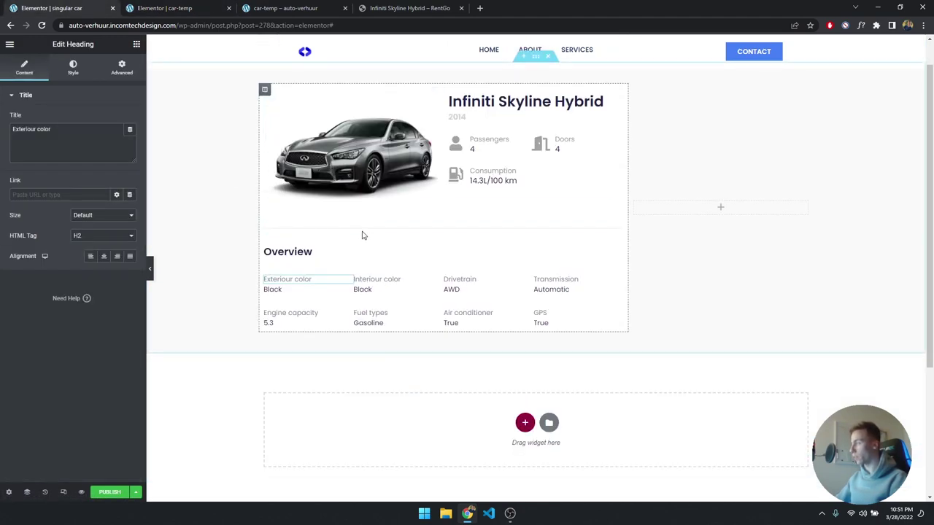
# - Copy the divider above the Overview heading and paste it into the second specification row
pyautogui.rightClick(361, 234)
pyautogui.click(394, 269)
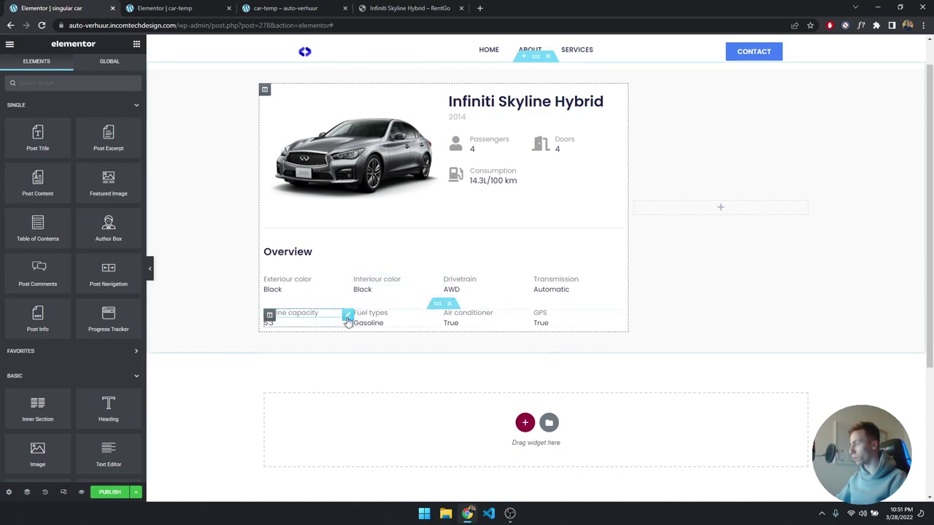
pyautogui.rightClick(437, 305)
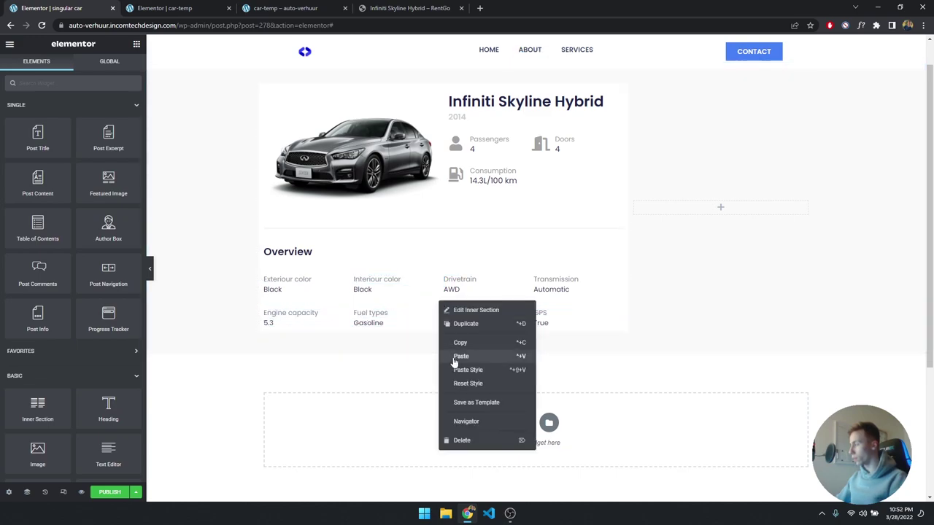
pyautogui.click(454, 359)
# - Move the pasted divider in the Navigator out of the first column to directly below the second specification row's inner section
pyautogui.rightClick(324, 338)
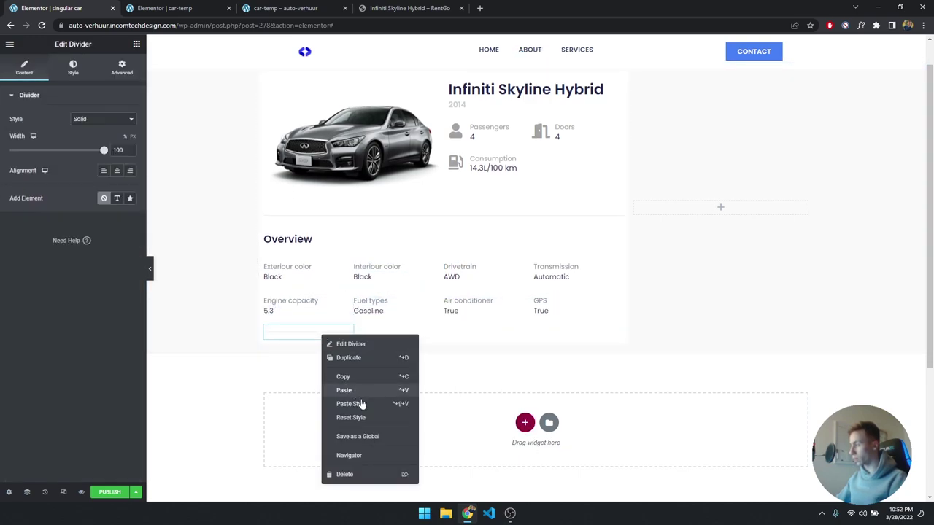
pyautogui.click(368, 453)
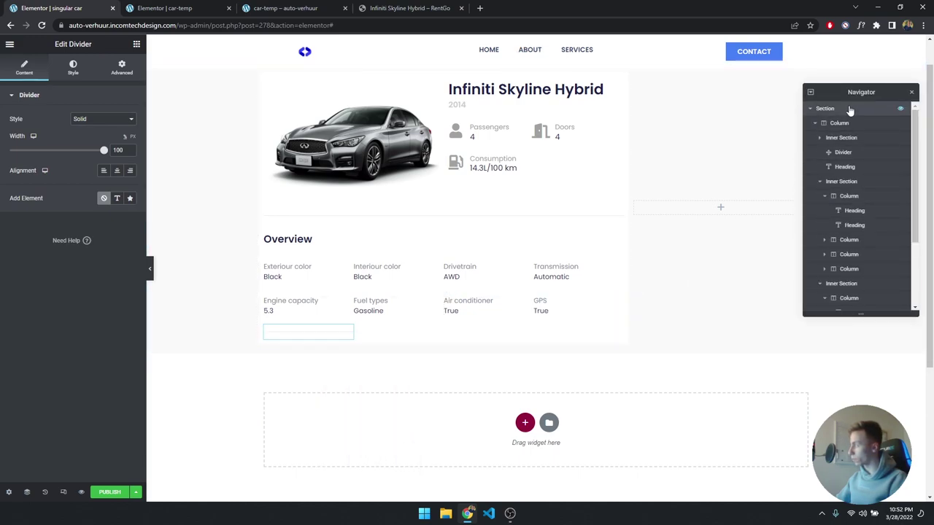
pyautogui.moveTo(845, 93); pyautogui.dragTo(52, 240)
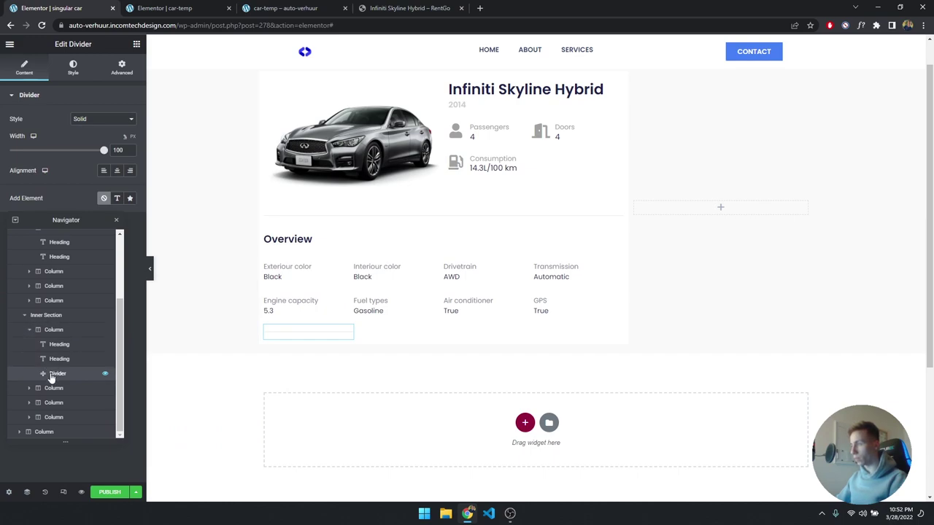
pyautogui.moveTo(51, 377); pyautogui.dragTo(52, 428)
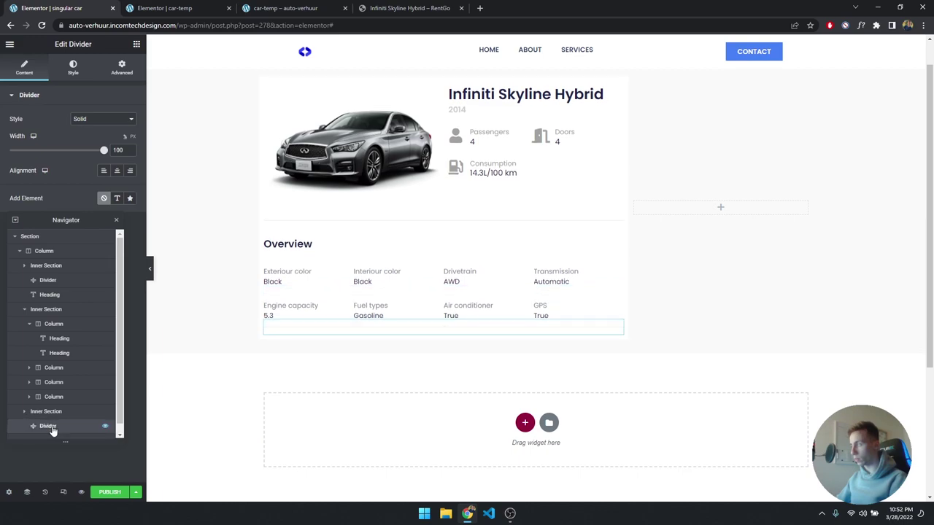
pyautogui.click(116, 221)
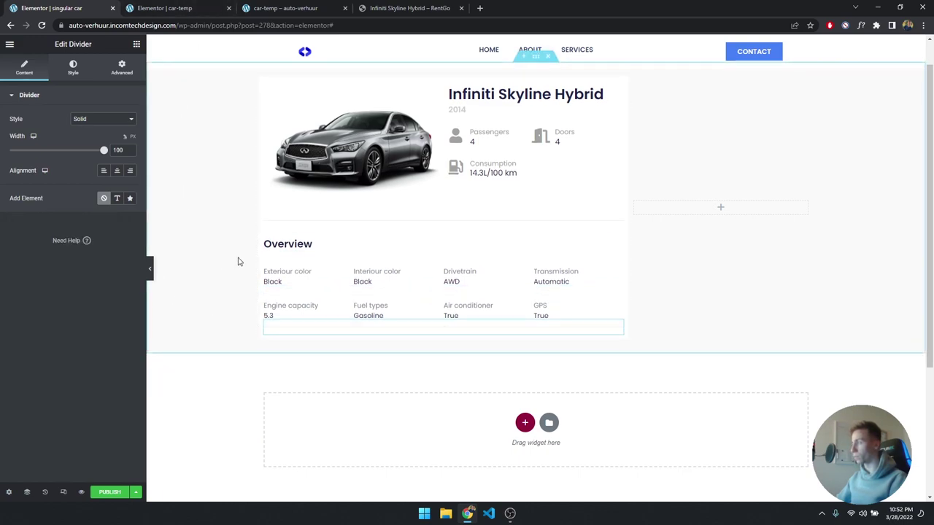
# - Set the lower divider's top and bottom margins to 2 em, preview the card and compare it with car-temp
pyautogui.click(122, 67)
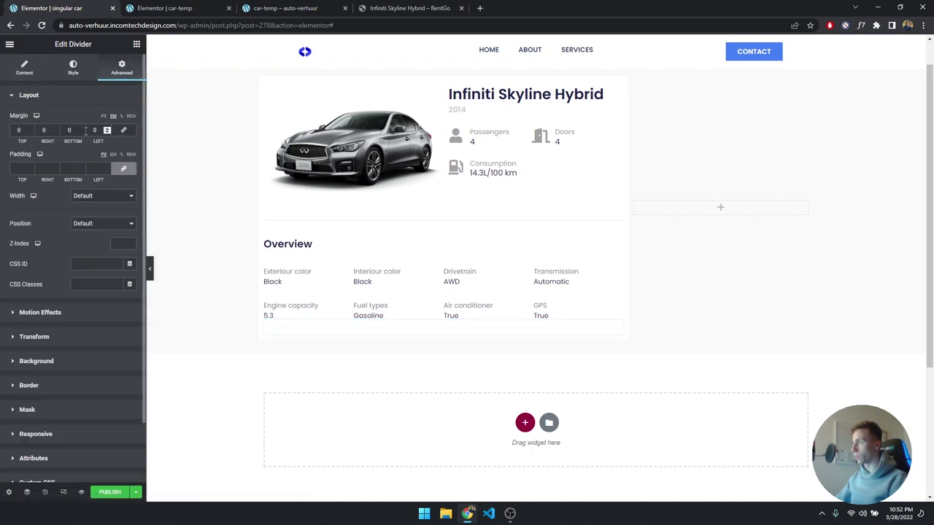
pyautogui.click(19, 130)
pyautogui.write('1')
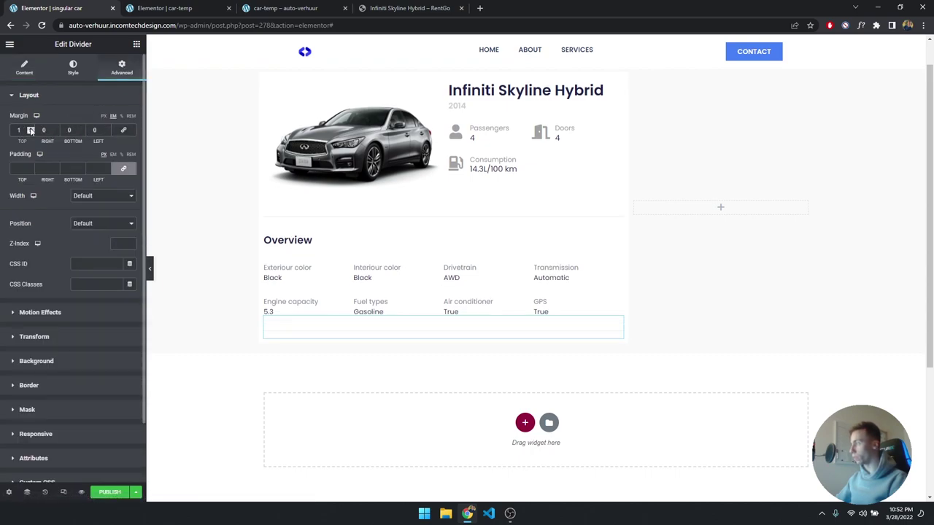
pyautogui.click(31, 129)
pyautogui.click(82, 128)
pyautogui.click(82, 128)
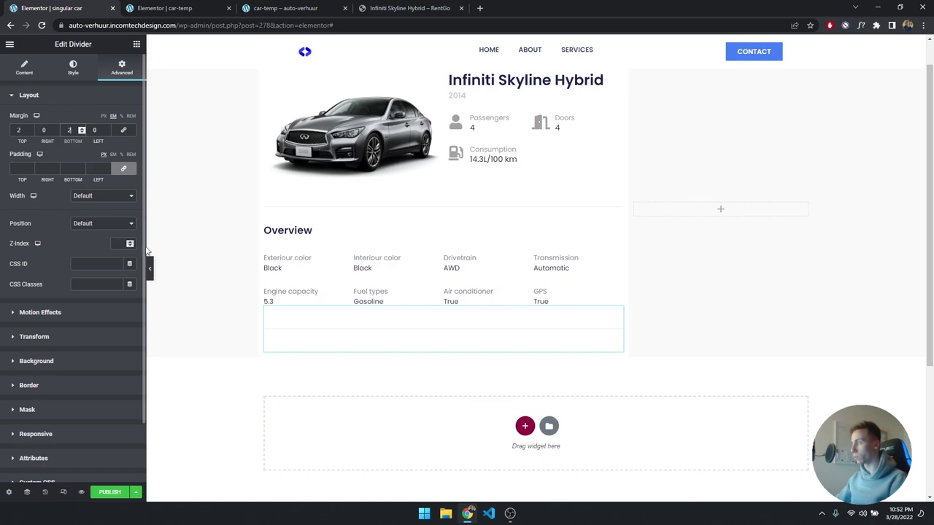
pyautogui.click(151, 274)
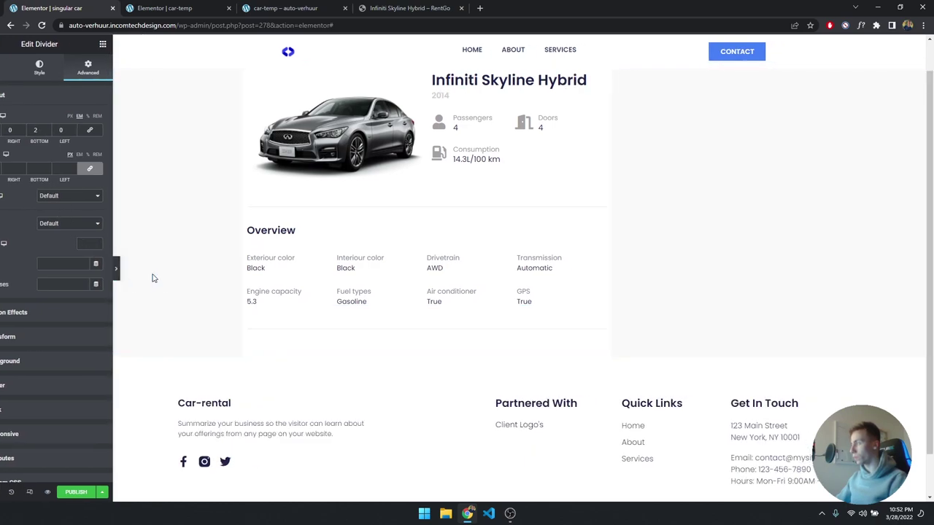
pyautogui.click(3, 270)
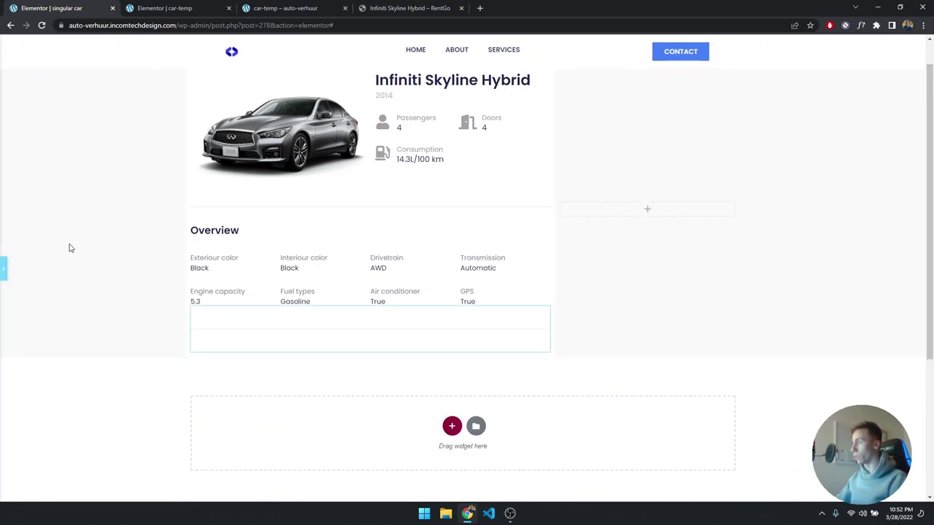
pyautogui.click(174, 8)
pyautogui.click(66, 8)
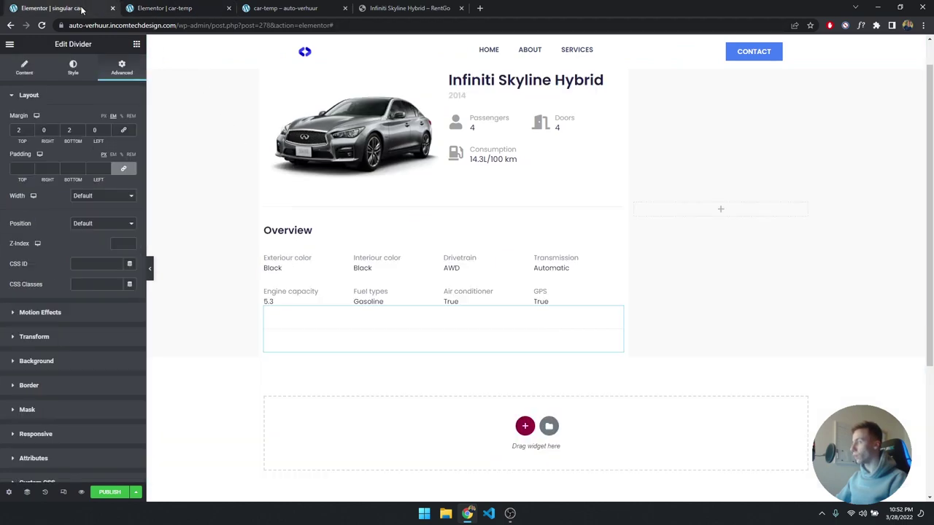
# - Copy the Overview heading and paste it below the lower divider
pyautogui.rightClick(296, 229)
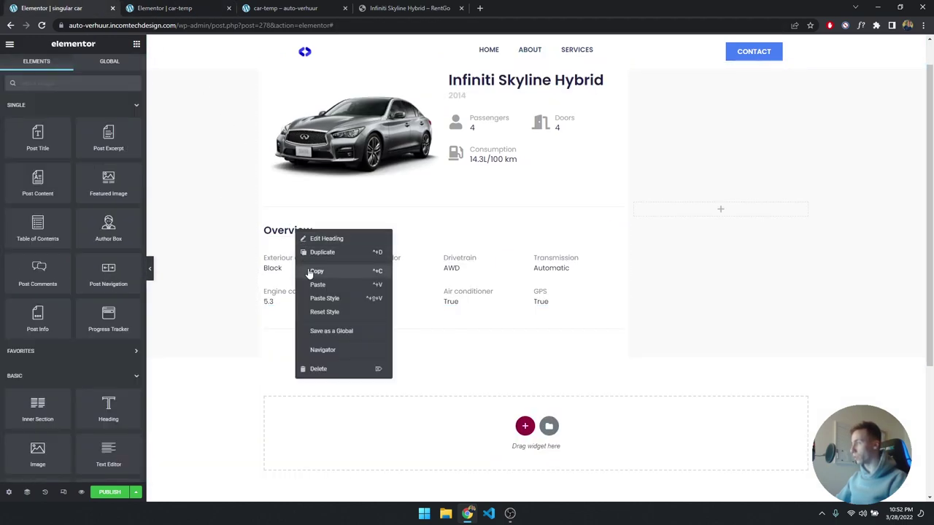
pyautogui.click(315, 270)
pyautogui.rightClick(300, 332)
pyautogui.click(323, 385)
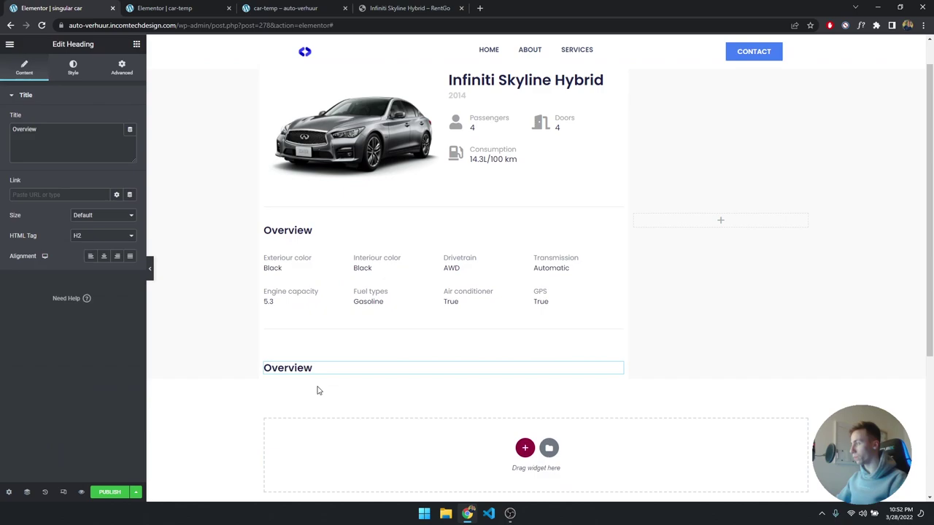
pyautogui.hotkey('ctrl', 'v')
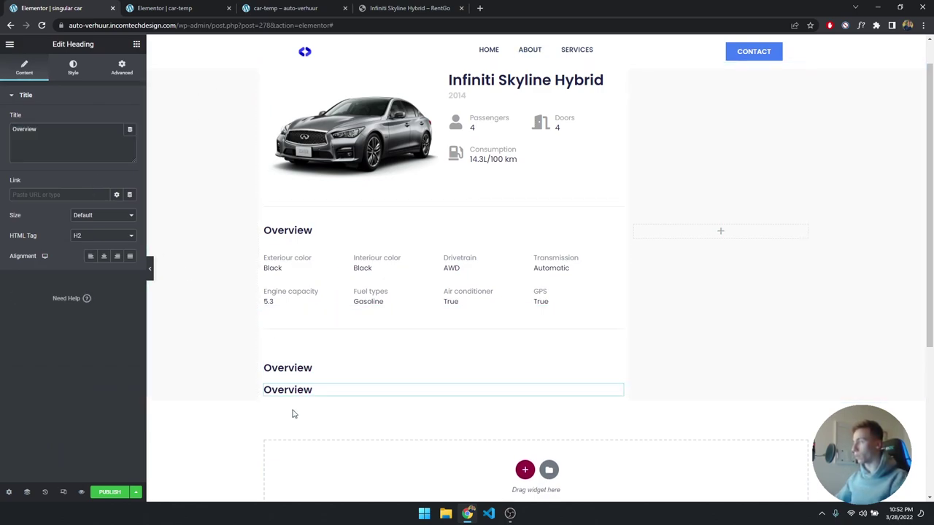
pyautogui.rightClick(306, 390)
pyautogui.click(323, 492)
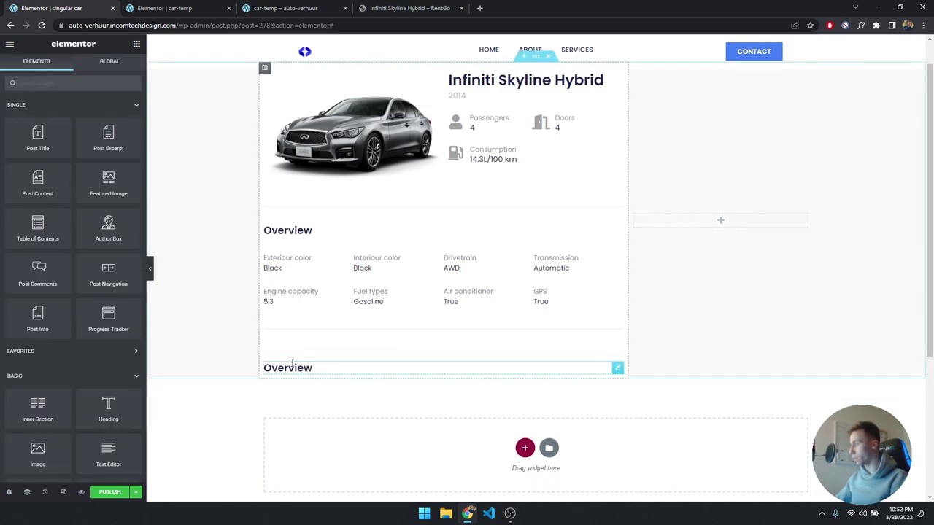
# - Change the copied heading's title to Description and add a Text Editor widget directly below it
pyautogui.click(288, 368)
pyautogui.doubleClick(24, 129)
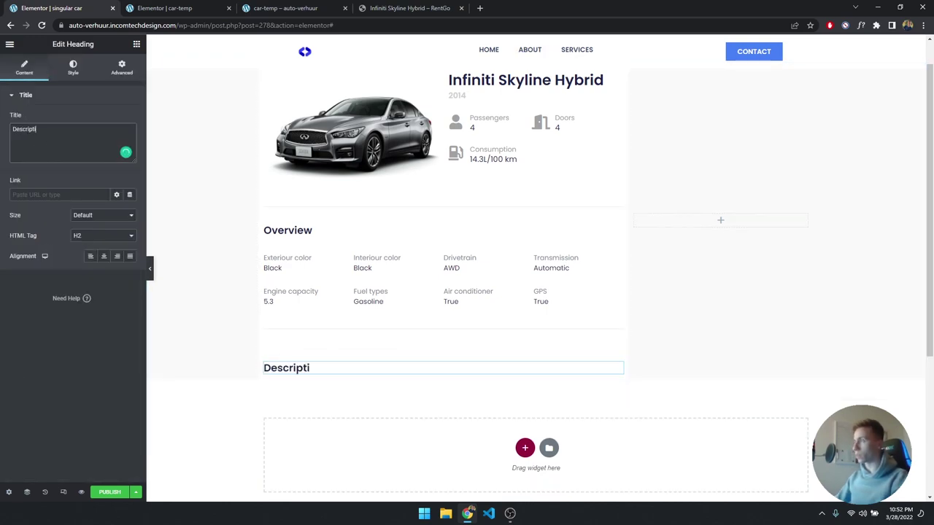
pyautogui.click(136, 44)
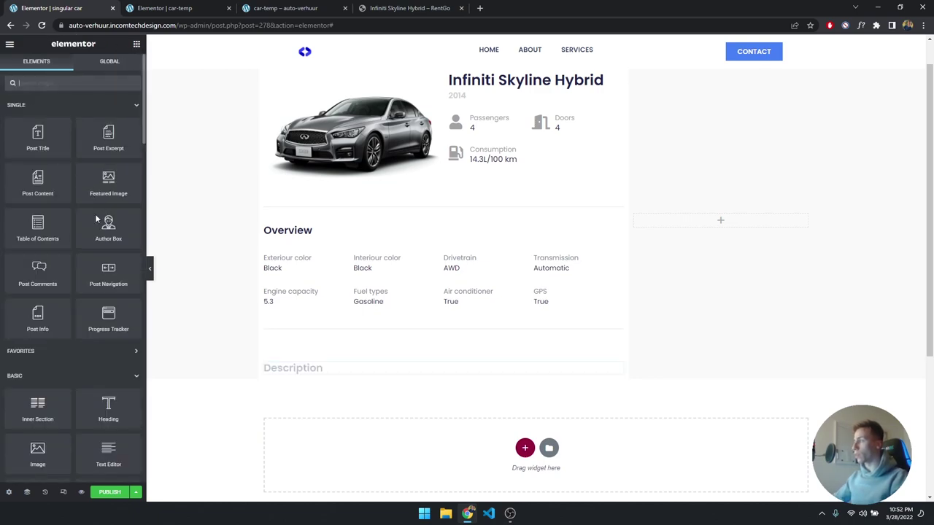
pyautogui.moveTo(113, 453); pyautogui.dragTo(326, 377)
# - Make the text widget's content dynamic with a Custom Field source set to the Description field
pyautogui.click(129, 123)
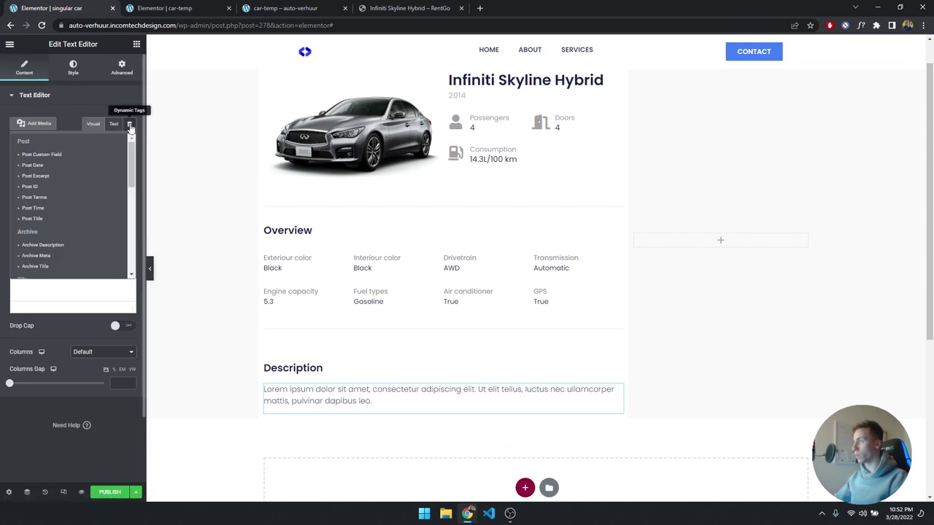
pyautogui.scroll(-5, 86, 201)
pyautogui.click(67, 218)
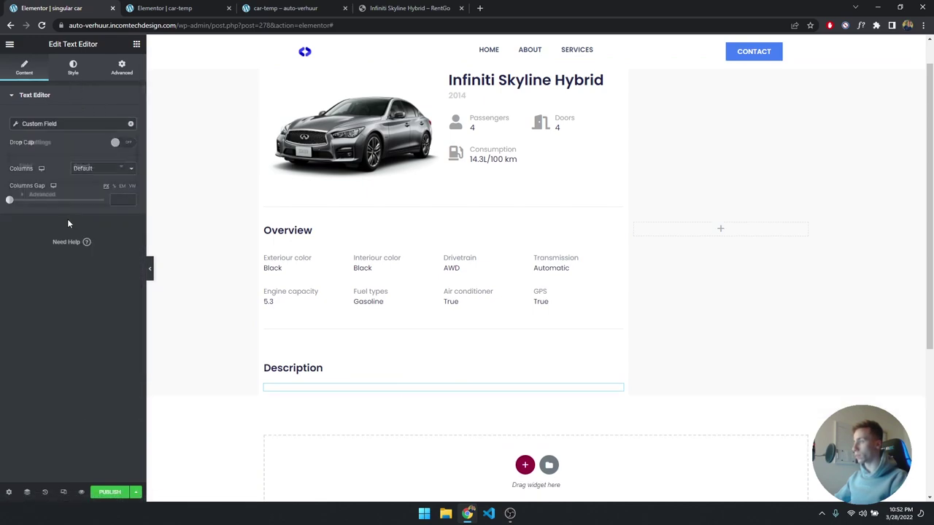
pyautogui.click(89, 167)
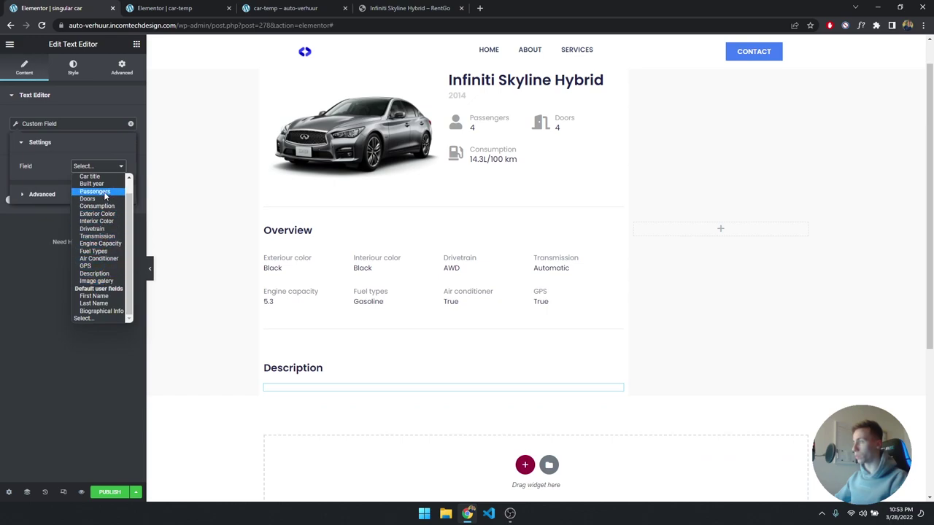
pyautogui.click(96, 273)
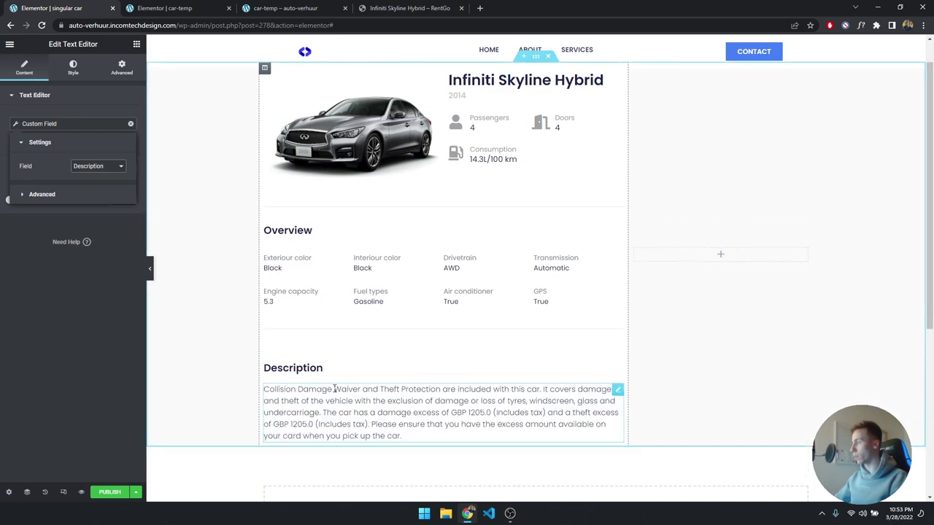
# - Paste the style of car-temp's description text onto the singular car description, and check its text color and typography
pyautogui.click(183, 8)
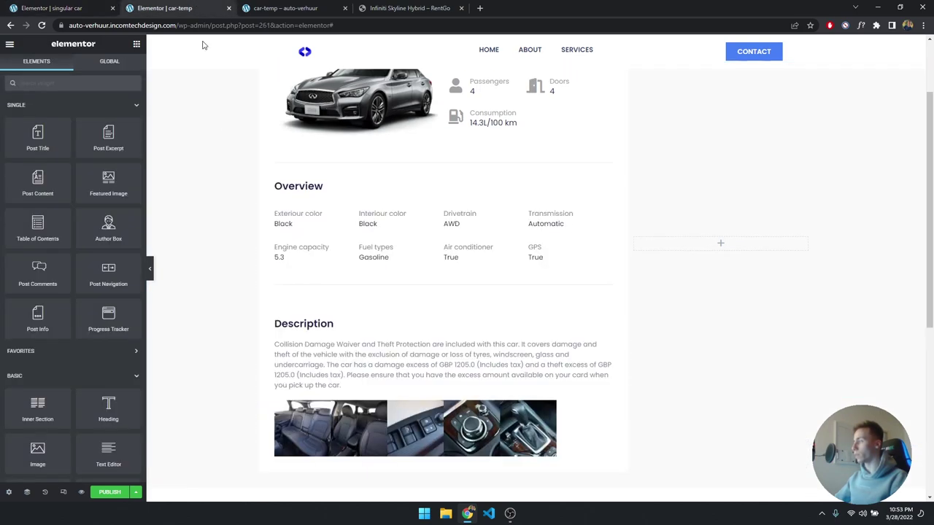
pyautogui.rightClick(353, 385)
pyautogui.click(372, 334)
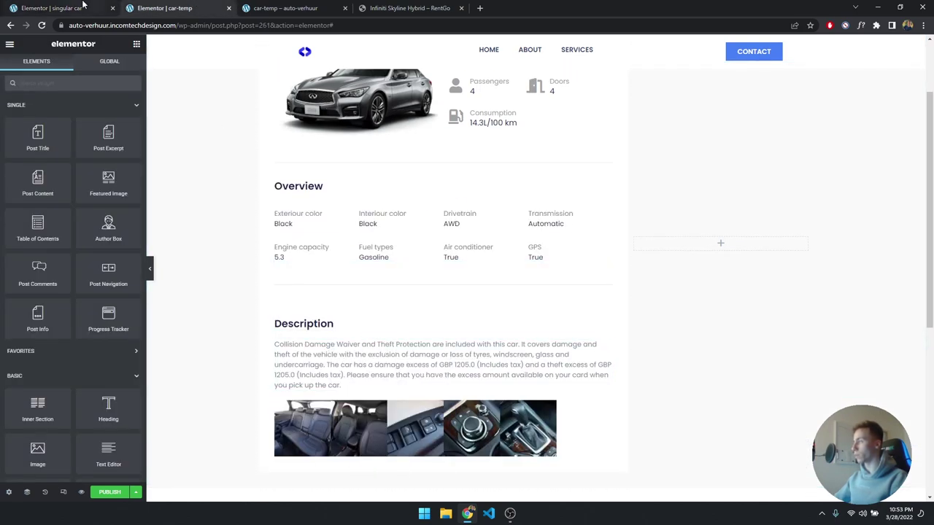
pyautogui.hotkey('ctrl', 'shift', 'Tab')
pyautogui.rightClick(353, 418)
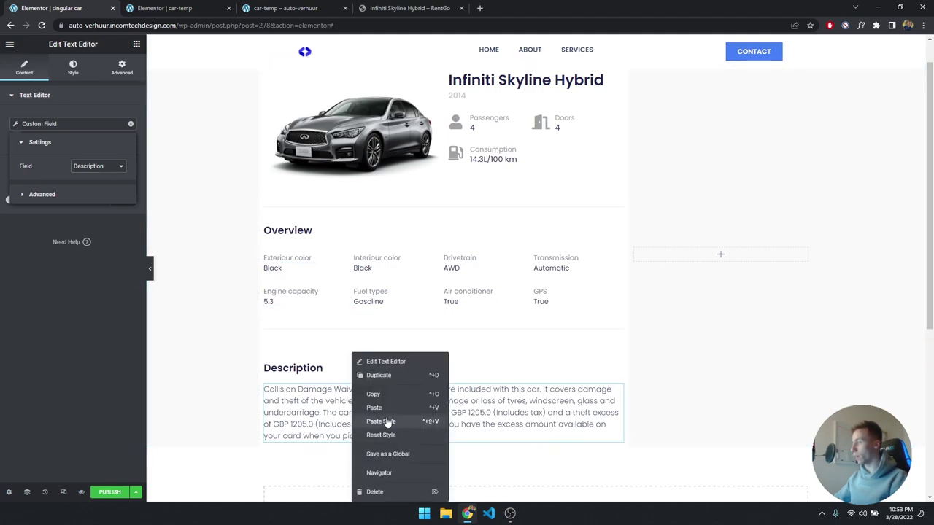
pyautogui.click(381, 422)
pyautogui.click(70, 68)
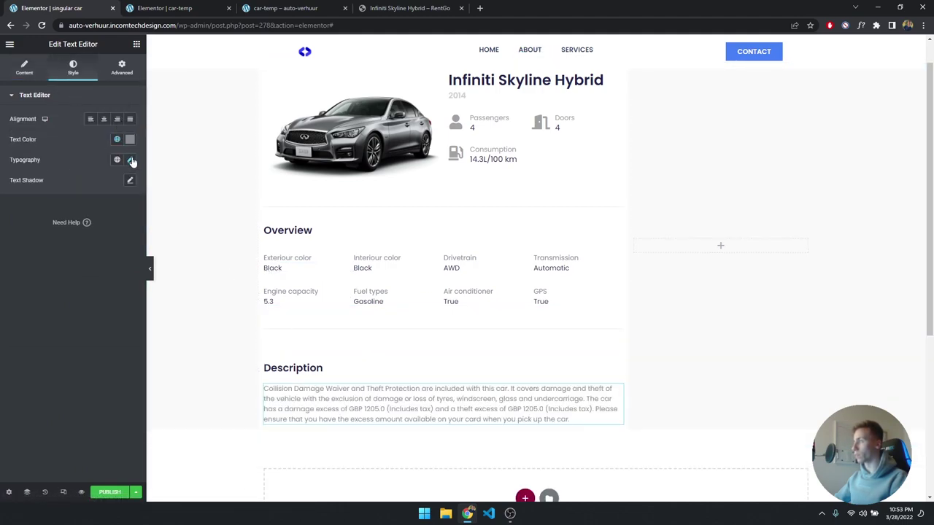
pyautogui.click(131, 161)
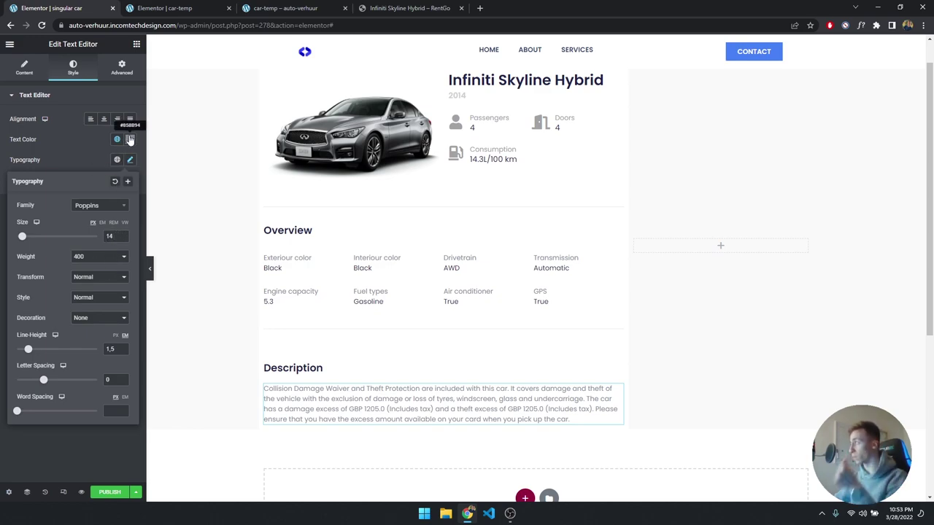
pyautogui.click(57, 434)
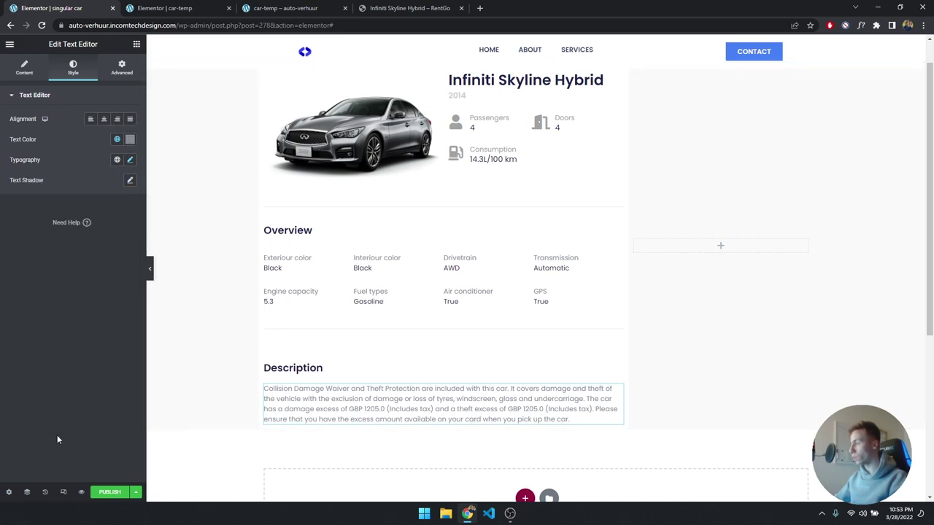
# - Check the gallery in car-temp and add a Basic Gallery widget directly below the description text in the singular car template
pyautogui.scroll(-2, 323, 382)
pyautogui.scroll(1, 323, 381)
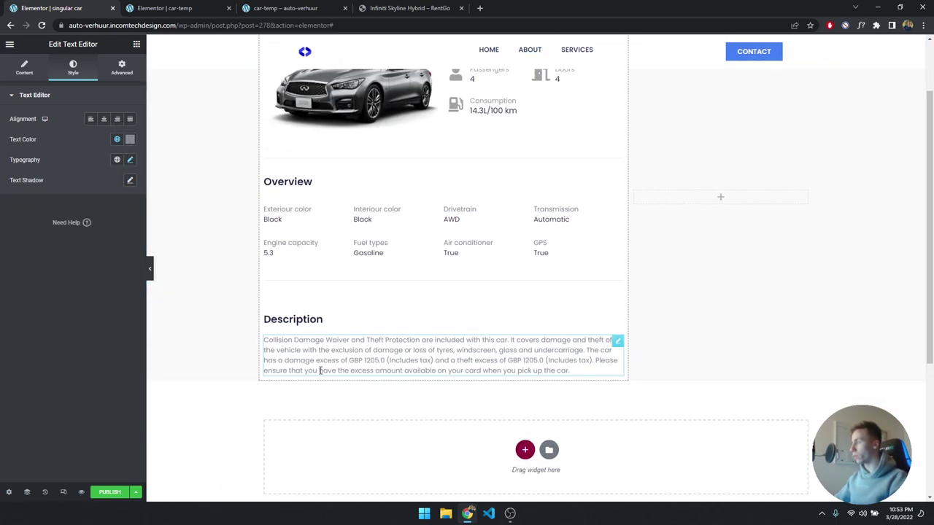
pyautogui.click(164, 8)
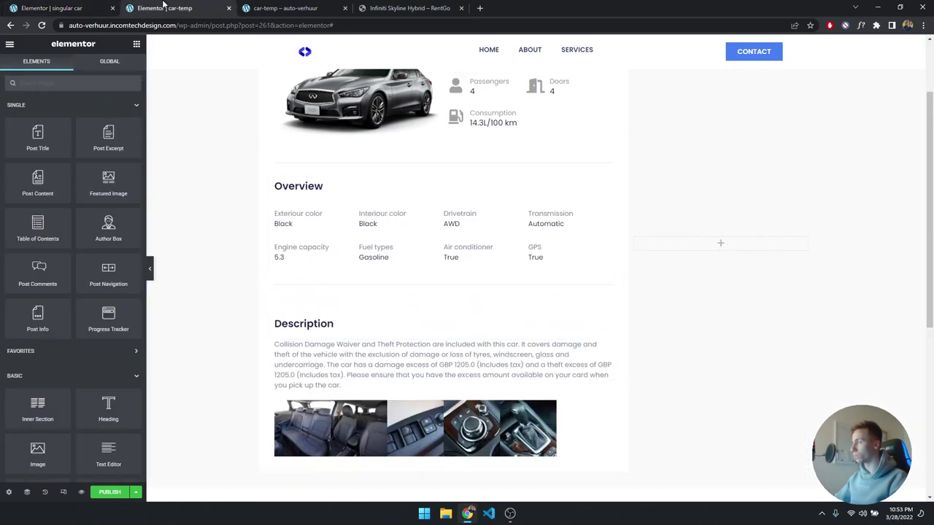
pyautogui.scroll(-1, 409, 383)
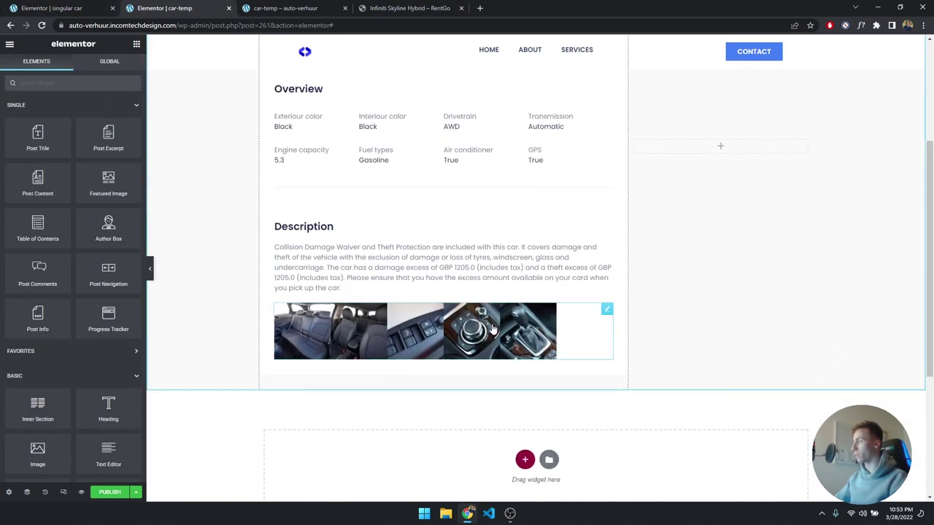
pyautogui.click(70, 8)
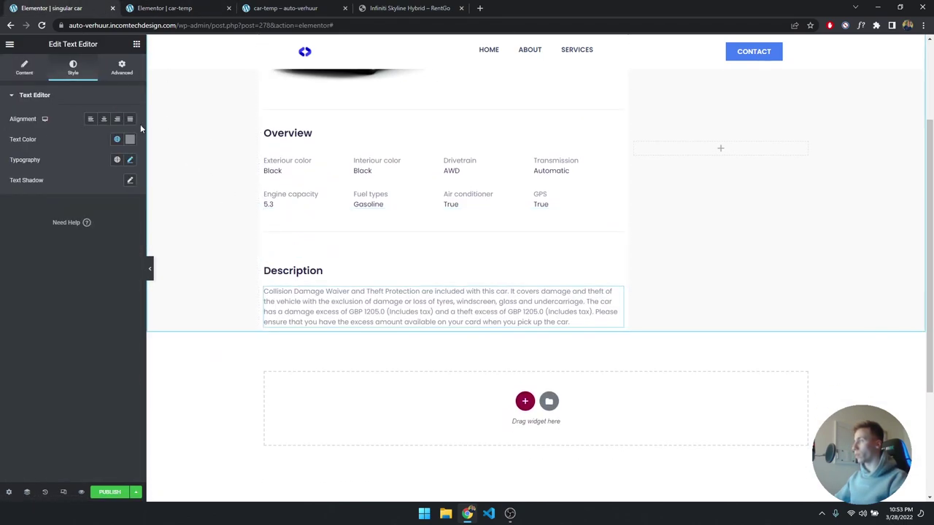
pyautogui.click(137, 43)
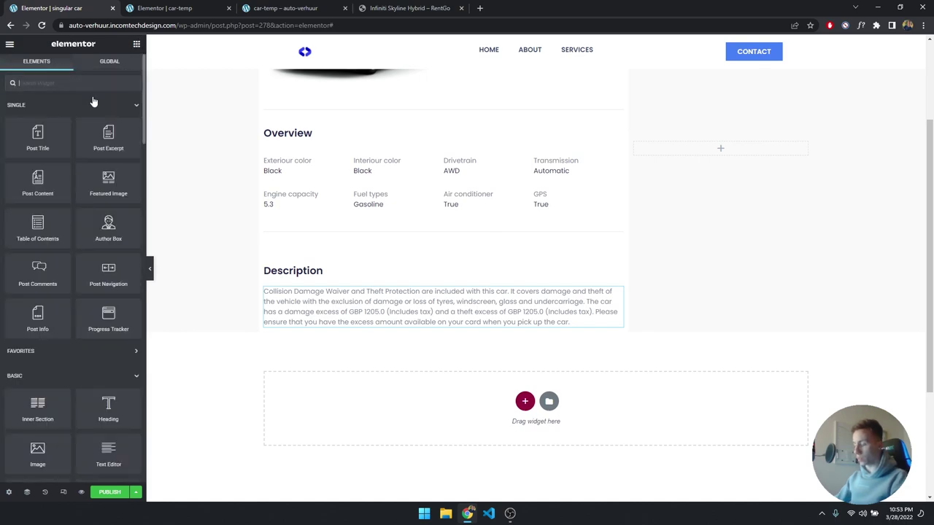
pyautogui.write('gal')
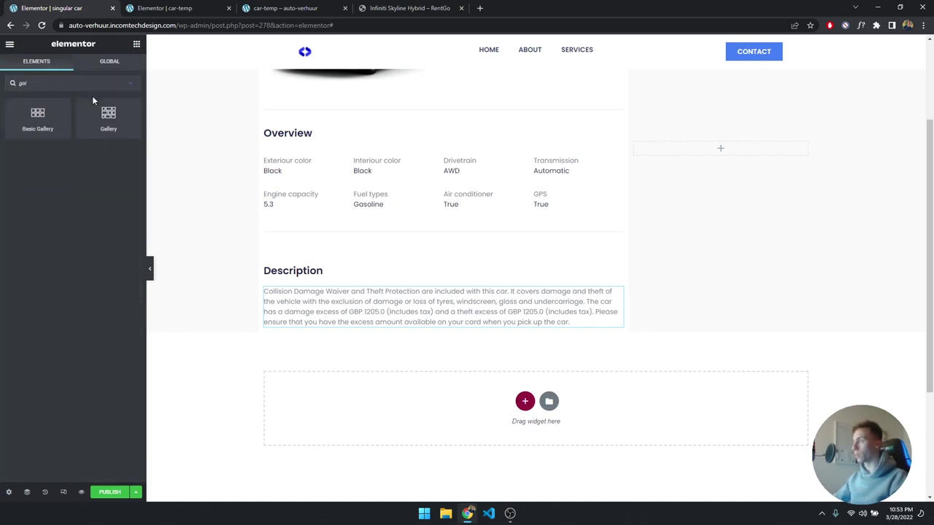
pyautogui.moveTo(38, 117); pyautogui.dragTo(332, 329)
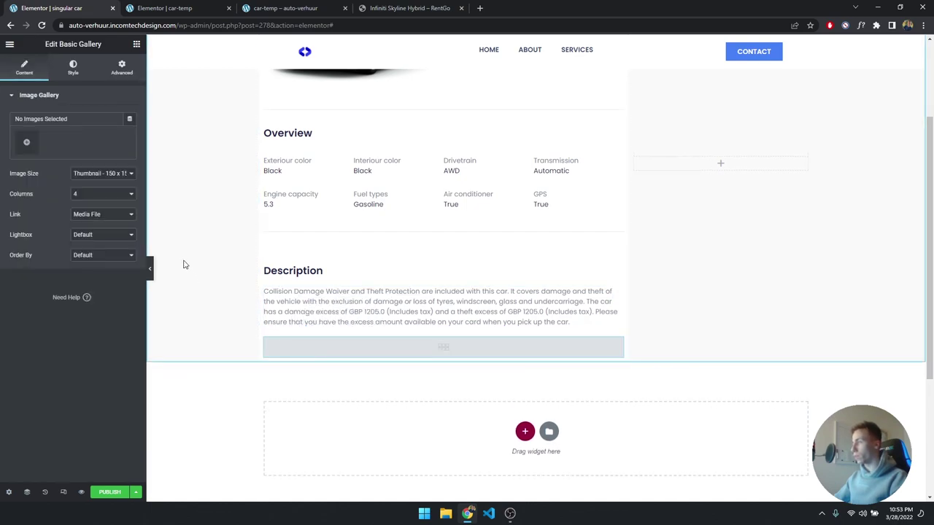
# - Make the gallery's images dynamic with a JetEngine Gallery source set to the Image galery field
pyautogui.click(129, 120)
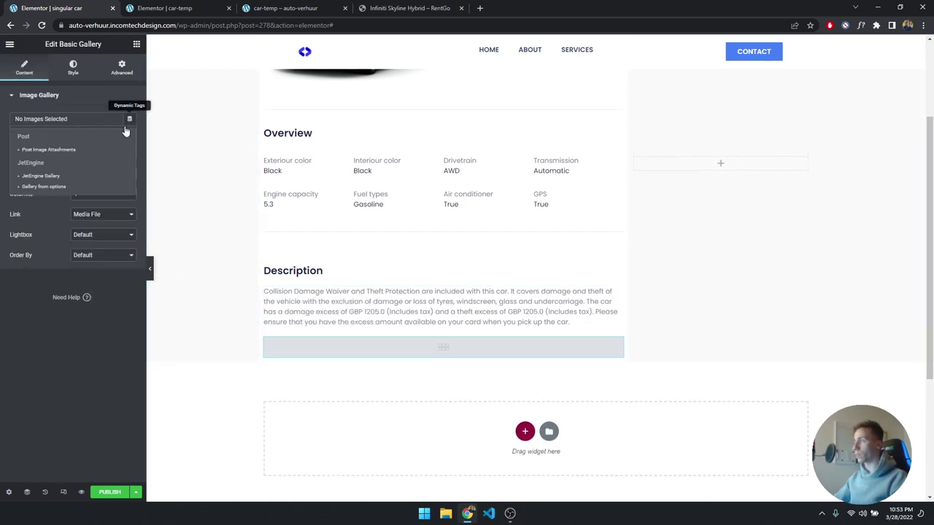
pyautogui.click(61, 176)
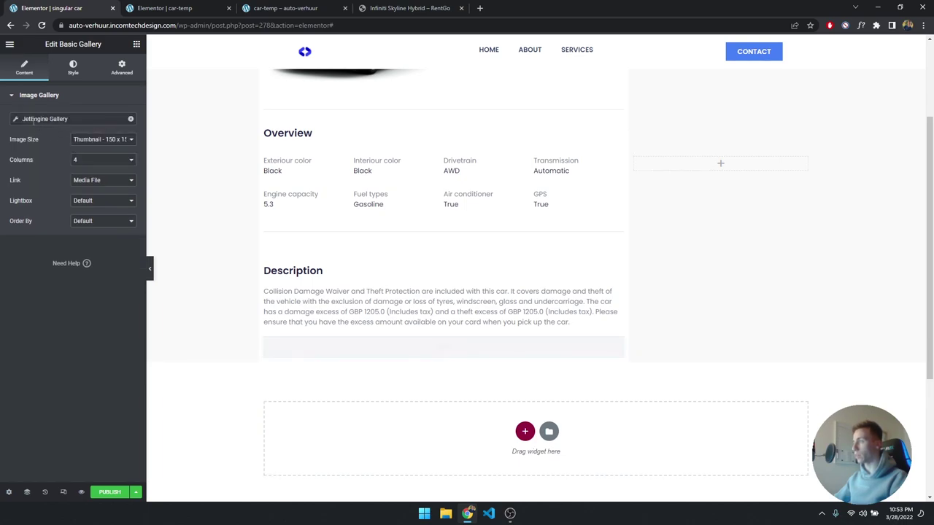
pyautogui.click(15, 119)
pyautogui.click(94, 163)
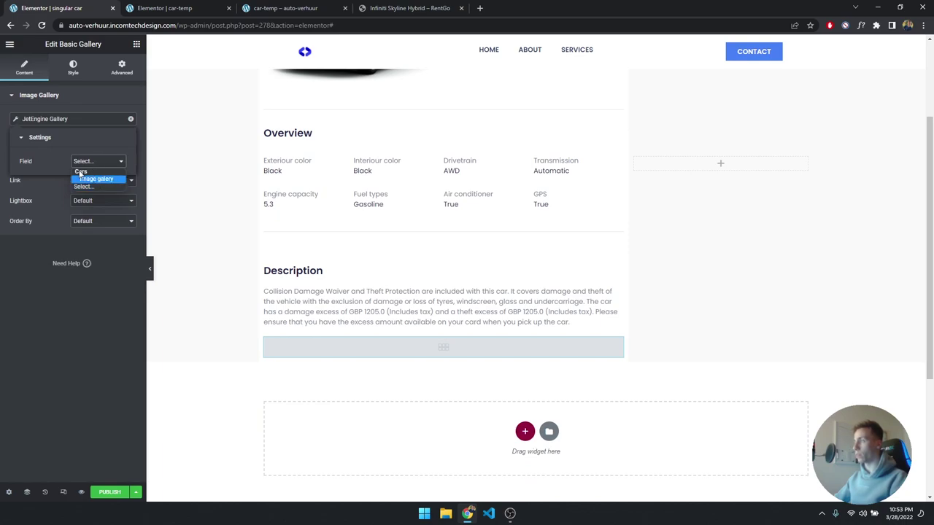
pyautogui.click(93, 179)
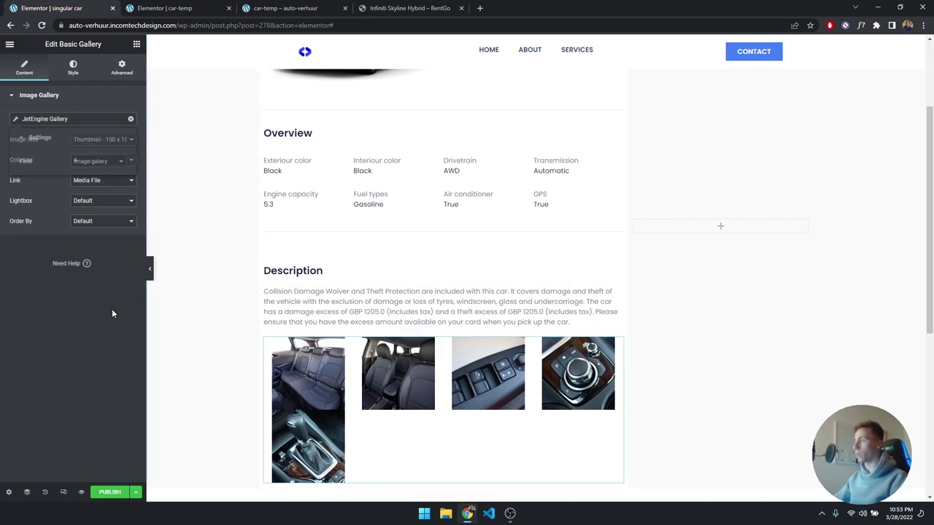
# - Compare the gallery with car-temp's, keep the Thumbnail image size and set its columns to 5
pyautogui.click(202, 10)
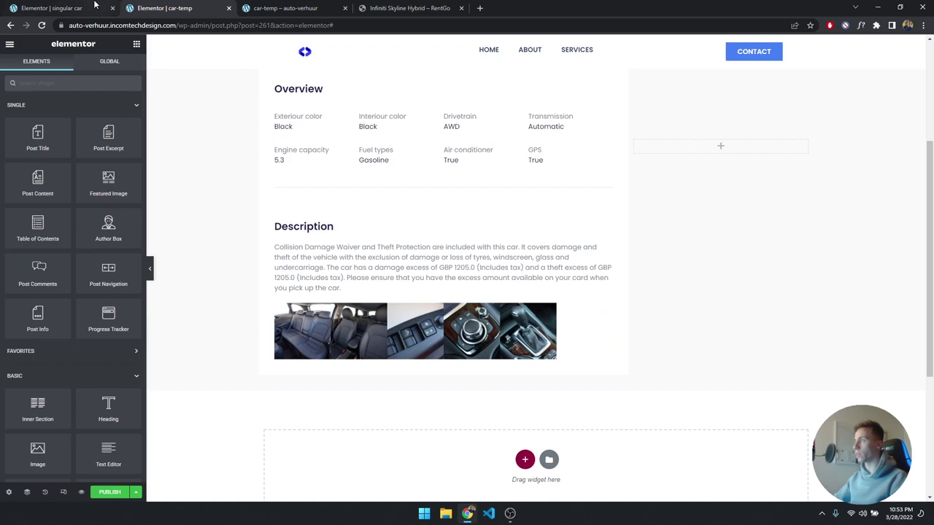
pyautogui.click(73, 8)
pyautogui.click(85, 144)
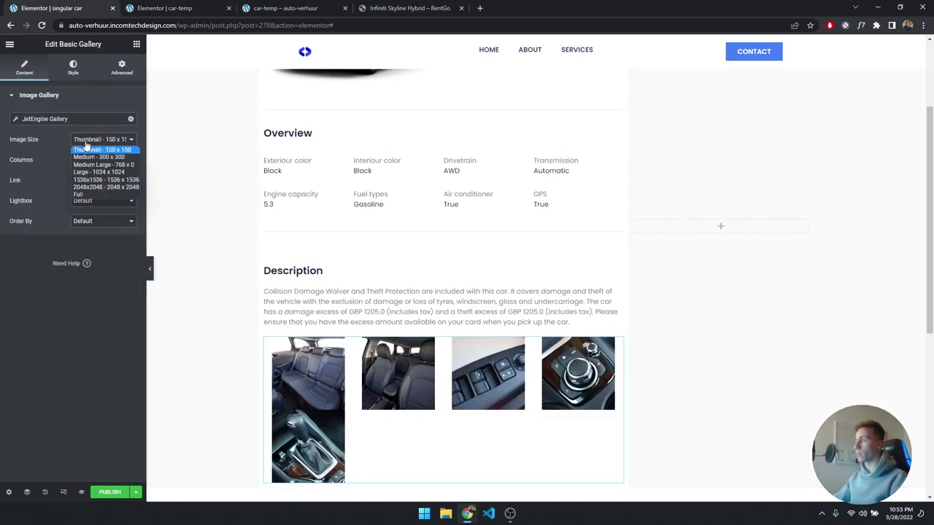
pyautogui.click(85, 144)
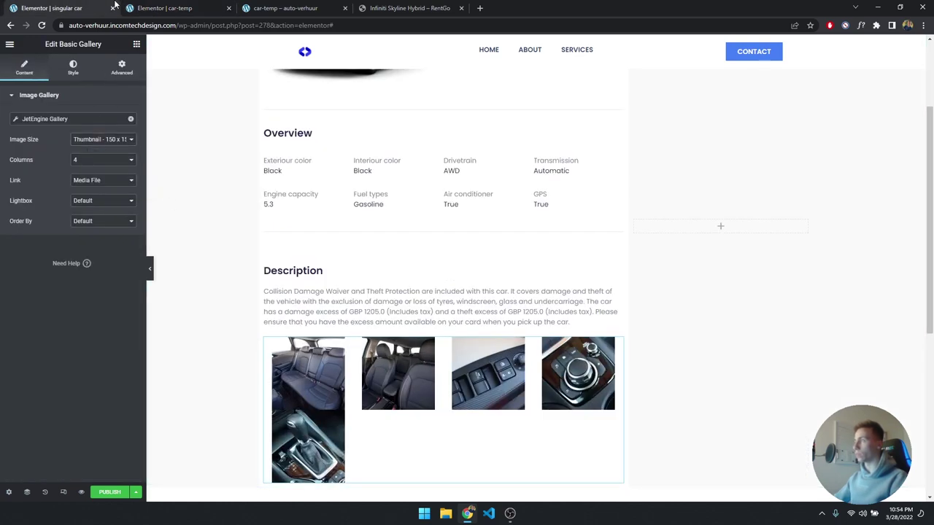
pyautogui.click(146, 8)
pyautogui.click(78, 8)
pyautogui.click(95, 160)
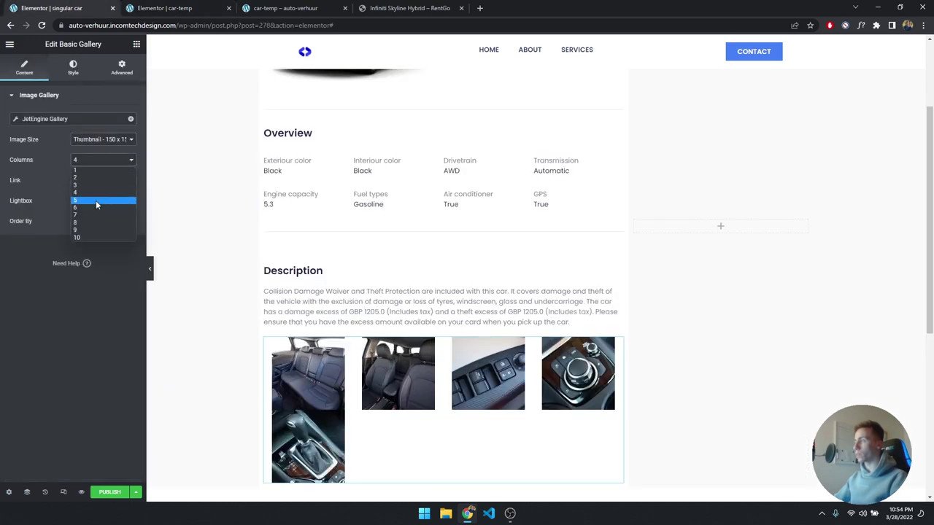
pyautogui.click(97, 206)
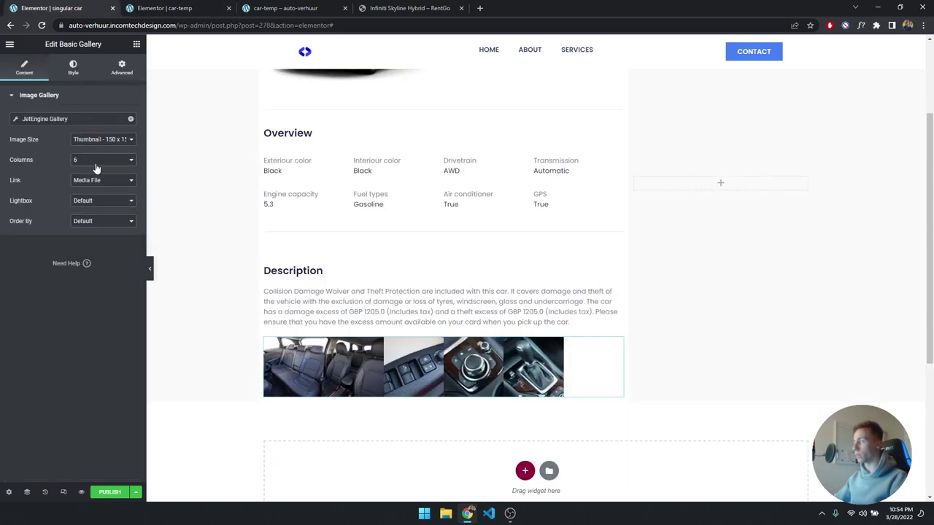
pyautogui.click(99, 160)
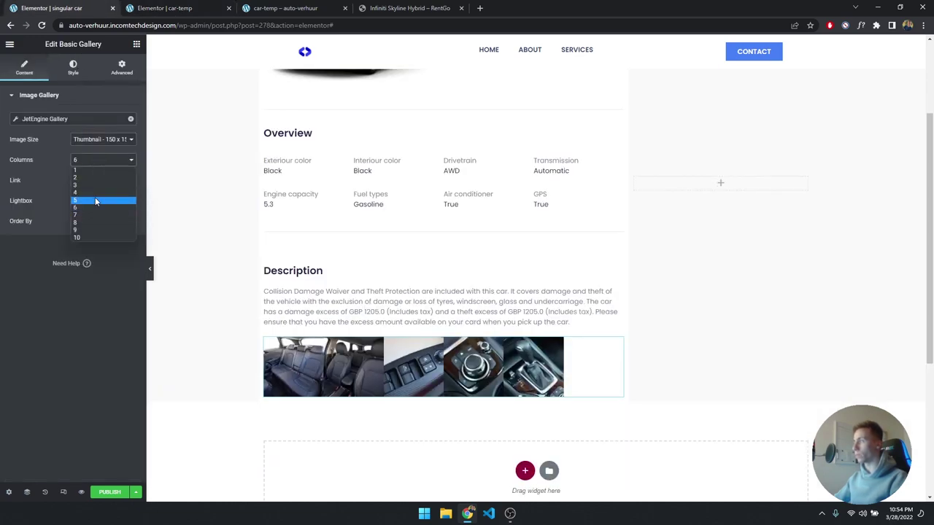
pyautogui.click(94, 197)
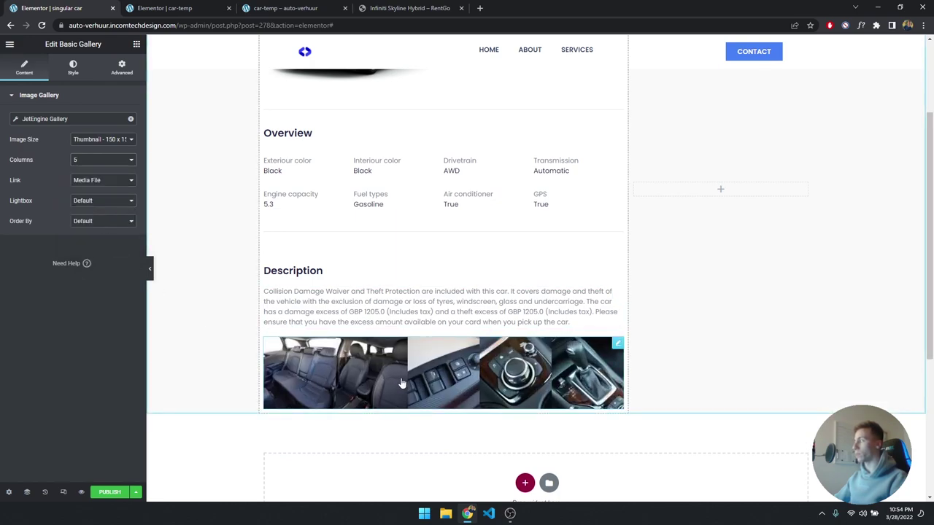
pyautogui.scroll(-1, 292, 270)
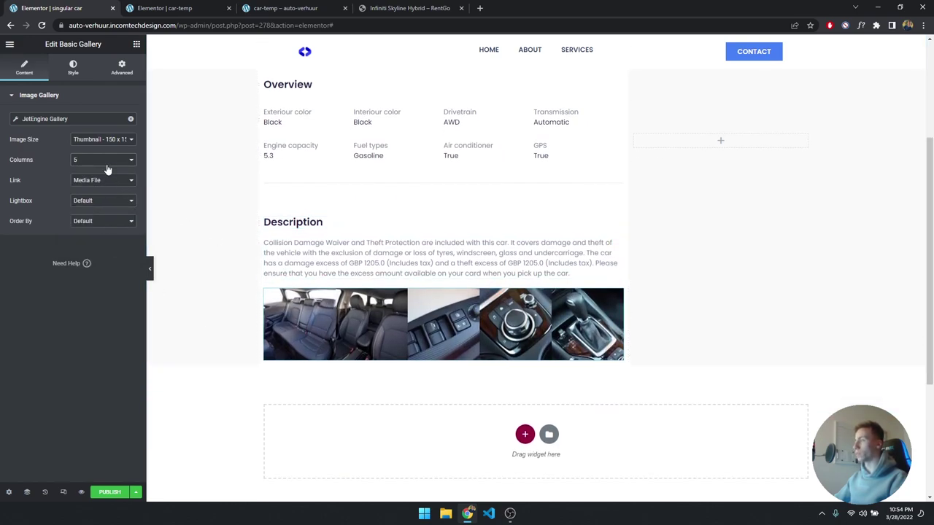
# - Keep the gallery's Media File link and give its images a custom spacing of 0
pyautogui.click(104, 180)
pyautogui.click(99, 181)
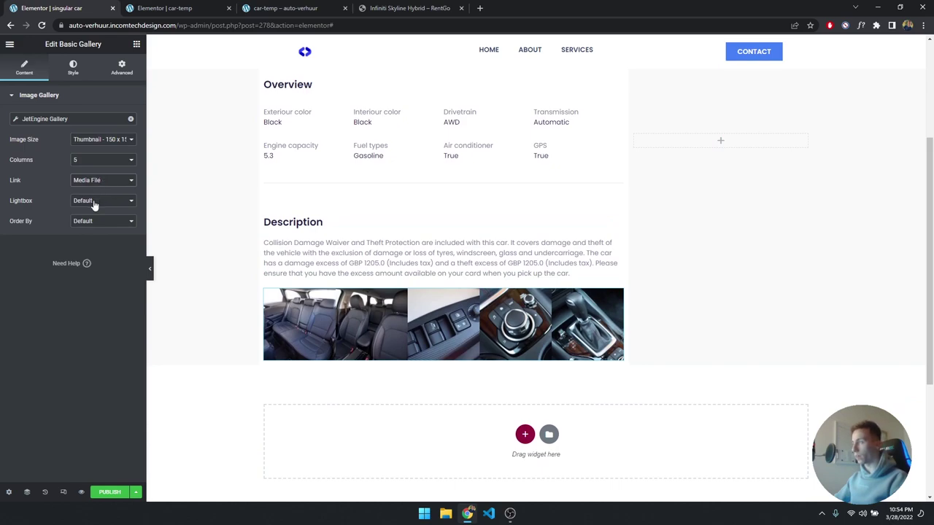
pyautogui.click(74, 67)
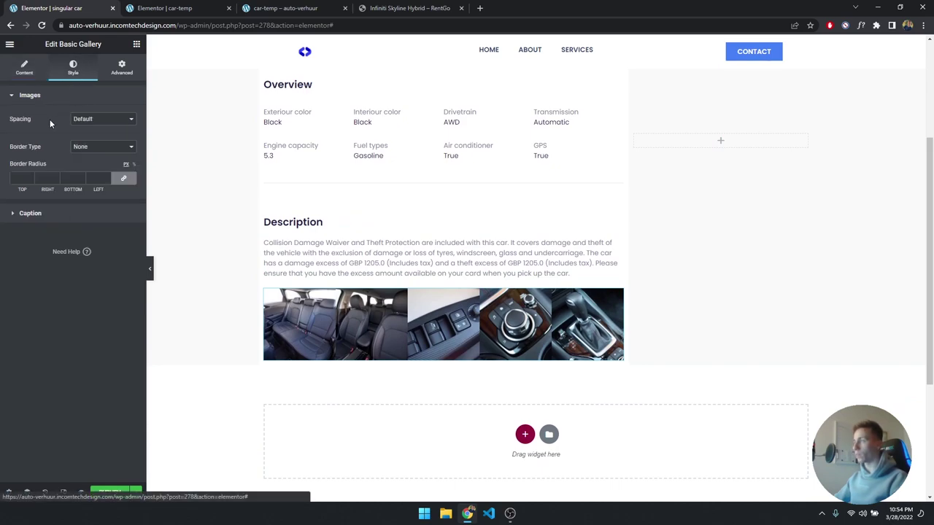
pyautogui.click(97, 119)
pyautogui.click(97, 135)
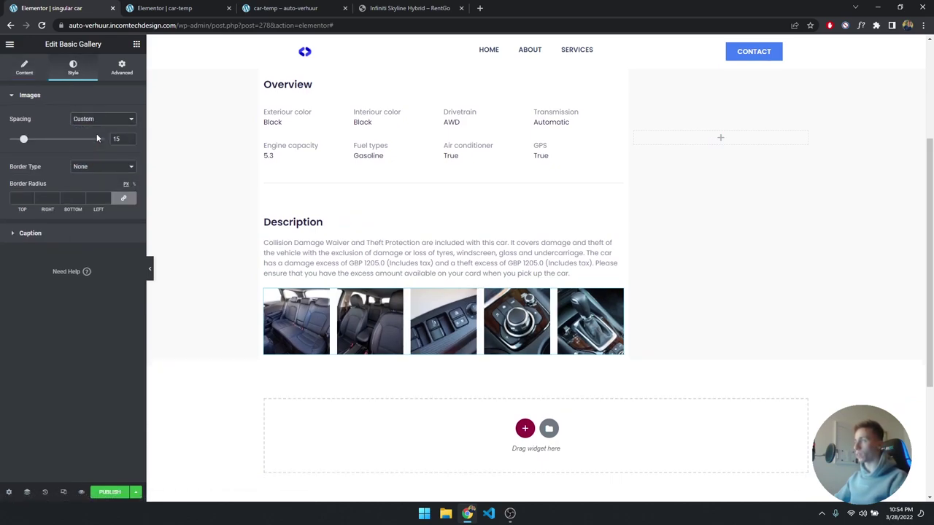
pyautogui.write('0')
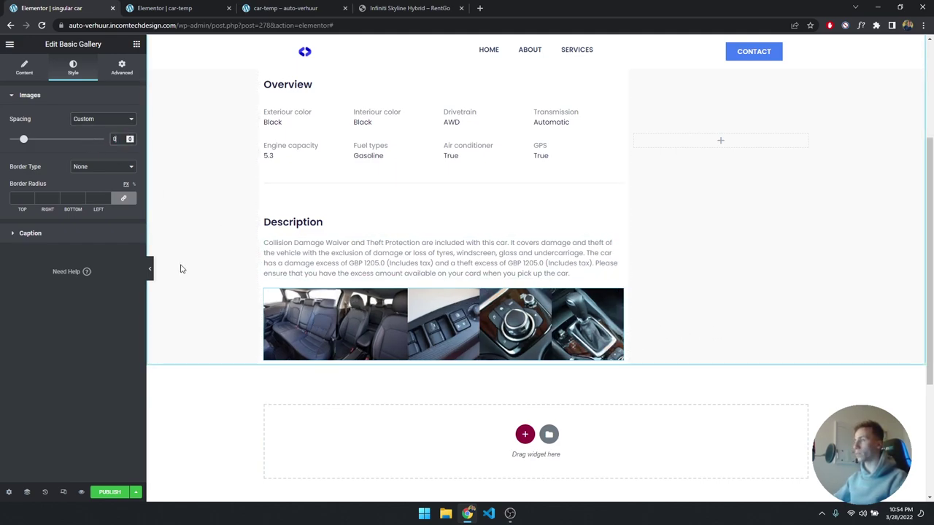
# - Set the gallery's caption display to Hide
pyautogui.click(44, 233)
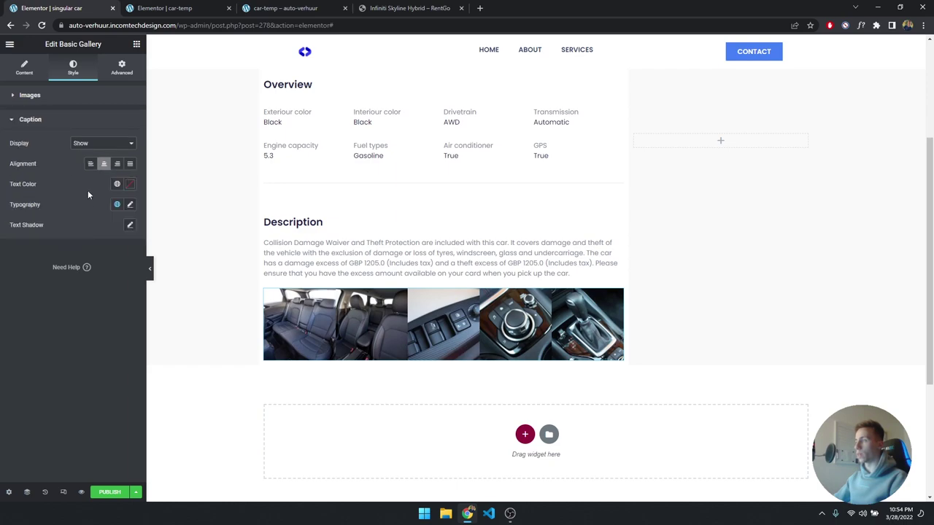
pyautogui.click(80, 139)
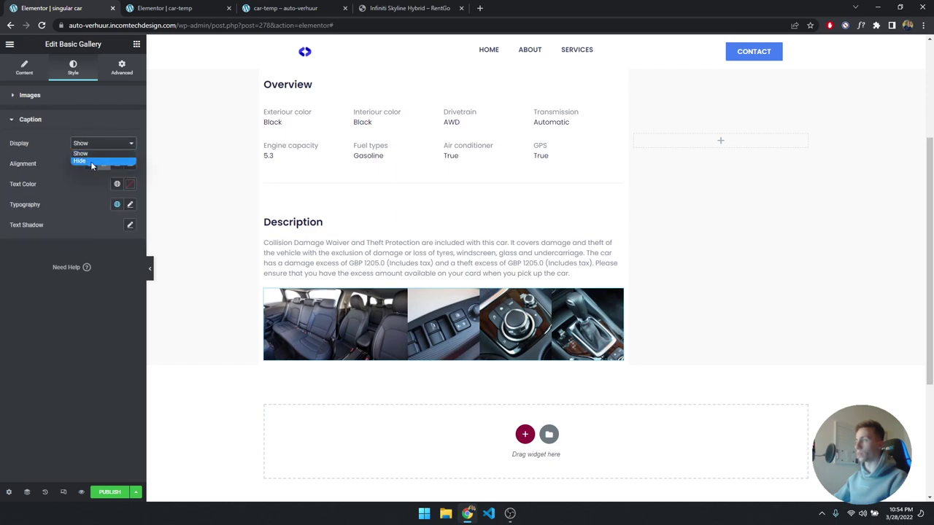
pyautogui.click(90, 159)
pyautogui.click(67, 123)
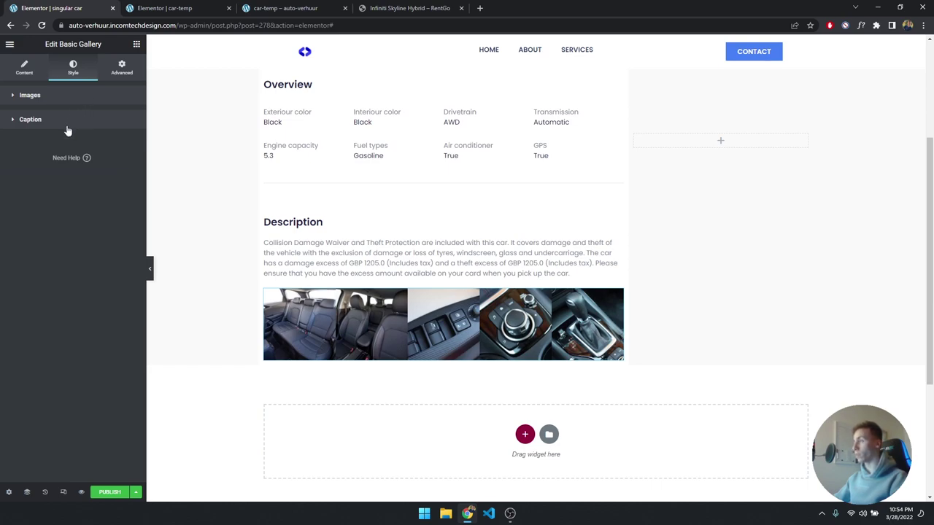
pyautogui.click(66, 129)
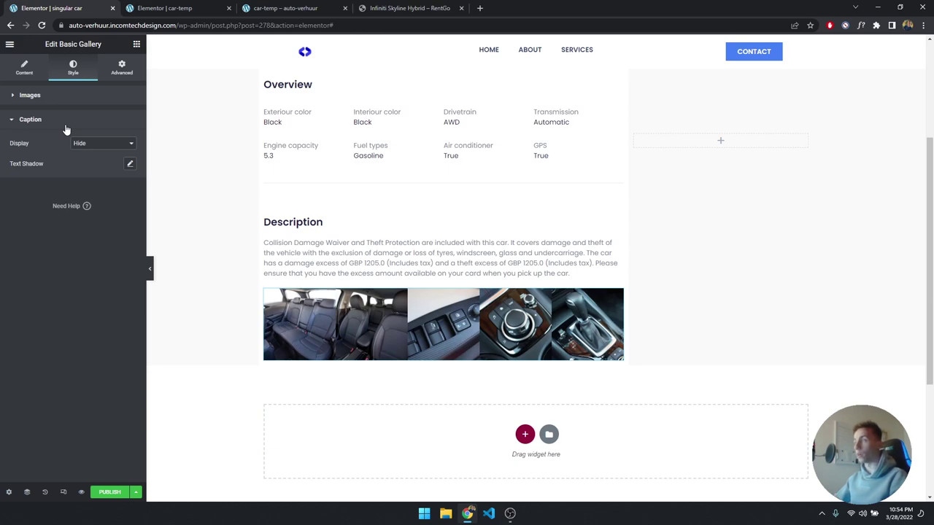
pyautogui.click(66, 129)
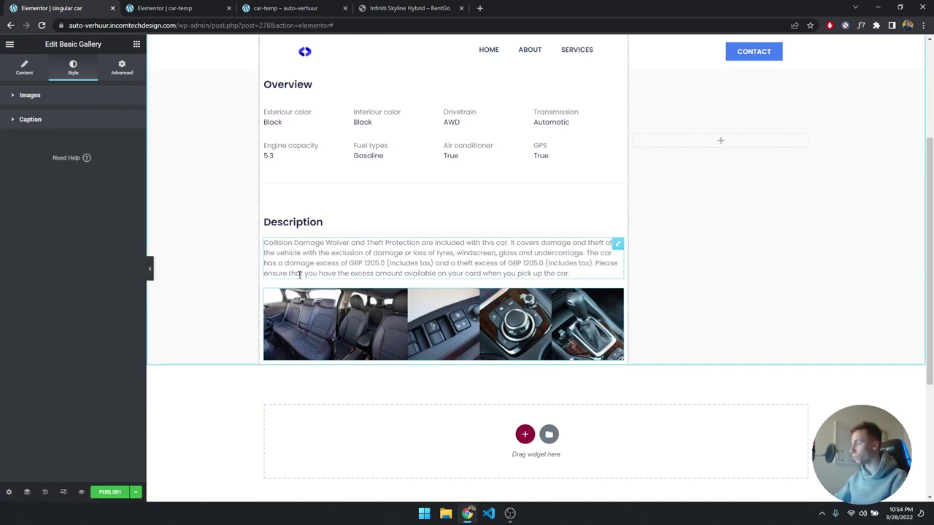
# - Select the card's main column and review the full car detail layout with the editing panel hidden, then restore the panel
pyautogui.scroll(3, 298, 274)
pyautogui.click(136, 491)
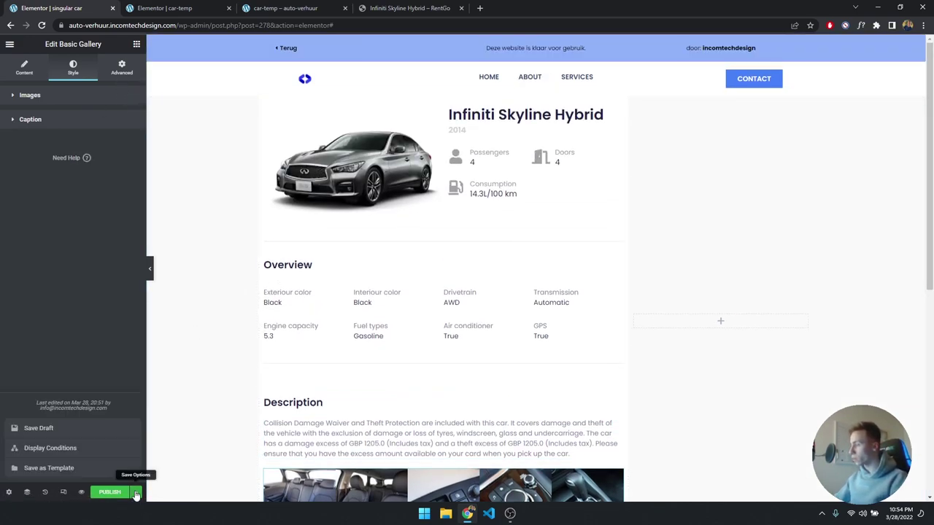
pyautogui.scroll(-4, 309, 327)
pyautogui.scroll(4, 309, 327)
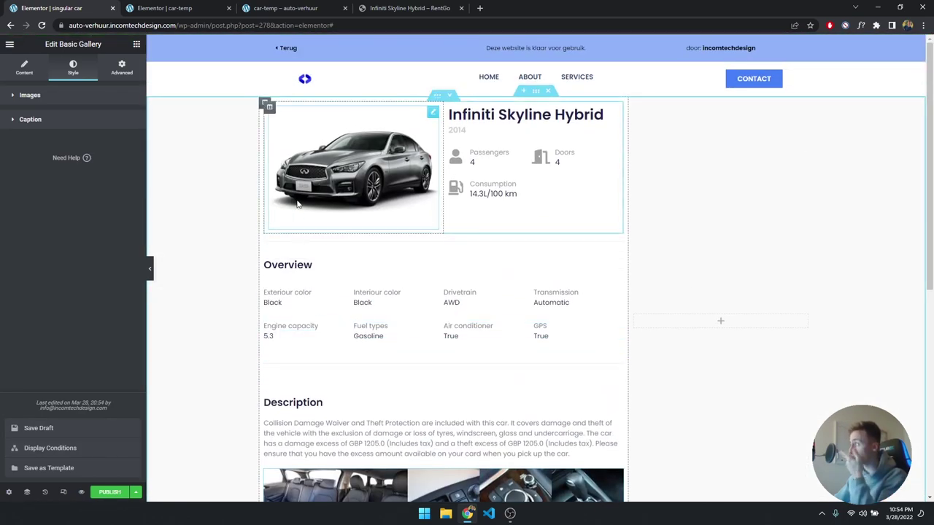
pyautogui.click(264, 104)
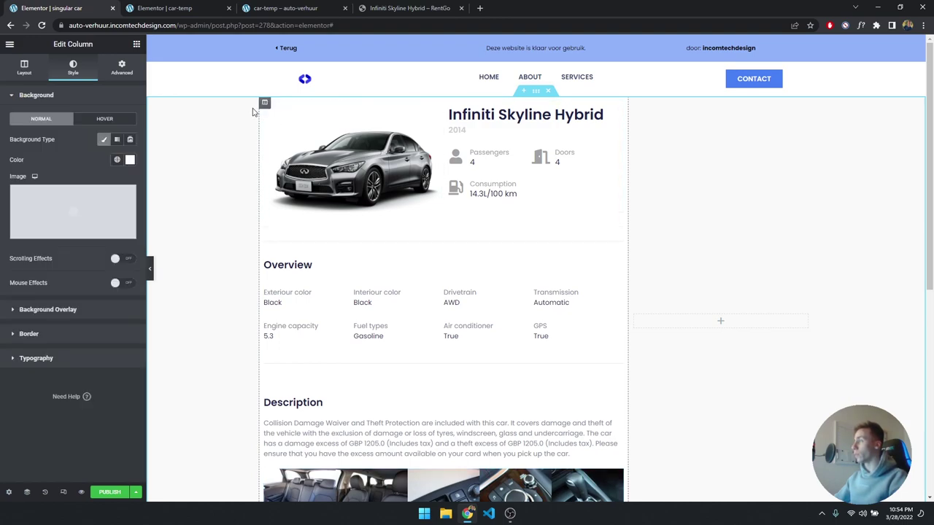
pyautogui.click(151, 271)
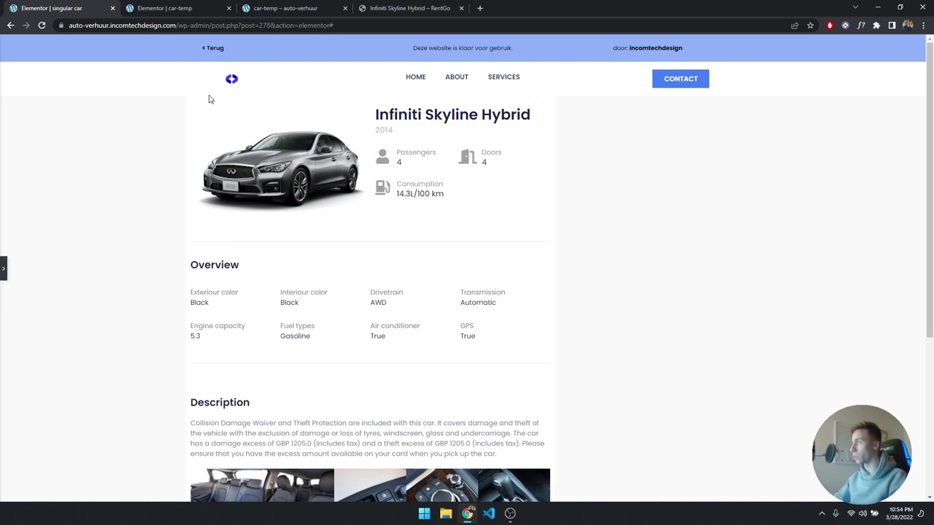
pyautogui.scroll(-3, 210, 99)
pyautogui.scroll(3, 273, 302)
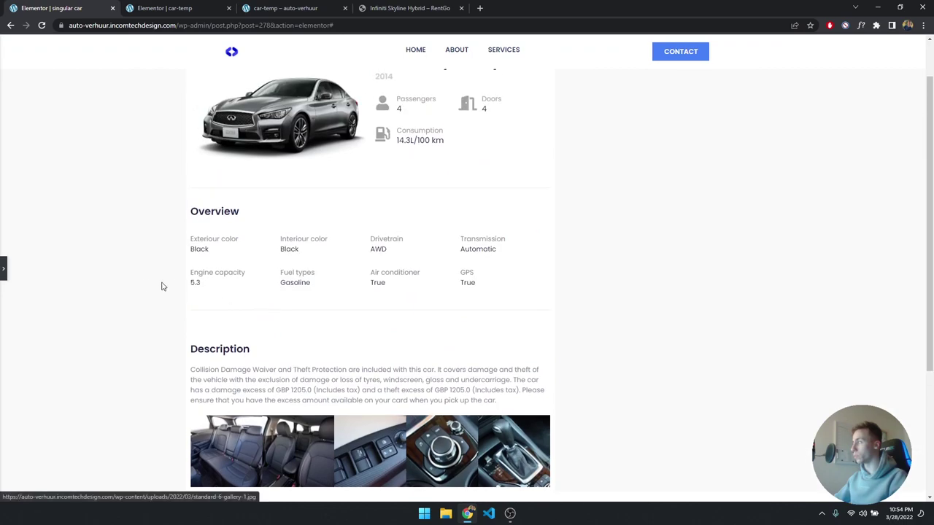
pyautogui.scroll(1, 171, 241)
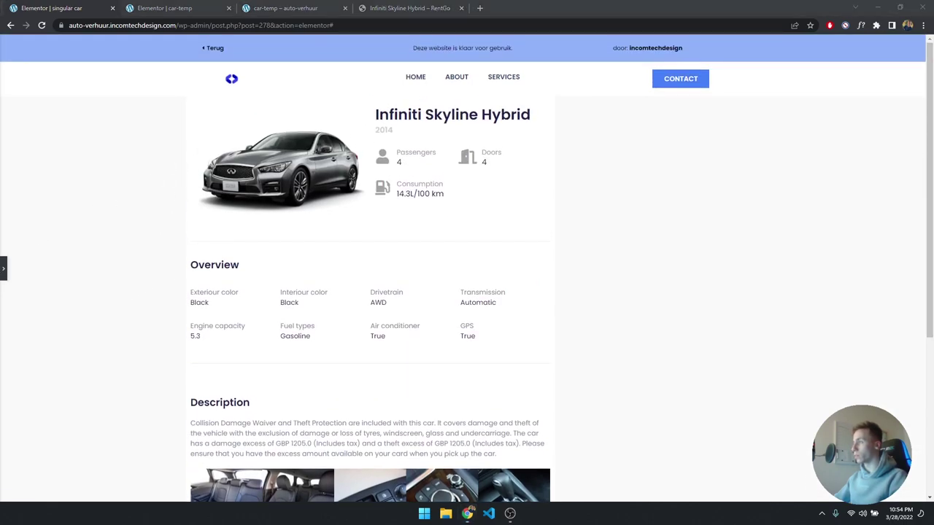
pyautogui.click(3, 269)
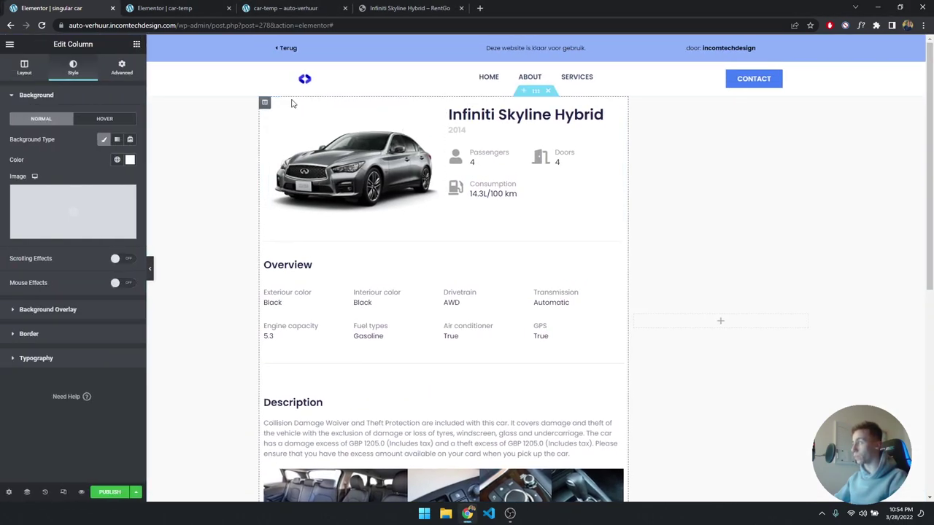
# - Set the main card column's padding to 2 em on all four sides
pyautogui.click(122, 67)
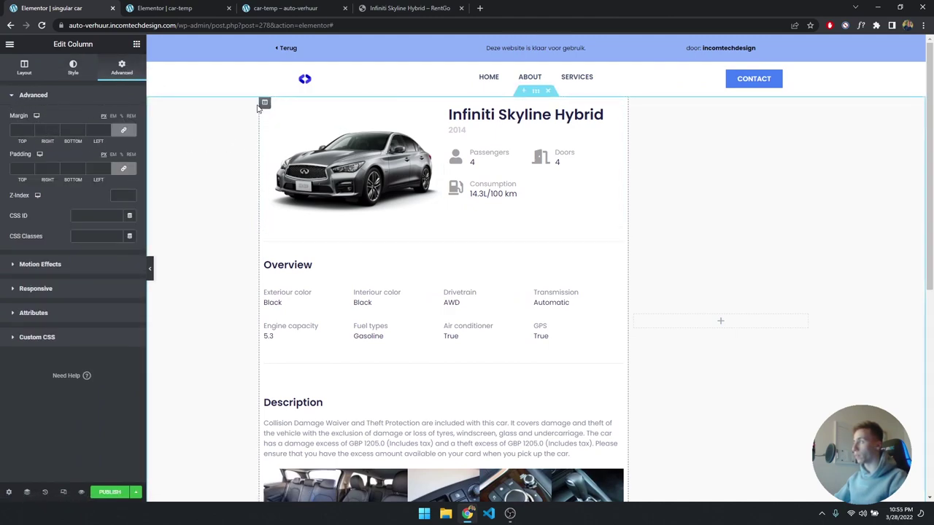
pyautogui.click(113, 155)
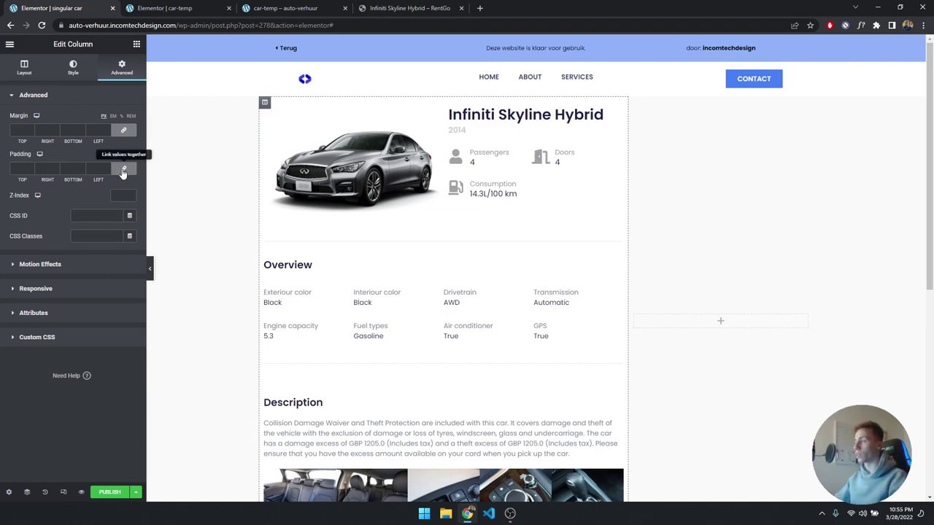
pyautogui.click(30, 168)
pyautogui.write('2')
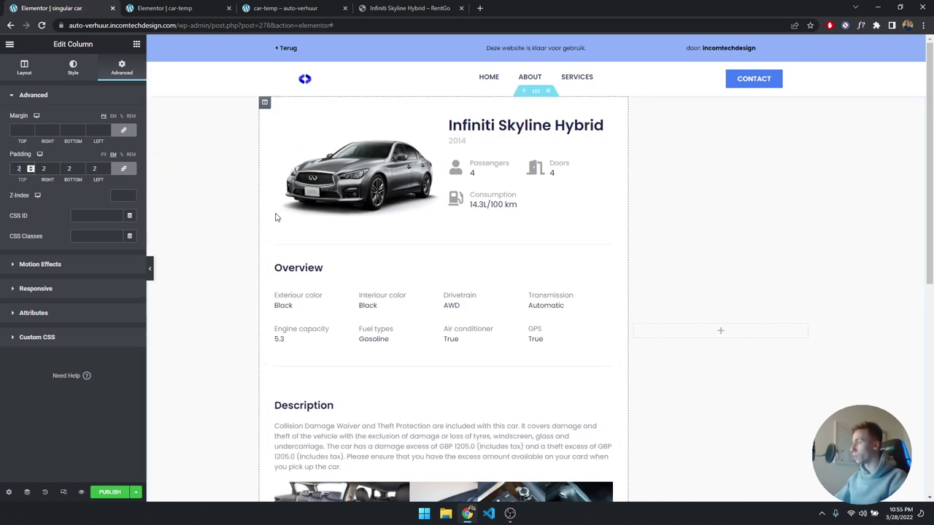
pyautogui.scroll(-3, 270, 284)
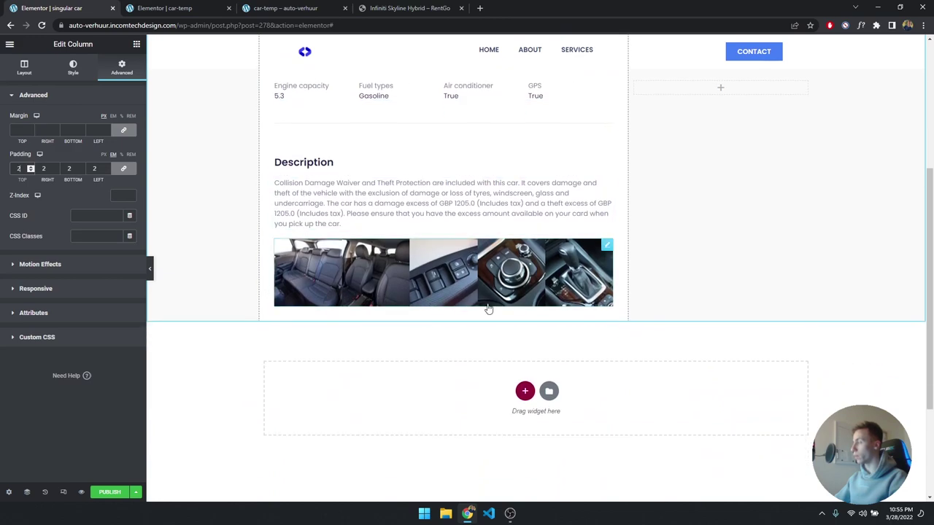
pyautogui.scroll(3, 489, 308)
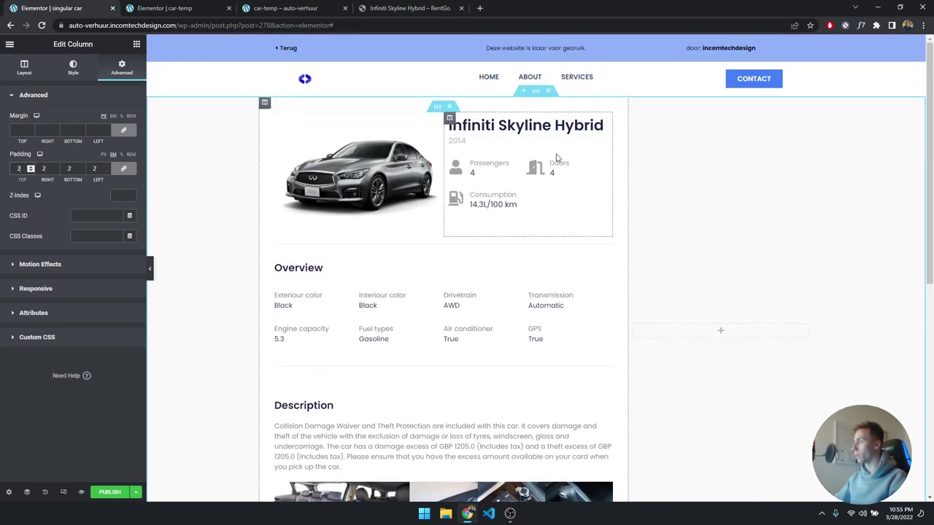
# - Unlink the column's margins, set top and bottom to 2 em with the sides at 0, and preview the card with the editing panel hidden
pyautogui.click(123, 129)
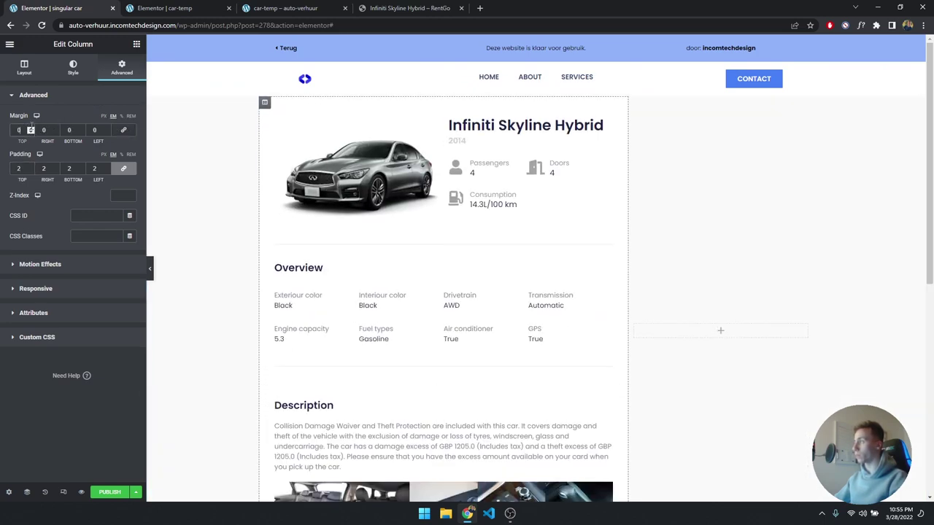
pyautogui.click(31, 129)
pyautogui.write('2')
pyautogui.click(82, 130)
pyautogui.write('1')
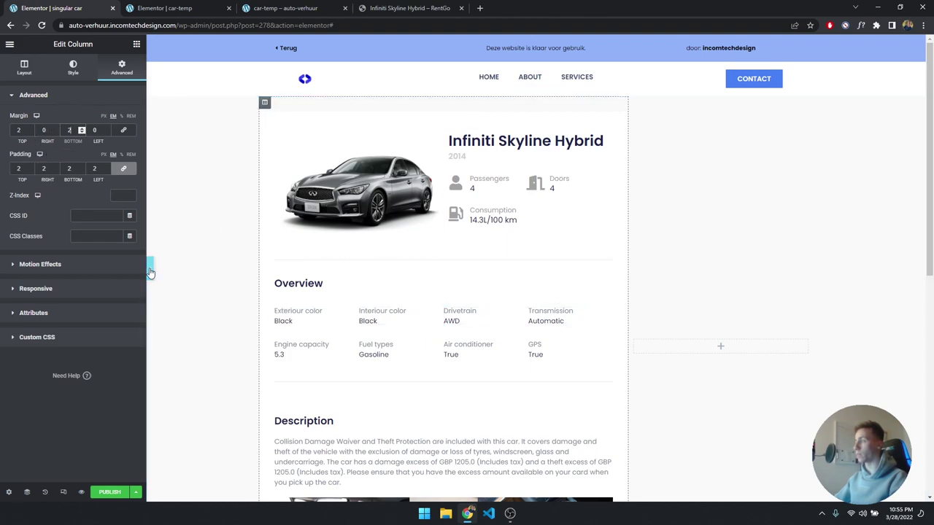
pyautogui.click(149, 269)
pyautogui.scroll(-3, 142, 261)
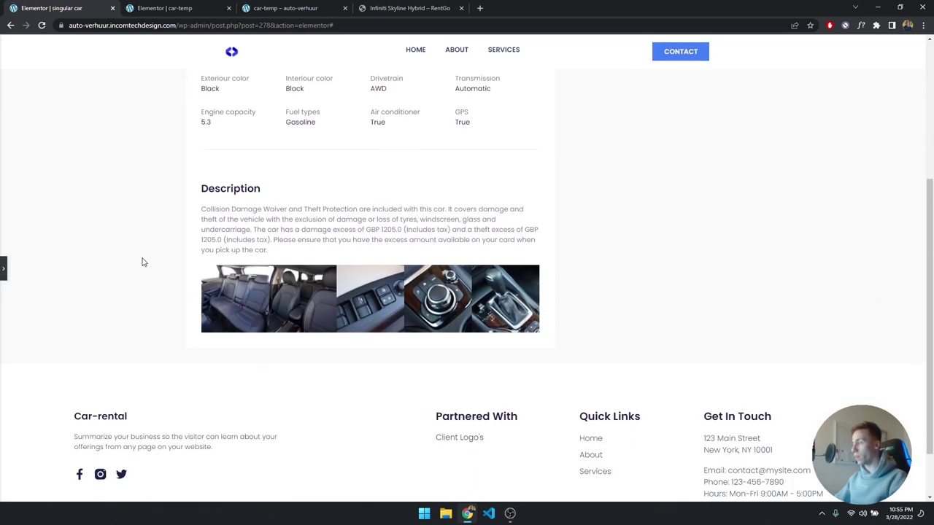
pyautogui.scroll(5, 143, 262)
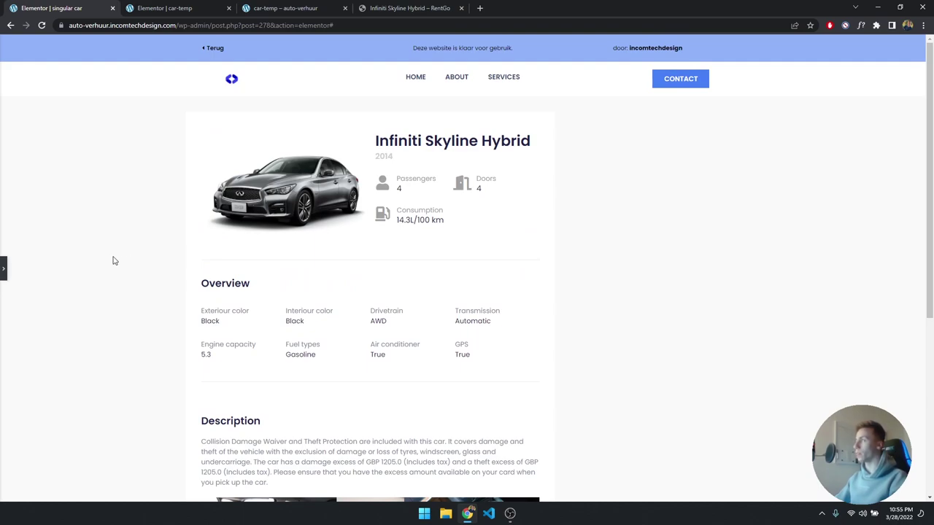
pyautogui.click(5, 268)
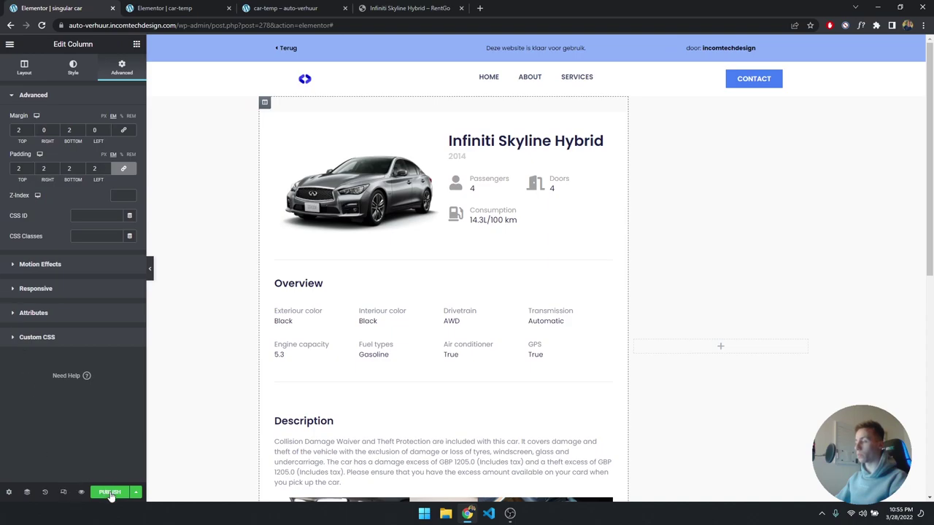
# - Publish the singular car template with the display condition Include Cars, All
pyautogui.click(110, 493)
pyautogui.click(447, 300)
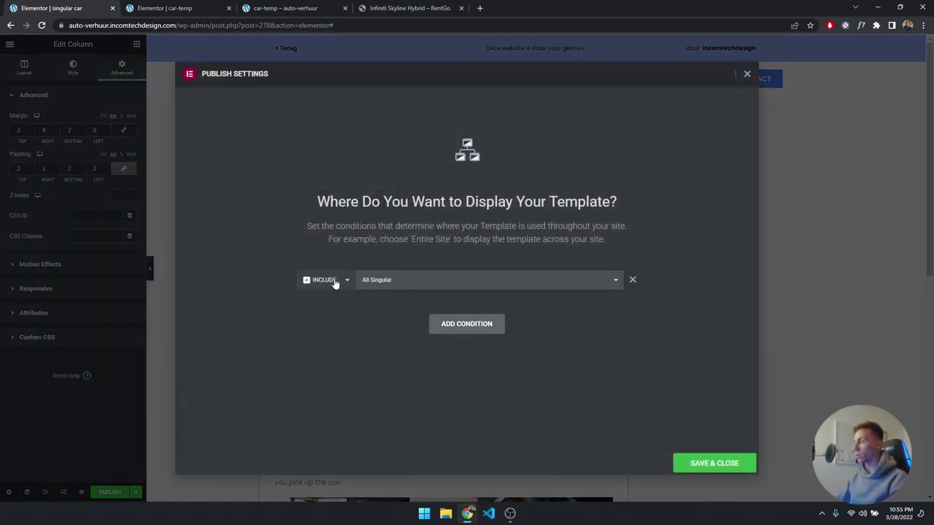
pyautogui.click(362, 282)
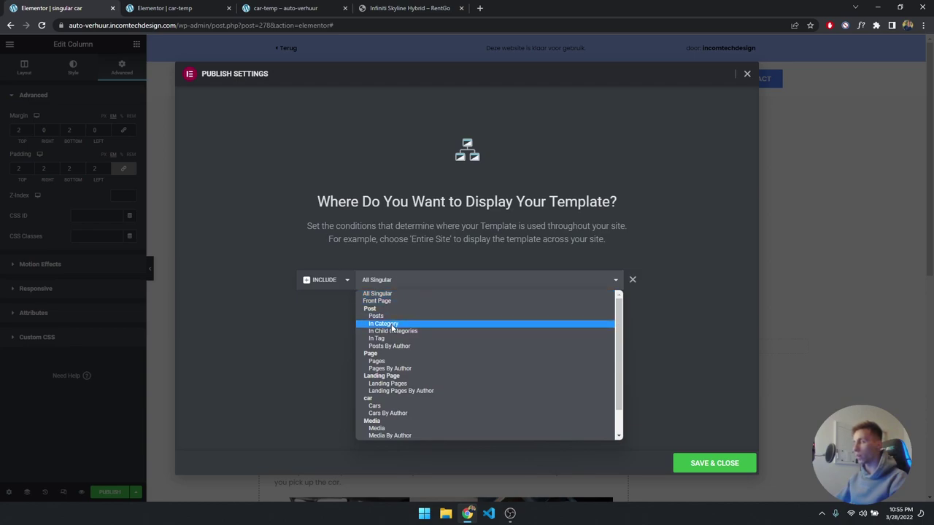
pyautogui.click(378, 406)
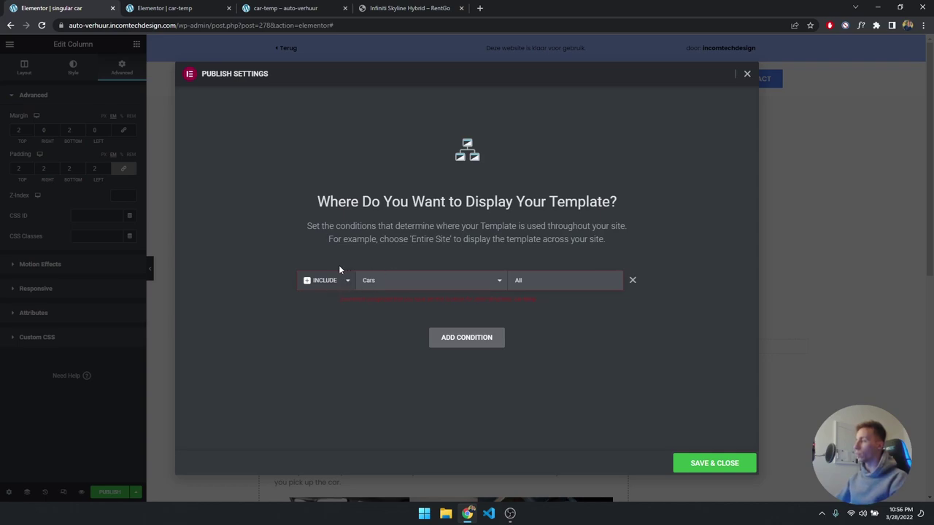
pyautogui.click(543, 283)
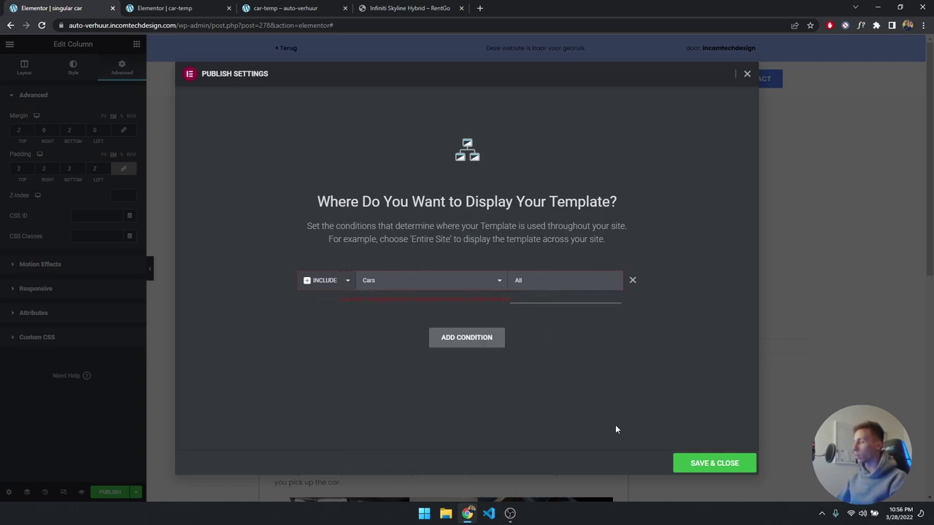
pyautogui.click(715, 463)
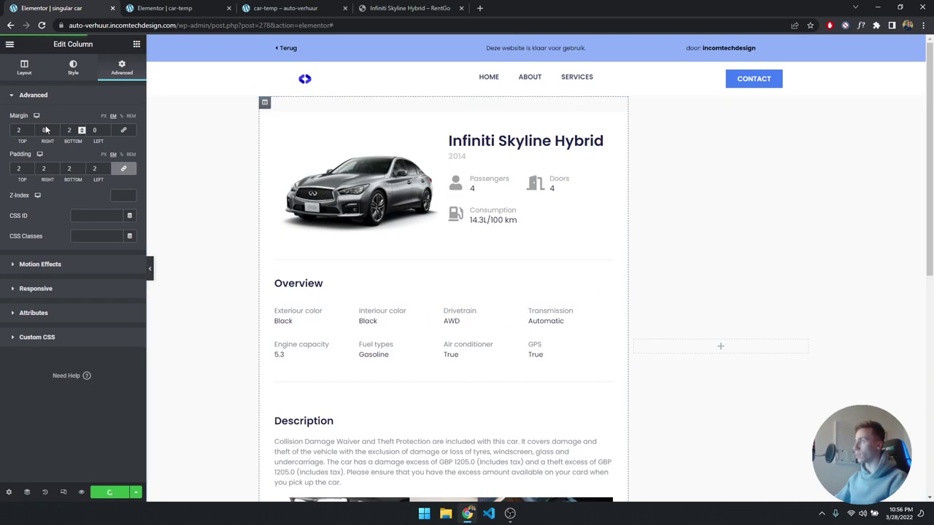
# - Exit to the WordPress dashboard, list all saved templates and move the car-temp draft to the trash
pyautogui.click(9, 44)
pyautogui.click(73, 213)
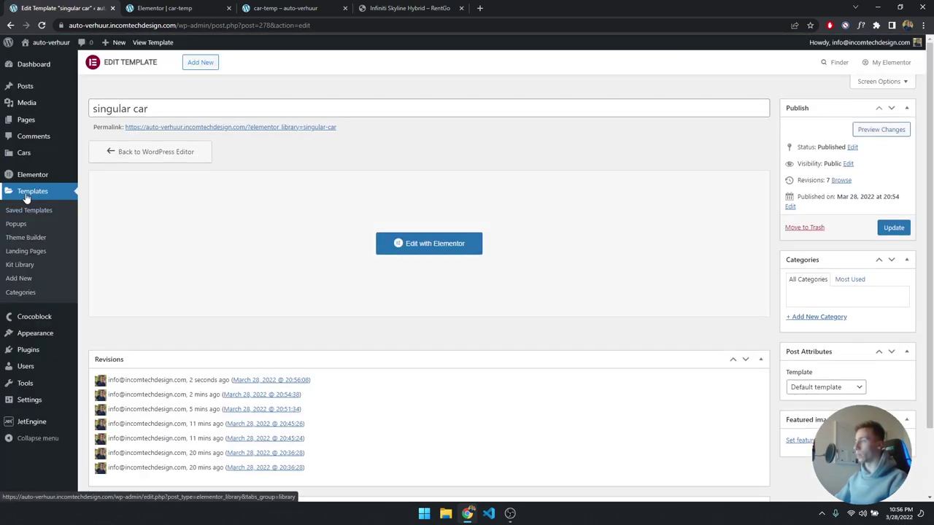
pyautogui.click(25, 197)
pyautogui.click(99, 146)
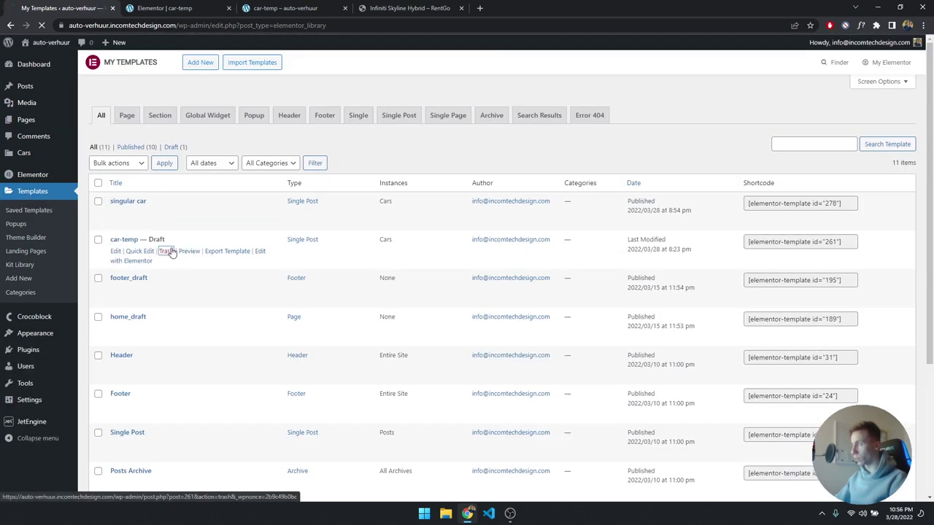
pyautogui.click(167, 251)
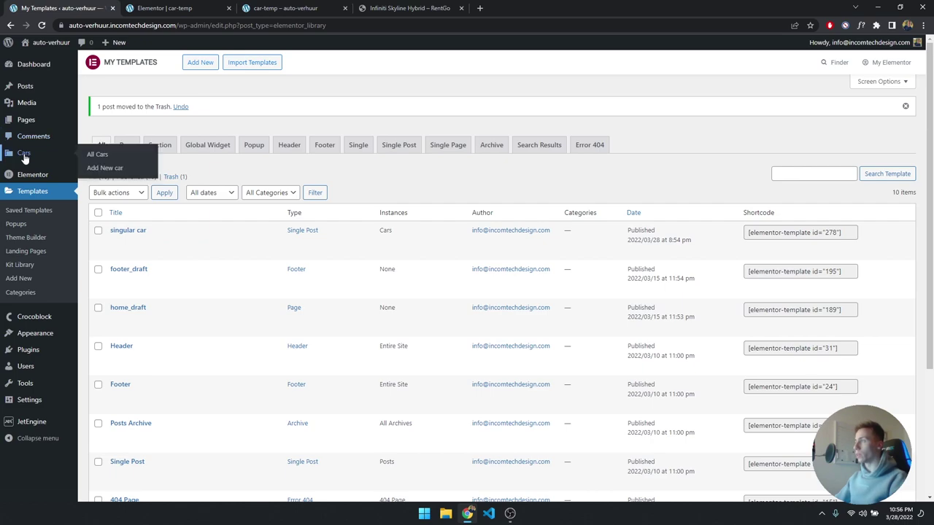
# - View the Infiniti Skyline Hybrid's live page from the Cars list, check its whole layout and return to the list
pyautogui.click(22, 153)
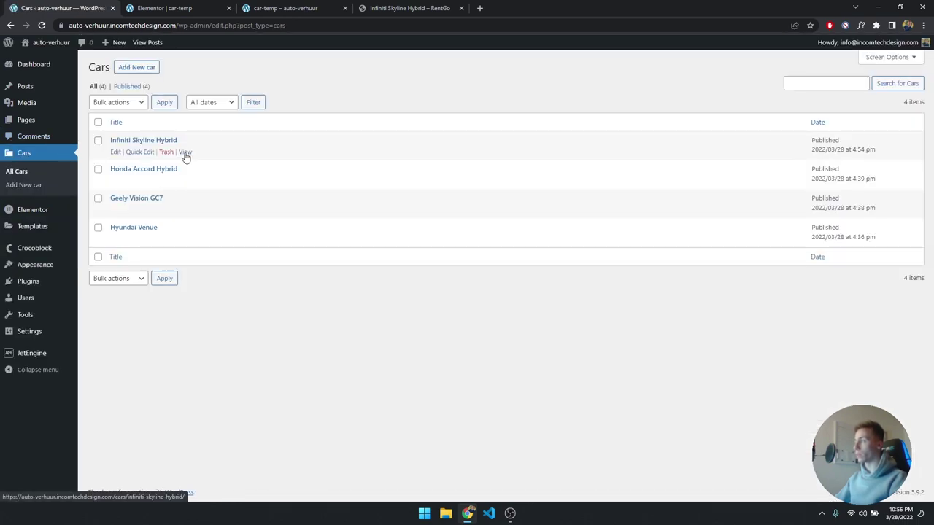
pyautogui.click(184, 153)
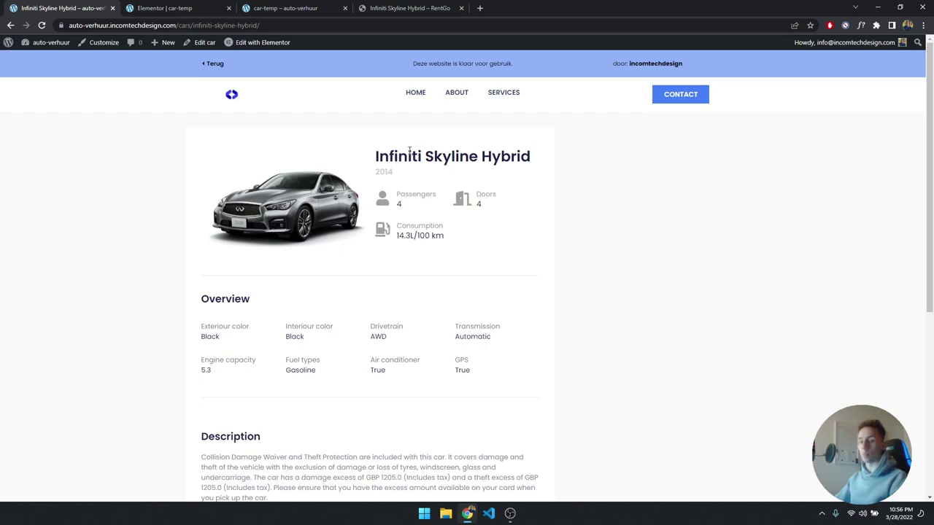
pyautogui.scroll(-4, 409, 151)
pyautogui.scroll(4, 458, 246)
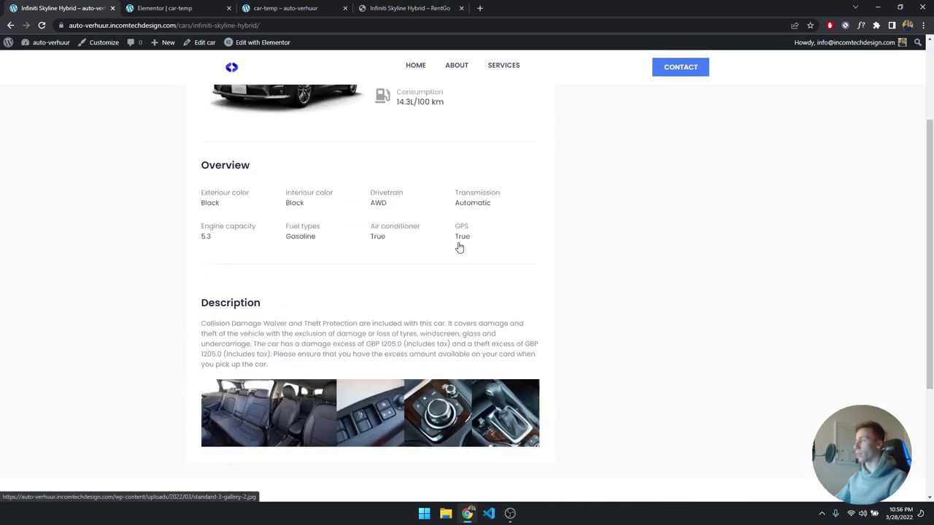
pyautogui.hotkey('alt', 'Left')
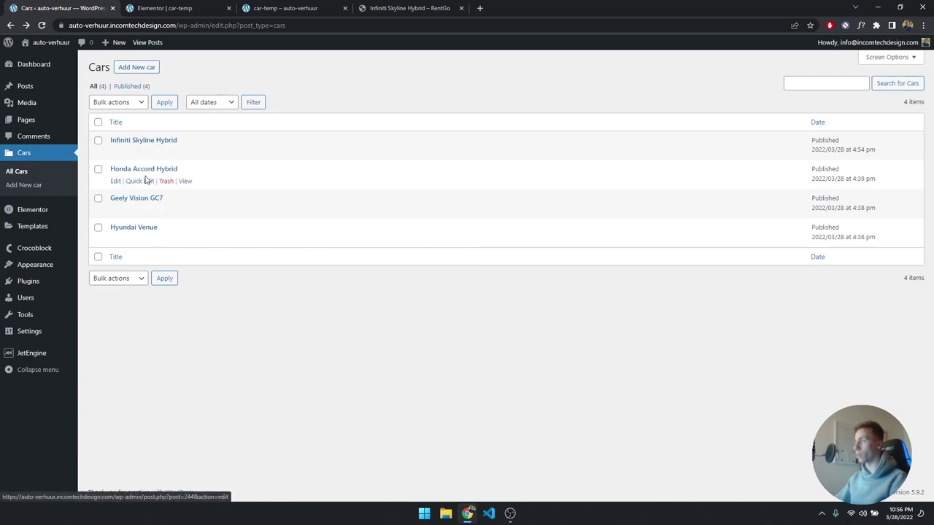
# - View the Honda Accord Hybrid's live page, check its specifications, year and gallery, and return to the Cars list
pyautogui.click(187, 181)
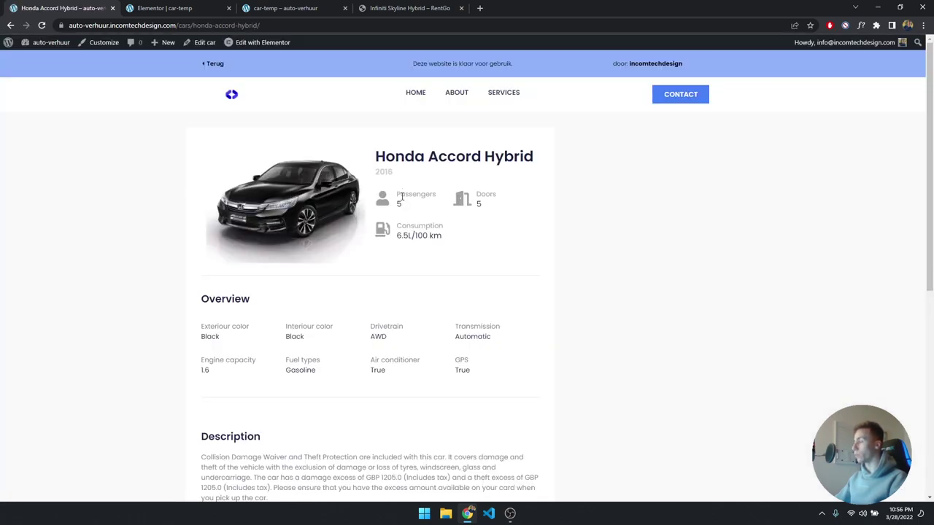
pyautogui.scroll(-3, 400, 211)
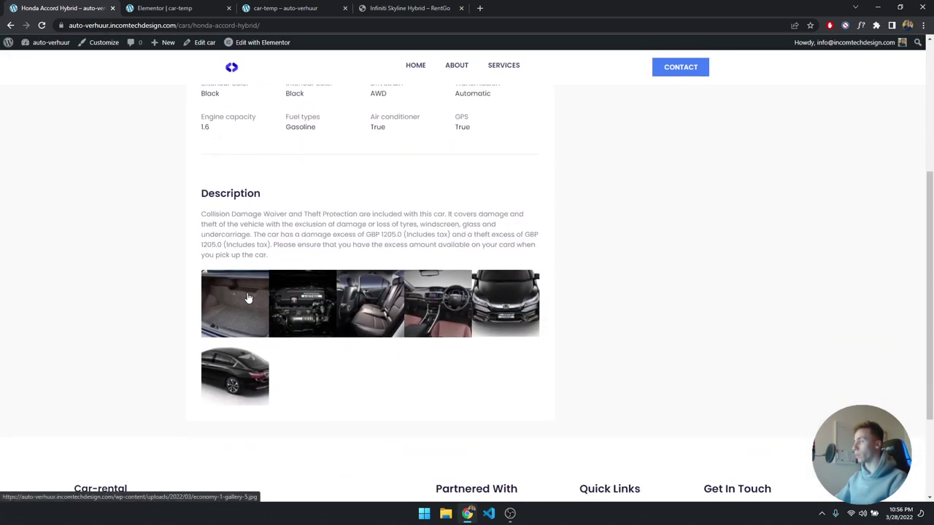
pyautogui.scroll(3, 246, 296)
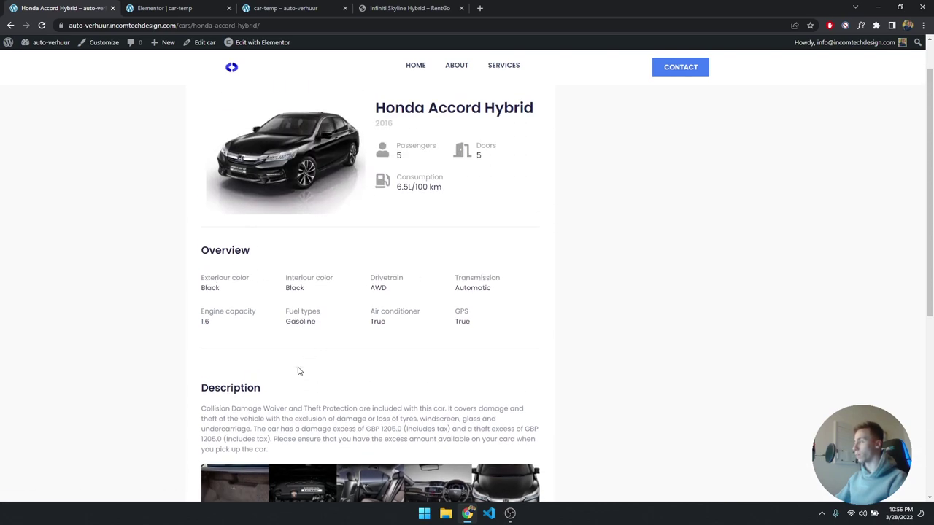
pyautogui.scroll(1, 299, 387)
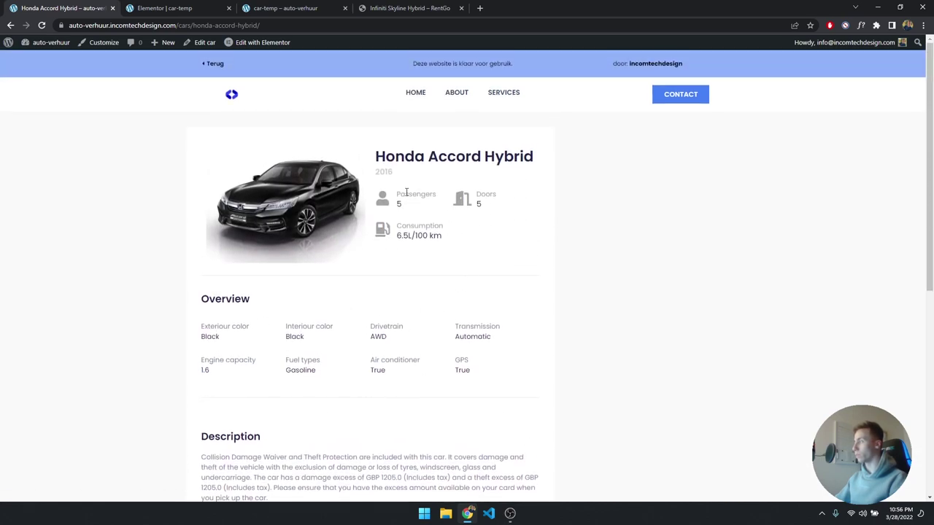
pyautogui.doubleClick(387, 172)
pyautogui.click(407, 171)
pyautogui.hotkey('alt', 'Left')
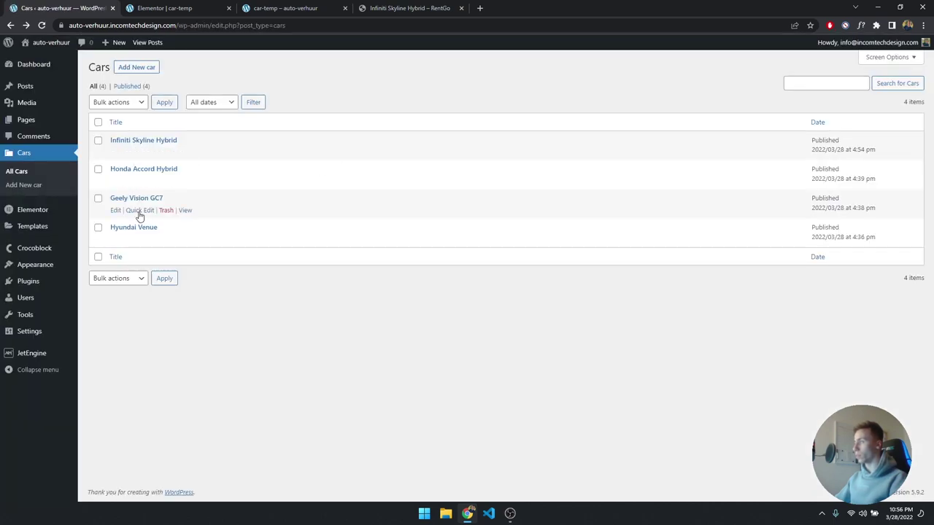
# - View the Hyundai Venue's live page, check its details and description area, and return to the Cars list
pyautogui.click(184, 241)
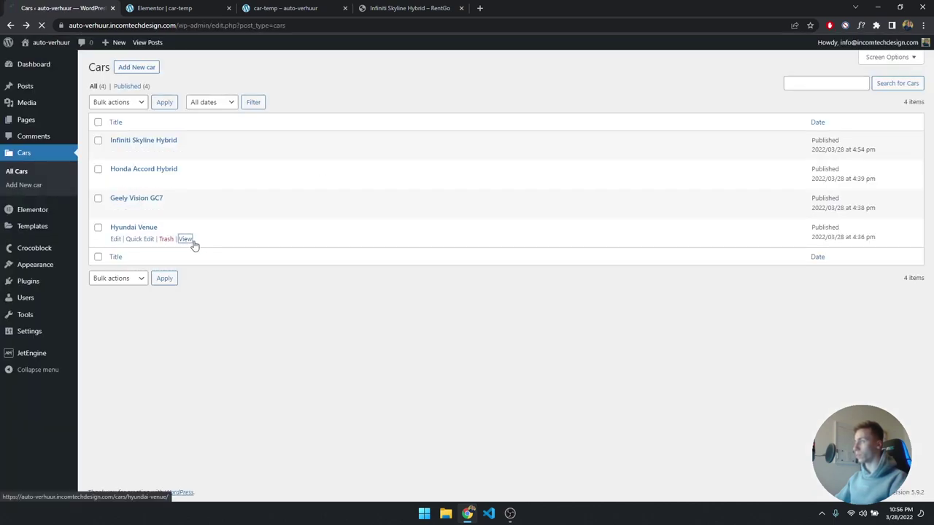
pyautogui.scroll(-5, 388, 222)
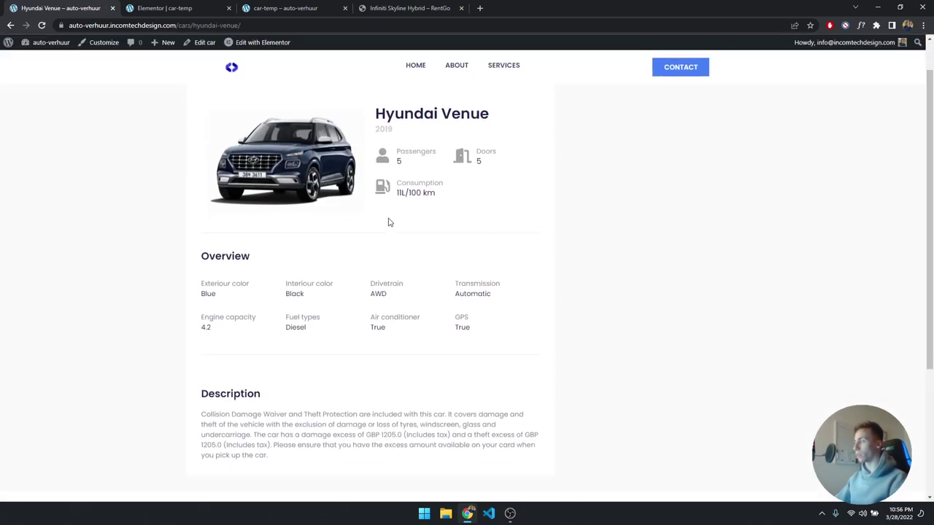
pyautogui.scroll(5, 348, 308)
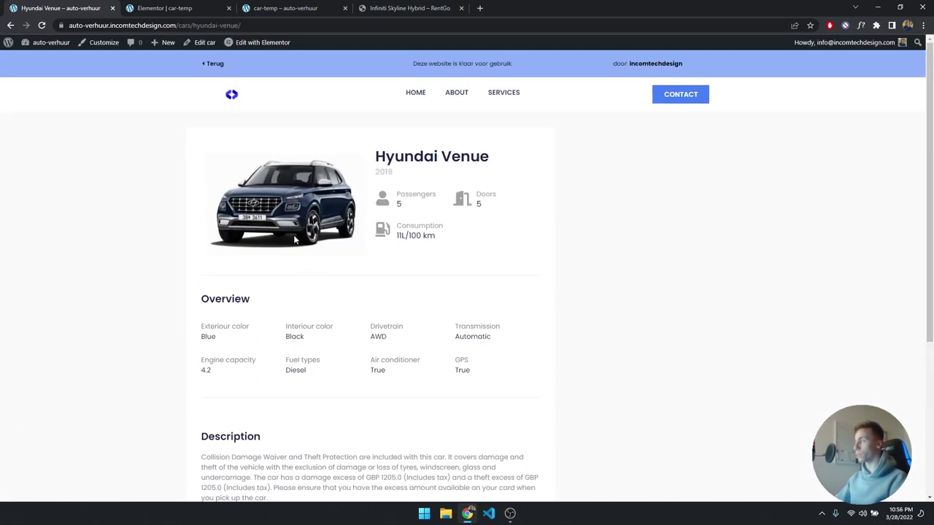
pyautogui.hotkey('alt', 'Left')
# - Open the Hyundai Venue entry for editing, check its image gallery field and return to the Cars list
pyautogui.click(158, 229)
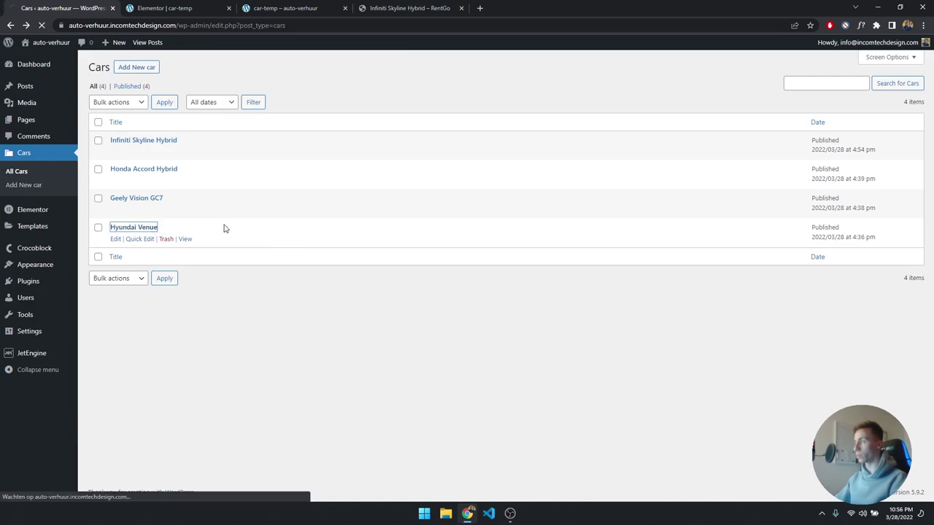
pyautogui.scroll(-3, 203, 299)
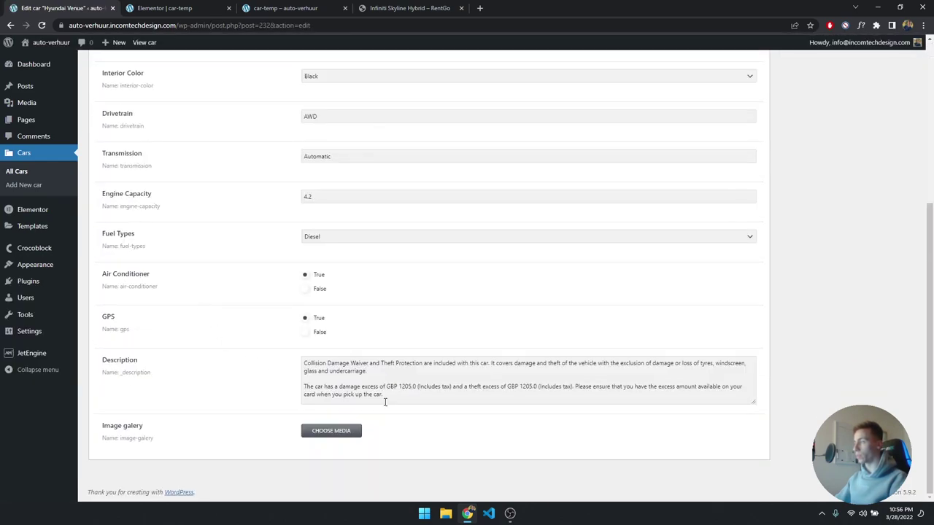
pyautogui.scroll(4, 292, 364)
pyautogui.hotkey('alt', 'Left')
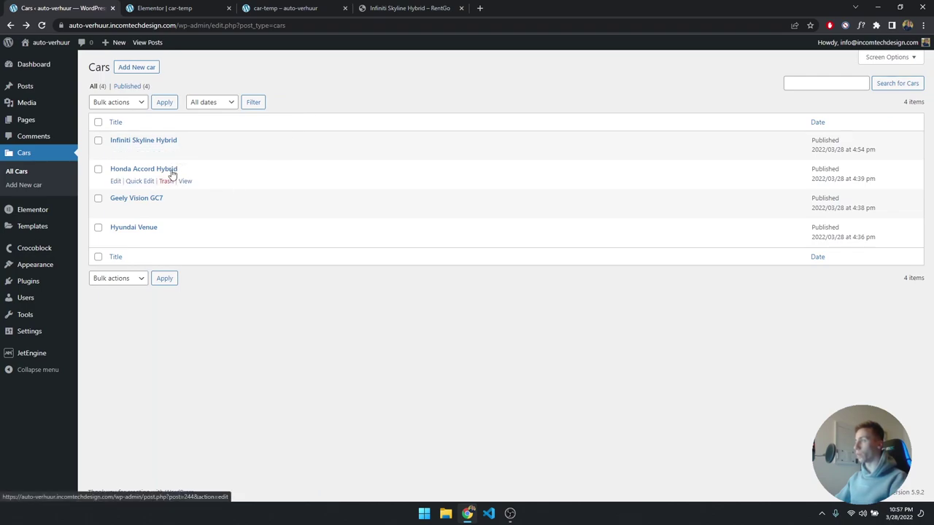
# - View the Geely Vision GC7's live page, browse its gallery images in the lightbox, and return to the page's car details
pyautogui.click(185, 211)
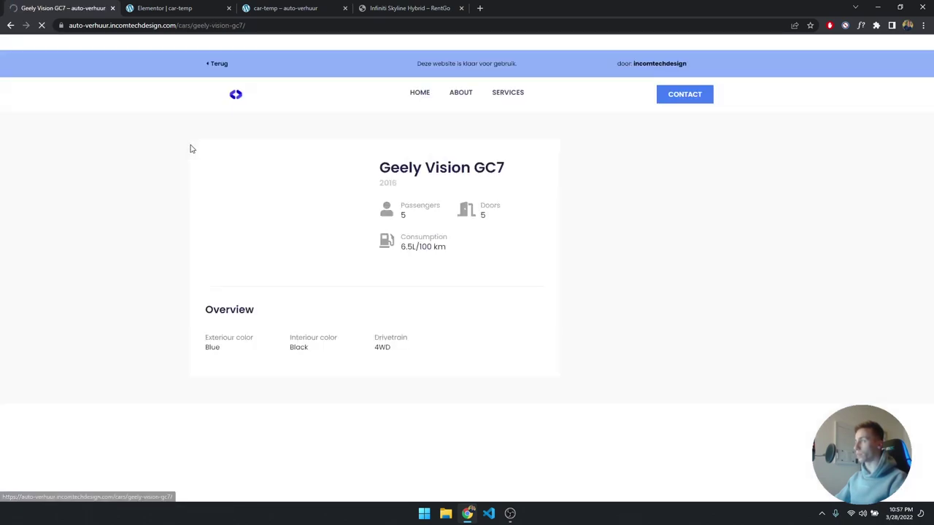
pyautogui.scroll(-5, 335, 209)
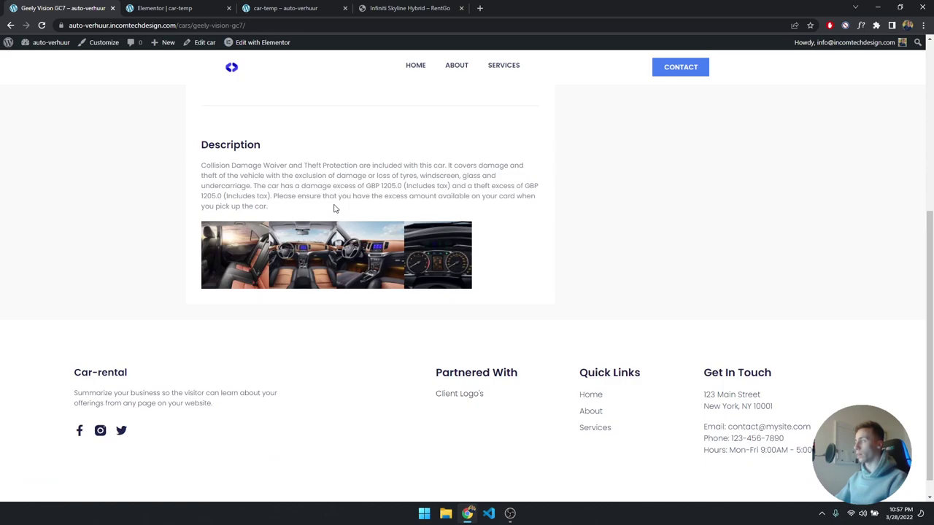
pyautogui.click(262, 244)
pyautogui.click(856, 277)
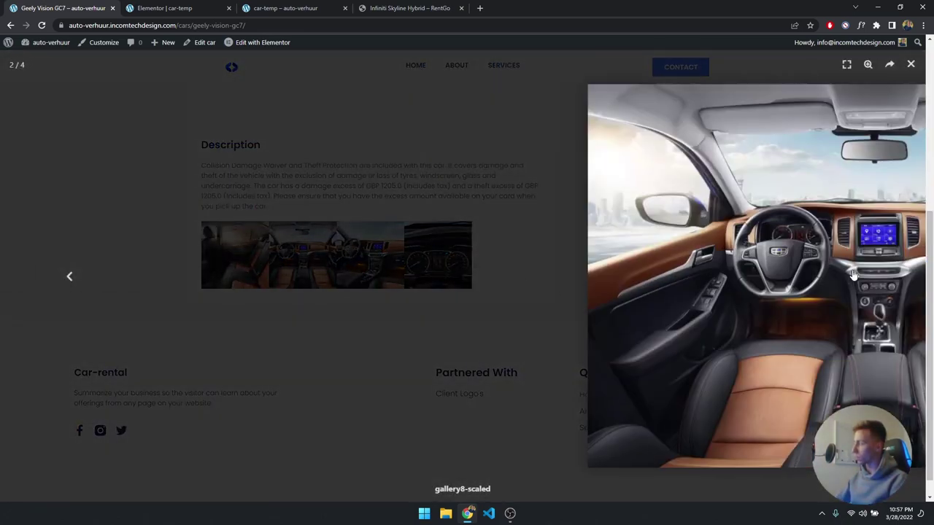
pyautogui.click(856, 276)
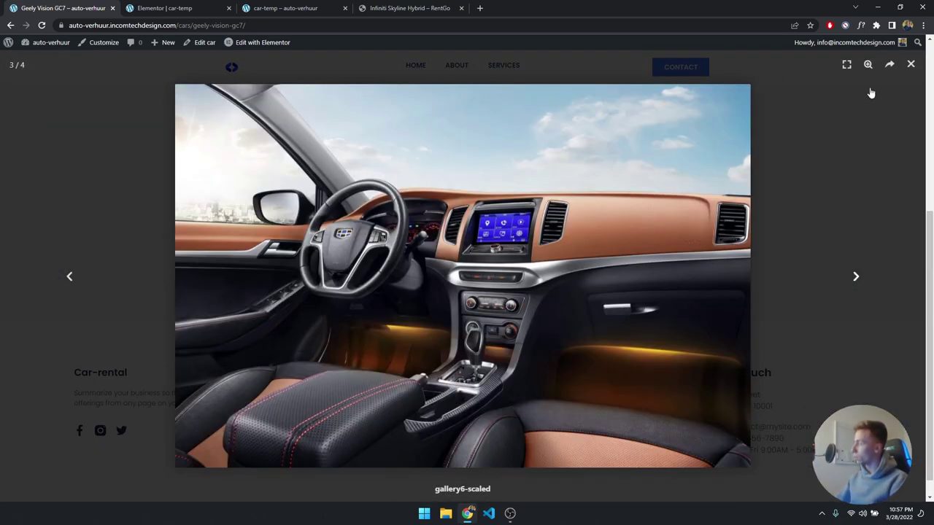
pyautogui.click(910, 65)
pyautogui.scroll(4, 737, 188)
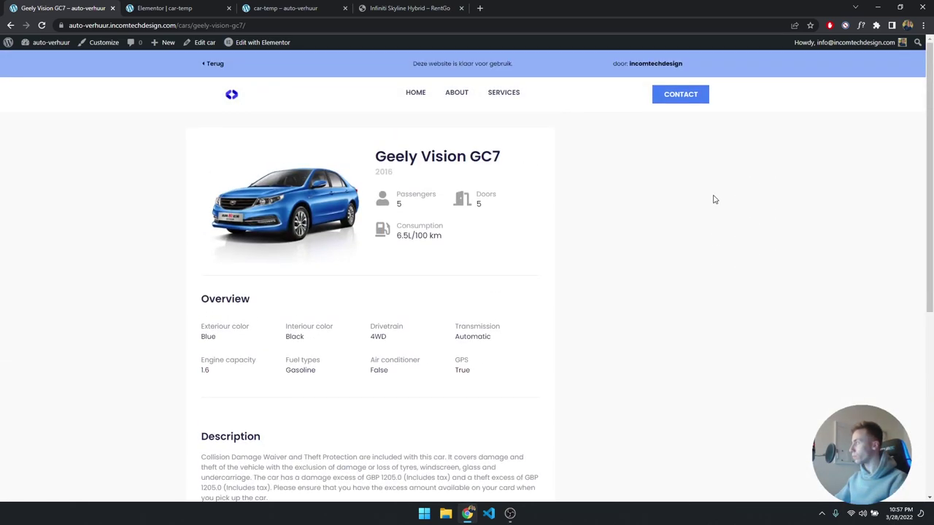